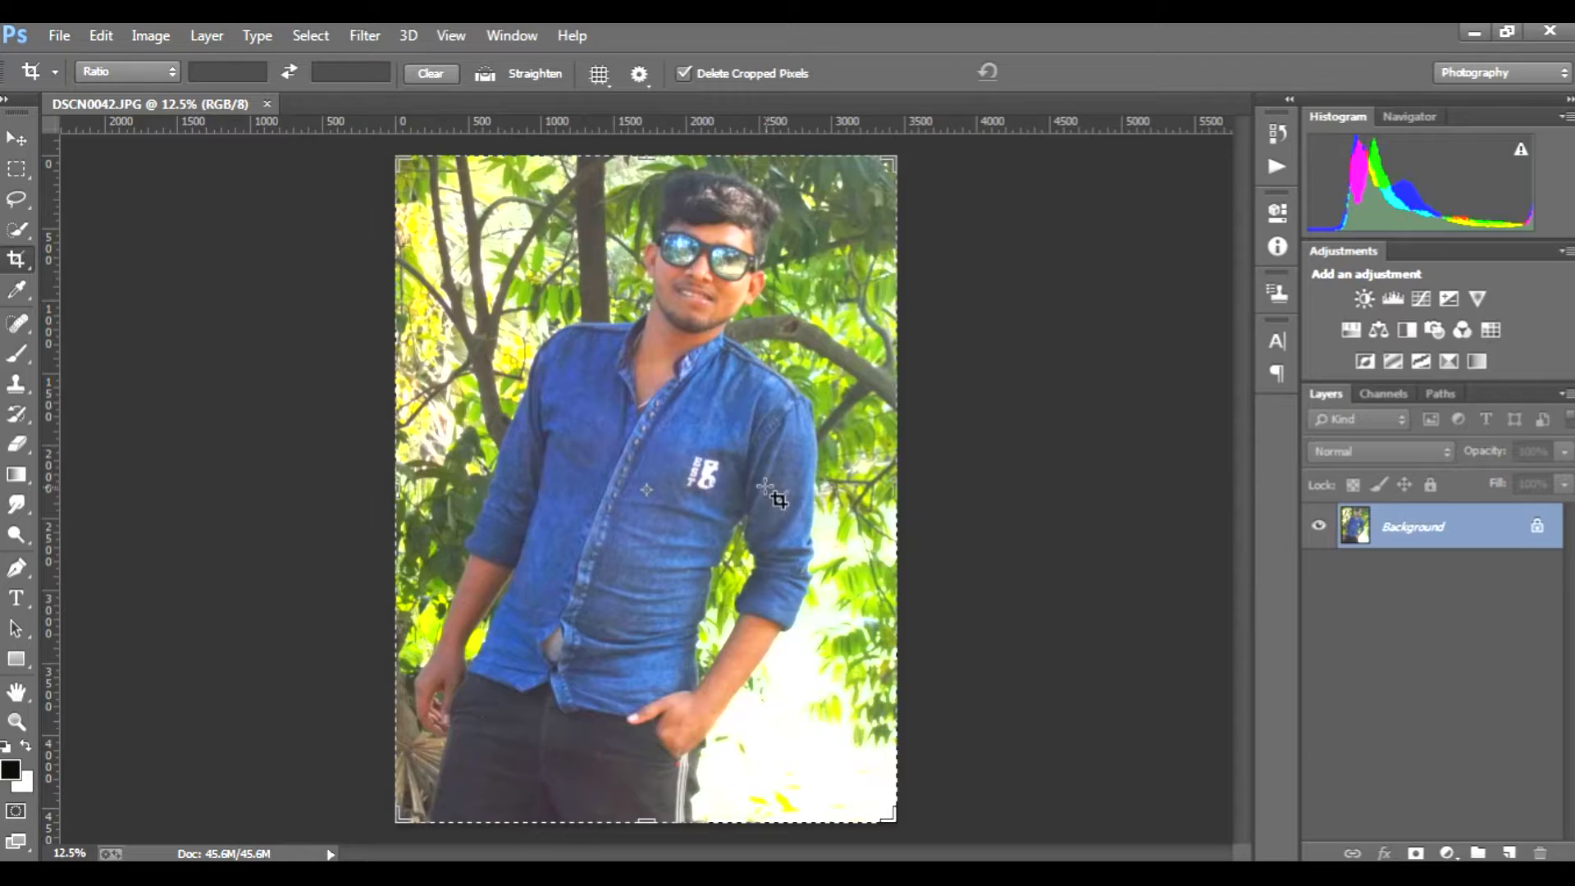
Step: Trace the man's outline with a Pen path and close it just below the photo's lower edge
{"action": "key", "text": "alt+Tab"}
{"action": "scroll", "coordinate": [641, 618], "scroll_direction": "up", "scroll_amount": 3}
{"action": "scroll", "coordinate": [641, 616], "scroll_direction": "down", "scroll_amount": 4}
{"action": "scroll", "coordinate": [641, 616], "scroll_direction": "up", "scroll_amount": 2}
{"action": "scroll", "coordinate": [641, 617], "scroll_direction": "down", "scroll_amount": 1}
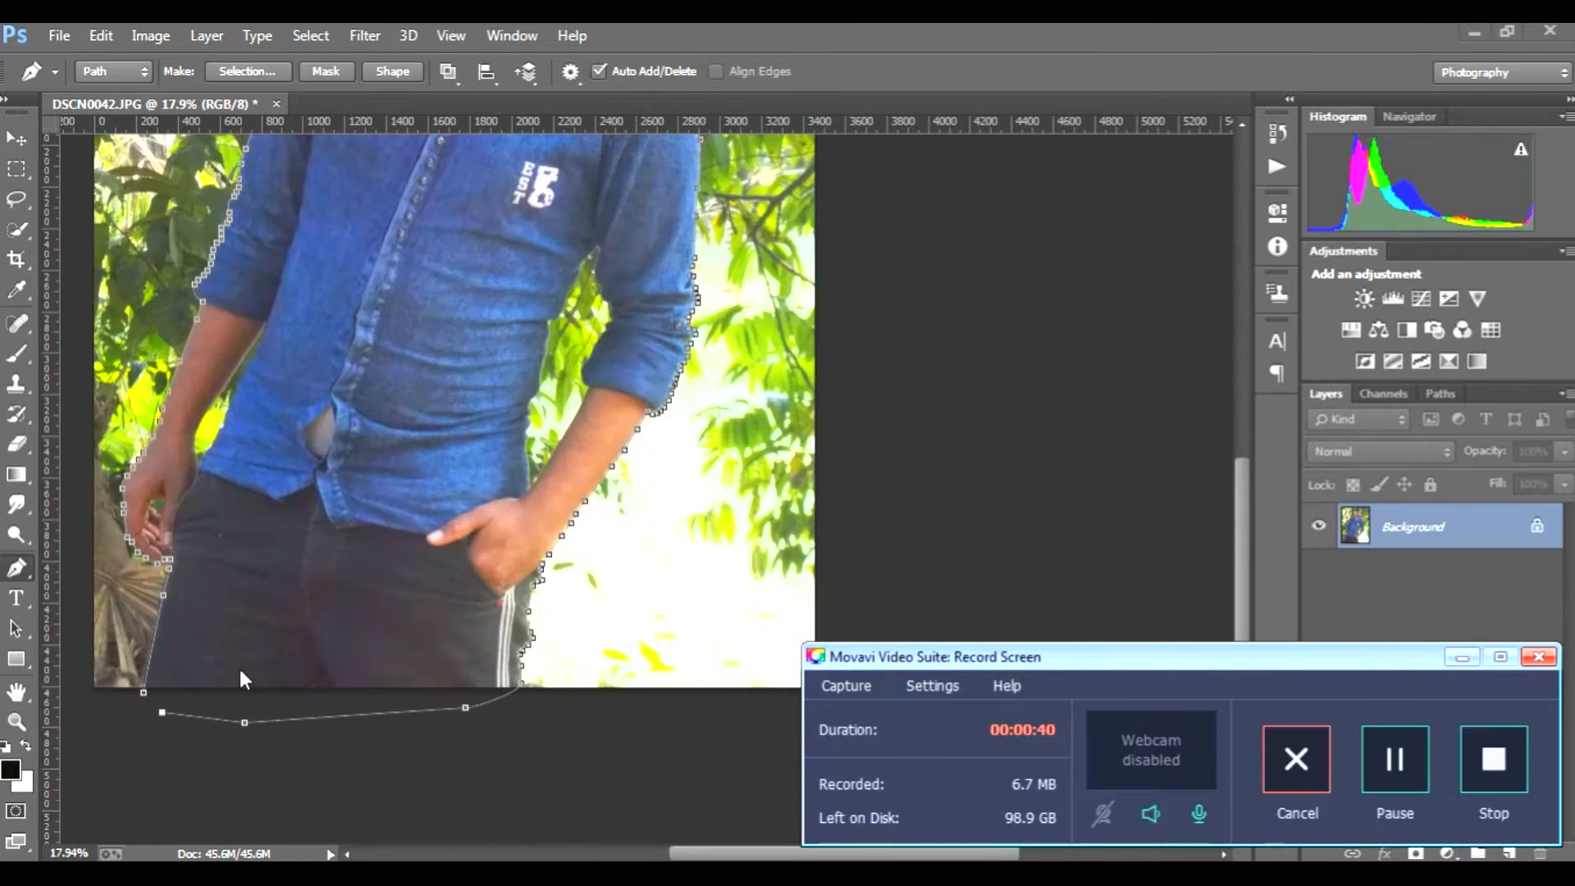
{"action": "left_click", "coordinate": [142, 693]}
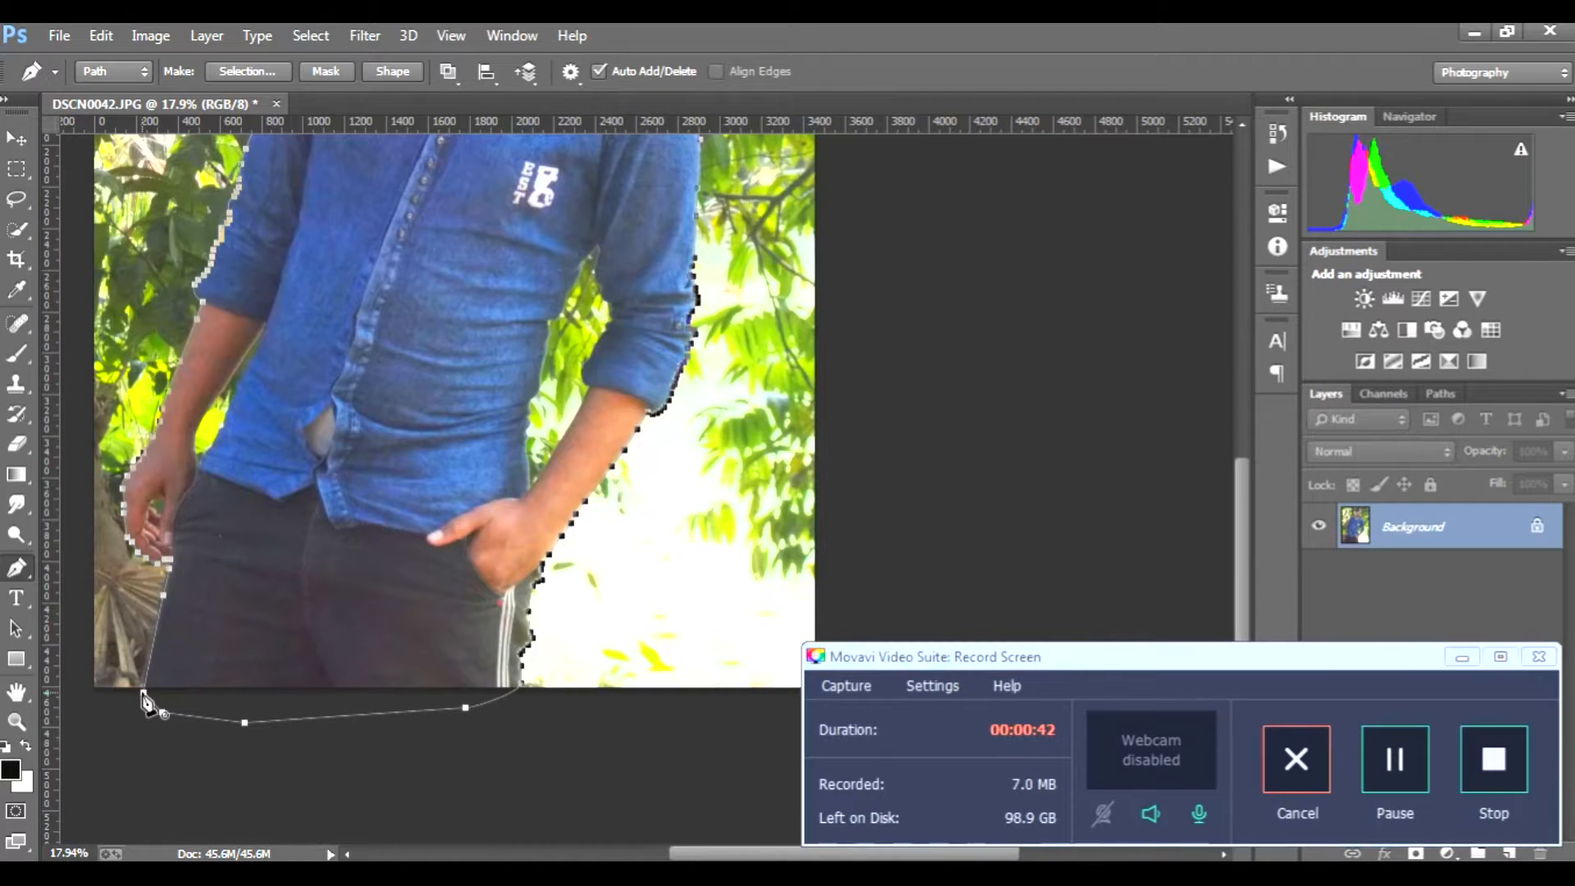
{"action": "left_click", "coordinate": [1462, 657]}
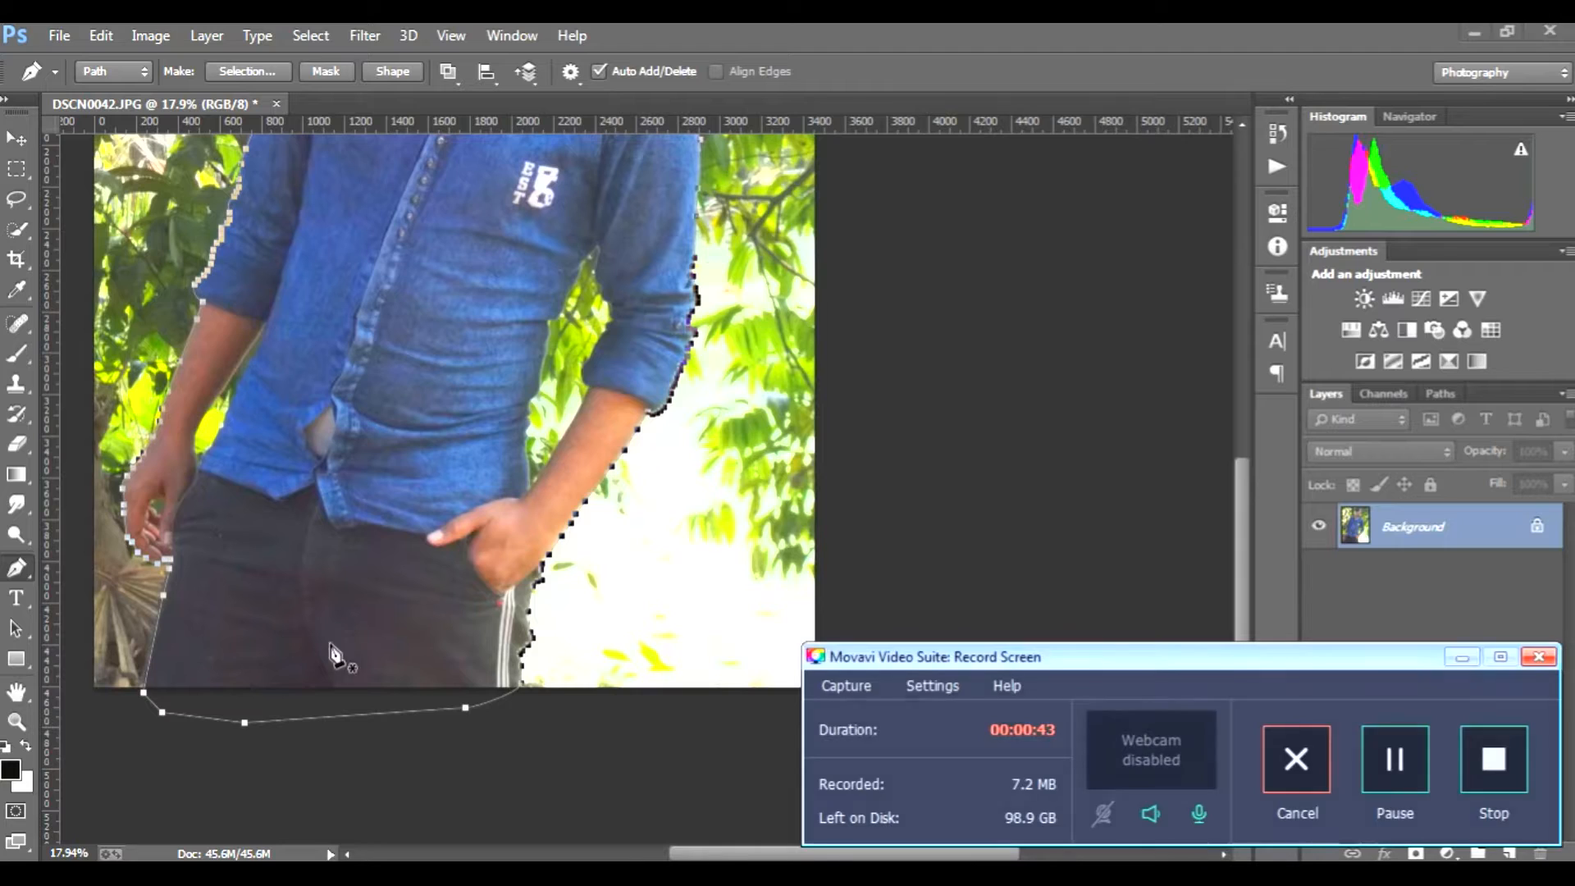
Step: Convert the outline path to a selection and add a layer mask that hides the background around the man
{"action": "scroll", "coordinate": [297, 621], "scroll_direction": "down", "scroll_amount": 2}
{"action": "scroll", "coordinate": [297, 621], "scroll_direction": "down", "scroll_amount": 2}
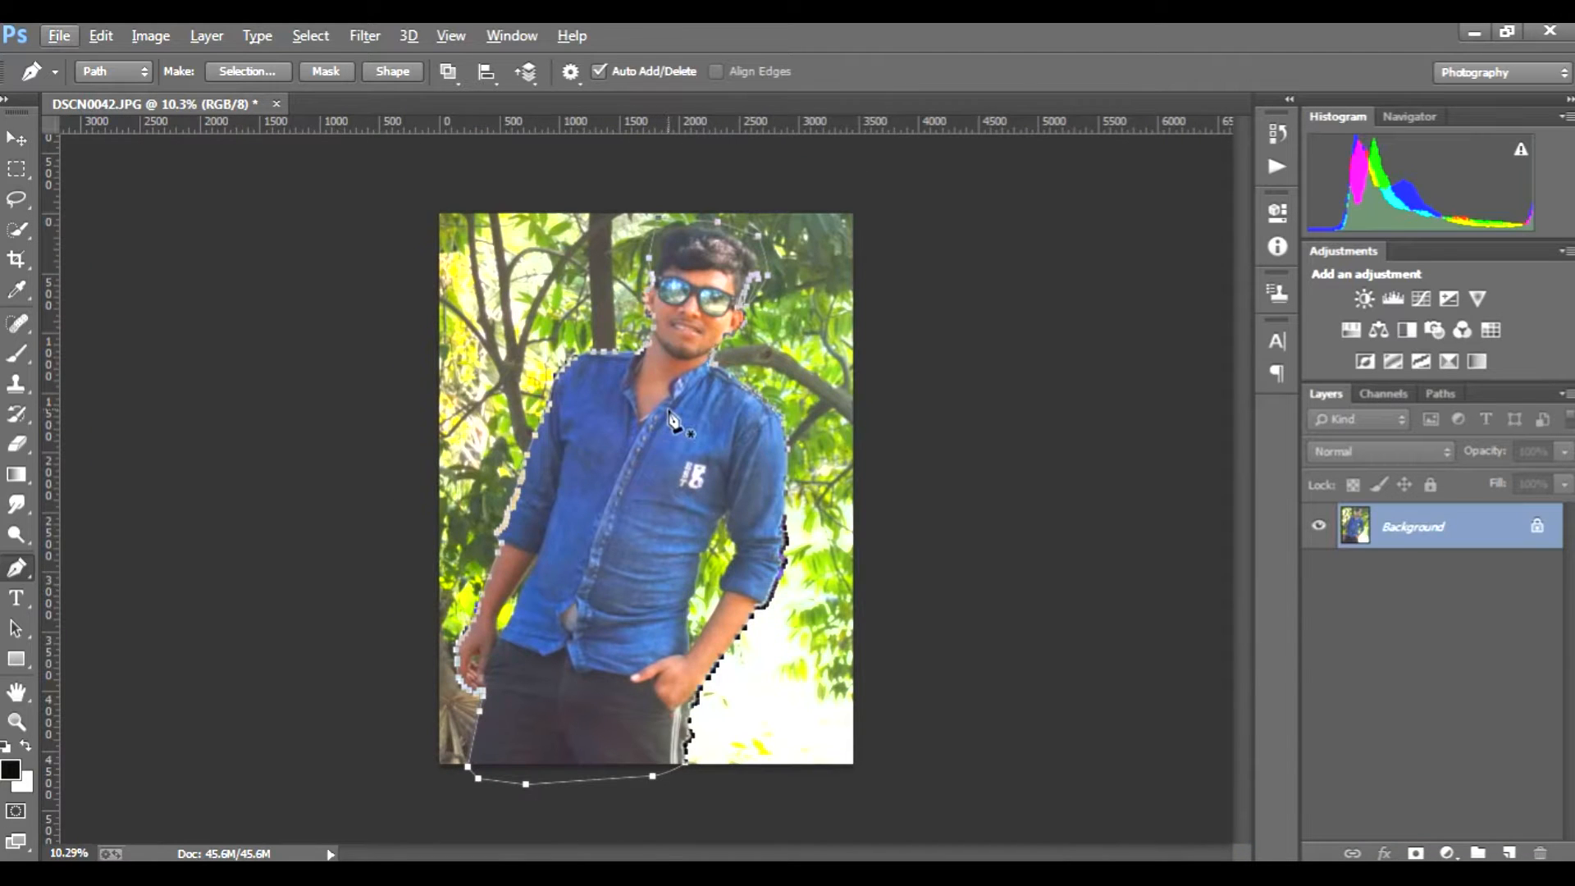
{"action": "right_click", "coordinate": [658, 444]}
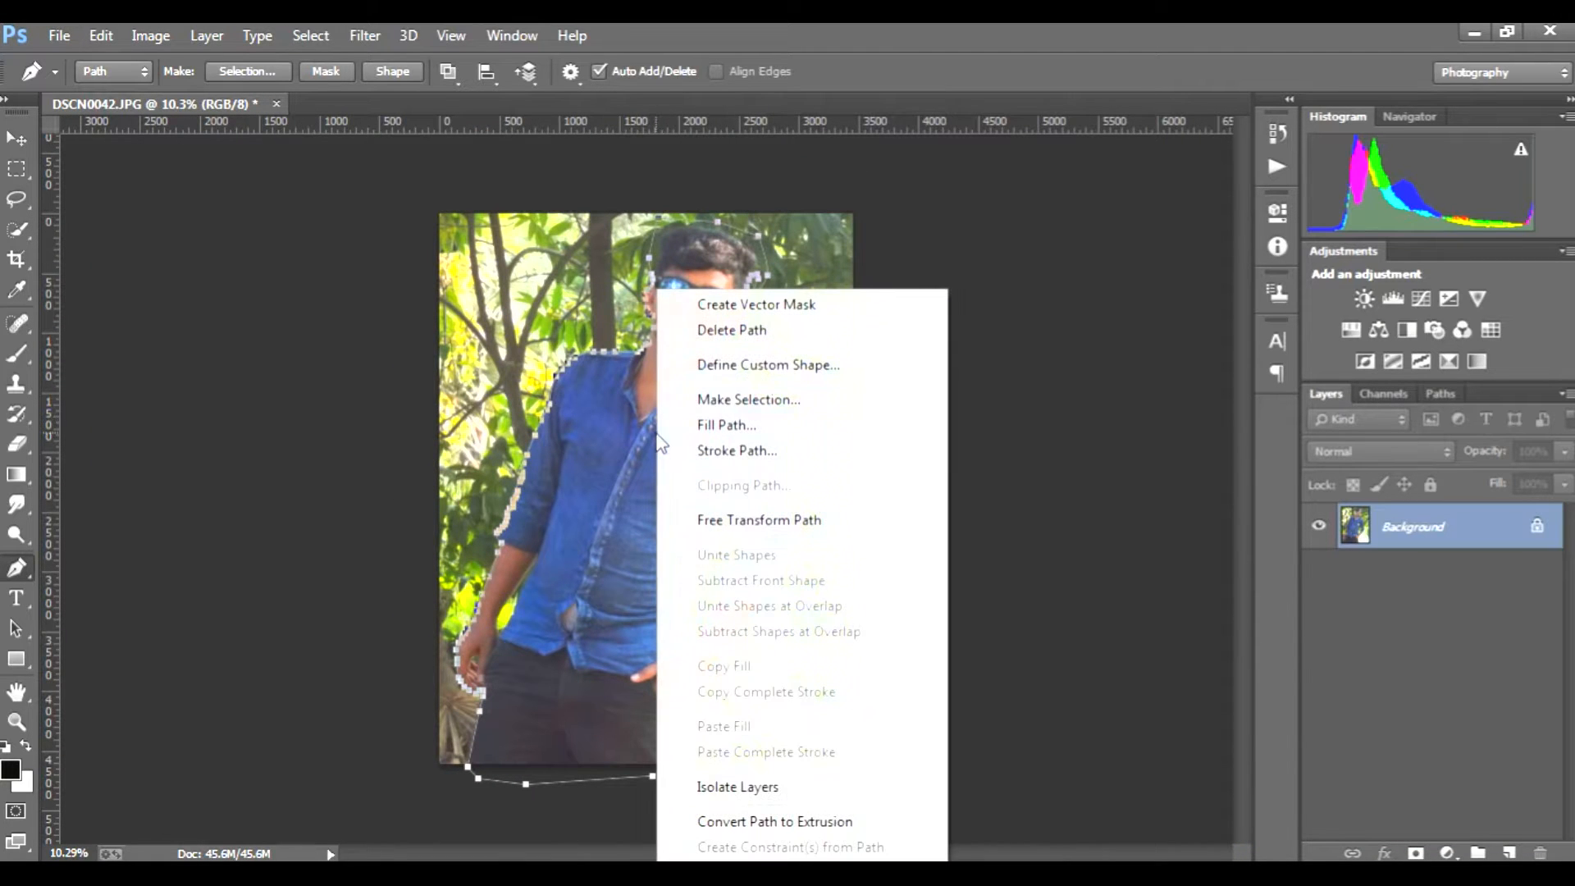
{"action": "left_click", "coordinate": [746, 402]}
{"action": "left_click", "coordinate": [907, 267]}
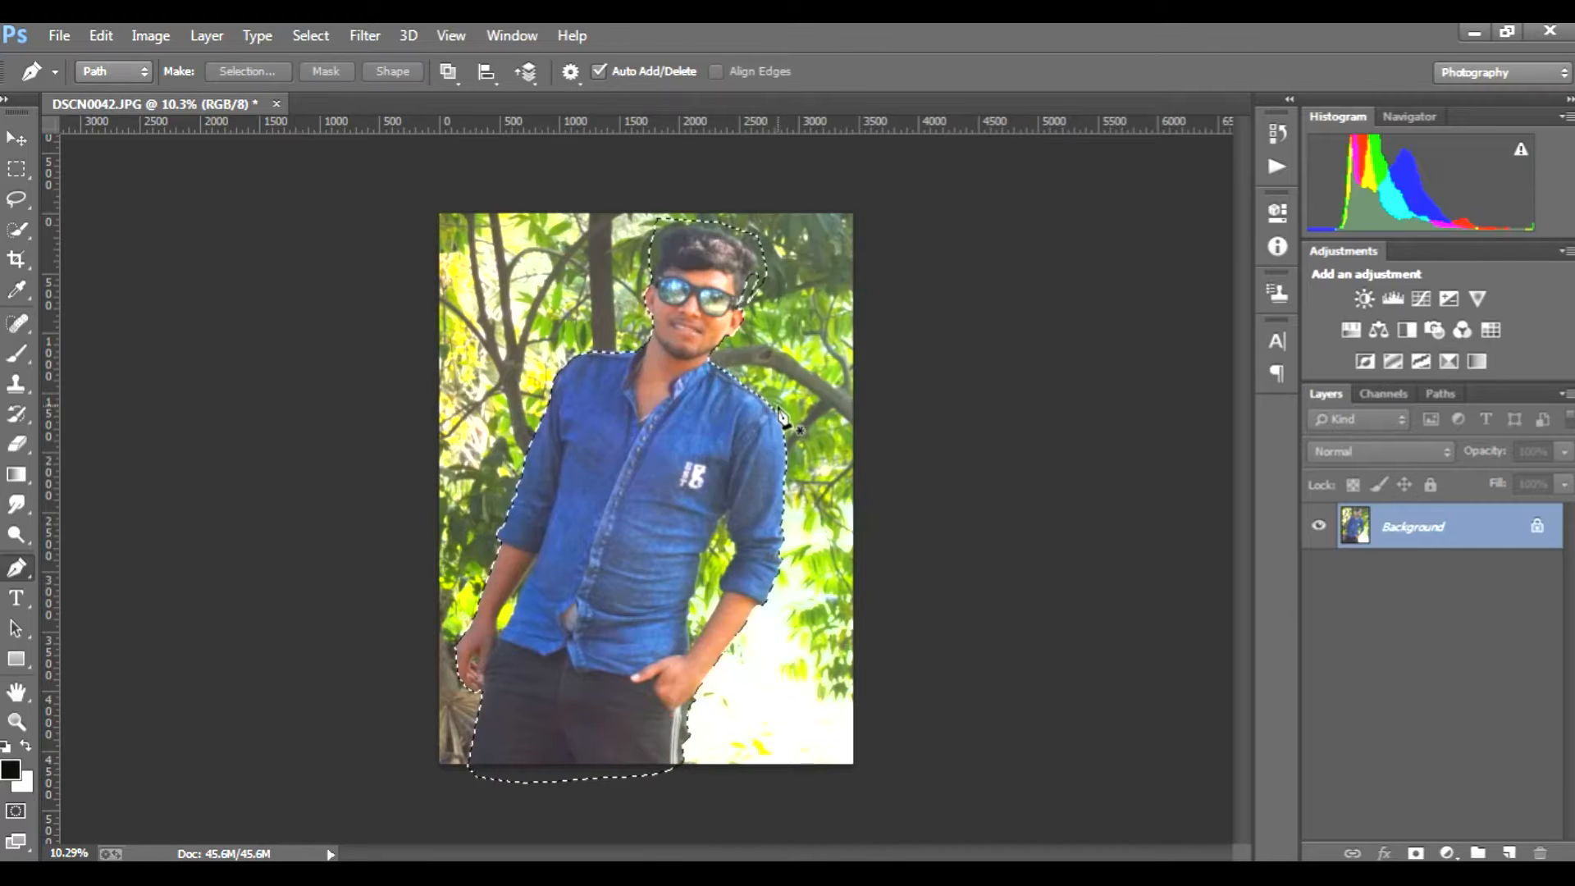
{"action": "left_click", "coordinate": [1416, 853]}
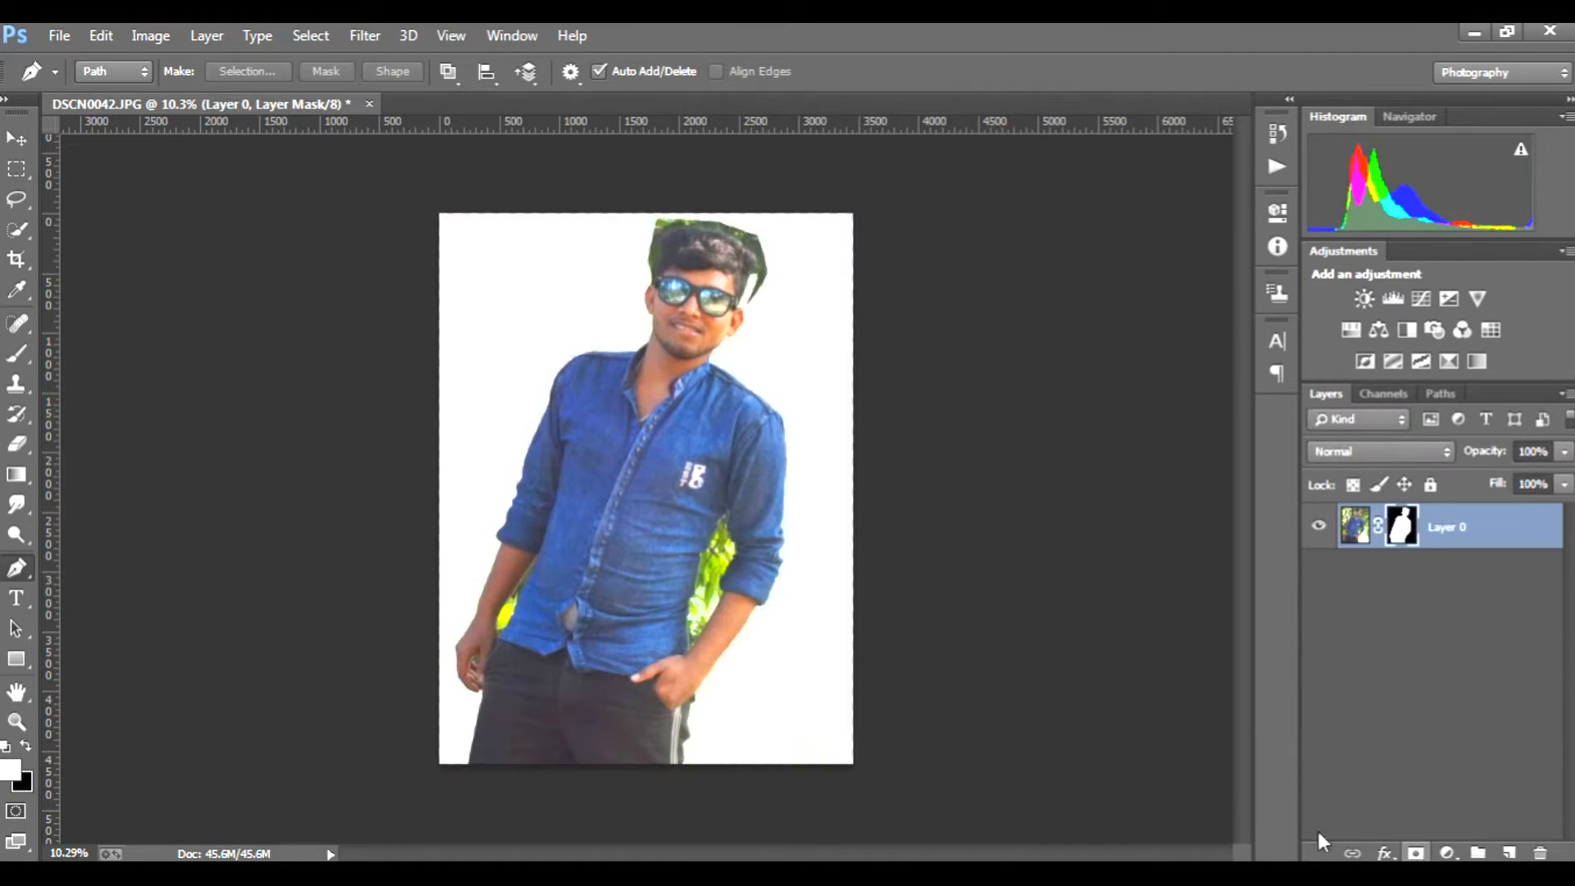
Step: Trace a closed Pen path around the foliage gap between the shirt and the arm whose hand is in the pocket
{"action": "scroll", "coordinate": [716, 558], "scroll_direction": "up", "scroll_amount": 3}
{"action": "scroll", "coordinate": [716, 558], "scroll_direction": "down", "scroll_amount": 2}
{"action": "scroll", "coordinate": [716, 558], "scroll_direction": "up", "scroll_amount": 1}
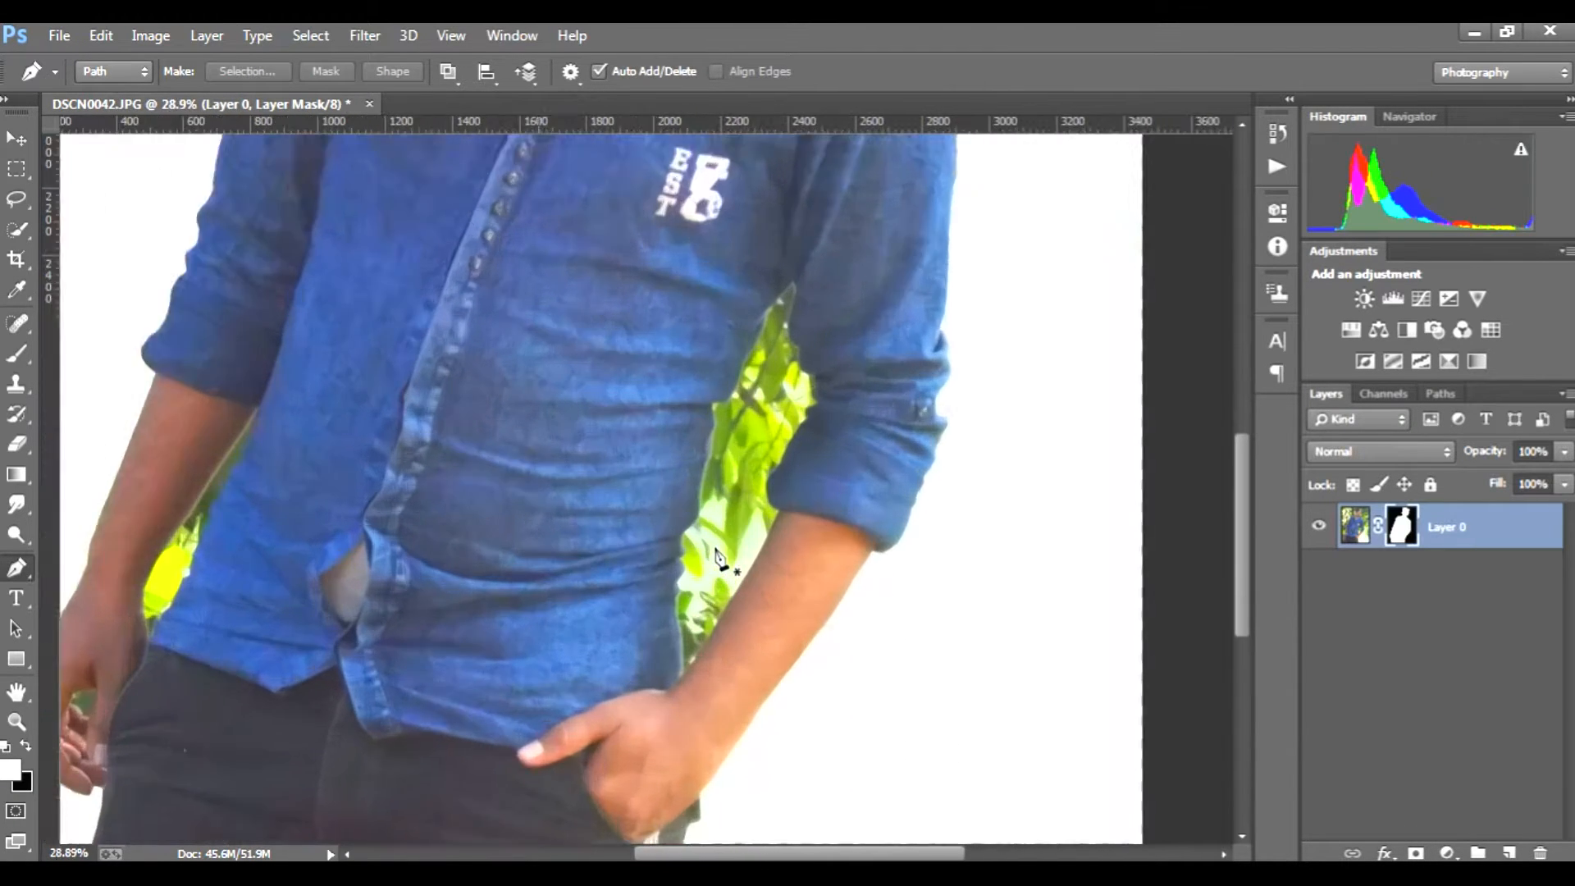
{"action": "scroll", "coordinate": [716, 558], "scroll_direction": "up", "scroll_amount": 2}
{"action": "scroll", "coordinate": [689, 653], "scroll_direction": "down", "scroll_amount": 1}
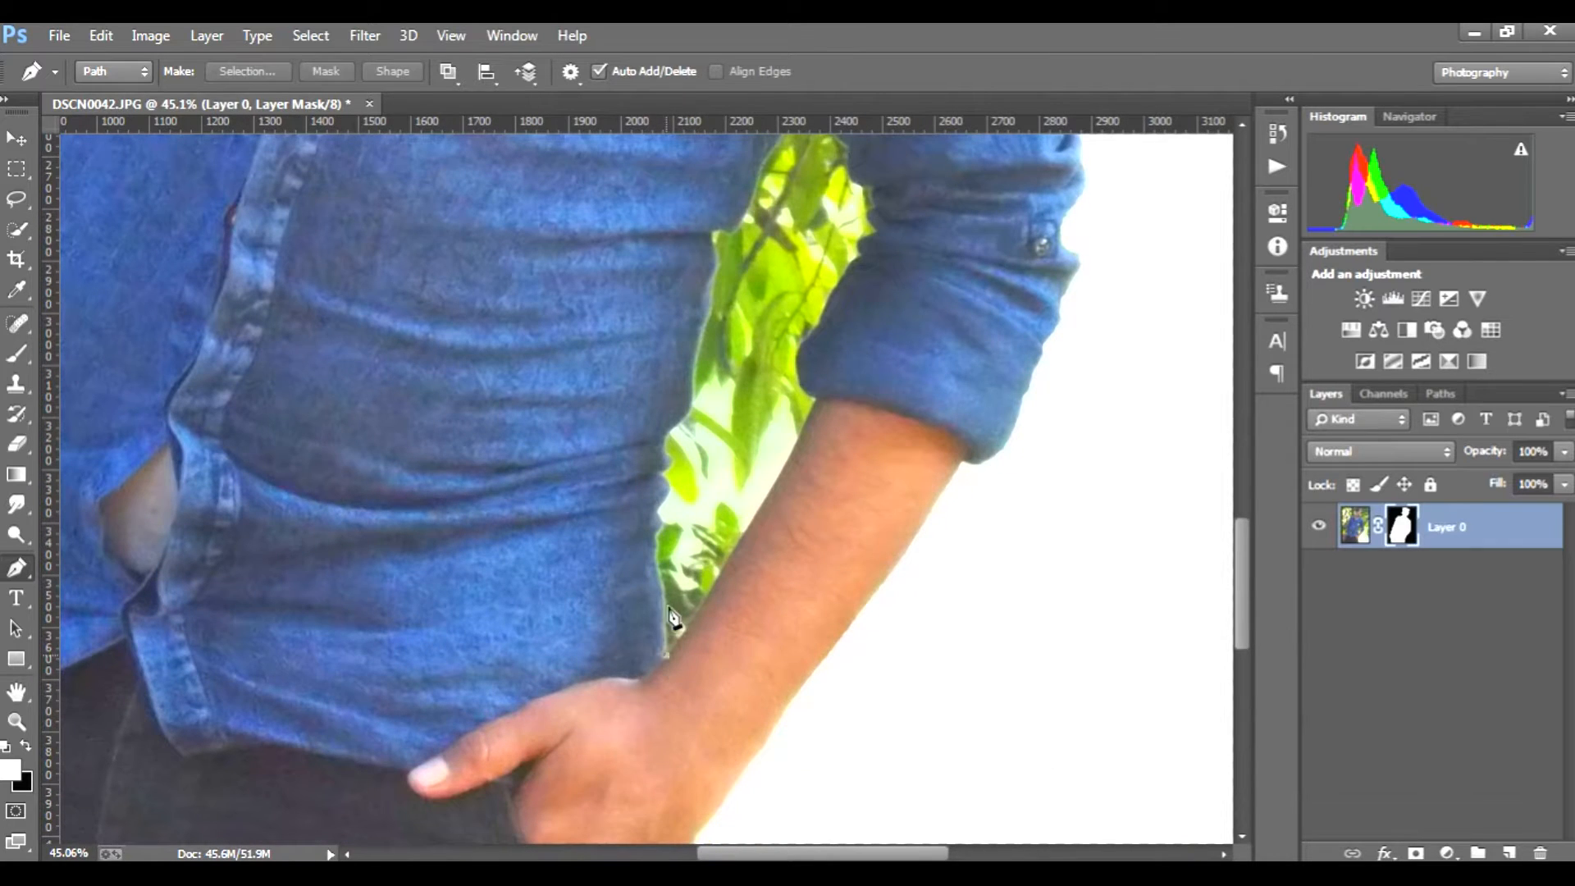
{"action": "left_click", "coordinate": [671, 614]}
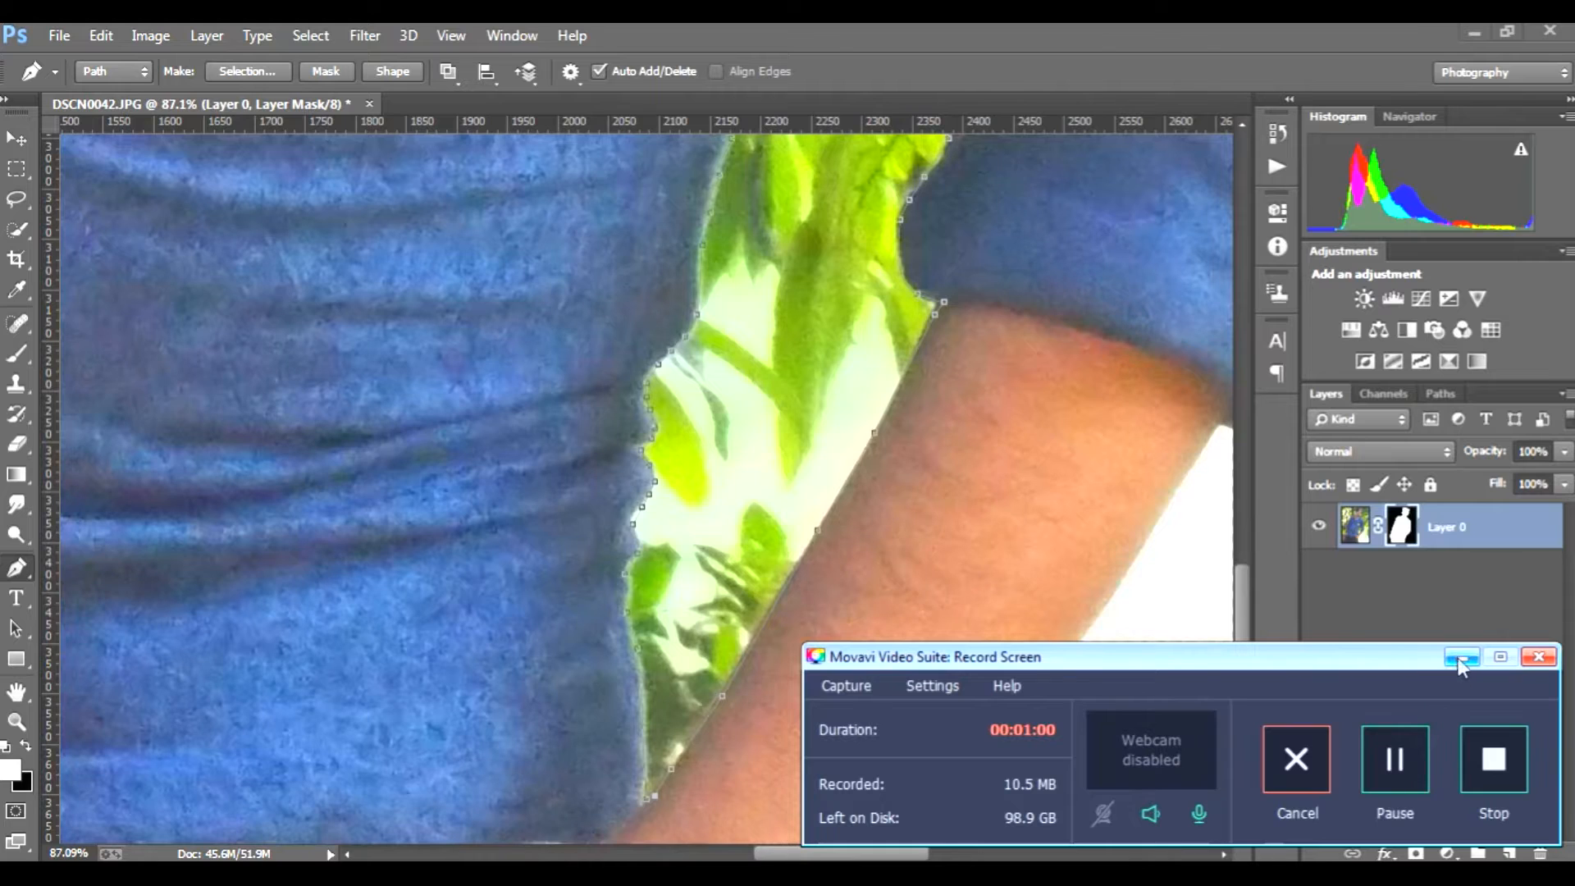
{"action": "left_click", "coordinate": [1460, 659]}
{"action": "left_click", "coordinate": [650, 811]}
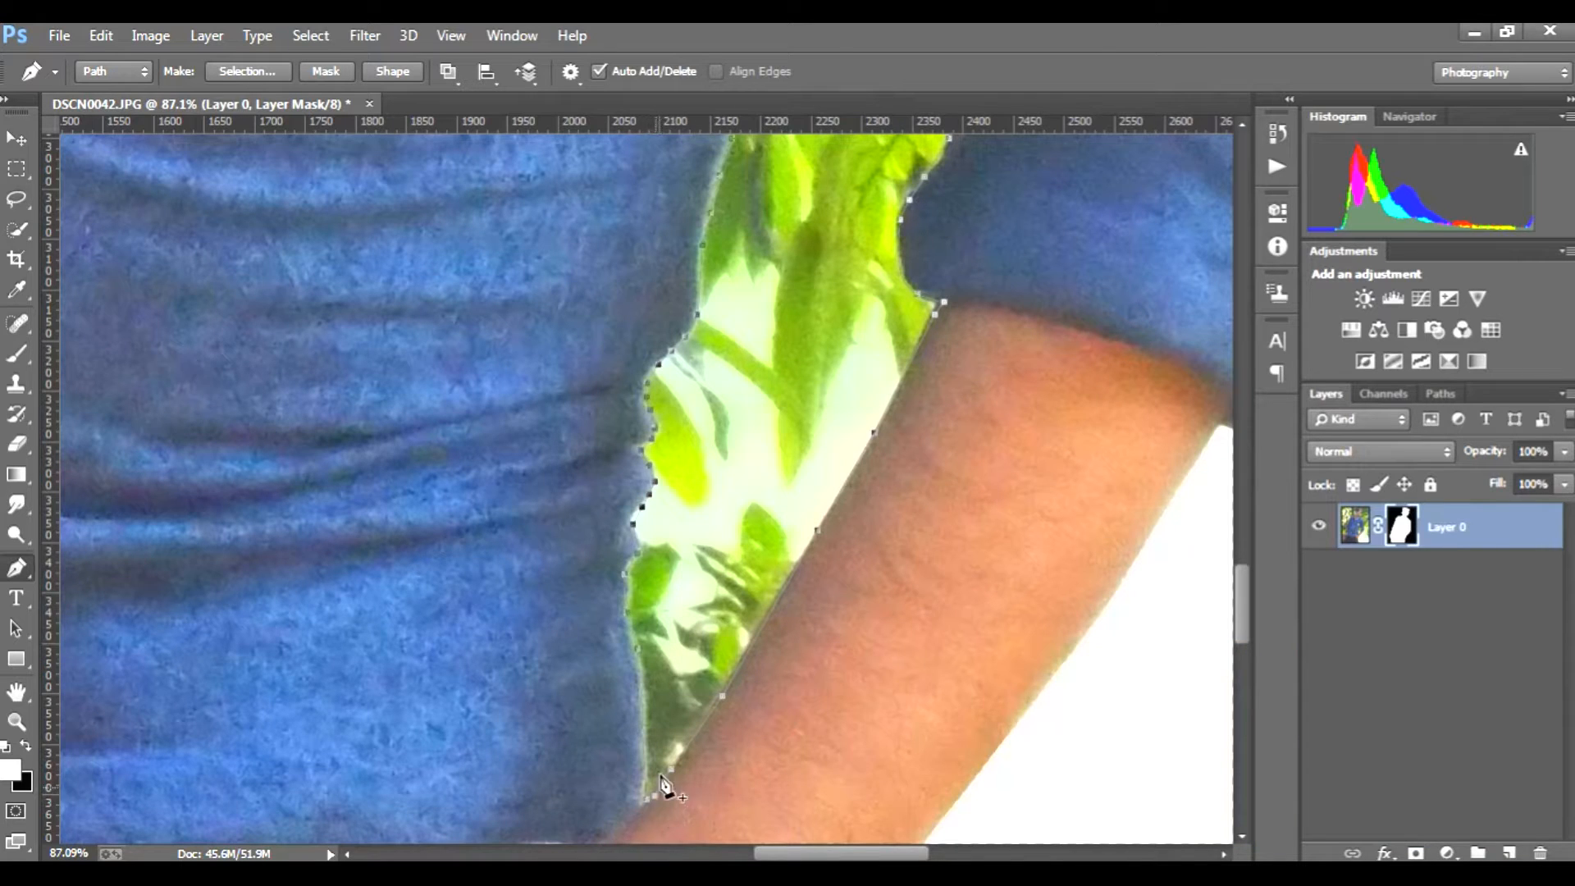
Step: Convert the path around the arm gap to a selection
{"action": "scroll", "coordinate": [652, 808], "scroll_direction": "down", "scroll_amount": 3}
{"action": "right_click", "coordinate": [727, 447]}
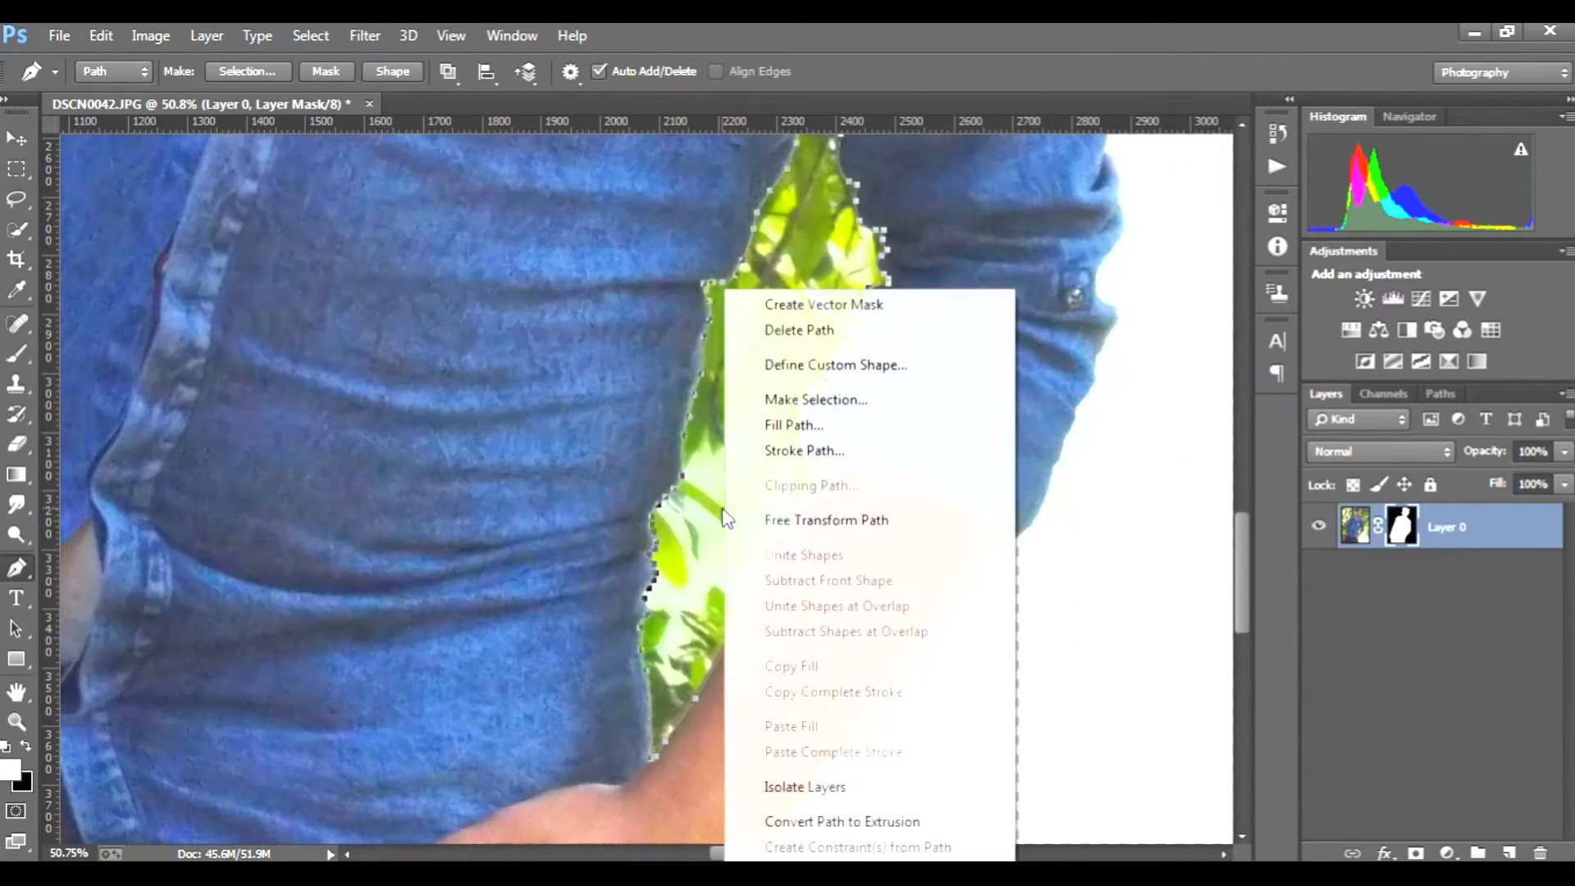
{"action": "left_click", "coordinate": [844, 410]}
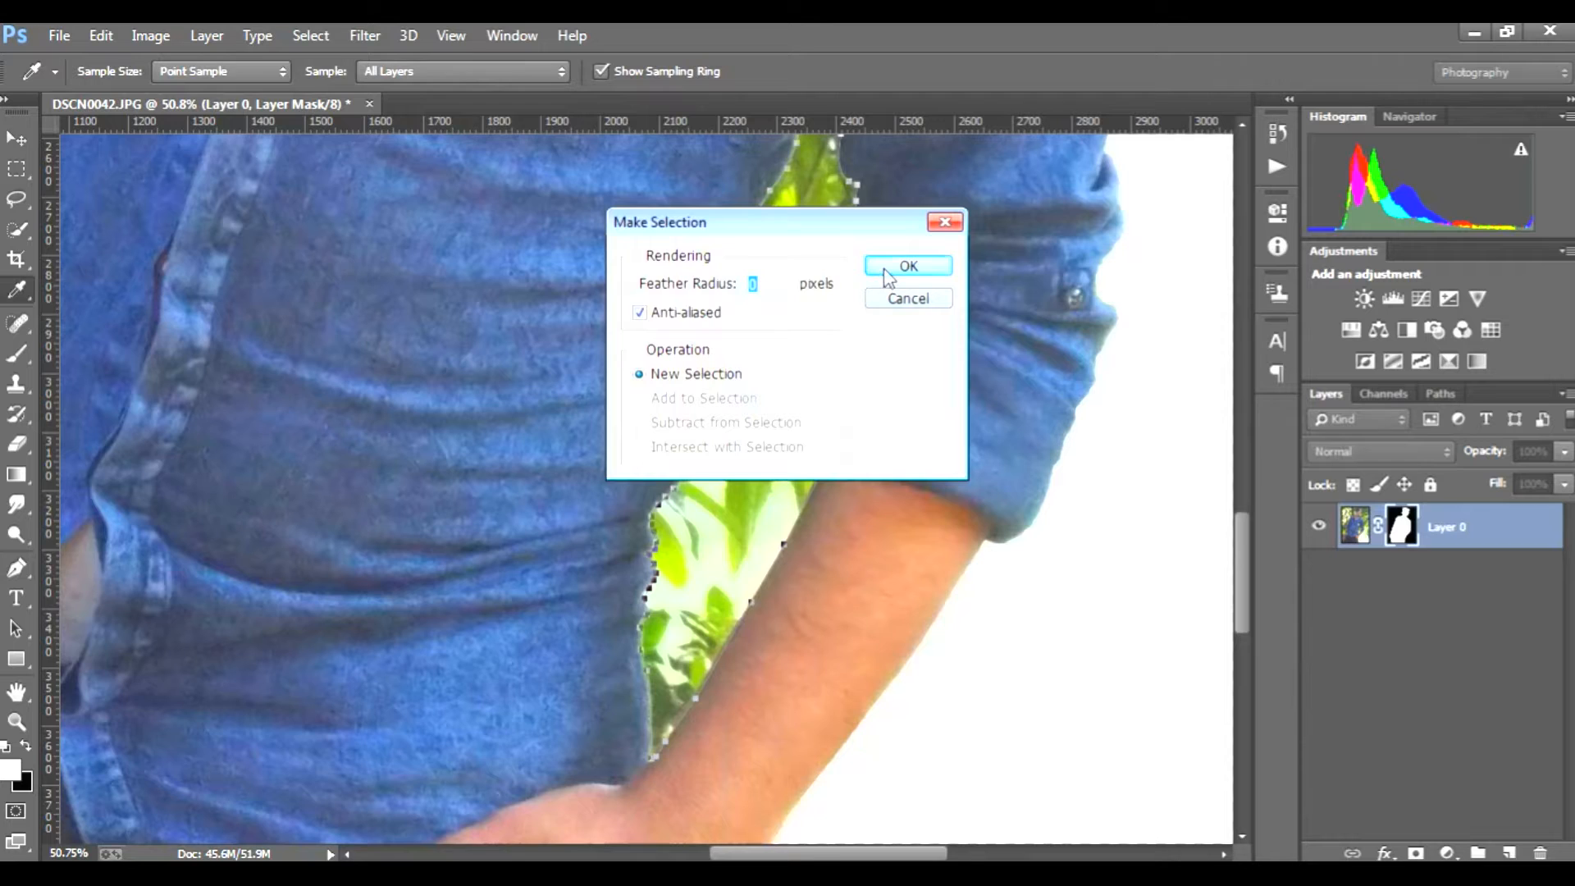
{"action": "left_click", "coordinate": [894, 271]}
{"action": "right_click", "coordinate": [818, 379]}
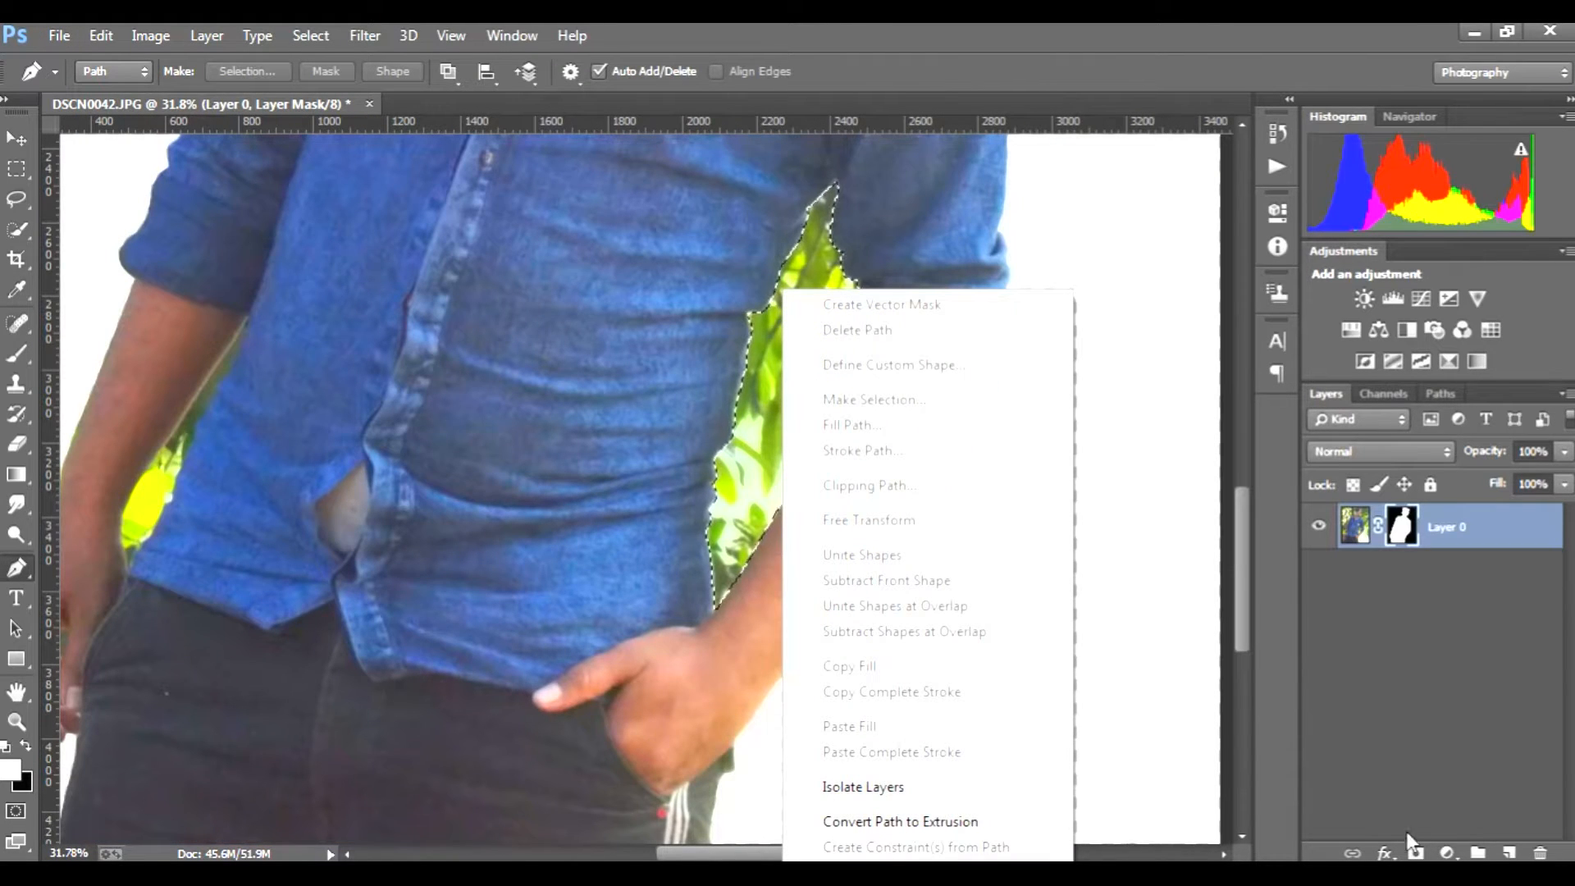
Step: Erase the foliage inside the selected arm gap on the layer mask with the 300 px Eraser, and deselect
{"action": "left_click", "coordinate": [18, 450]}
{"action": "left_click", "coordinate": [18, 447]}
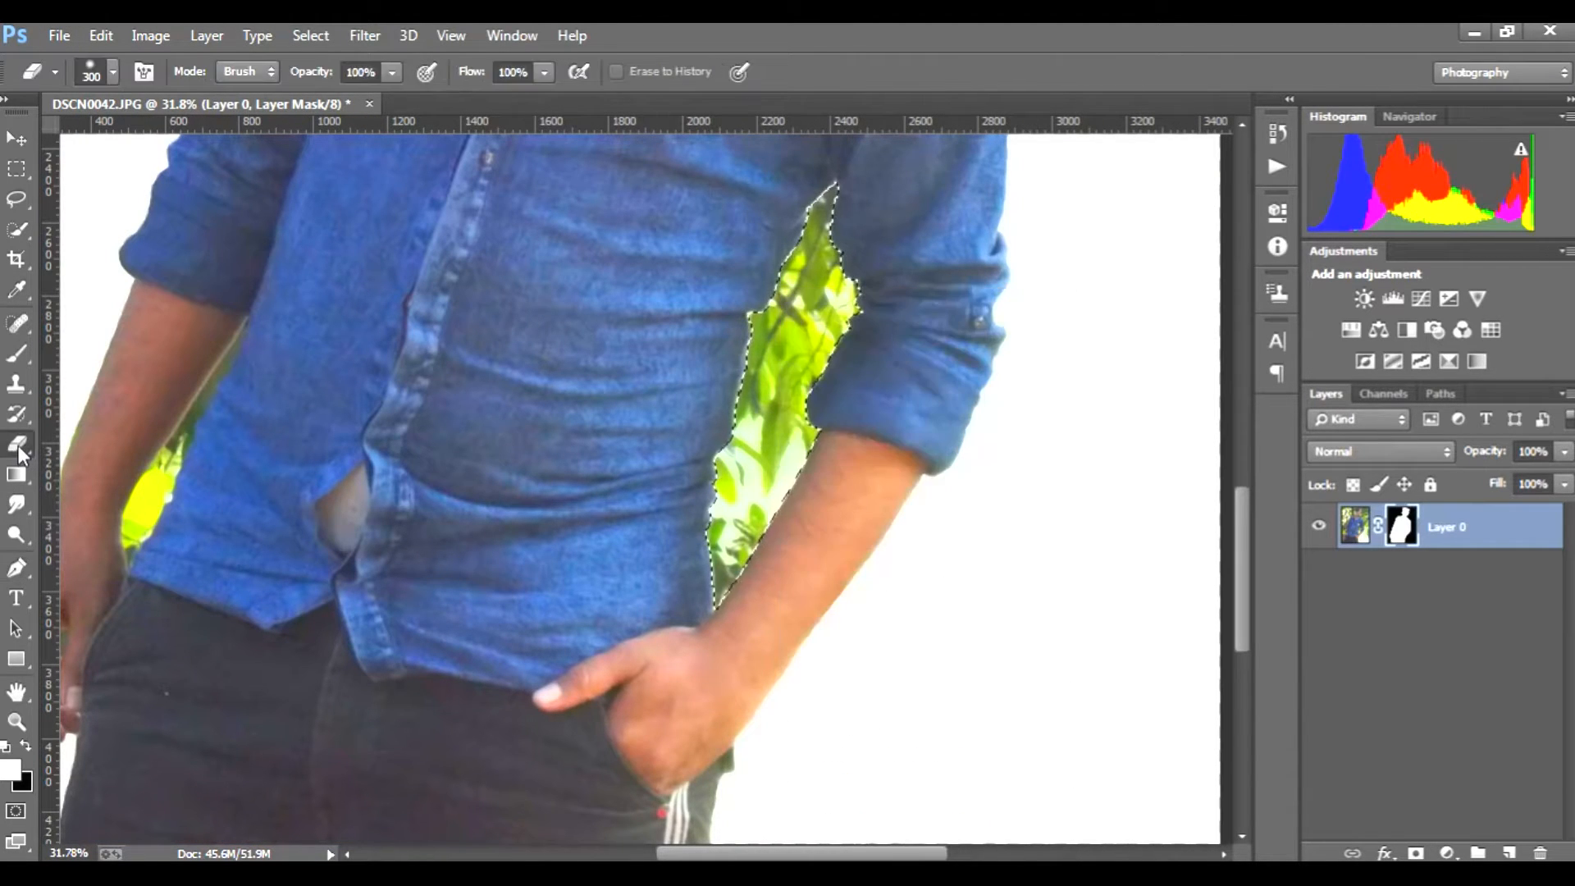
{"action": "mouse_move", "coordinate": [790, 341]}
{"action": "left_mouse_down"}
{"action": "mouse_move", "coordinate": [777, 404]}
{"action": "mouse_move", "coordinate": [807, 391]}
{"action": "mouse_move", "coordinate": [772, 740]}
{"action": "mouse_move", "coordinate": [728, 528]}
{"action": "left_mouse_up"}
{"action": "mouse_move", "coordinate": [766, 462]}
{"action": "left_mouse_down"}
{"action": "mouse_move", "coordinate": [782, 304]}
{"action": "mouse_move", "coordinate": [775, 578]}
{"action": "mouse_move", "coordinate": [810, 484]}
{"action": "left_mouse_up"}
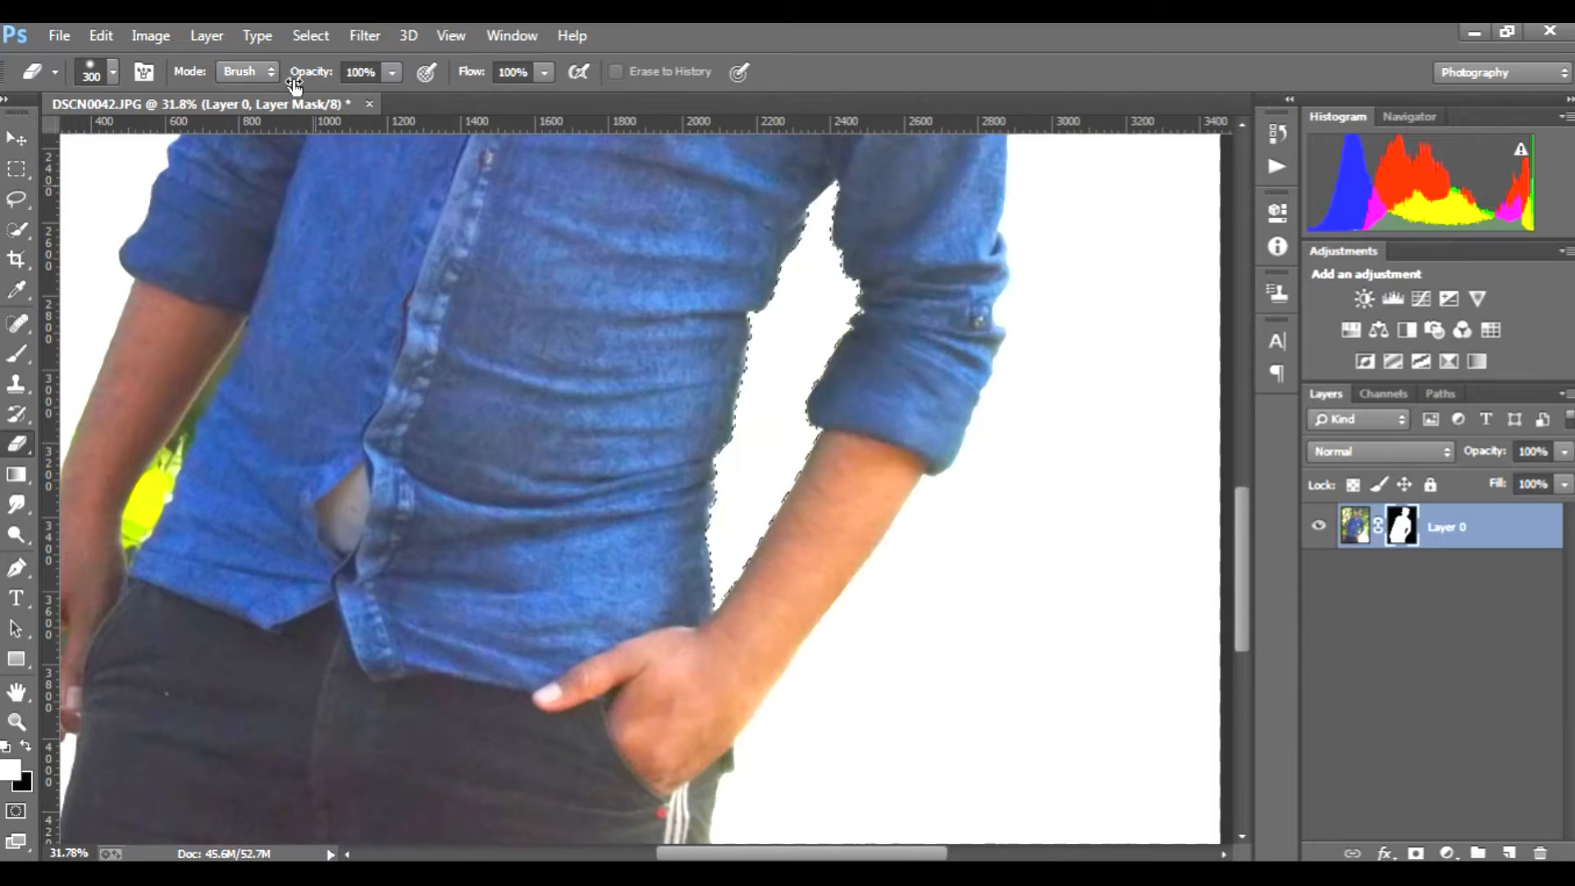
{"action": "left_click", "coordinate": [312, 35]}
{"action": "left_click", "coordinate": [334, 82]}
Step: Erase the yellow-green foliage left between the hanging arm and the shirt on the layer mask
{"action": "key", "text": "ctrl+0"}
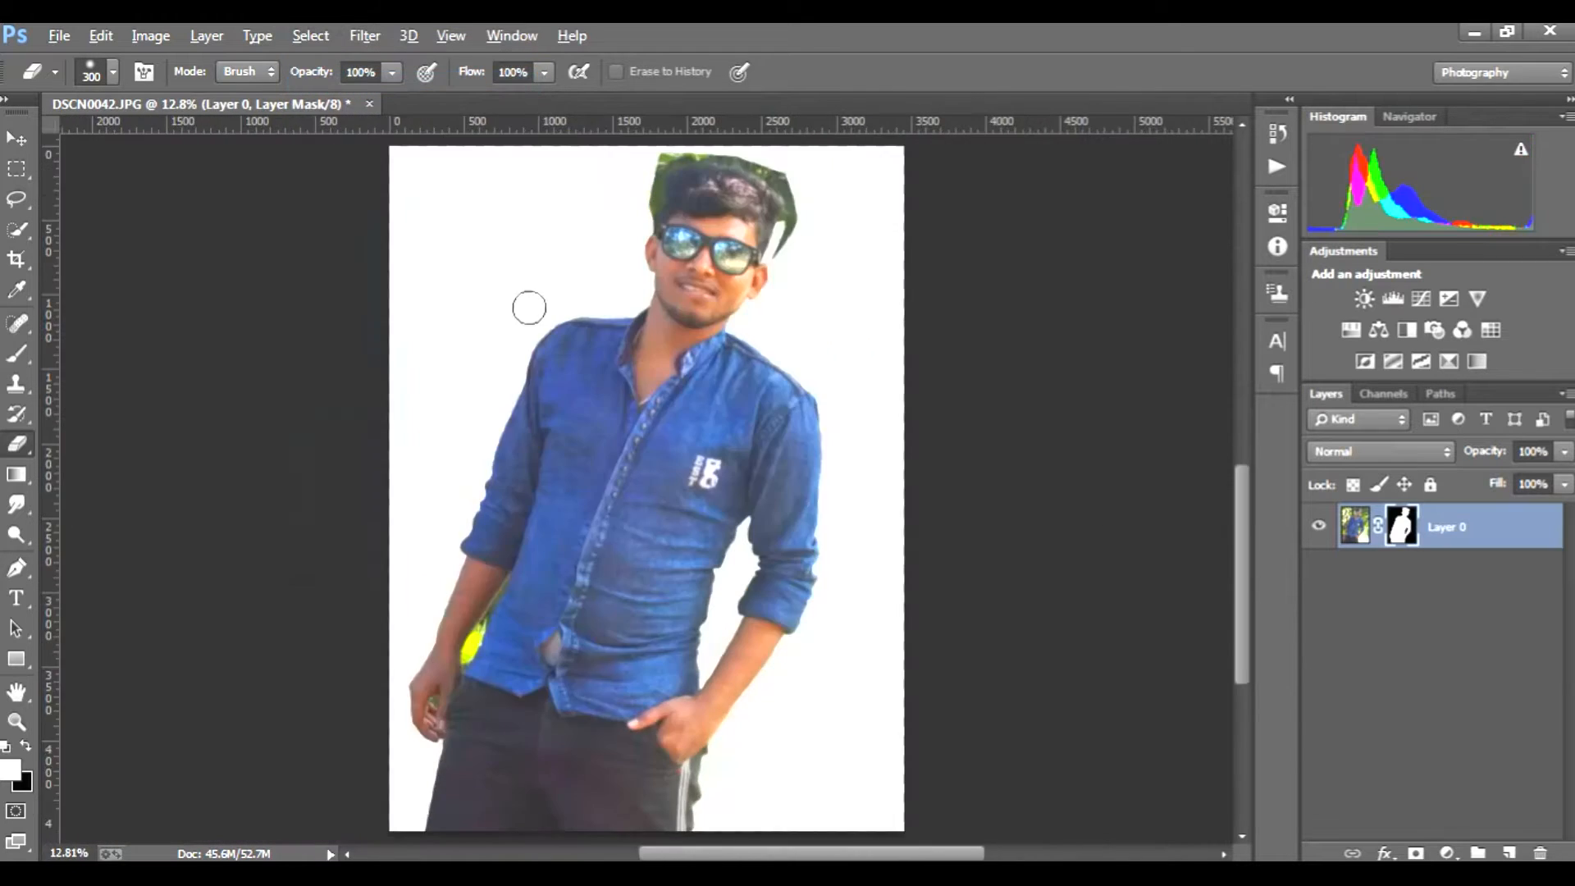
{"action": "scroll", "coordinate": [528, 394], "scroll_direction": "down", "scroll_amount": 1}
{"action": "scroll", "coordinate": [532, 644], "scroll_direction": "up", "scroll_amount": 2}
{"action": "scroll", "coordinate": [531, 644], "scroll_direction": "down", "scroll_amount": 1}
{"action": "scroll", "coordinate": [459, 599], "scroll_direction": "up", "scroll_amount": 3}
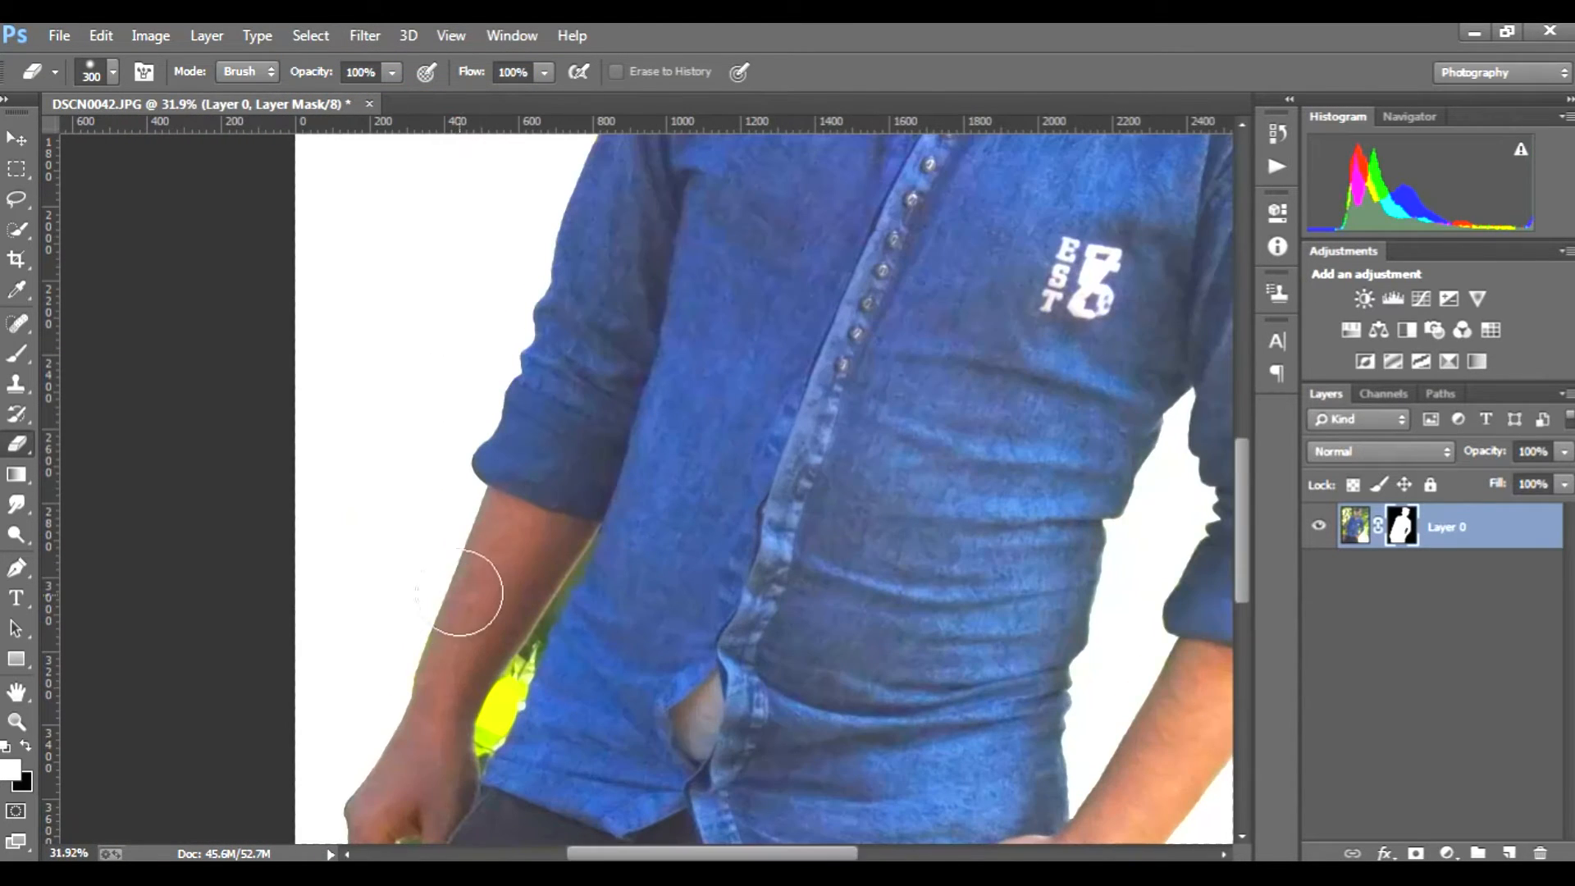
{"action": "scroll", "coordinate": [492, 656], "scroll_direction": "up", "scroll_amount": 2}
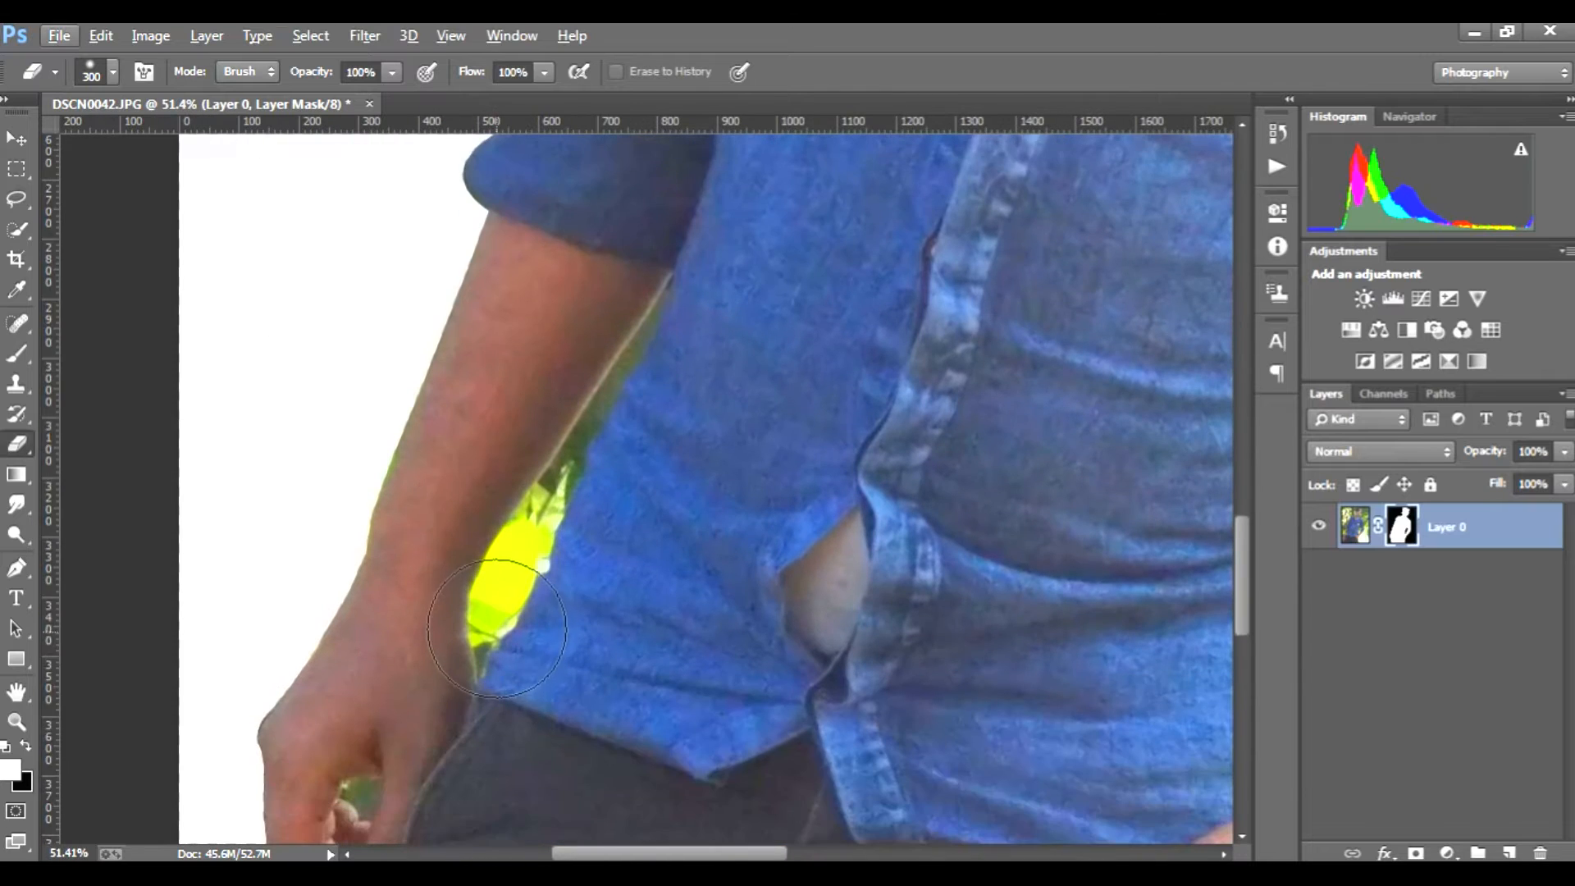
{"action": "scroll", "coordinate": [496, 628], "scroll_direction": "down", "scroll_amount": 1}
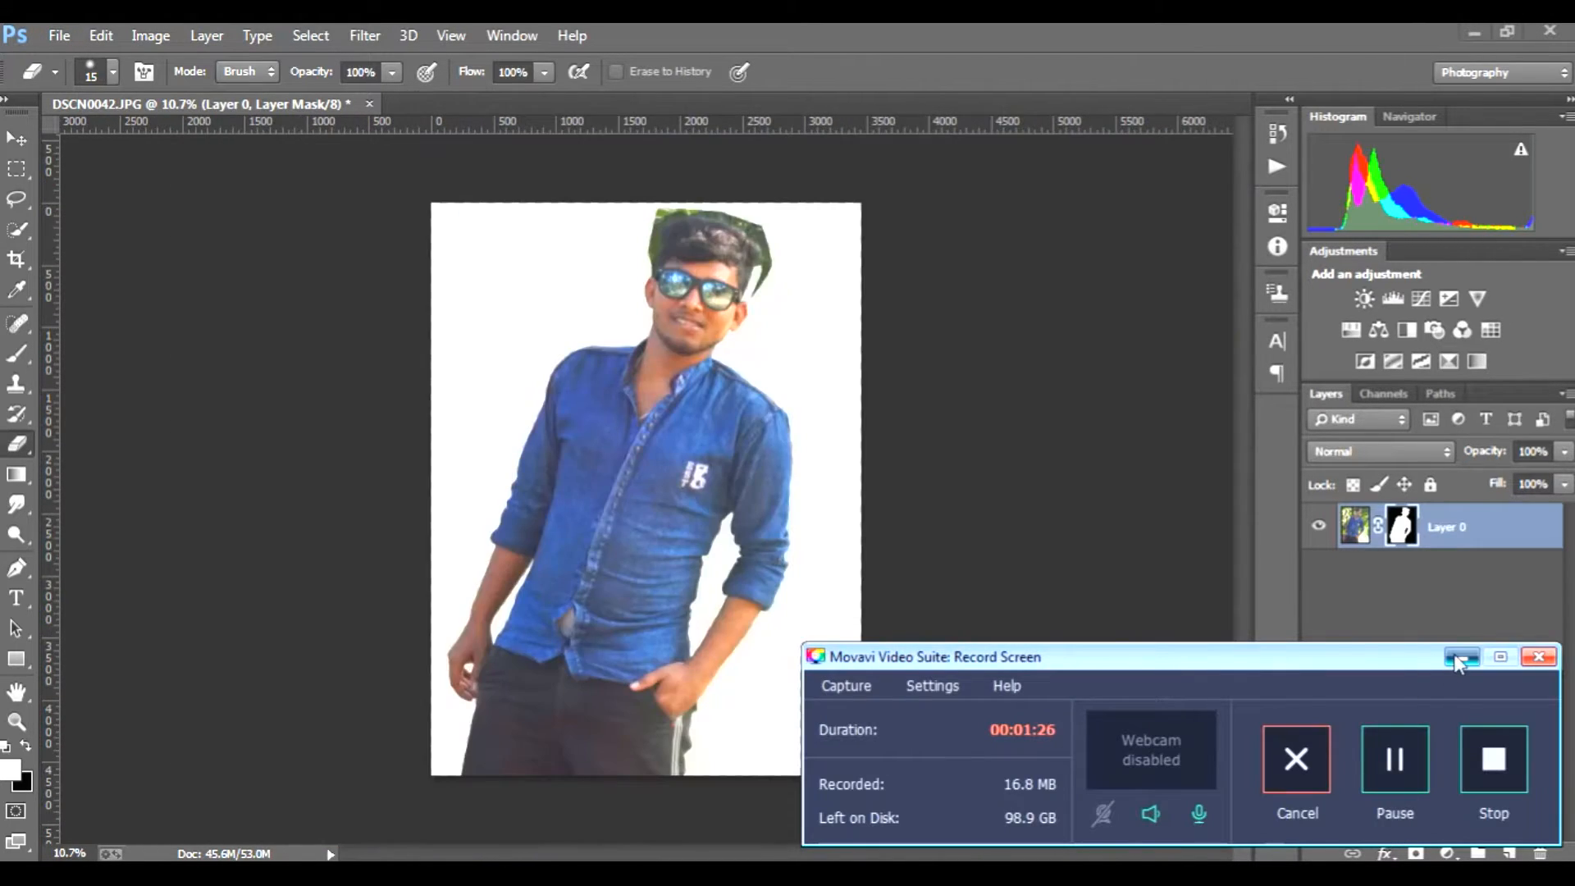
{"action": "left_click", "coordinate": [1458, 658]}
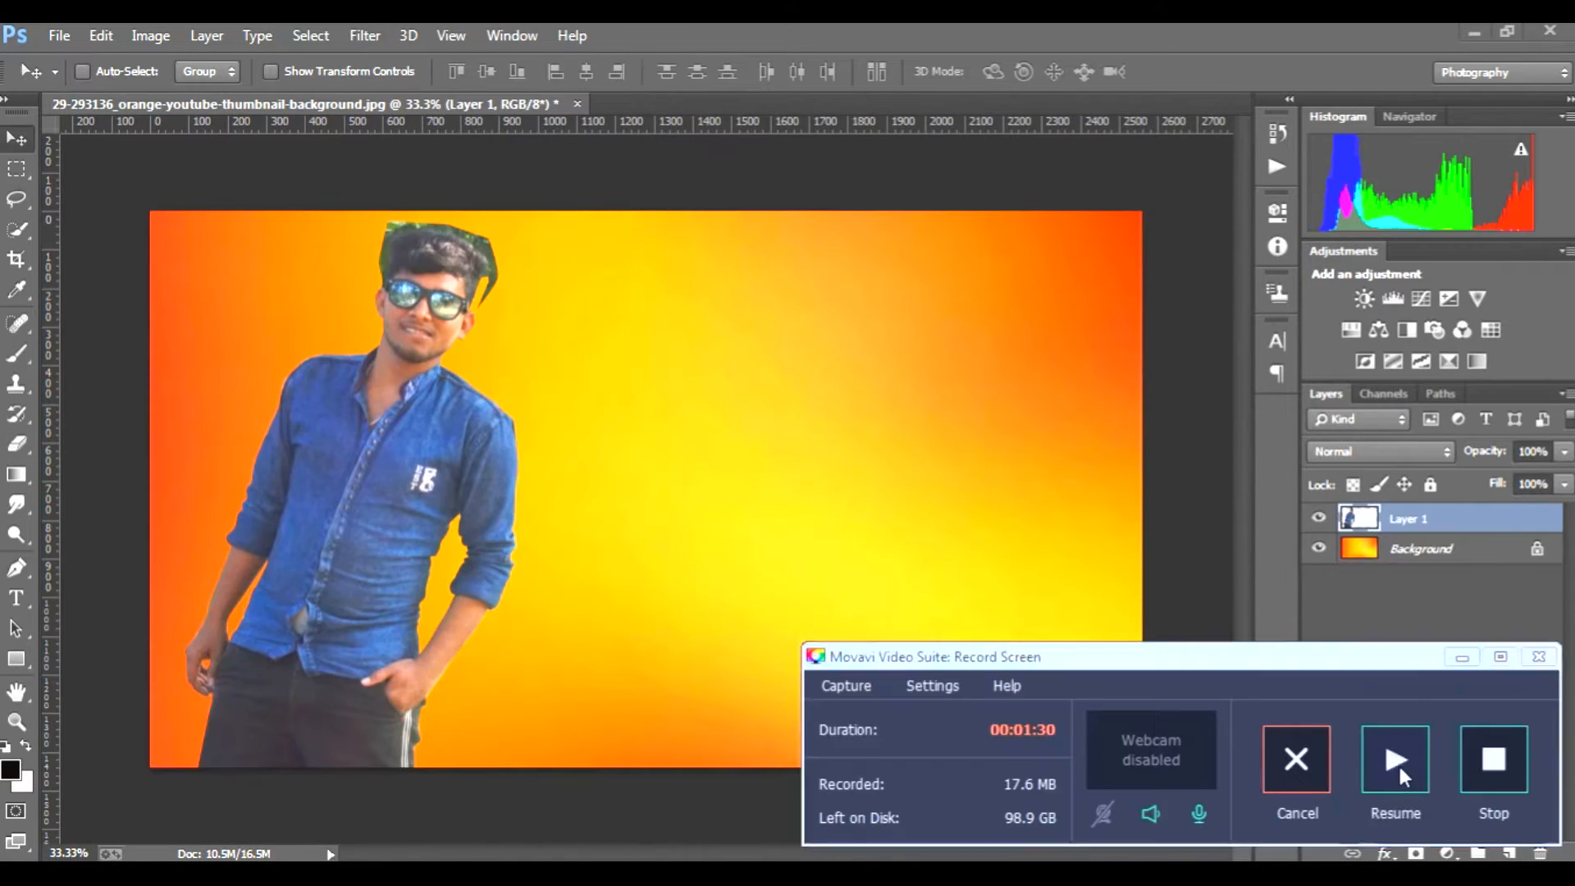
{"action": "left_click", "coordinate": [1398, 762]}
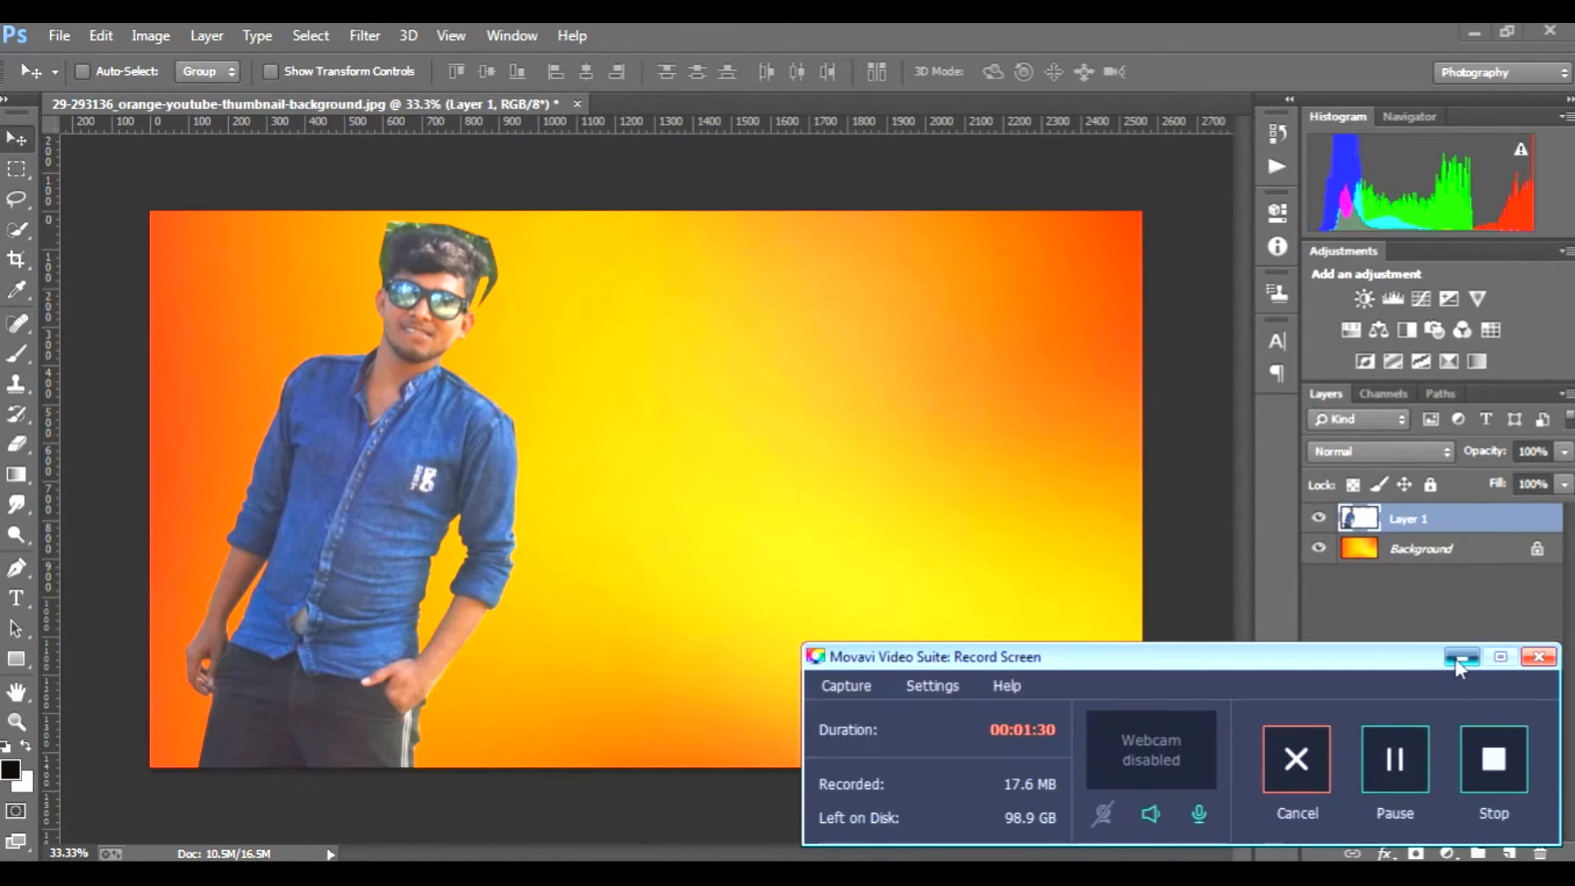
Step: Erase the leftover green foliage around the man's hair in the orange background composition, enlarging the Eraser brush to 40 px
{"action": "left_click", "coordinate": [1456, 656]}
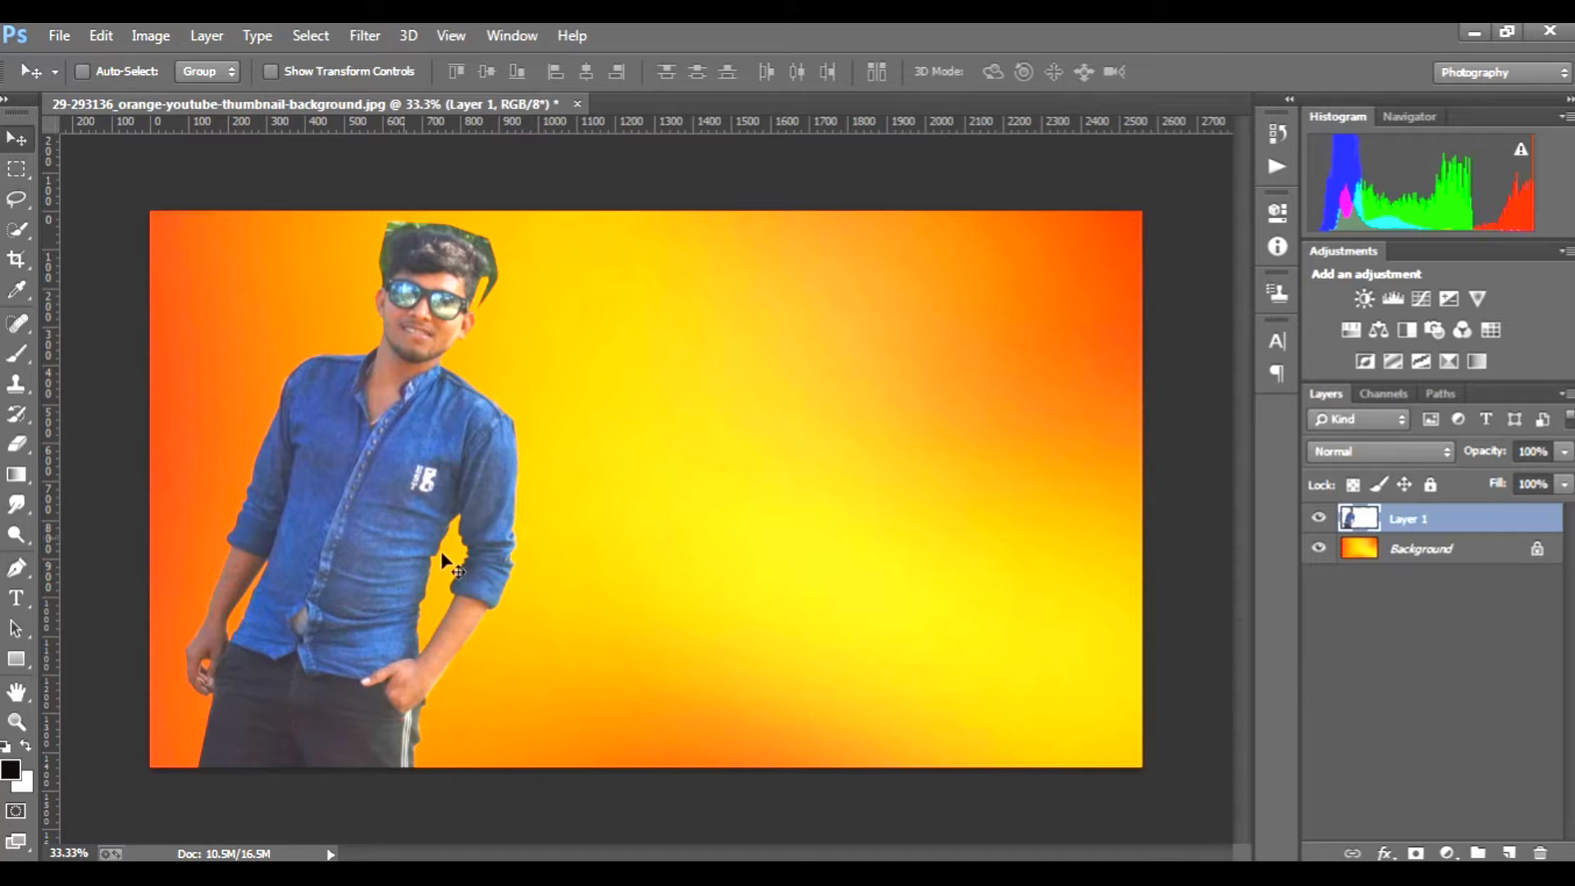
{"action": "left_click", "coordinate": [11, 451]}
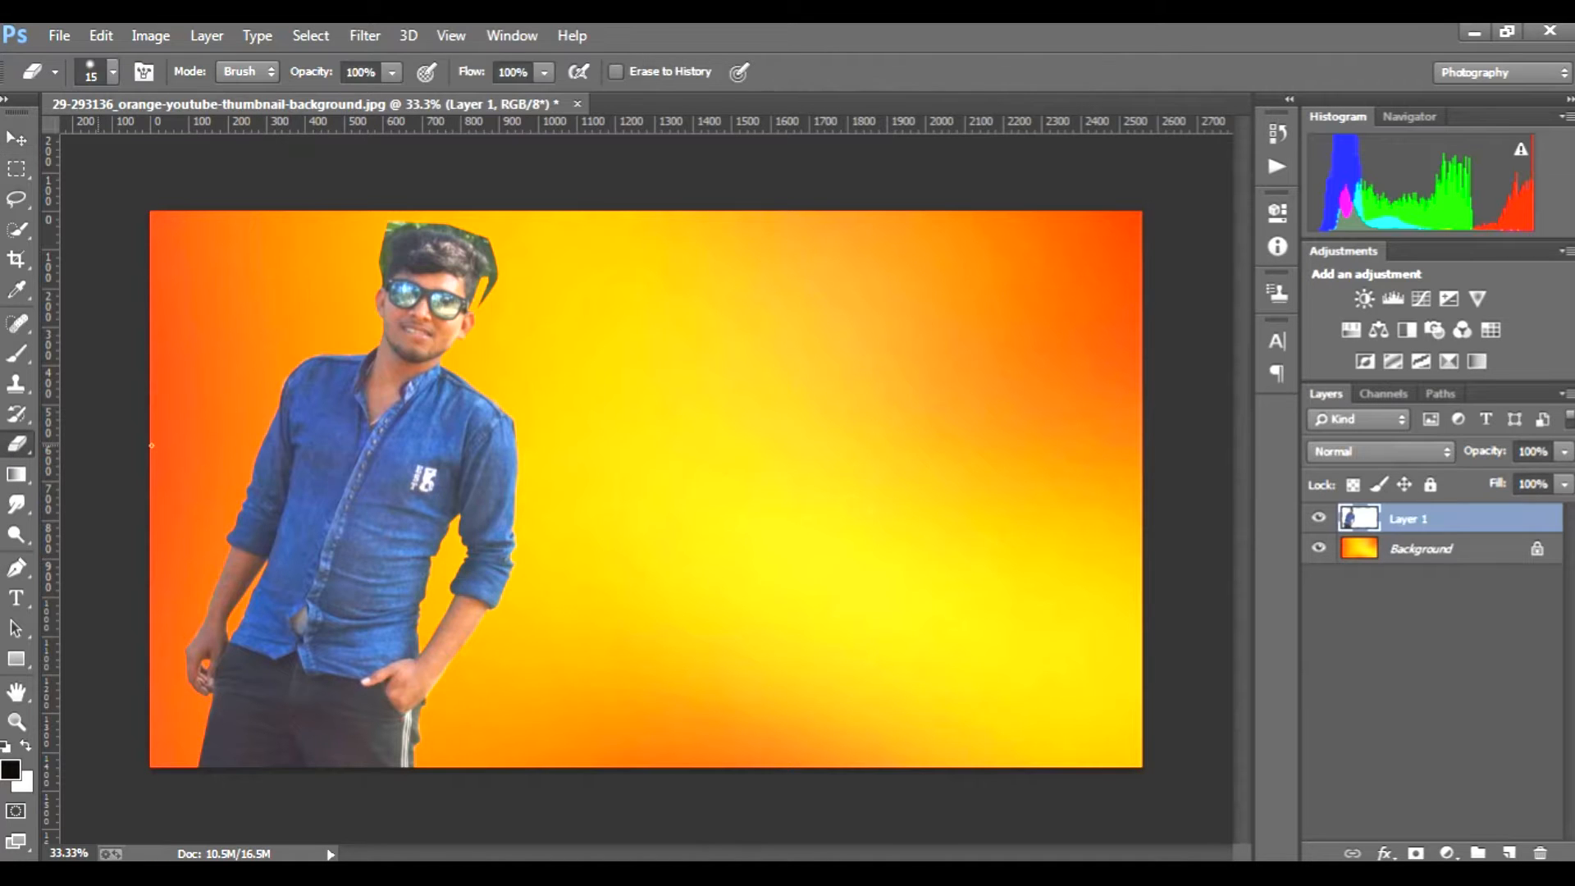
{"action": "scroll", "coordinate": [459, 289], "scroll_direction": "up", "scroll_amount": 4}
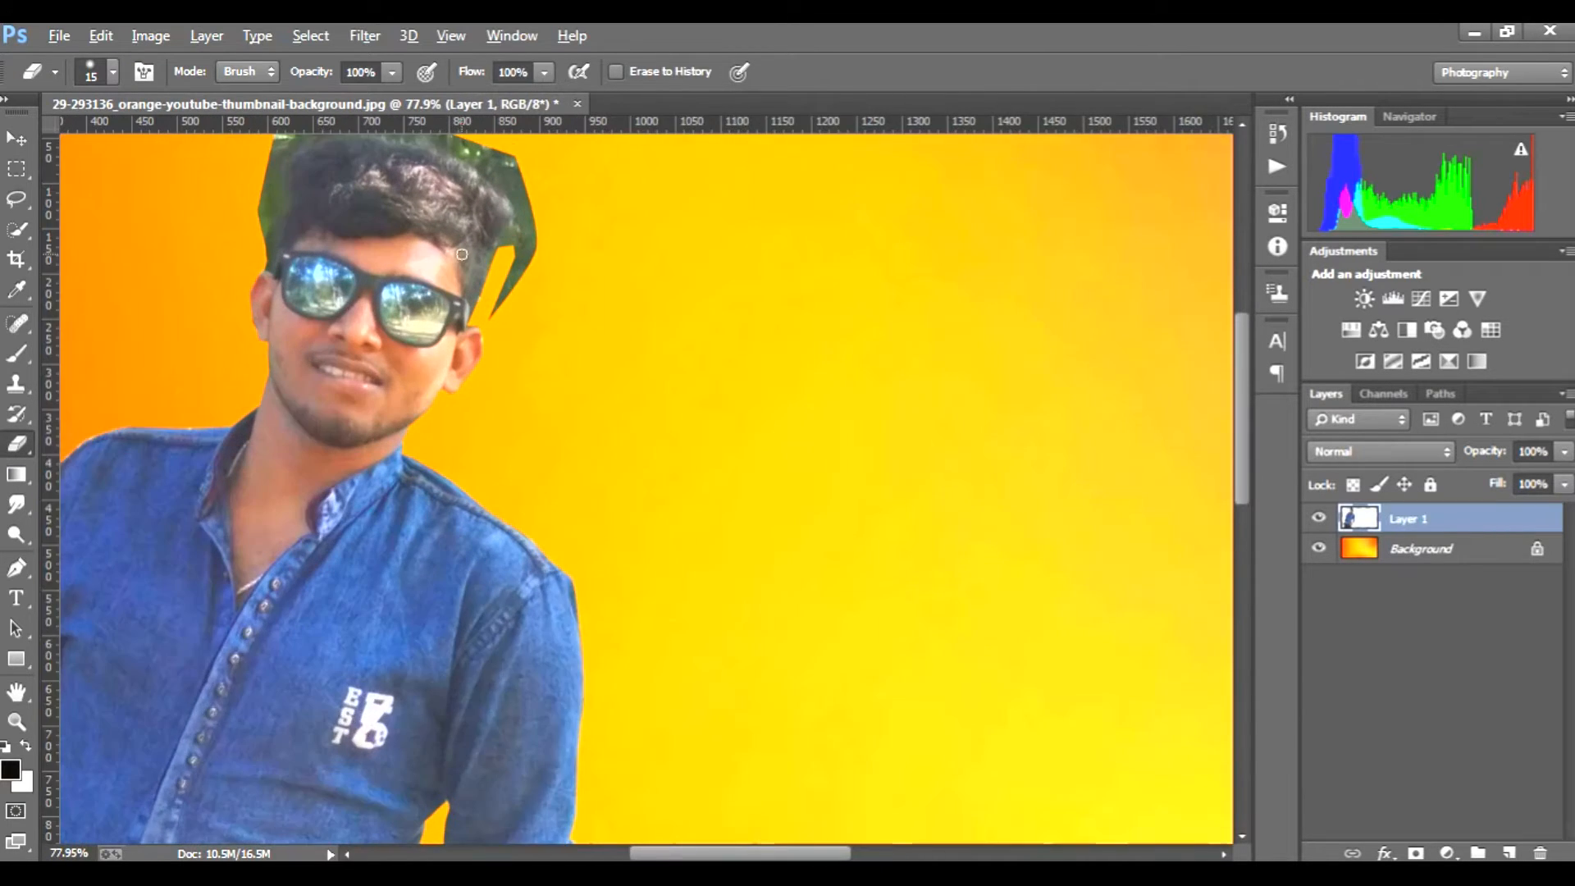
{"action": "scroll", "coordinate": [520, 397], "scroll_direction": "up", "scroll_amount": 4}
{"action": "key", "text": "]"}
{"action": "left_click_drag", "start_coordinate": [545, 386], "coordinate": [525, 452]}
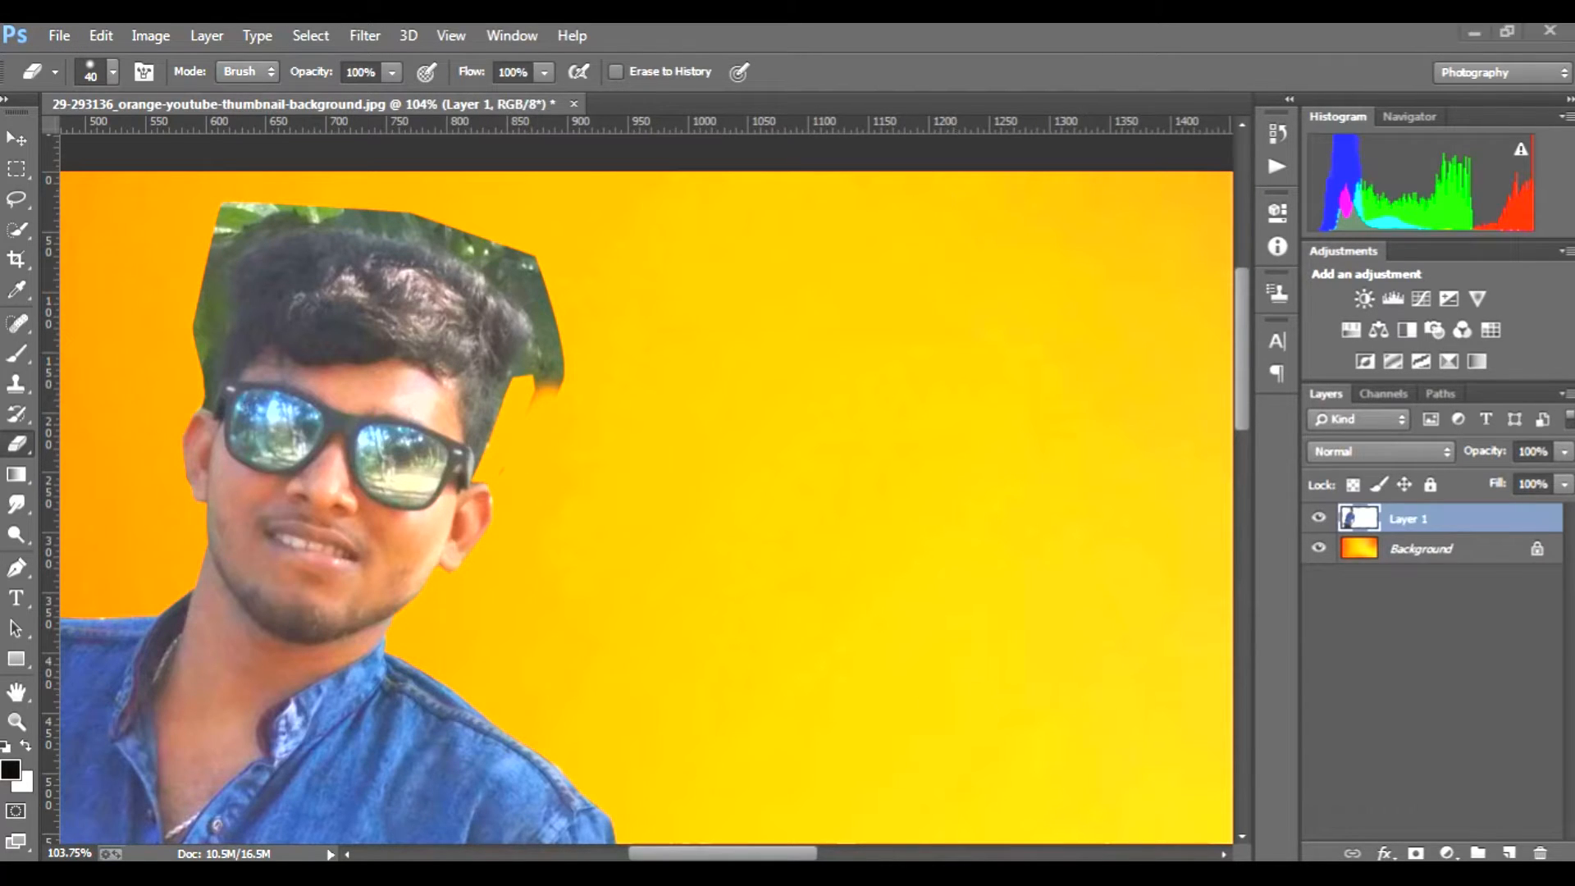
{"action": "left_click", "coordinate": [1395, 759]}
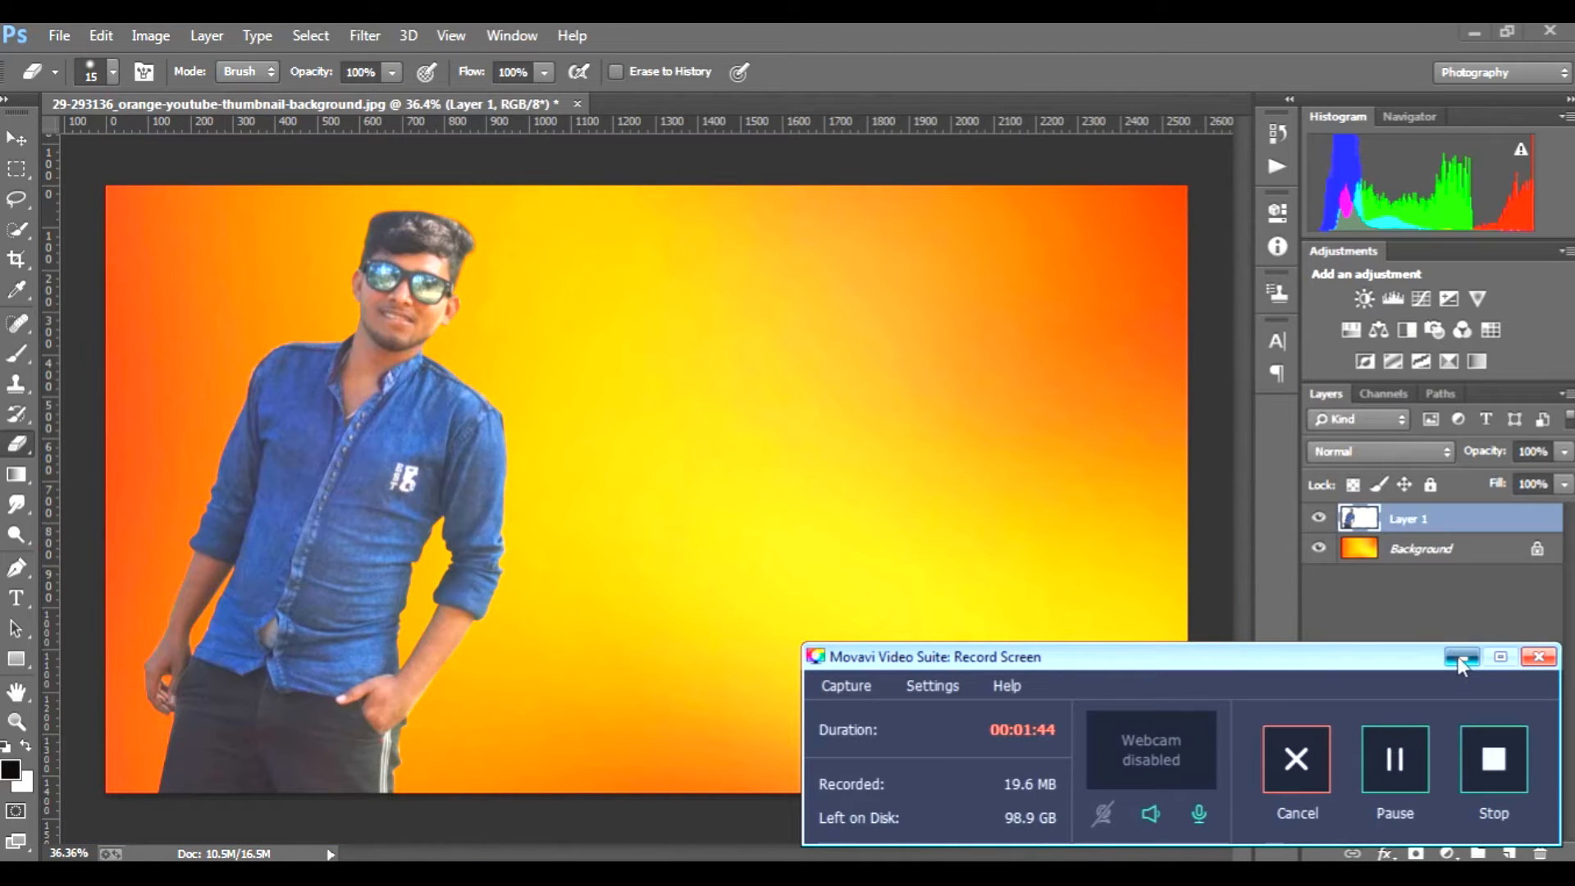
{"action": "left_click", "coordinate": [1460, 657]}
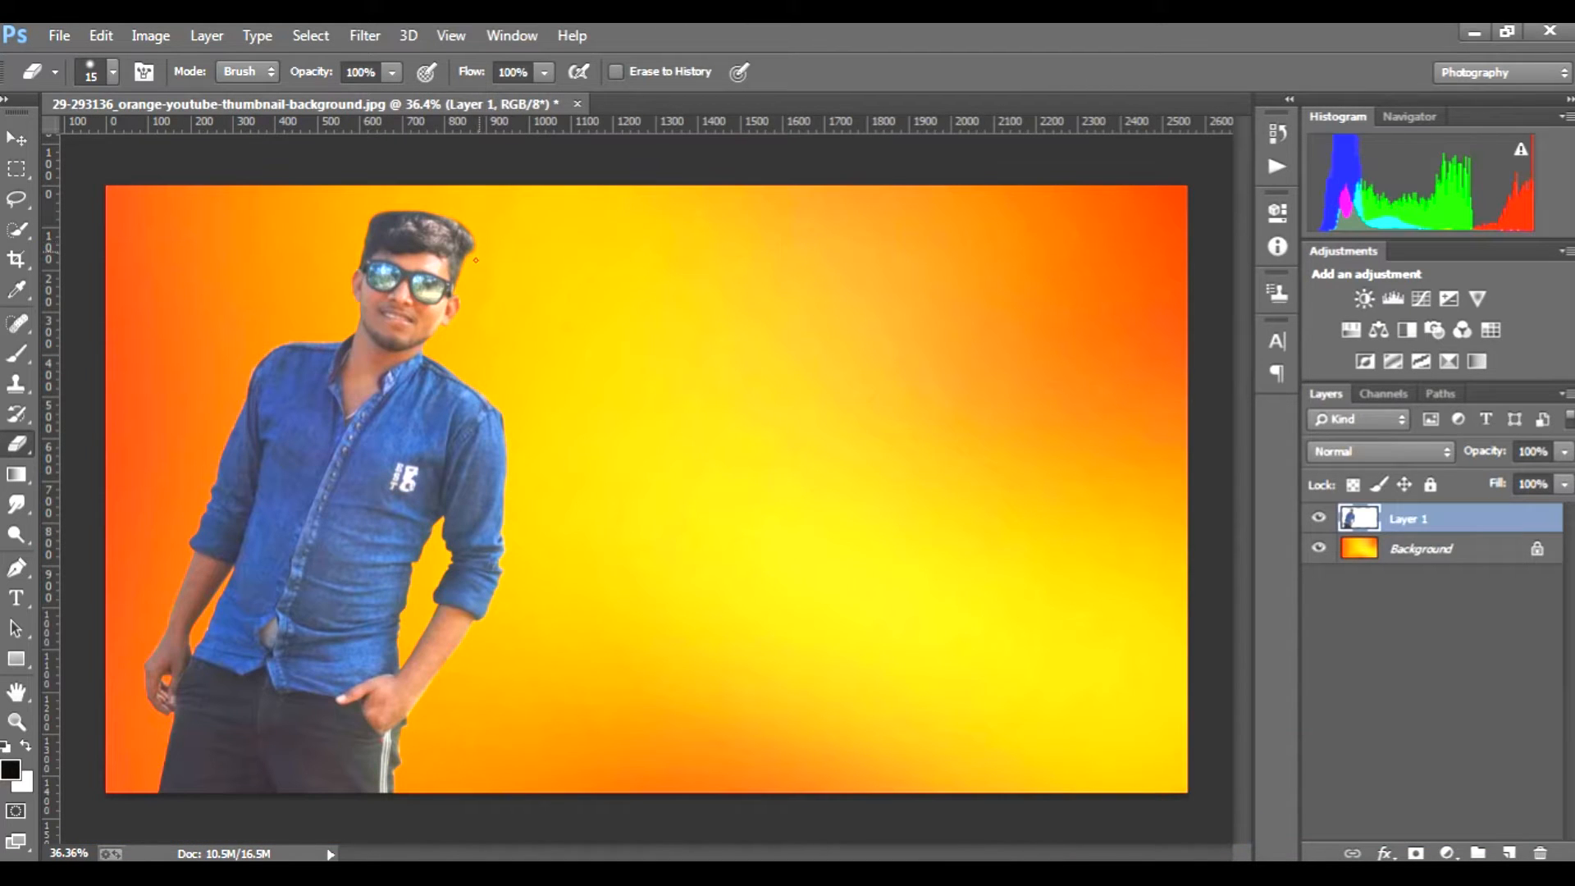
{"action": "scroll", "coordinate": [479, 423], "scroll_direction": "up", "scroll_amount": 1}
{"action": "scroll", "coordinate": [479, 411], "scroll_direction": "down", "scroll_amount": 1}
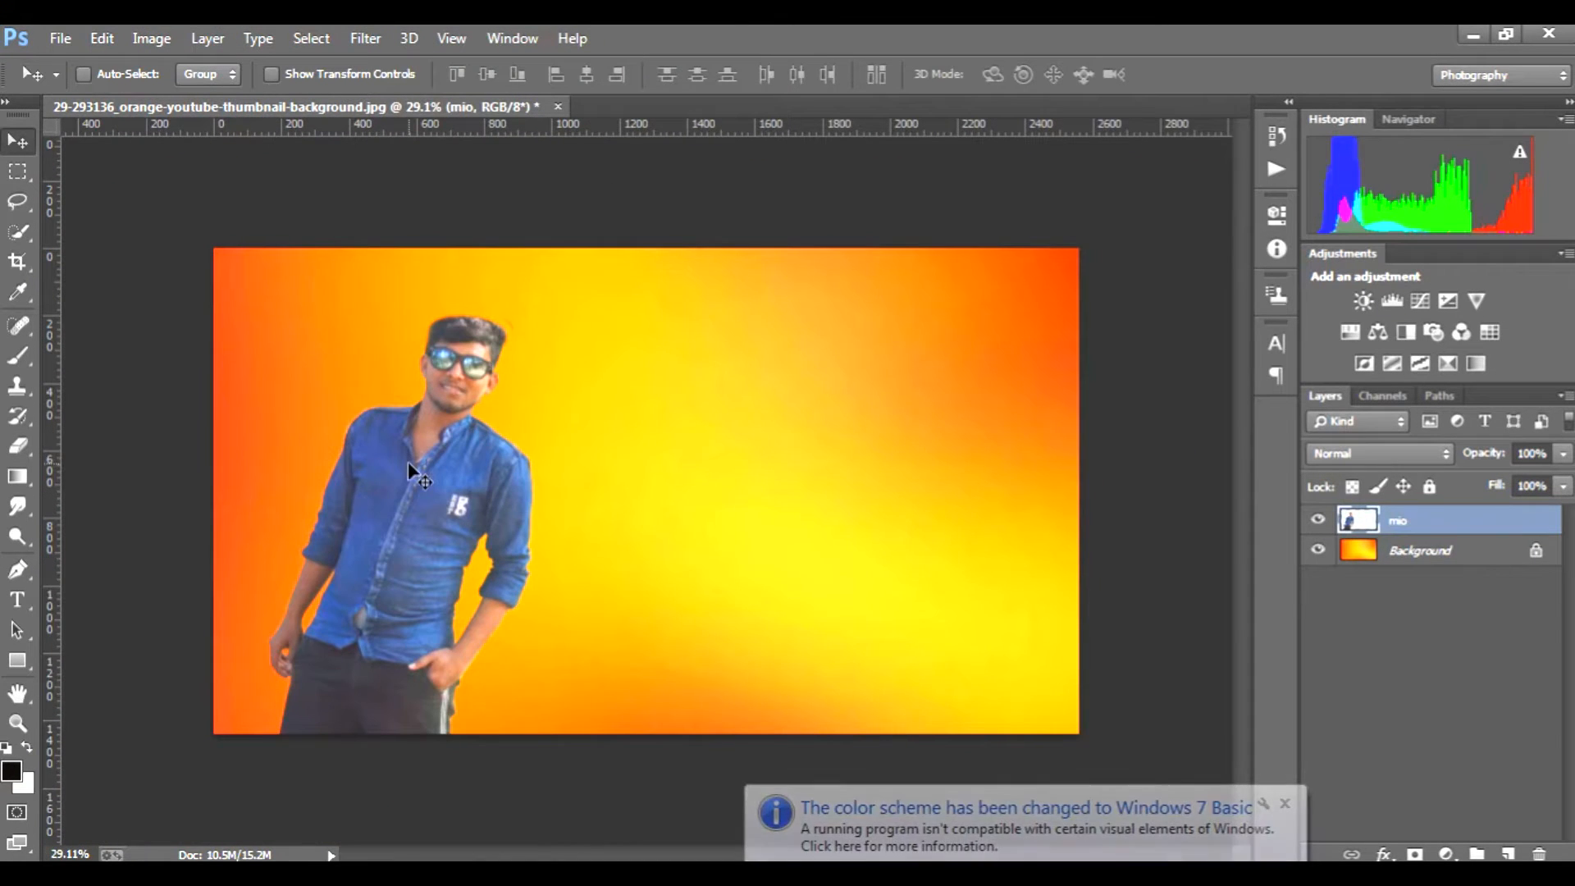
{"action": "scroll", "coordinate": [407, 461], "scroll_direction": "up", "scroll_amount": 2}
{"action": "scroll", "coordinate": [402, 470], "scroll_direction": "down", "scroll_amount": 2}
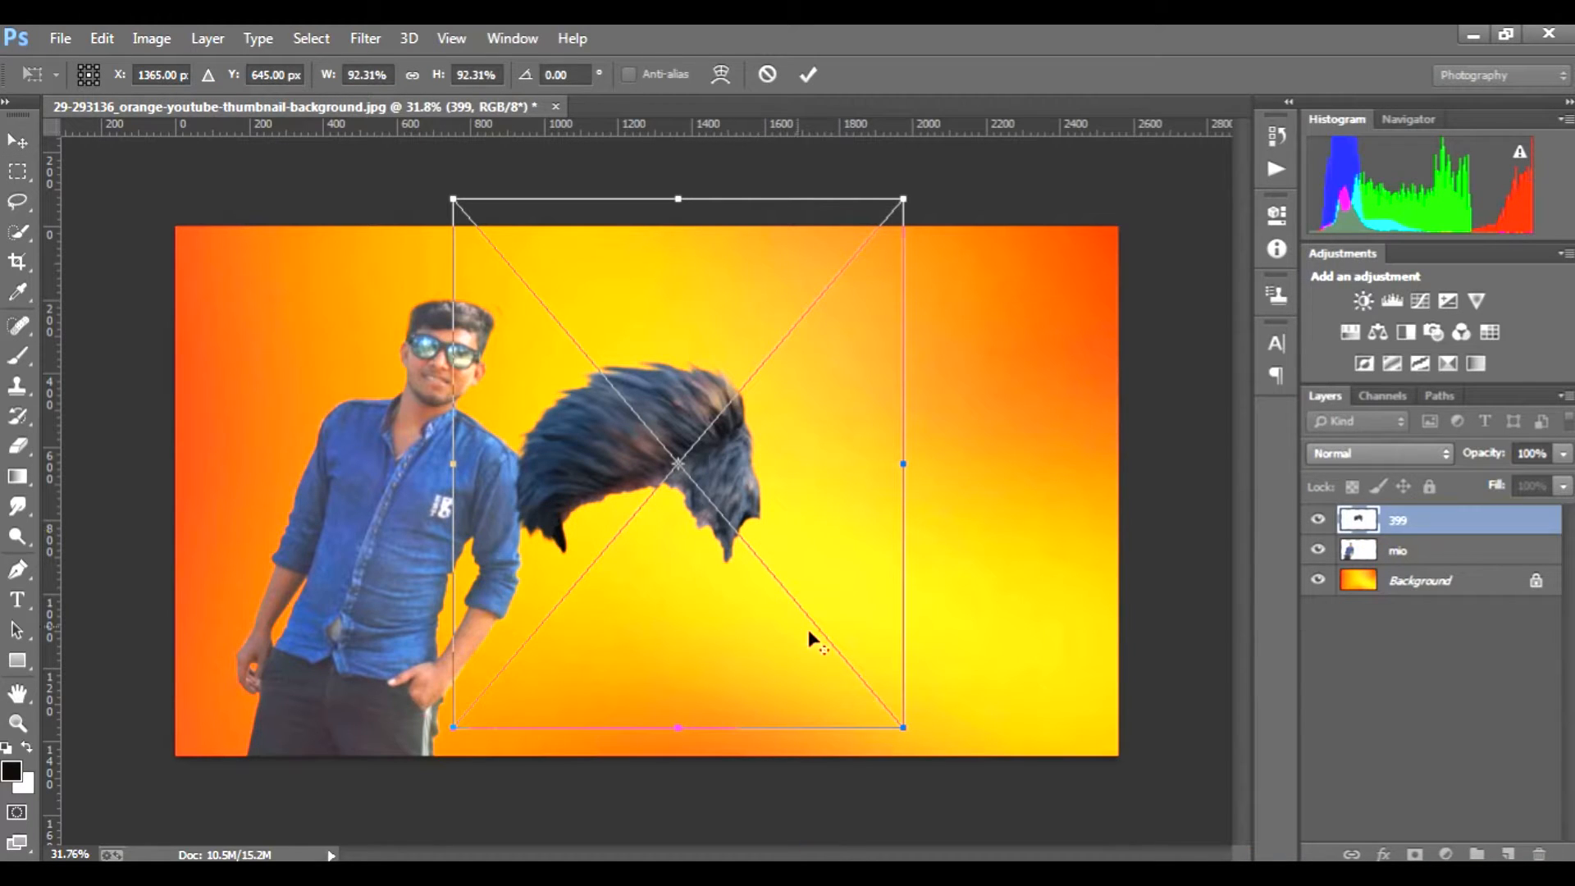
Step: Scale the hair image to about 65% height, flip it horizontally to about 76% width, and place it over the man's head
{"action": "left_click_drag", "start_coordinate": [903, 727], "coordinate": [815, 618]}
{"action": "left_click_drag", "start_coordinate": [735, 505], "coordinate": [546, 376]}
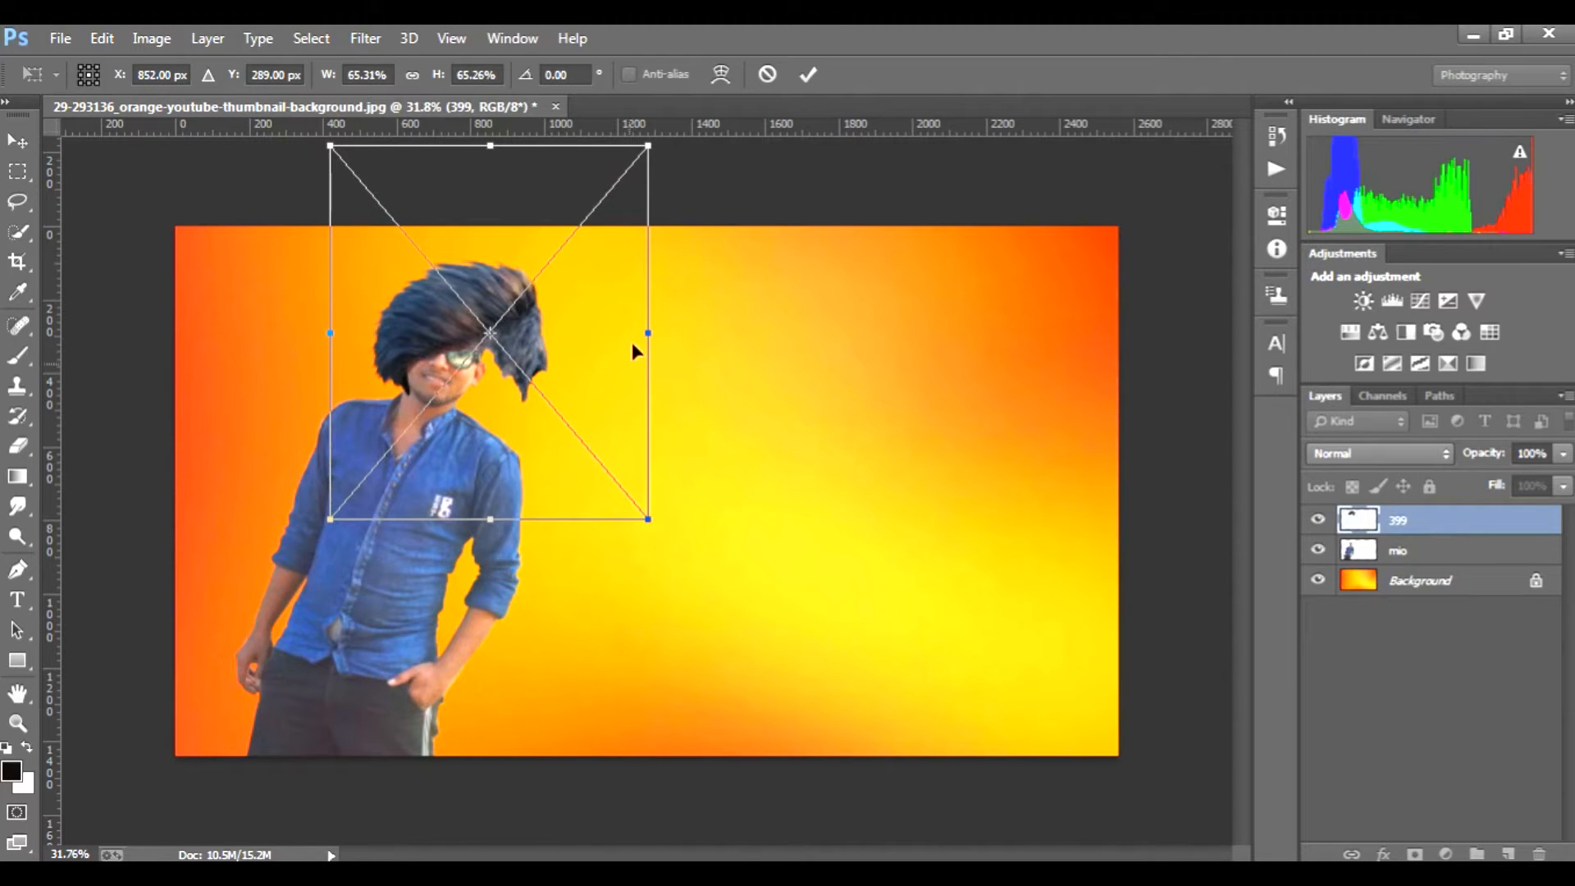
{"action": "left_click_drag", "start_coordinate": [648, 332], "coordinate": [41, 333]}
{"action": "left_click_drag", "start_coordinate": [277, 345], "coordinate": [595, 376]}
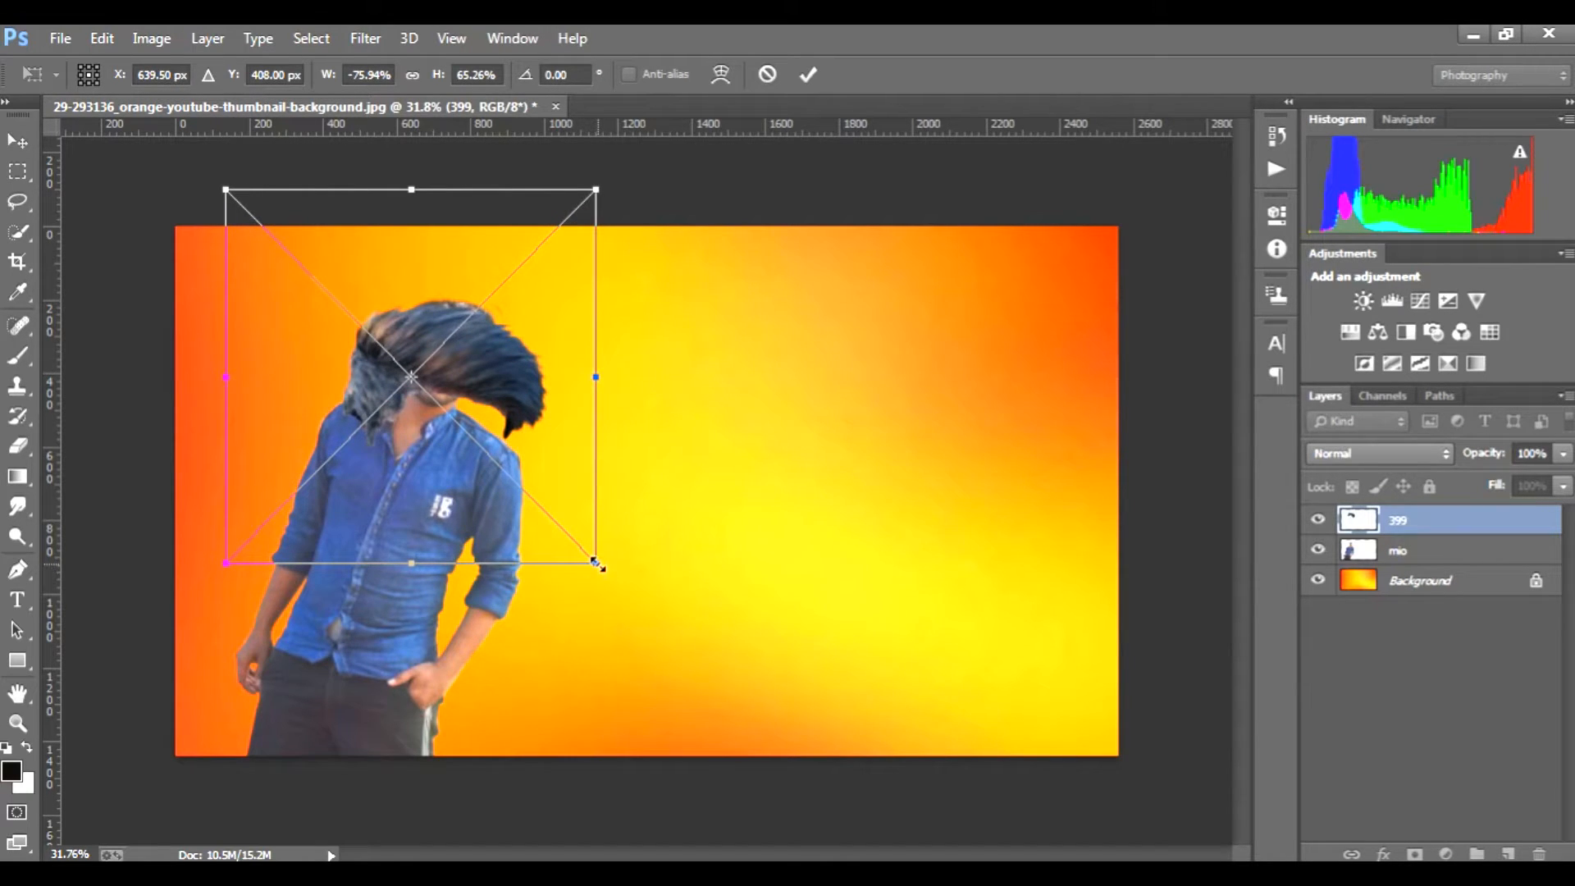
Step: Shrink the flipped hair image to about 40% width and 37% height and position it over the man's head
{"action": "left_click_drag", "start_coordinate": [596, 562], "coordinate": [537, 496]}
{"action": "left_click_drag", "start_coordinate": [478, 406], "coordinate": [489, 371]}
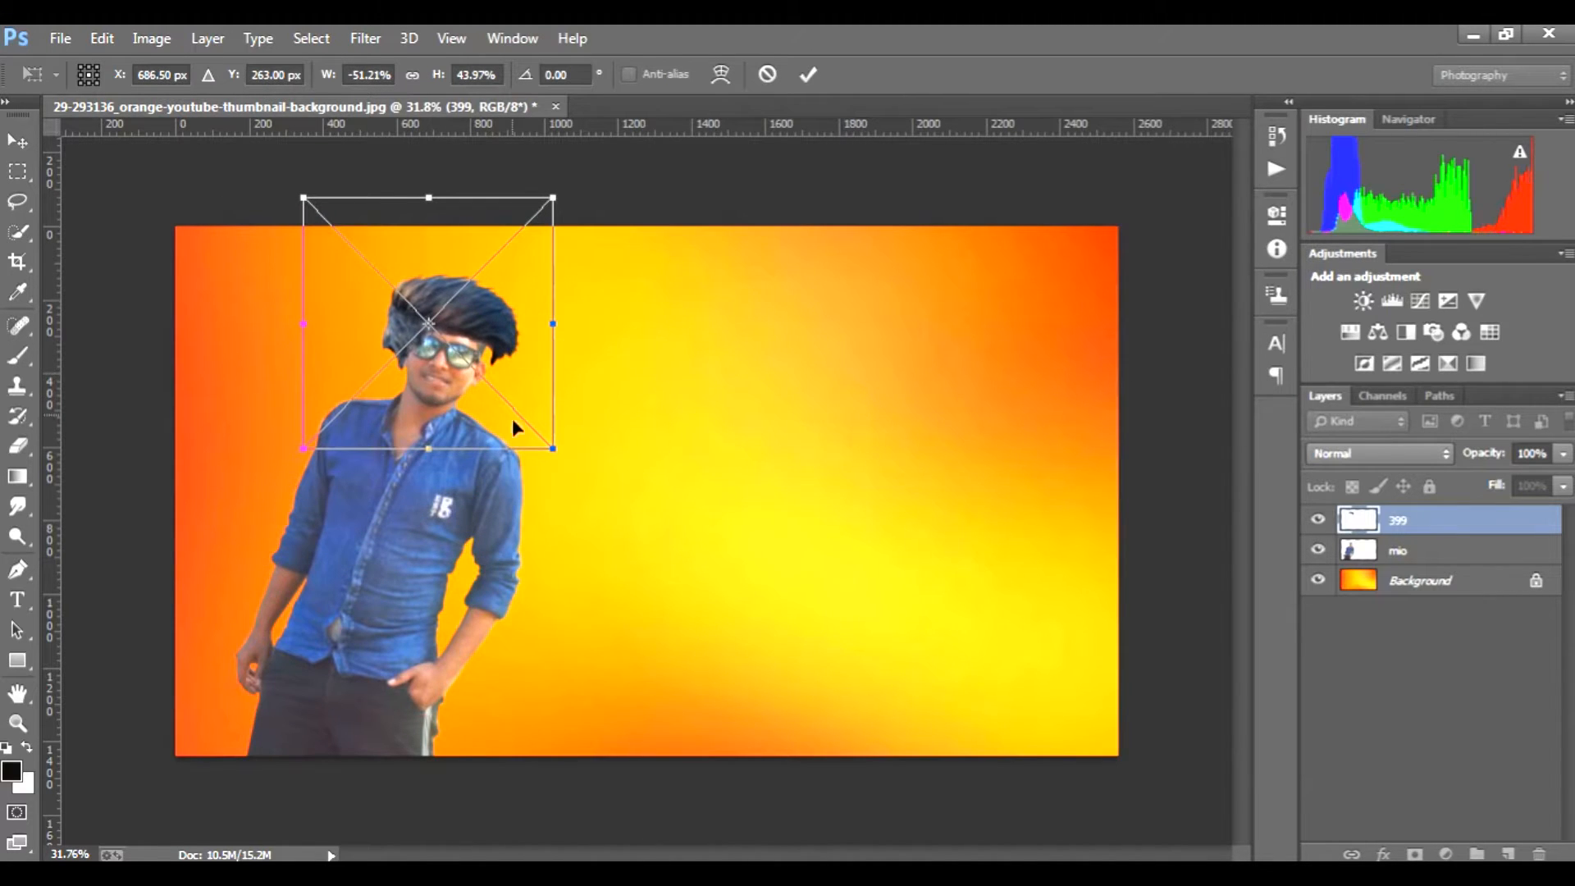
{"action": "left_click_drag", "start_coordinate": [554, 447], "coordinate": [511, 422]}
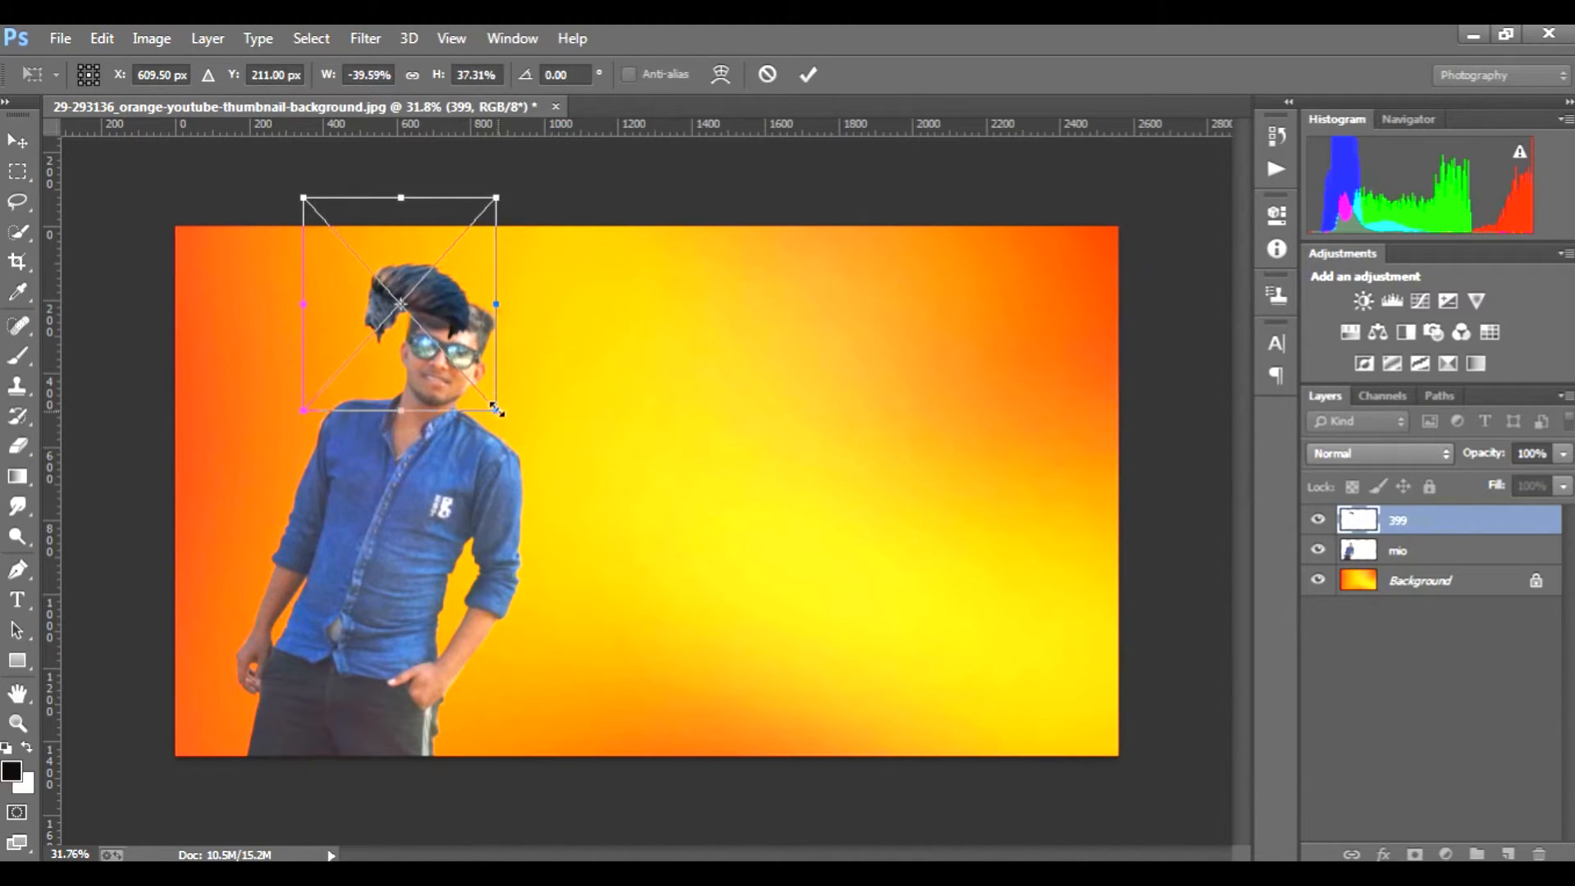
{"action": "left_click_drag", "start_coordinate": [485, 331], "coordinate": [511, 348]}
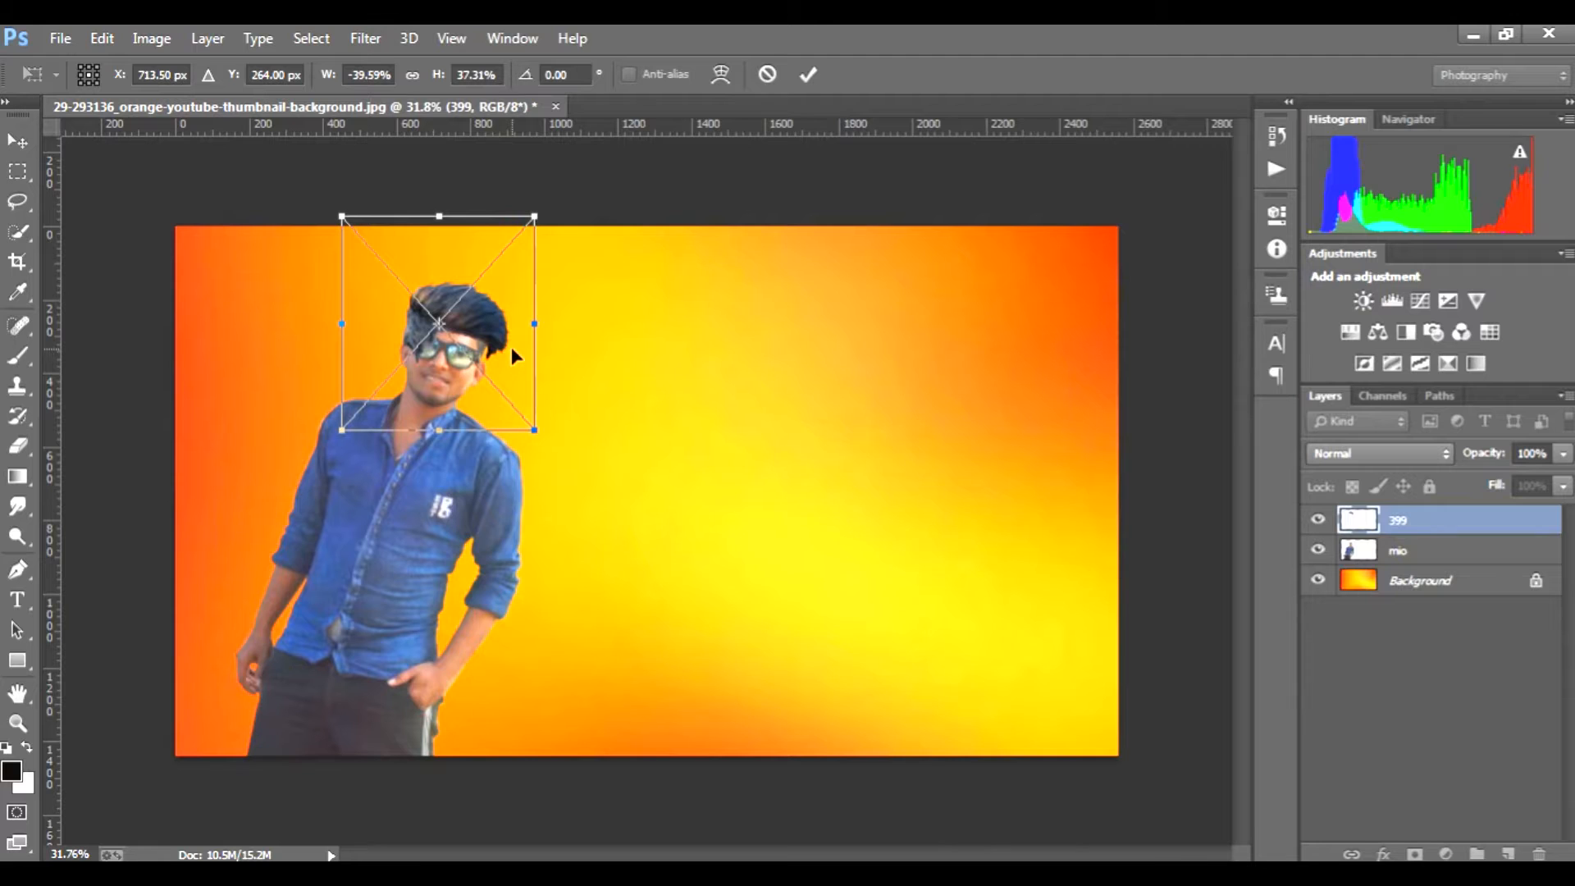
Step: Reduce the hair image further to about 34% width and 31% height, align it with the head, and apply the transform
{"action": "key", "text": "ctrl+plus"}
{"action": "key", "text": "ctrl+plus"}
{"action": "scroll", "coordinate": [415, 371], "scroll_direction": "up", "scroll_amount": 2}
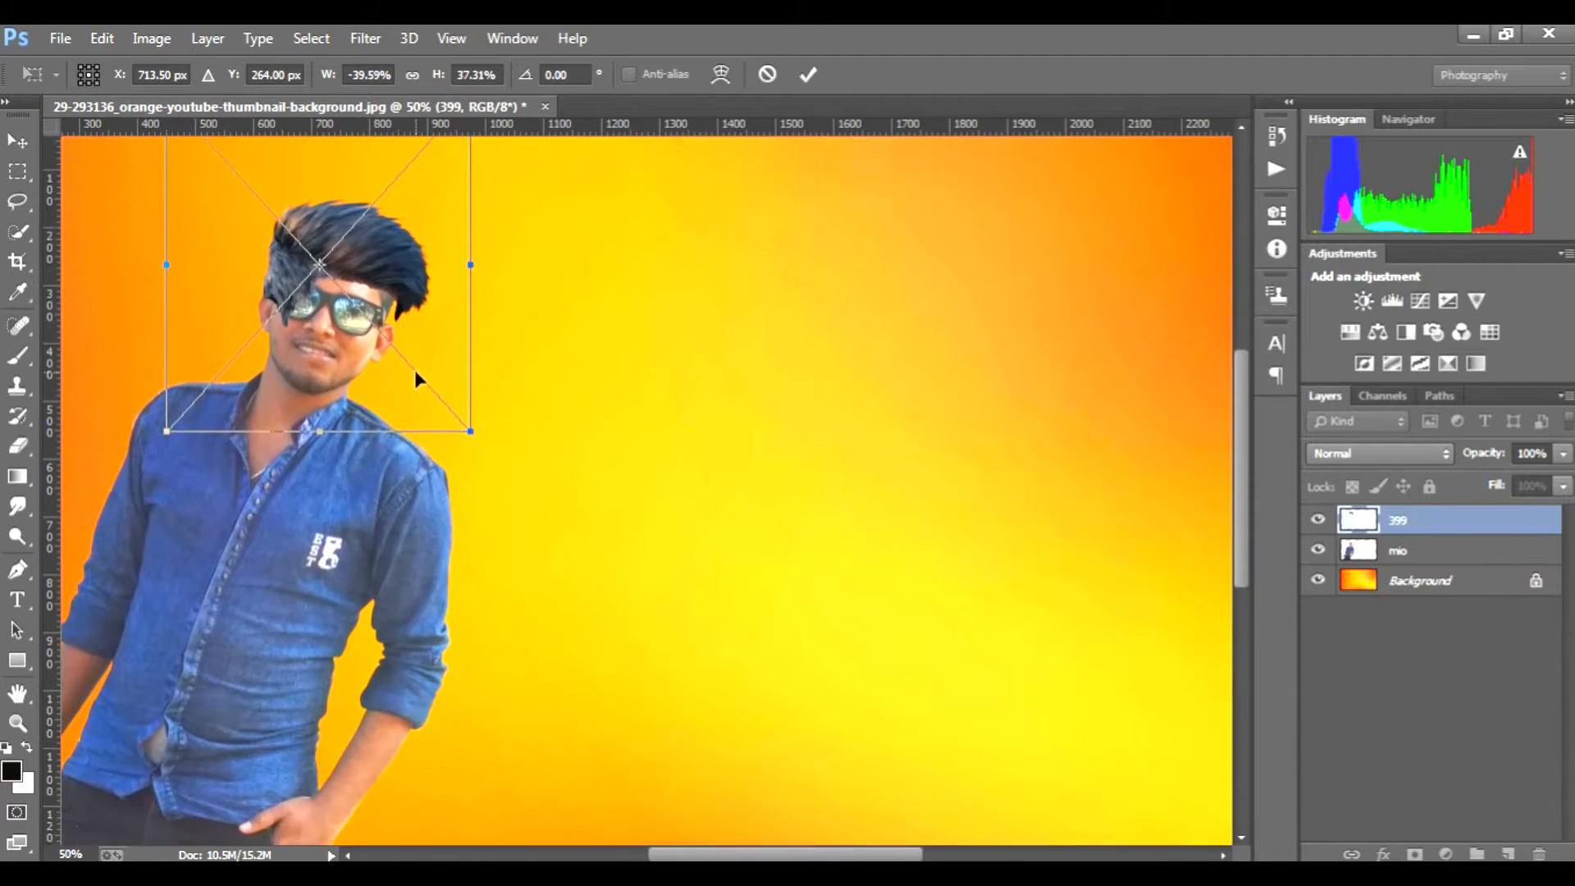
{"action": "scroll", "coordinate": [428, 433], "scroll_direction": "up", "scroll_amount": 1}
{"action": "left_click_drag", "start_coordinate": [471, 563], "coordinate": [429, 517]}
{"action": "left_click_drag", "start_coordinate": [406, 376], "coordinate": [420, 405]}
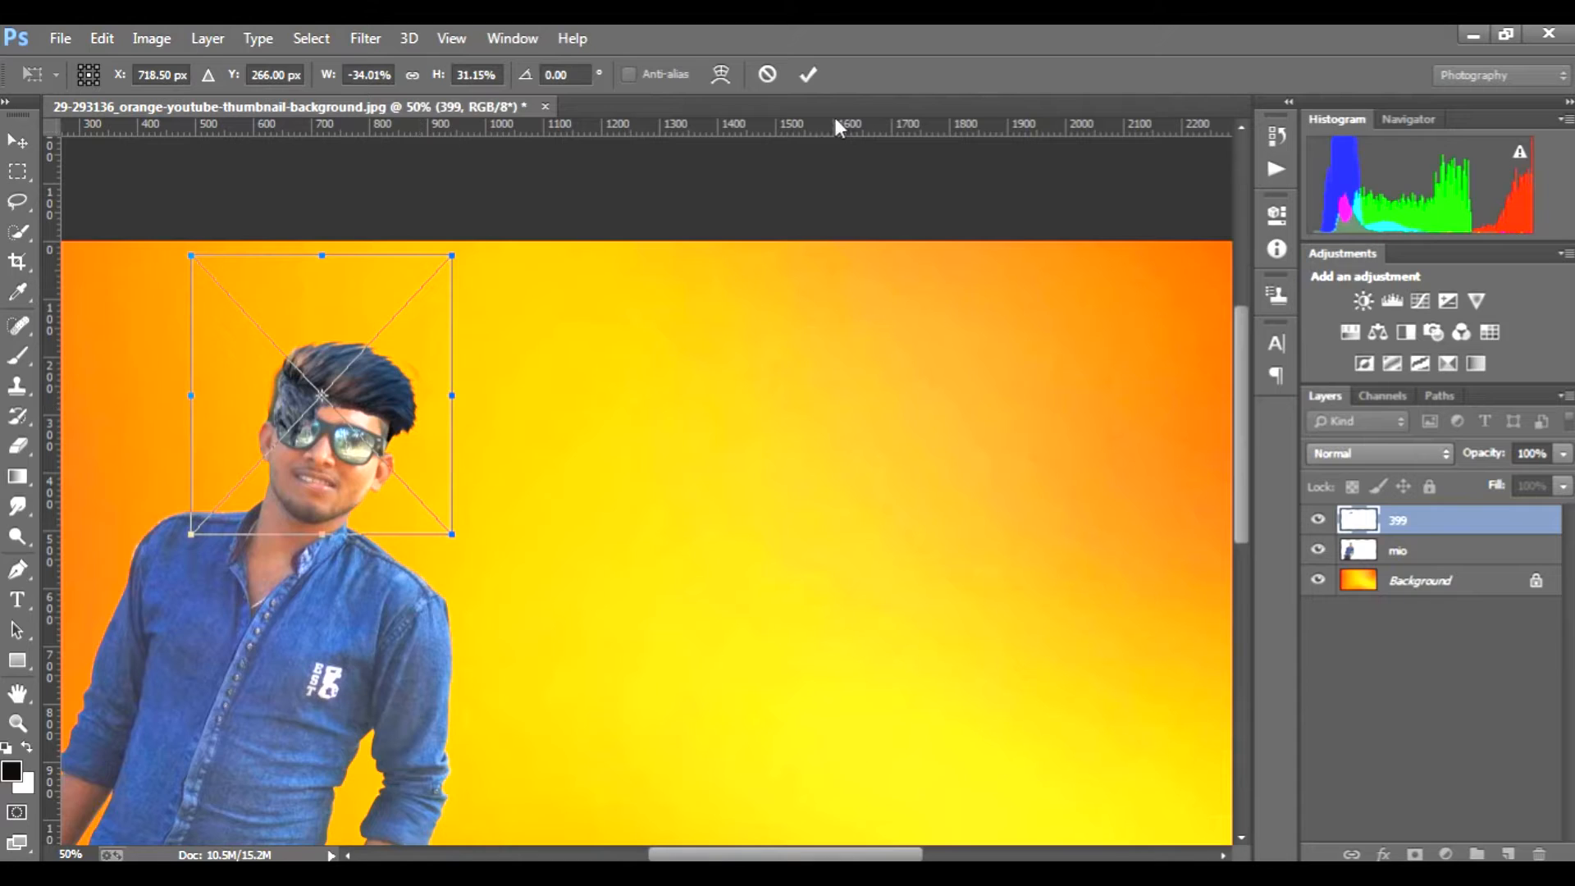
{"action": "left_click", "coordinate": [809, 75]}
Step: Rasterize the hair layer and erase the hair overlapping the sunglasses and forehead with the 30 px Eraser
{"action": "left_click", "coordinate": [20, 446]}
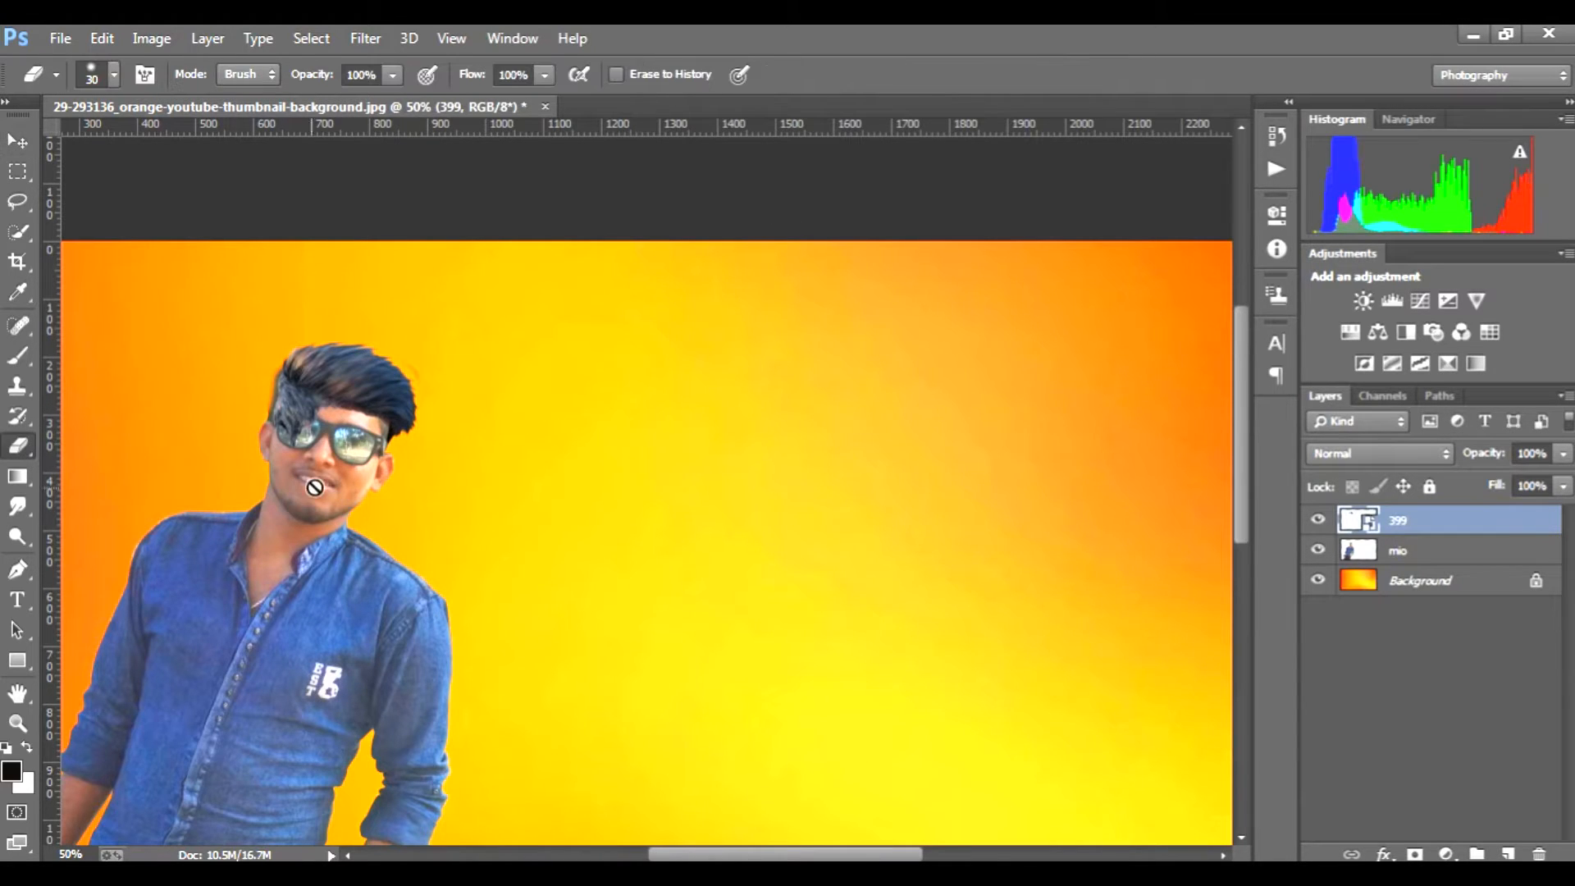
{"action": "left_click", "coordinate": [316, 486]}
{"action": "left_click", "coordinate": [742, 371]}
{"action": "scroll", "coordinate": [320, 450], "scroll_direction": "up", "scroll_amount": 3}
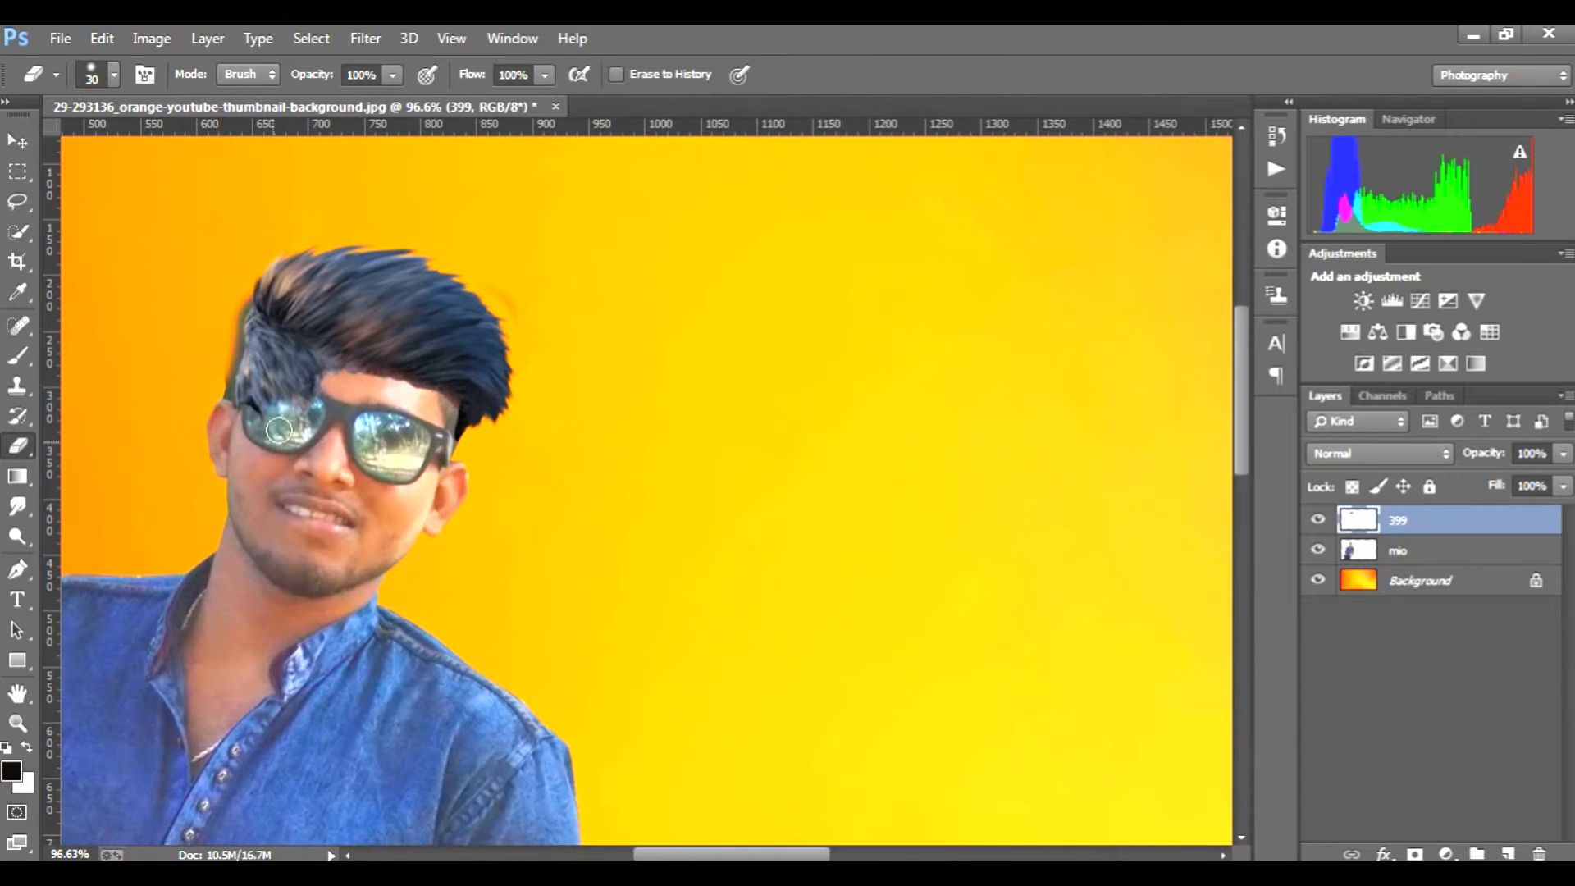
{"action": "mouse_move", "coordinate": [328, 391]}
{"action": "left_mouse_down"}
{"action": "mouse_move", "coordinate": [257, 426]}
{"action": "mouse_move", "coordinate": [254, 402]}
{"action": "mouse_move", "coordinate": [303, 392]}
{"action": "mouse_move", "coordinate": [298, 374]}
{"action": "mouse_move", "coordinate": [271, 388]}
{"action": "mouse_move", "coordinate": [274, 438]}
{"action": "left_mouse_up"}
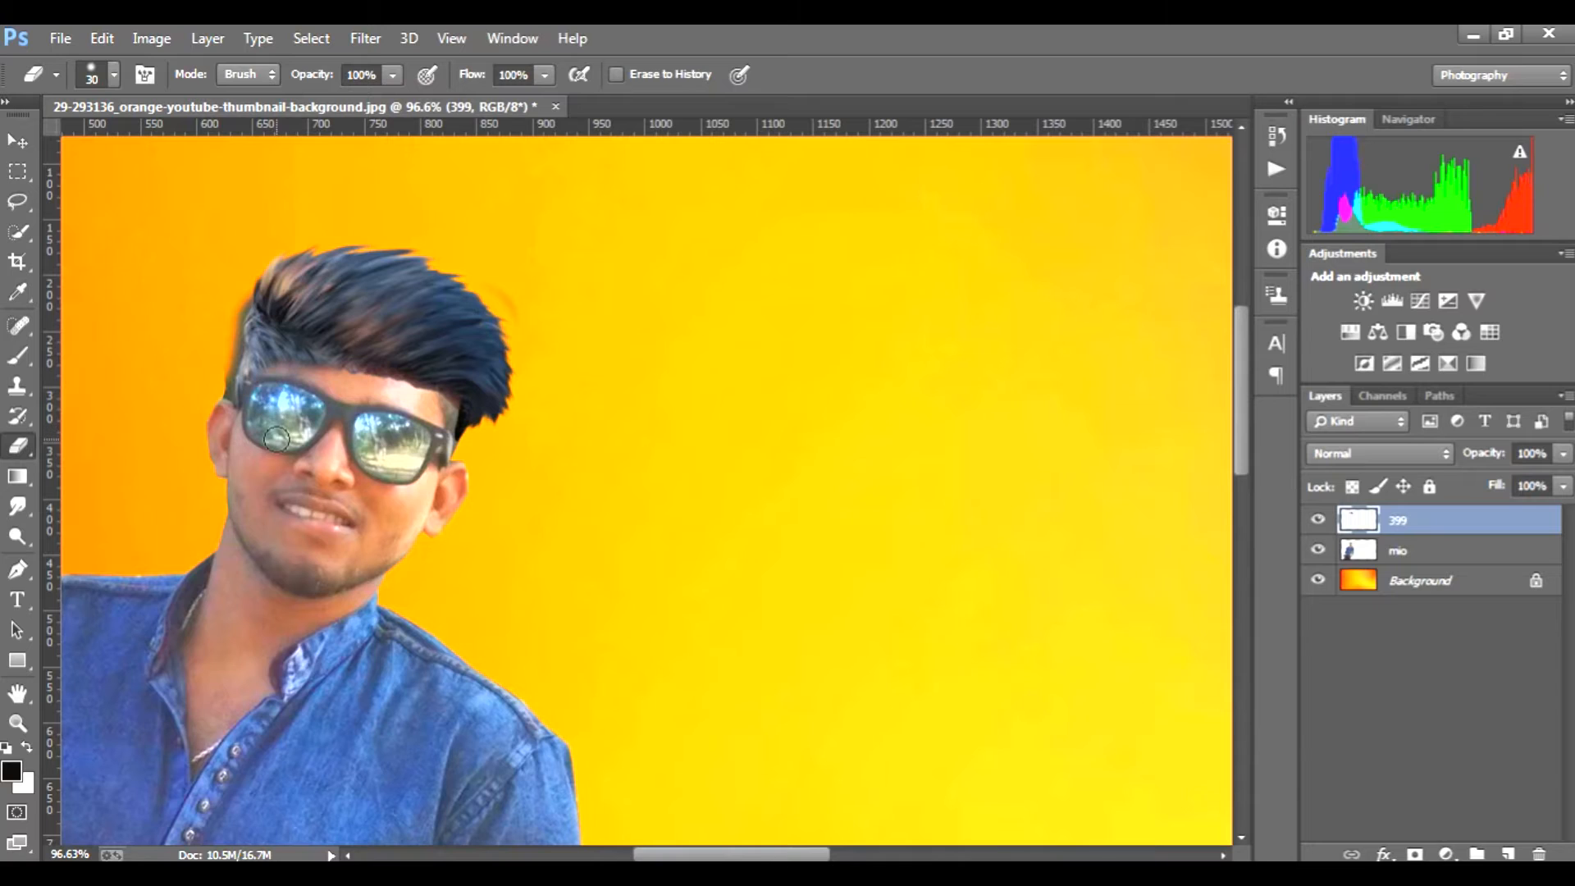
Step: Shift the hair layer slightly sideways to X 750 px so it lines up with the head, and apply the transform
{"action": "key", "text": "ctrl+t"}
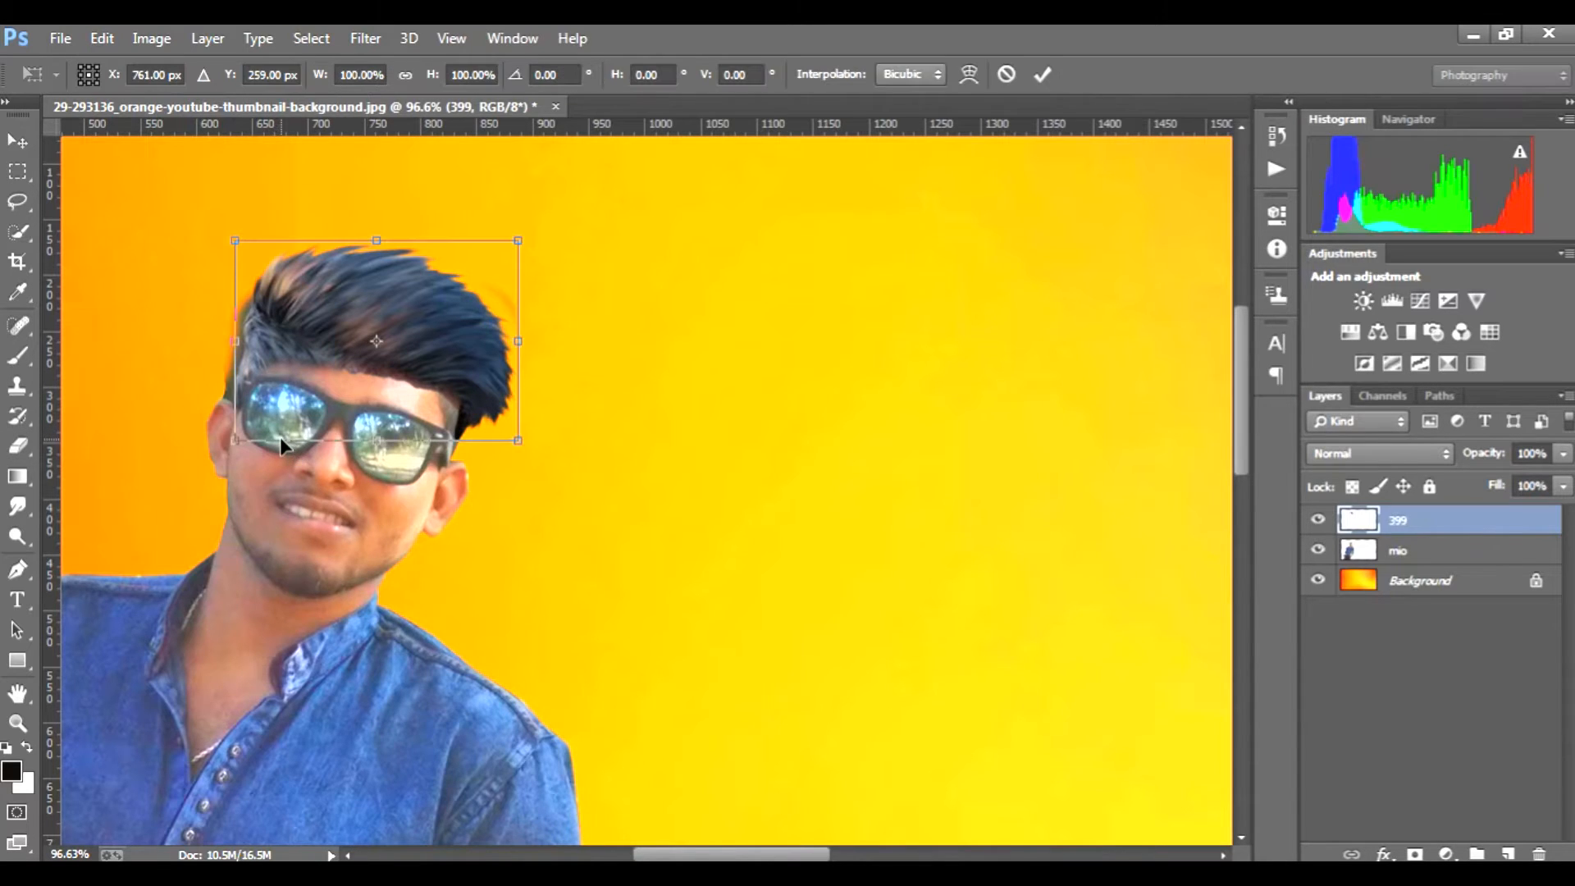
{"action": "left_click_drag", "start_coordinate": [448, 378], "coordinate": [435, 377]}
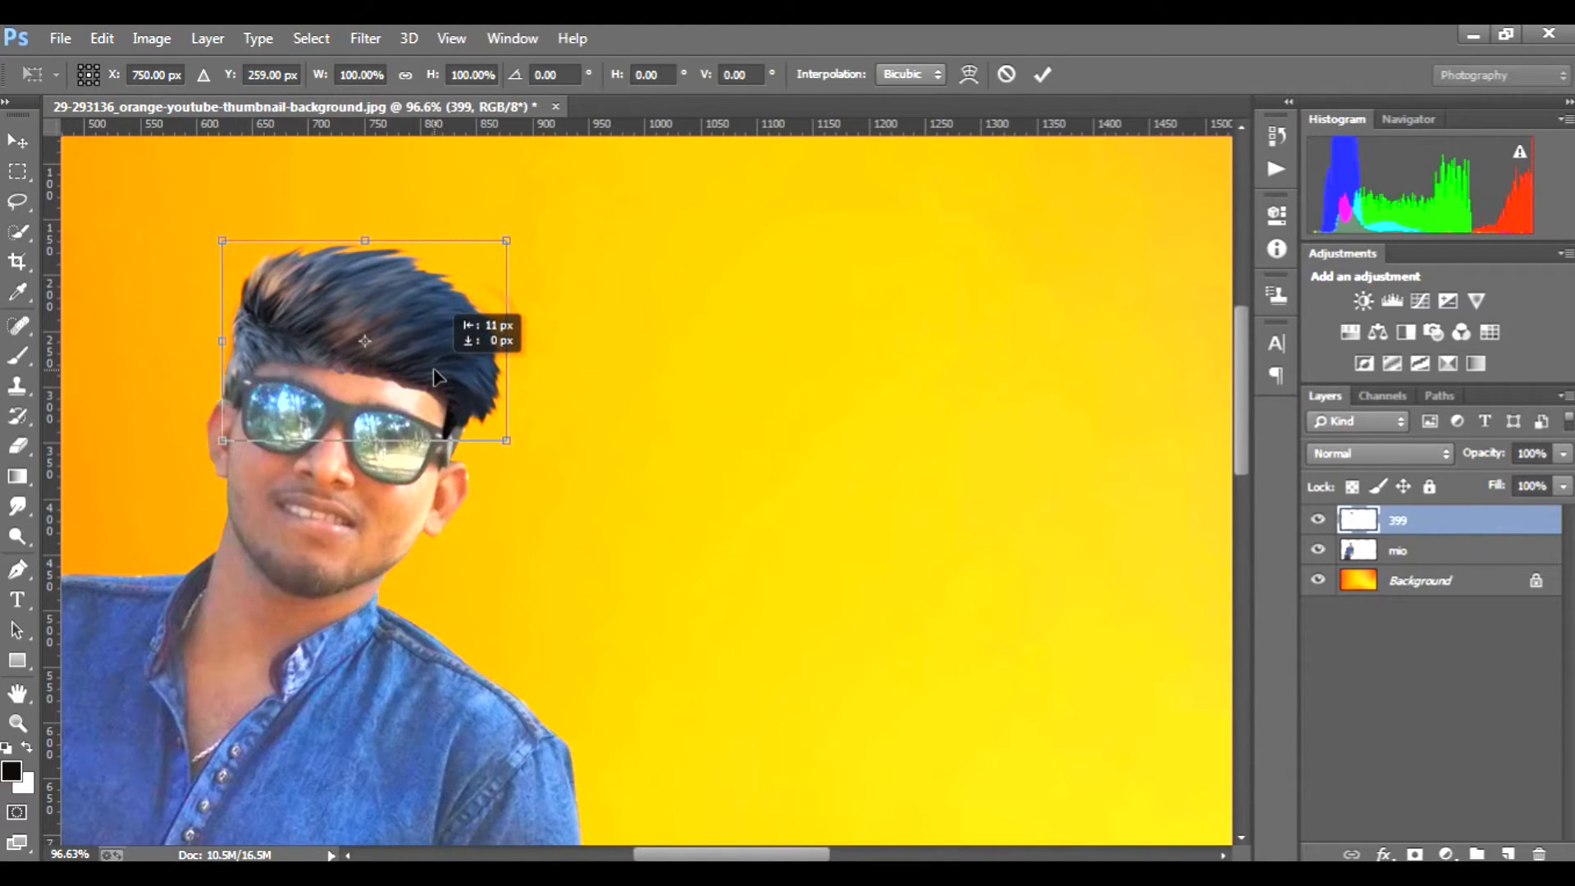
{"action": "left_click", "coordinate": [1042, 75]}
Step: Erase the surplus grey hair at the man's temple and above the sunglasses with the 30 px Eraser
{"action": "key", "text": "e"}
{"action": "left_click_drag", "start_coordinate": [231, 370], "coordinate": [234, 397]}
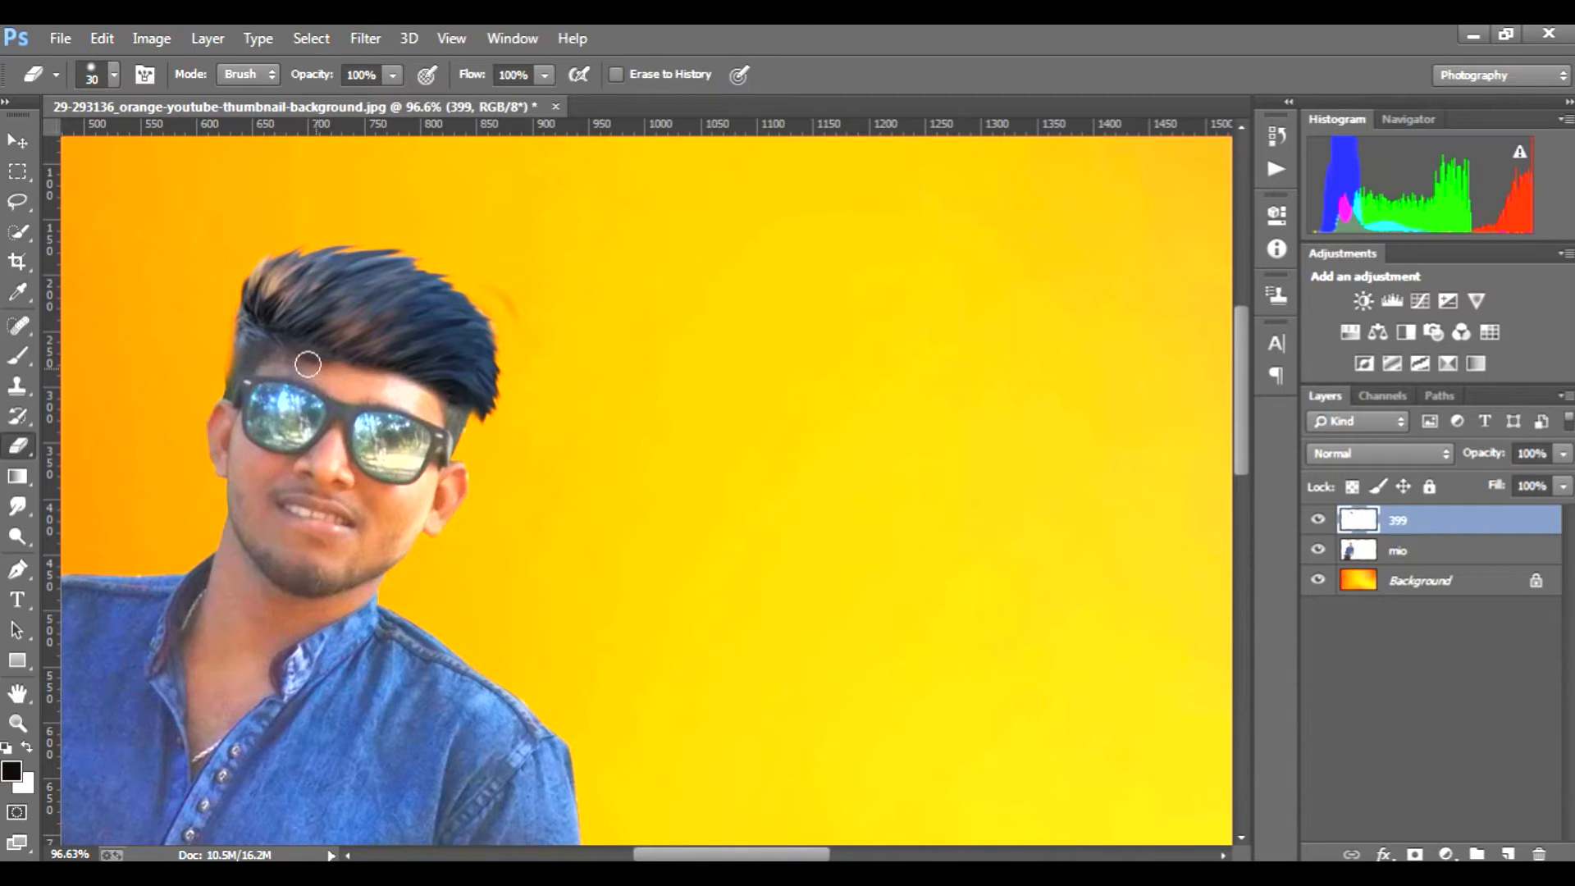
{"action": "scroll", "coordinate": [435, 445], "scroll_direction": "down", "scroll_amount": 6}
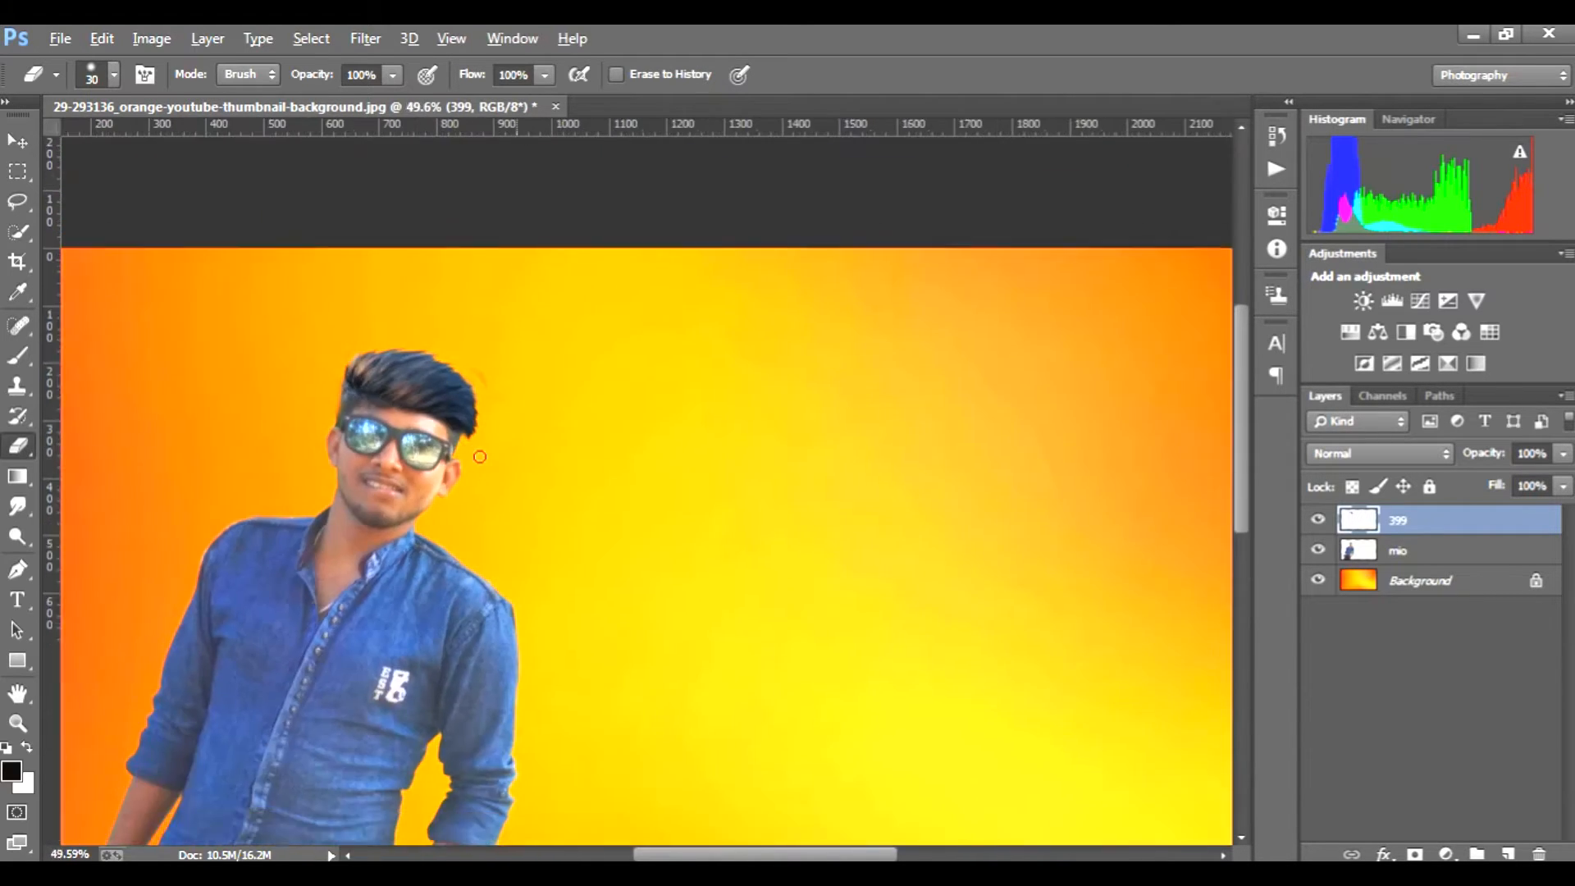
{"action": "scroll", "coordinate": [541, 464], "scroll_direction": "up", "scroll_amount": 1}
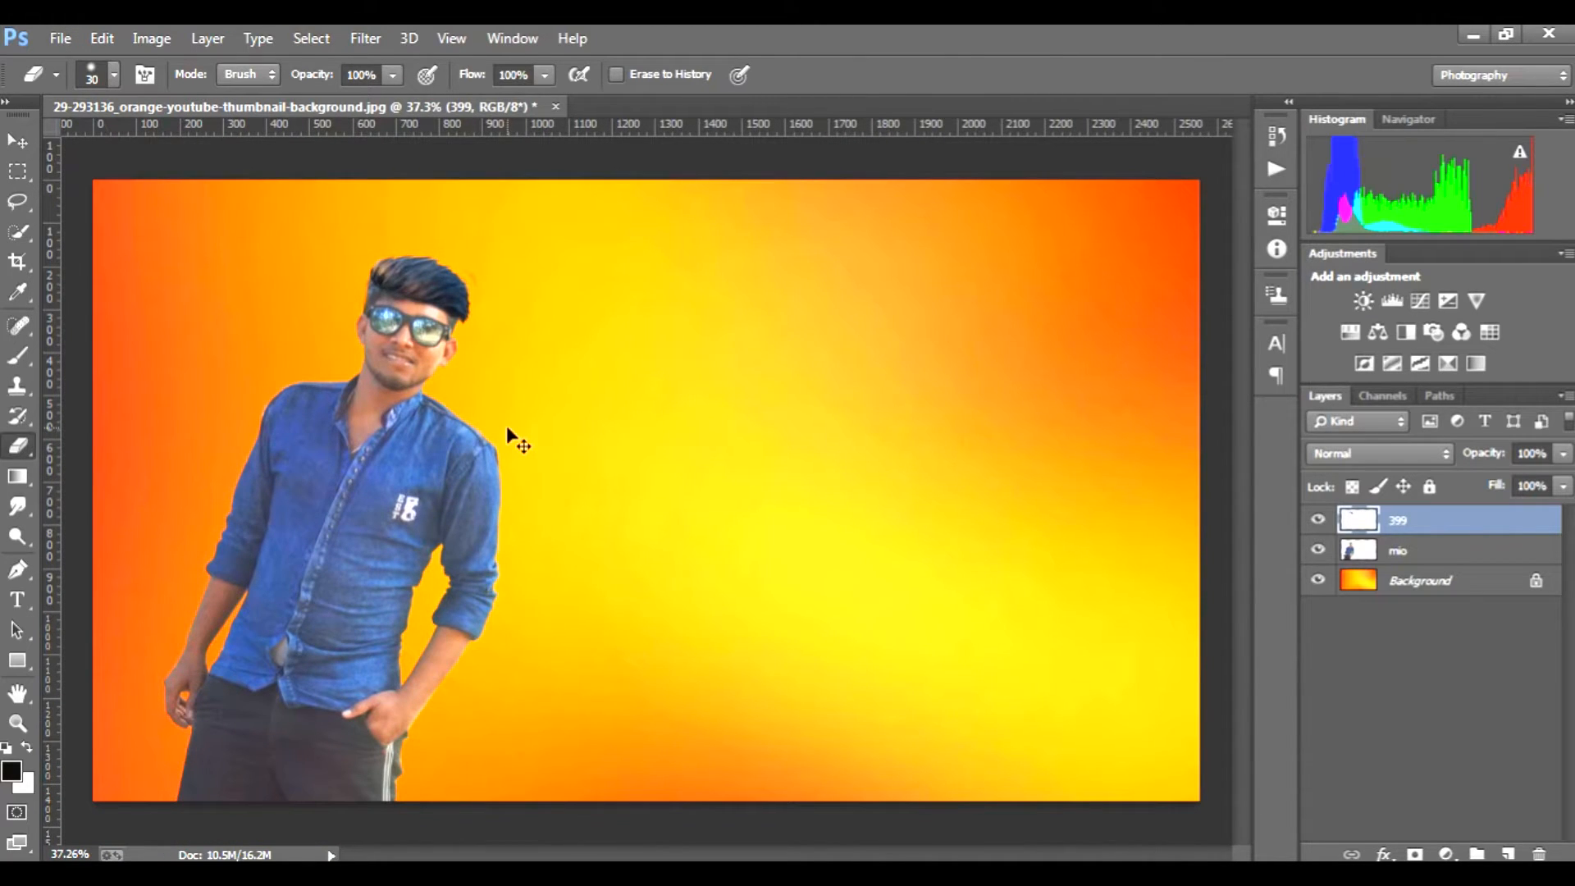
Step: Stretch the hair layer upward to about 108% height and apply the transform
{"action": "key", "text": "ctrl+t"}
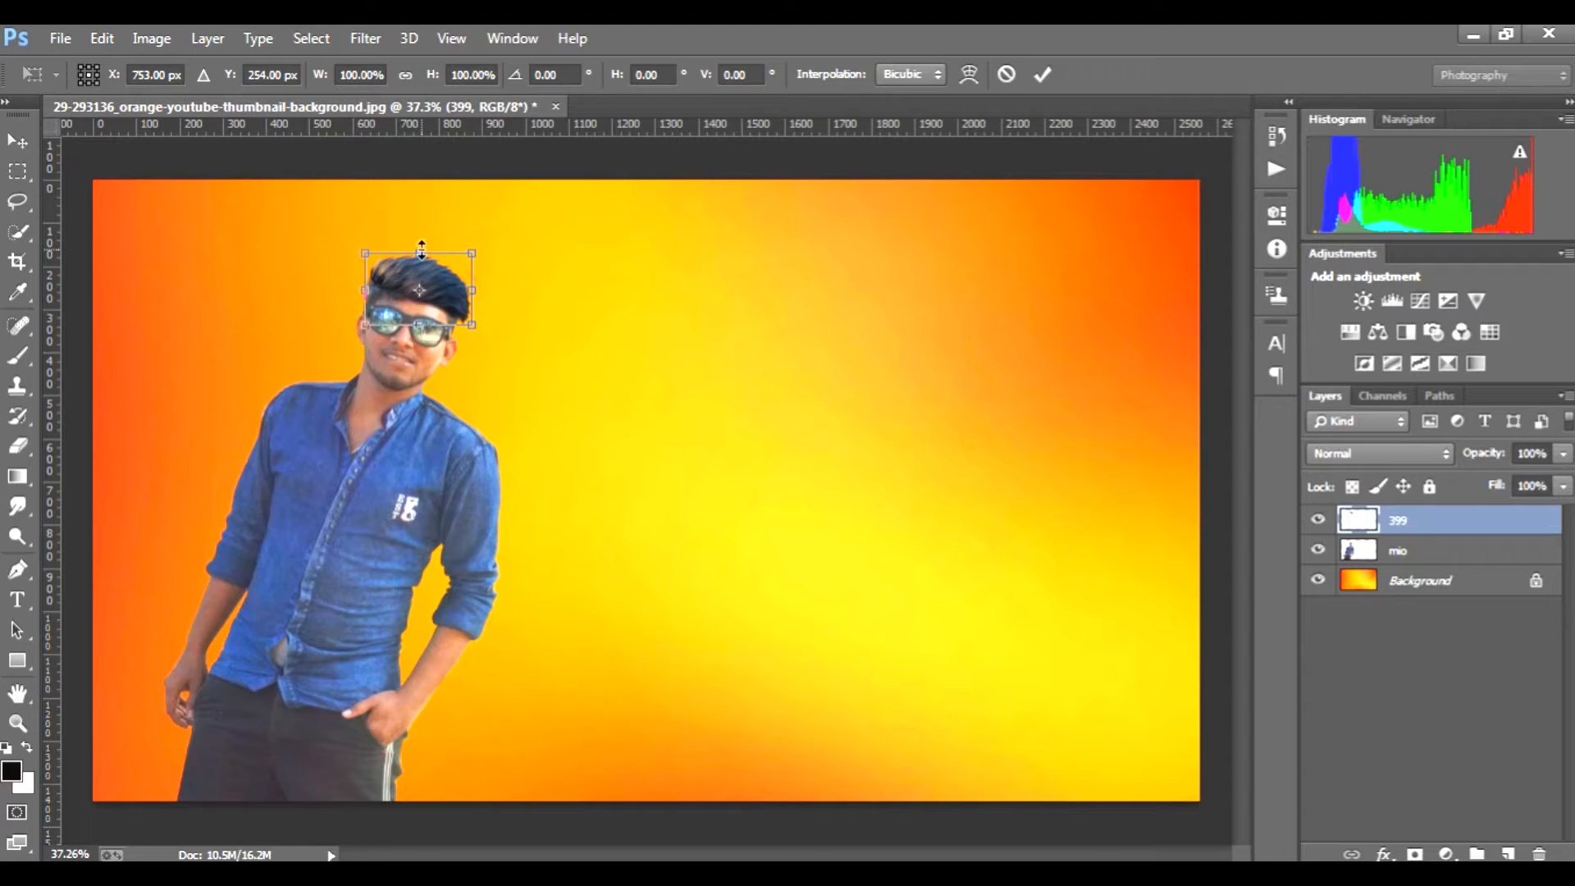
{"action": "left_click_drag", "start_coordinate": [421, 247], "coordinate": [422, 244]}
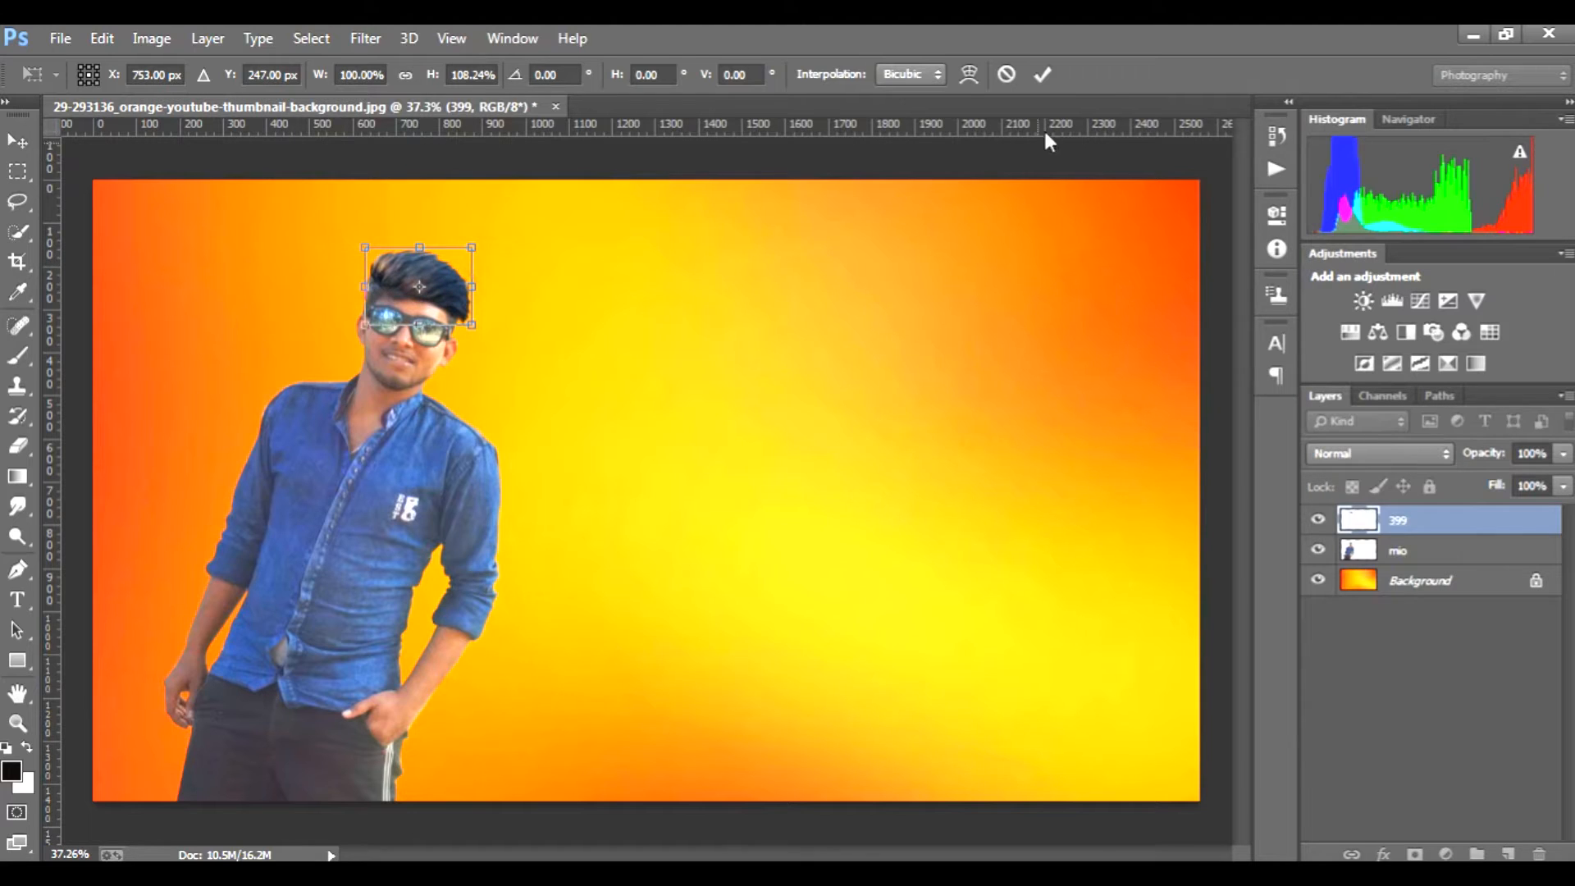
{"action": "left_click", "coordinate": [1045, 74]}
{"action": "key", "text": "e"}
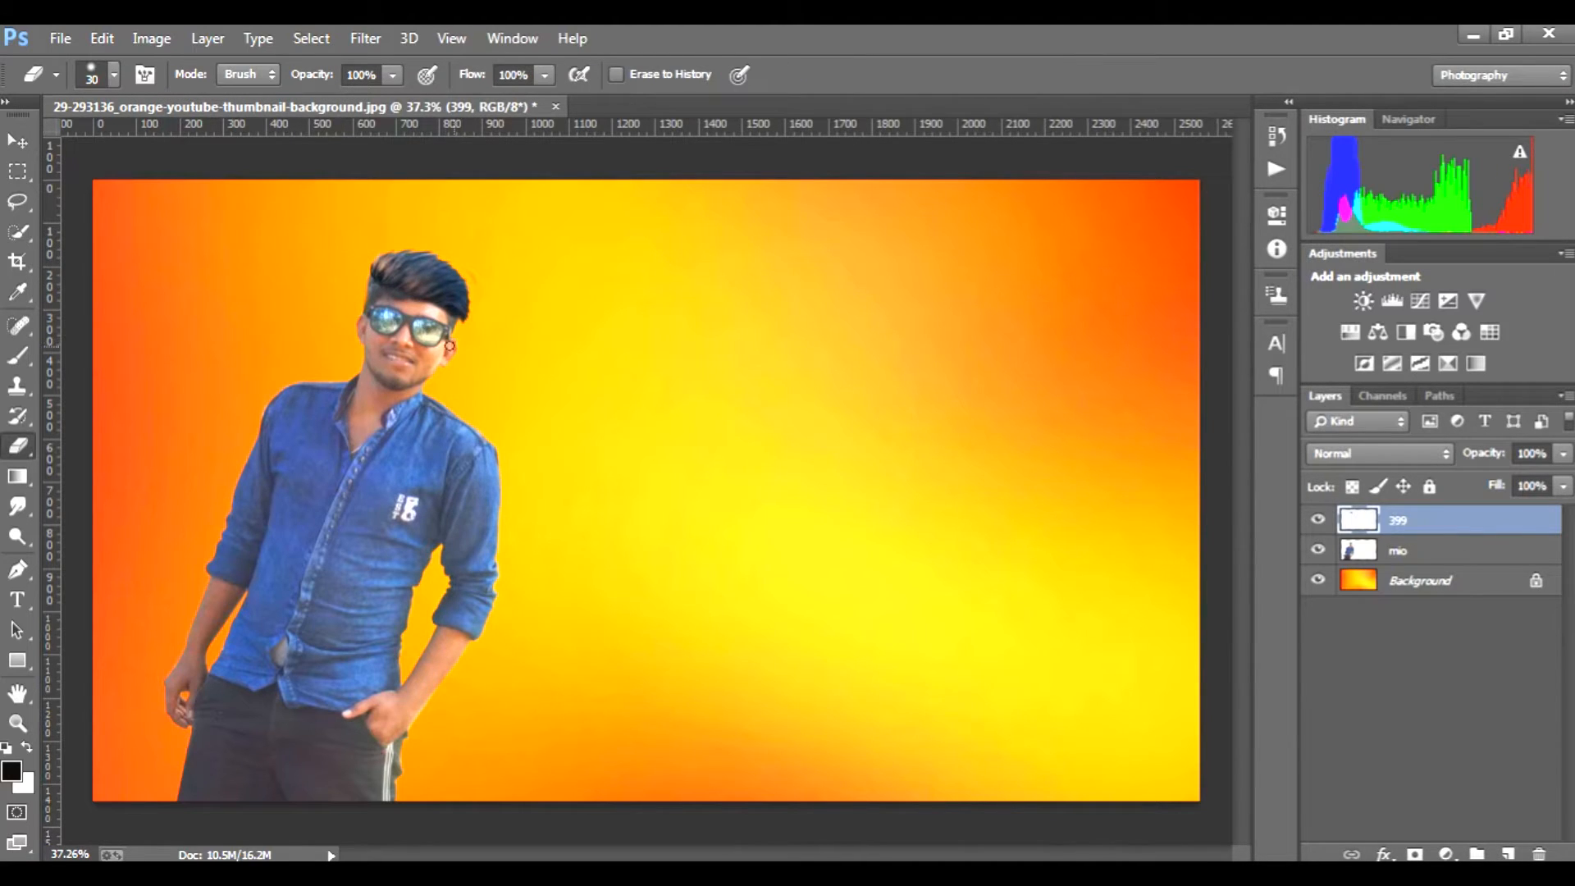
{"action": "scroll", "coordinate": [380, 293], "scroll_direction": "up", "scroll_amount": 6}
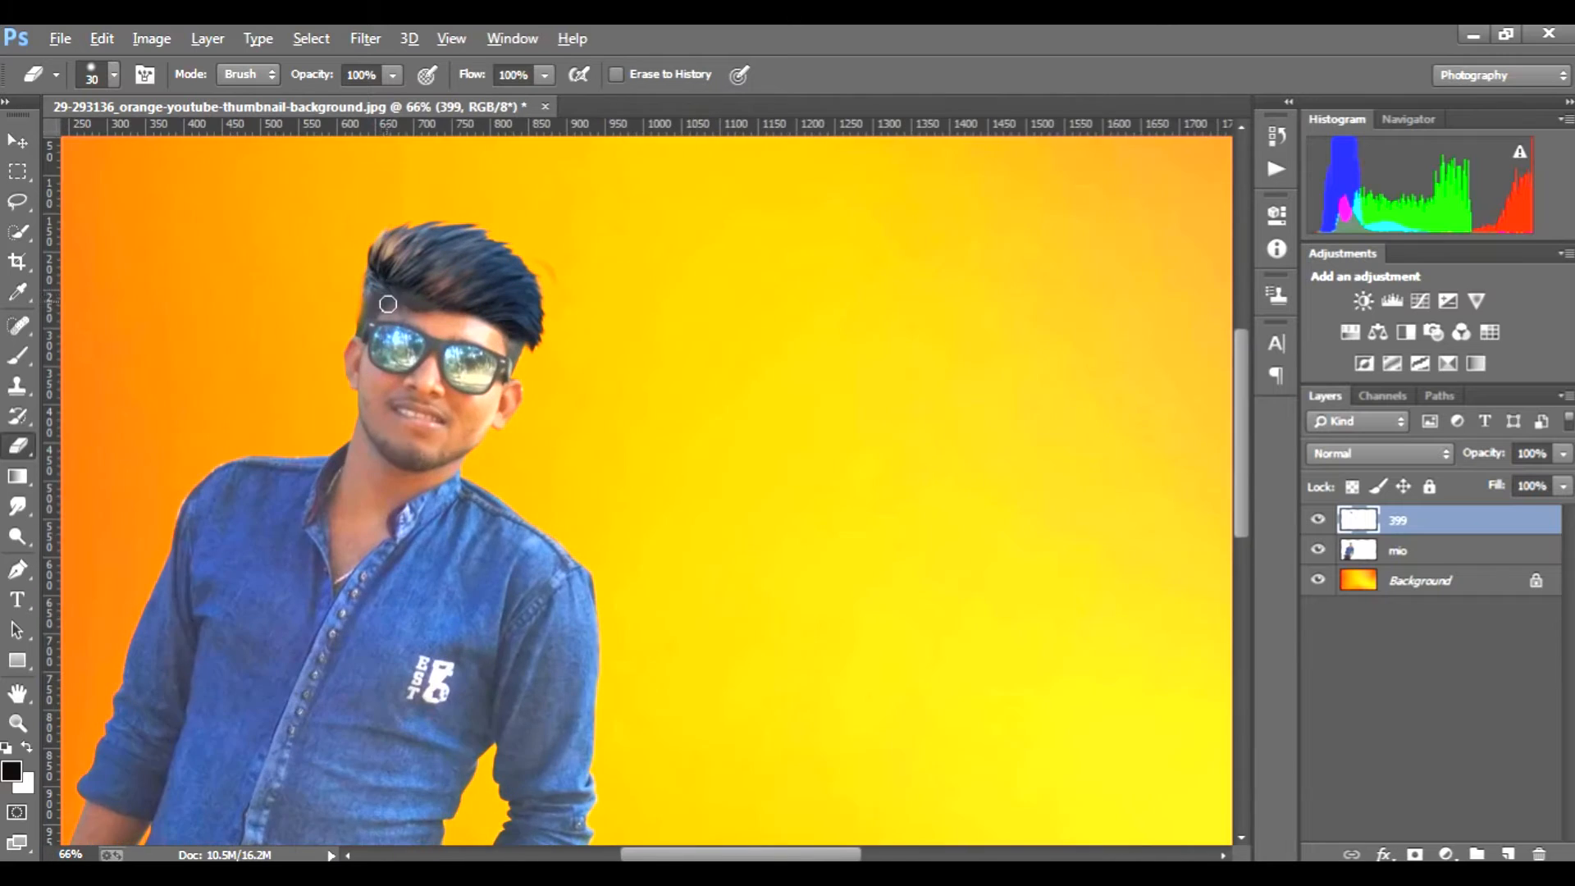
{"action": "scroll", "coordinate": [420, 309], "scroll_direction": "down", "scroll_amount": 5}
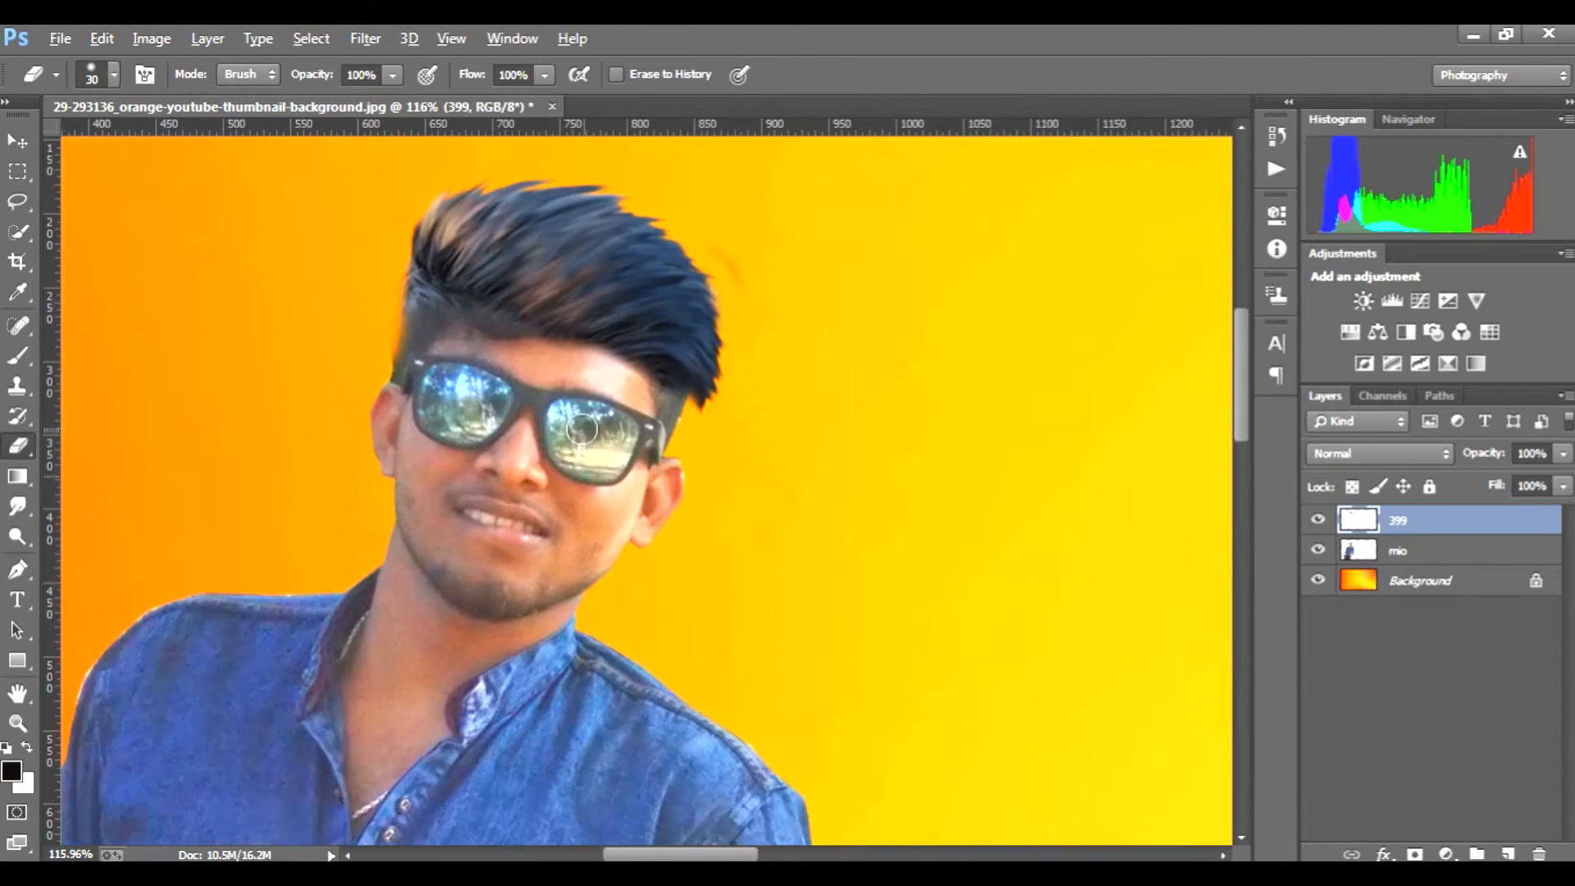
{"action": "scroll", "coordinate": [584, 485], "scroll_direction": "down", "scroll_amount": 1}
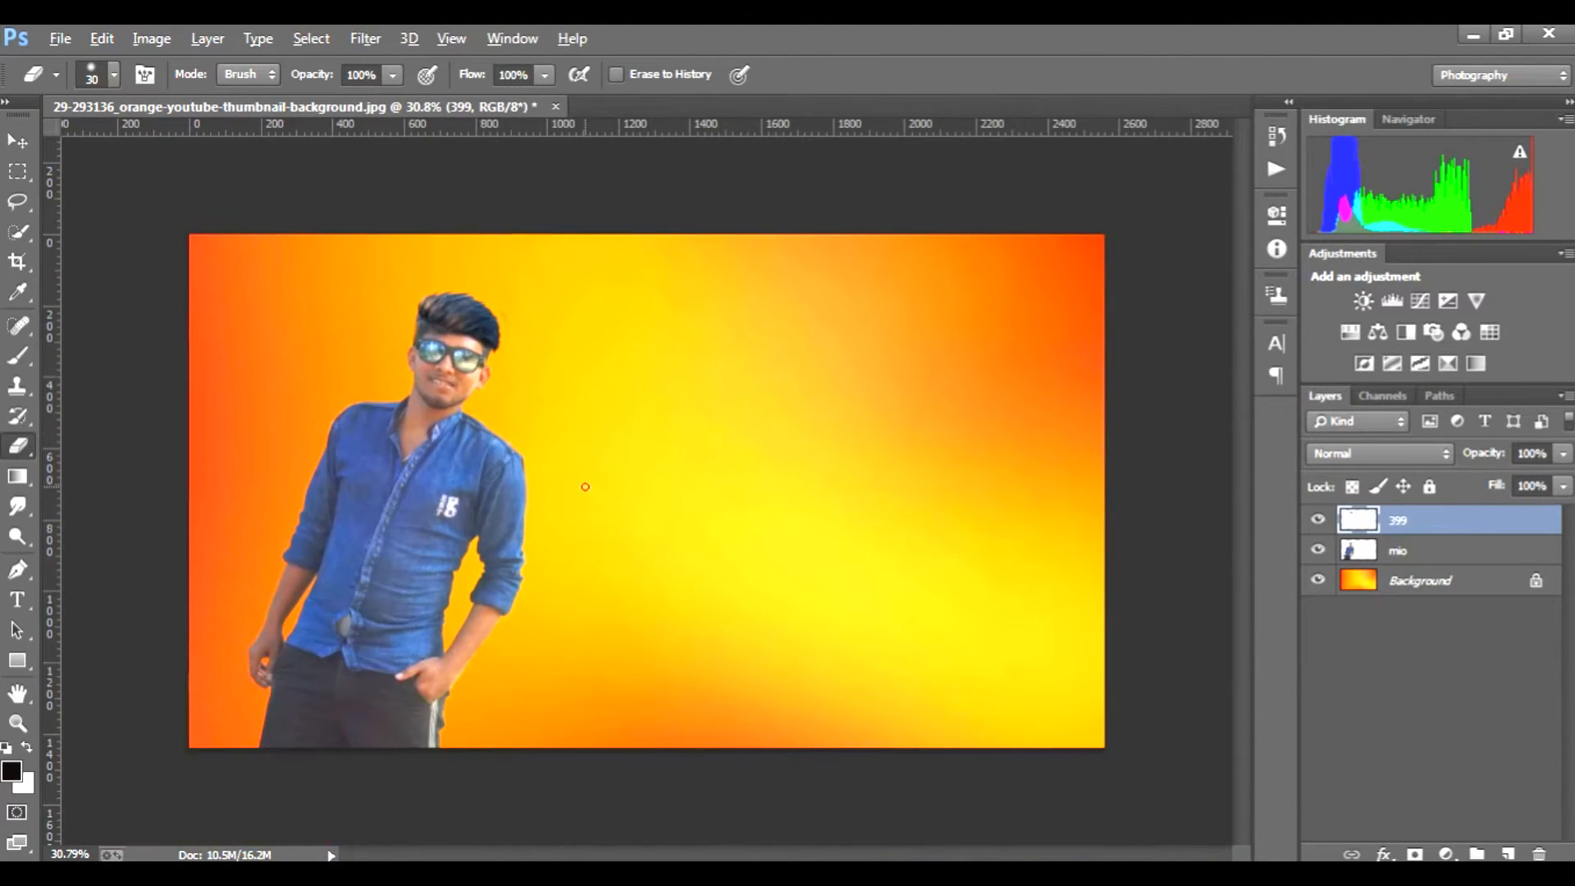
Step: Add a new empty layer above the 399 hair layer
{"action": "left_click", "coordinate": [1381, 873]}
{"action": "left_click", "coordinate": [1391, 783]}
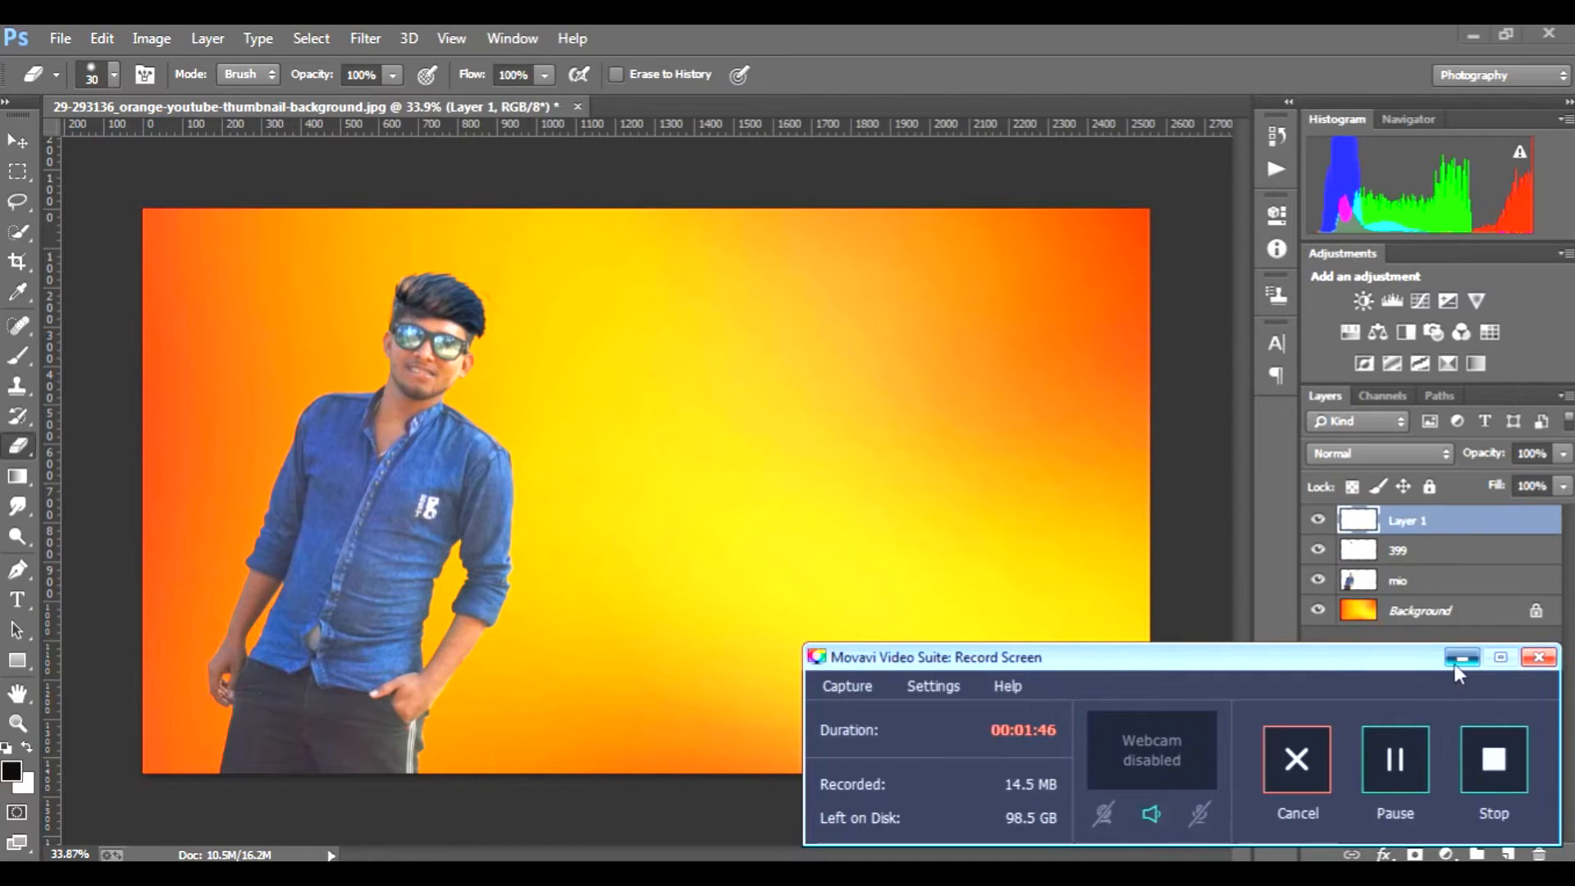
{"action": "left_click", "coordinate": [1457, 661]}
Step: Set the Smudge tool's strength to 57% and blend the hairline into the forehead on the new layer
{"action": "left_click", "coordinate": [16, 506]}
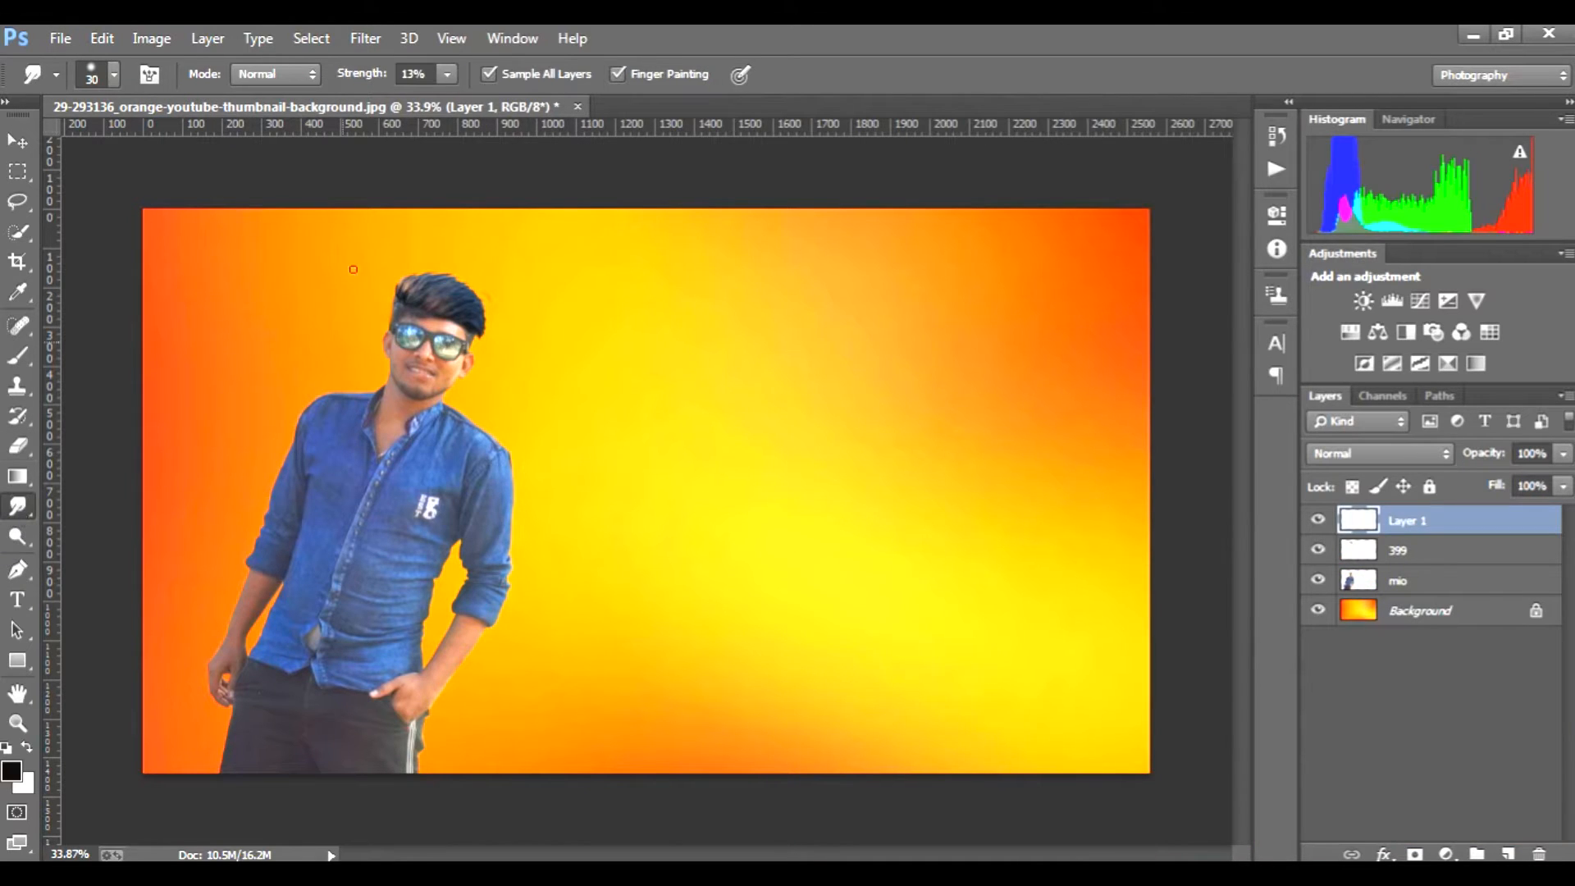
{"action": "left_click", "coordinate": [447, 74]}
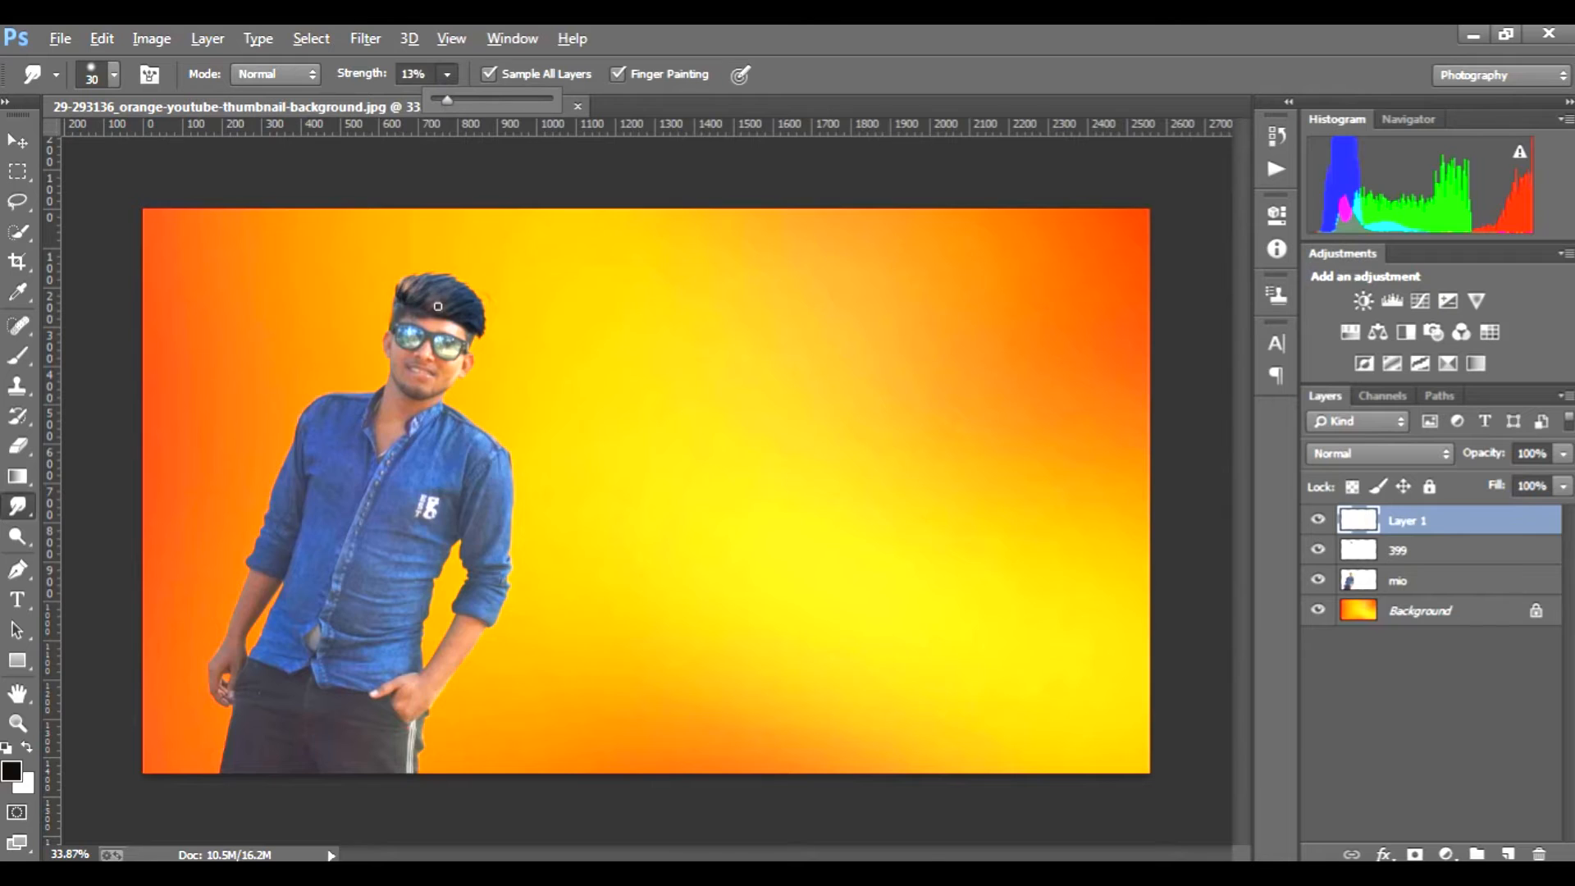
{"action": "scroll", "coordinate": [438, 306], "scroll_direction": "up", "scroll_amount": 8}
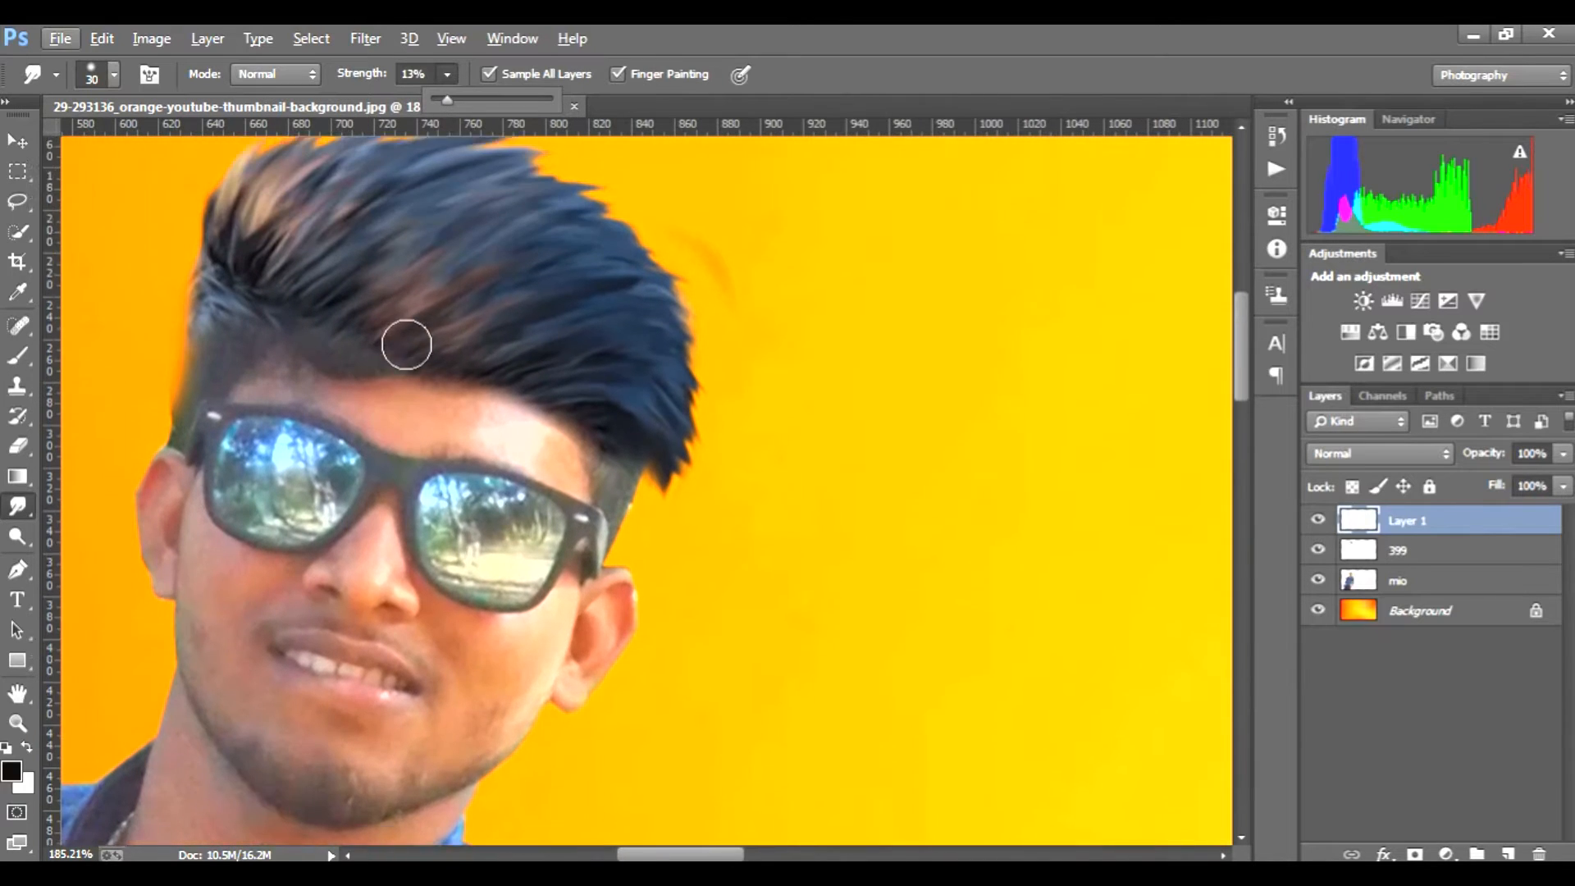
{"action": "scroll", "coordinate": [406, 345], "scroll_direction": "up", "scroll_amount": 2}
{"action": "left_click", "coordinate": [443, 77]}
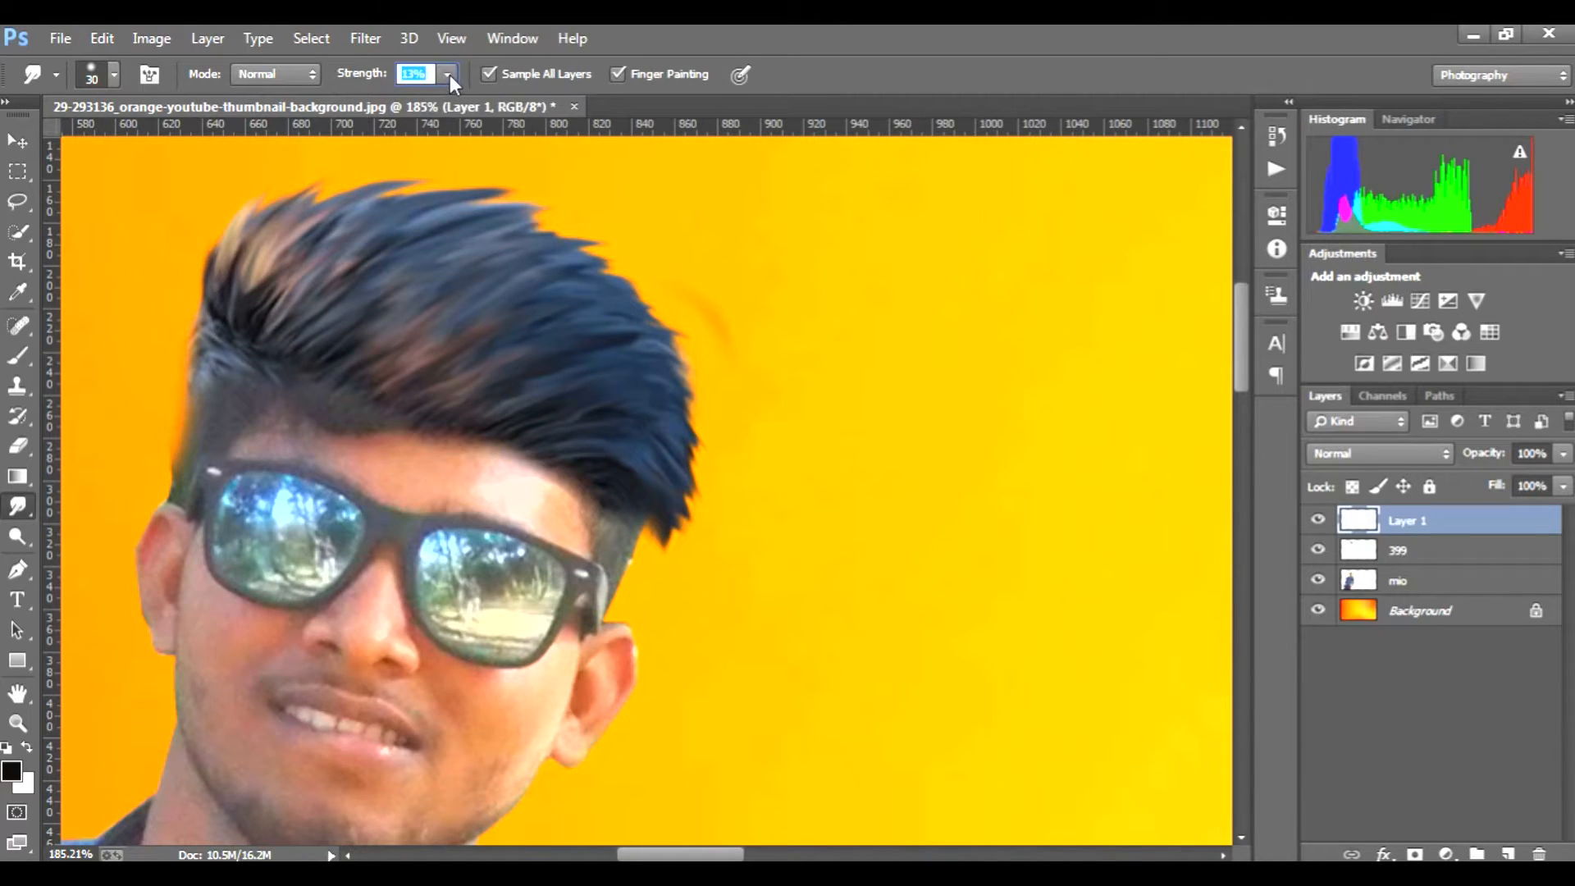
{"action": "left_click", "coordinate": [449, 75]}
{"action": "left_click_drag", "start_coordinate": [449, 92], "coordinate": [499, 99]}
{"action": "left_click", "coordinate": [432, 442]}
{"action": "mouse_move", "coordinate": [394, 436]}
{"action": "left_mouse_down"}
{"action": "mouse_move", "coordinate": [350, 439]}
{"action": "mouse_move", "coordinate": [353, 417]}
{"action": "mouse_move", "coordinate": [317, 430]}
{"action": "mouse_move", "coordinate": [320, 407]}
{"action": "mouse_move", "coordinate": [333, 427]}
{"action": "mouse_move", "coordinate": [338, 412]}
{"action": "mouse_move", "coordinate": [358, 432]}
{"action": "mouse_move", "coordinate": [359, 412]}
{"action": "mouse_move", "coordinate": [375, 434]}
{"action": "mouse_move", "coordinate": [574, 503]}
{"action": "mouse_move", "coordinate": [528, 492]}
{"action": "left_mouse_up"}
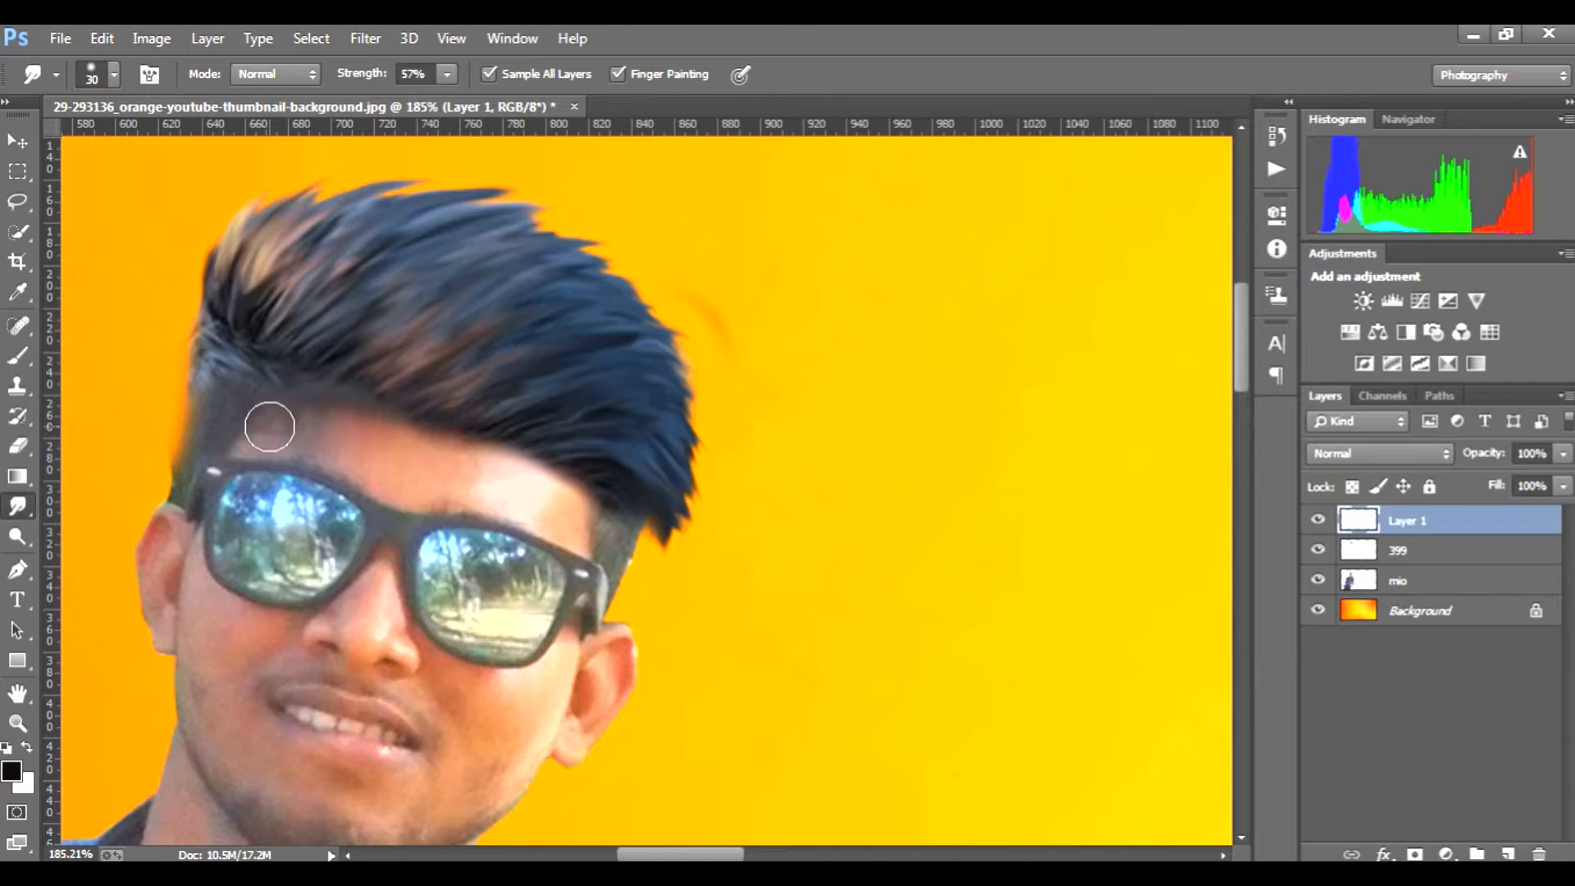
Step: Smudge the front tip of the hair downward into finer strands, and merge the man, hair and smudge layers into one
{"action": "left_click_drag", "start_coordinate": [682, 526], "coordinate": [690, 593]}
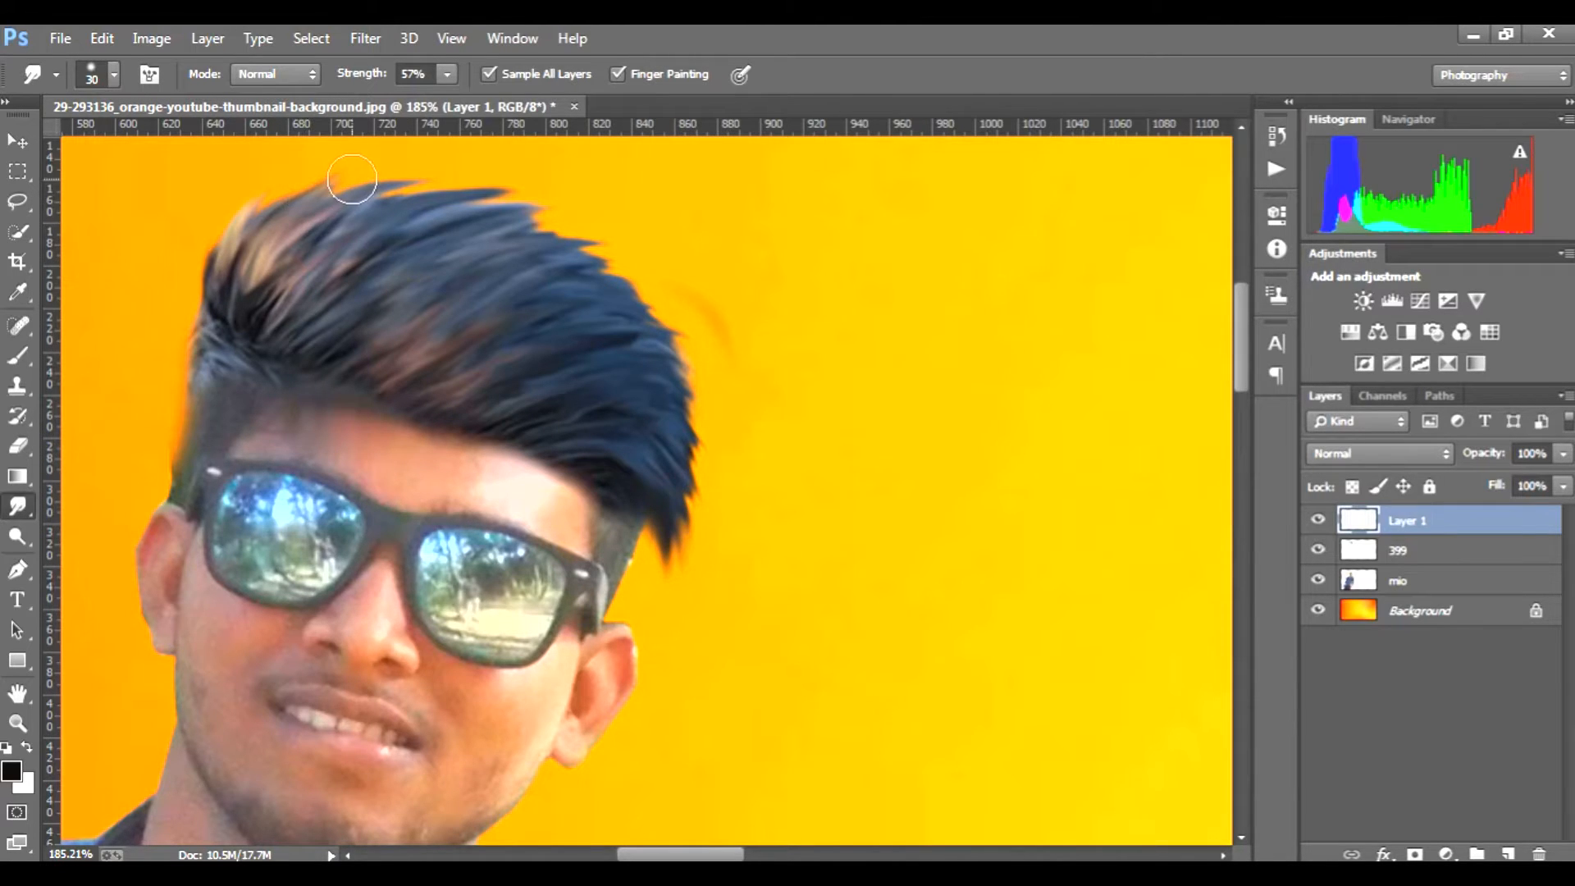
{"action": "left_click_drag", "start_coordinate": [676, 525], "coordinate": [685, 568]}
{"action": "scroll", "coordinate": [685, 548], "scroll_direction": "down", "scroll_amount": 8}
{"action": "scroll", "coordinate": [687, 553], "scroll_direction": "down", "scroll_amount": 1}
{"action": "scroll", "coordinate": [686, 552], "scroll_direction": "up", "scroll_amount": 1}
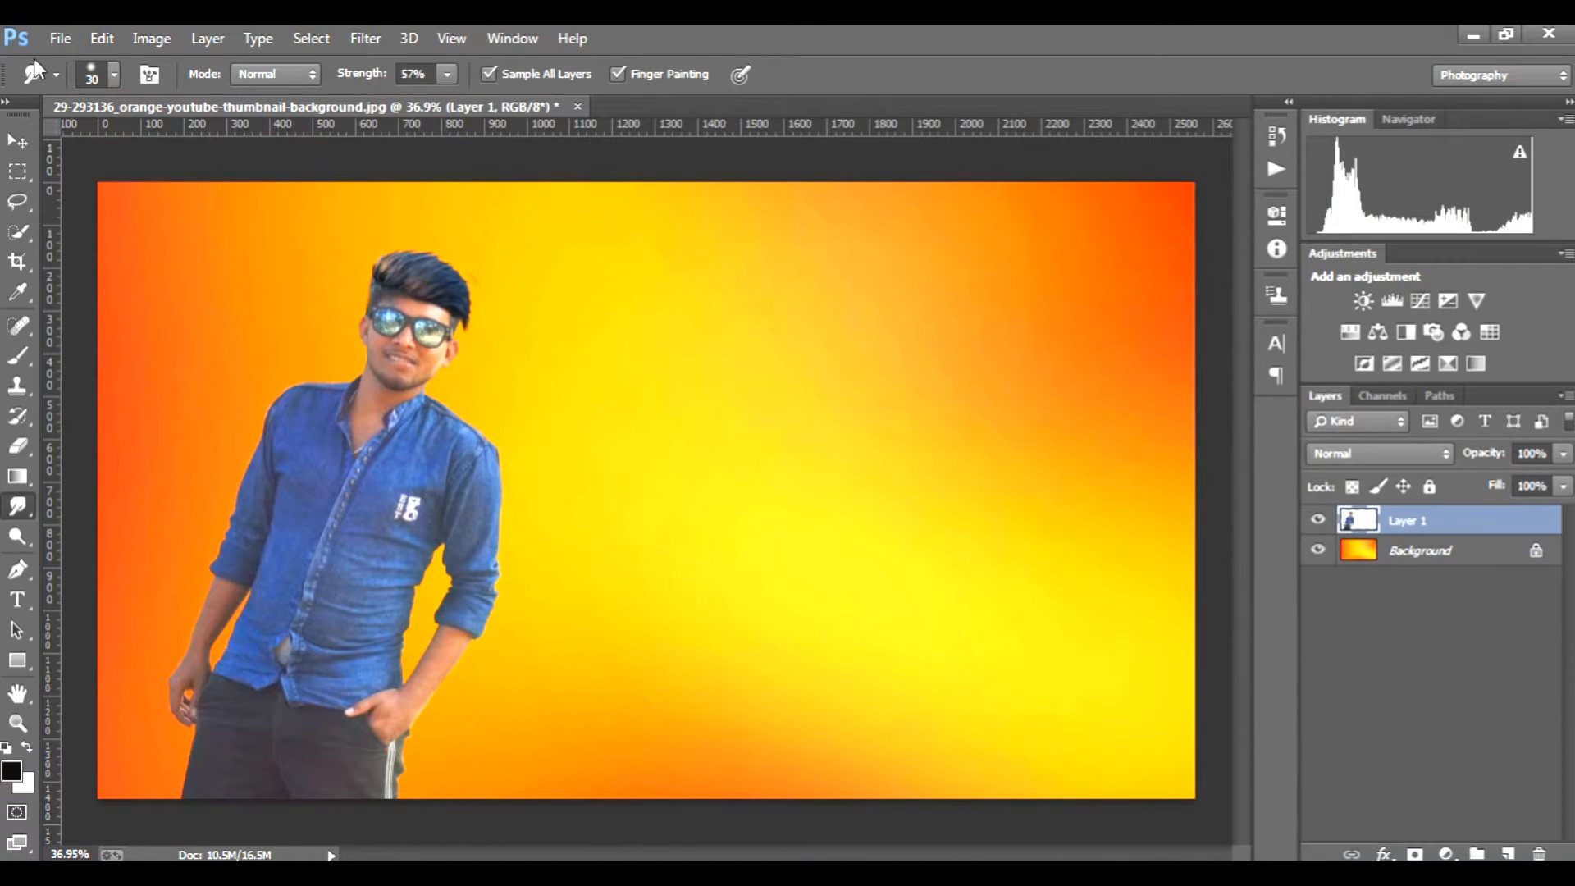
Step: Place the blue swirl image 5463584 from the Desktop's Downloads folder, scaled to fill the canvas
{"action": "left_click", "coordinate": [60, 38]}
{"action": "left_click", "coordinate": [120, 371]}
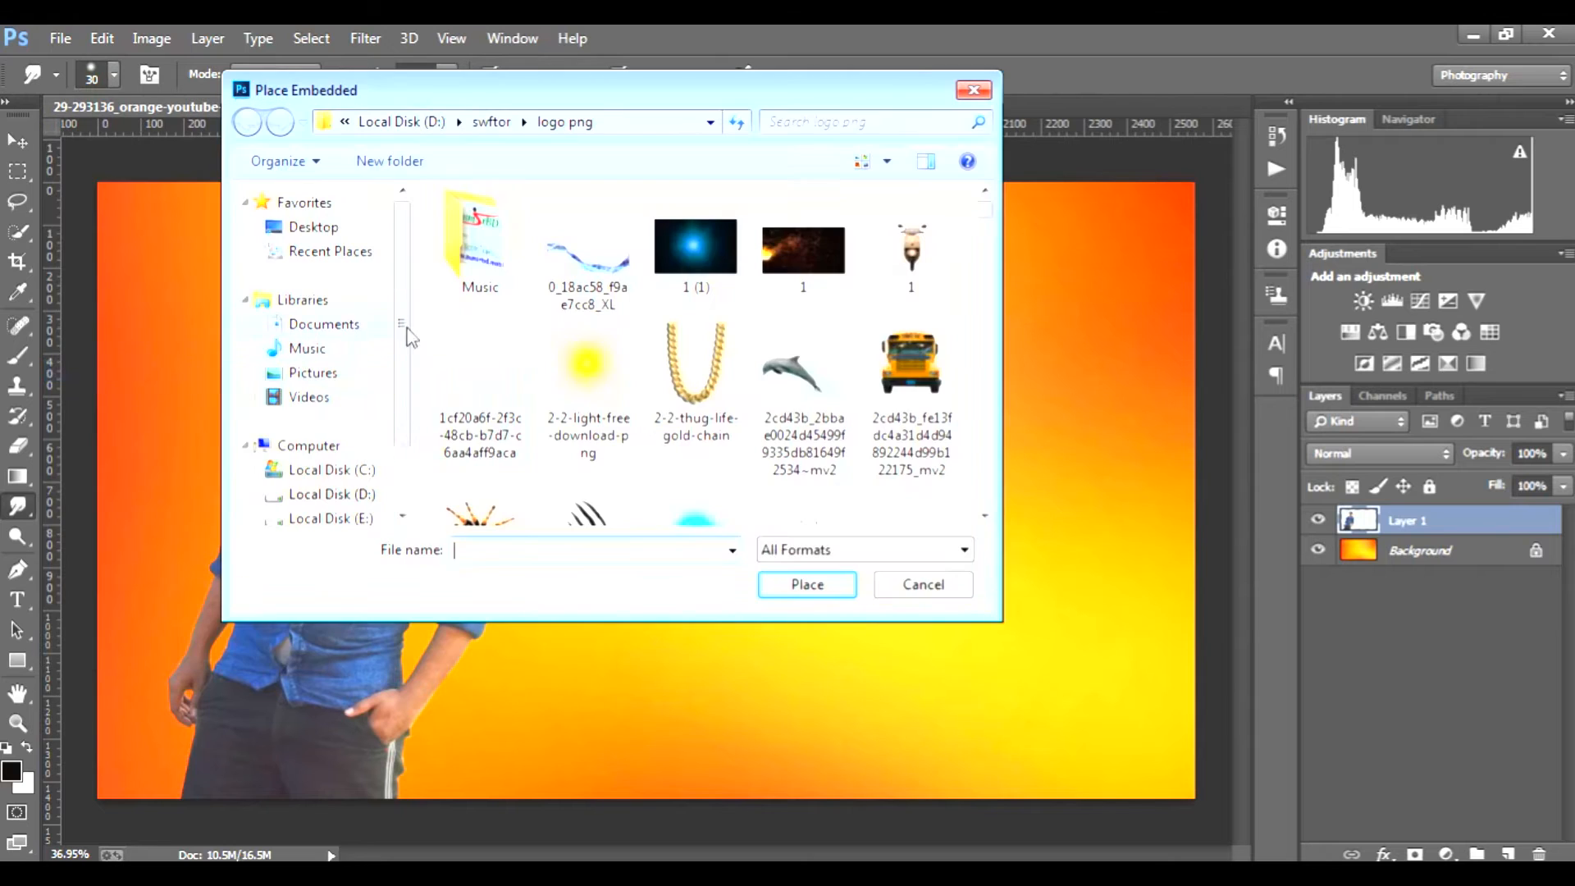
{"action": "left_click", "coordinate": [689, 263]}
{"action": "scroll", "coordinate": [689, 274], "scroll_direction": "down", "scroll_amount": 3}
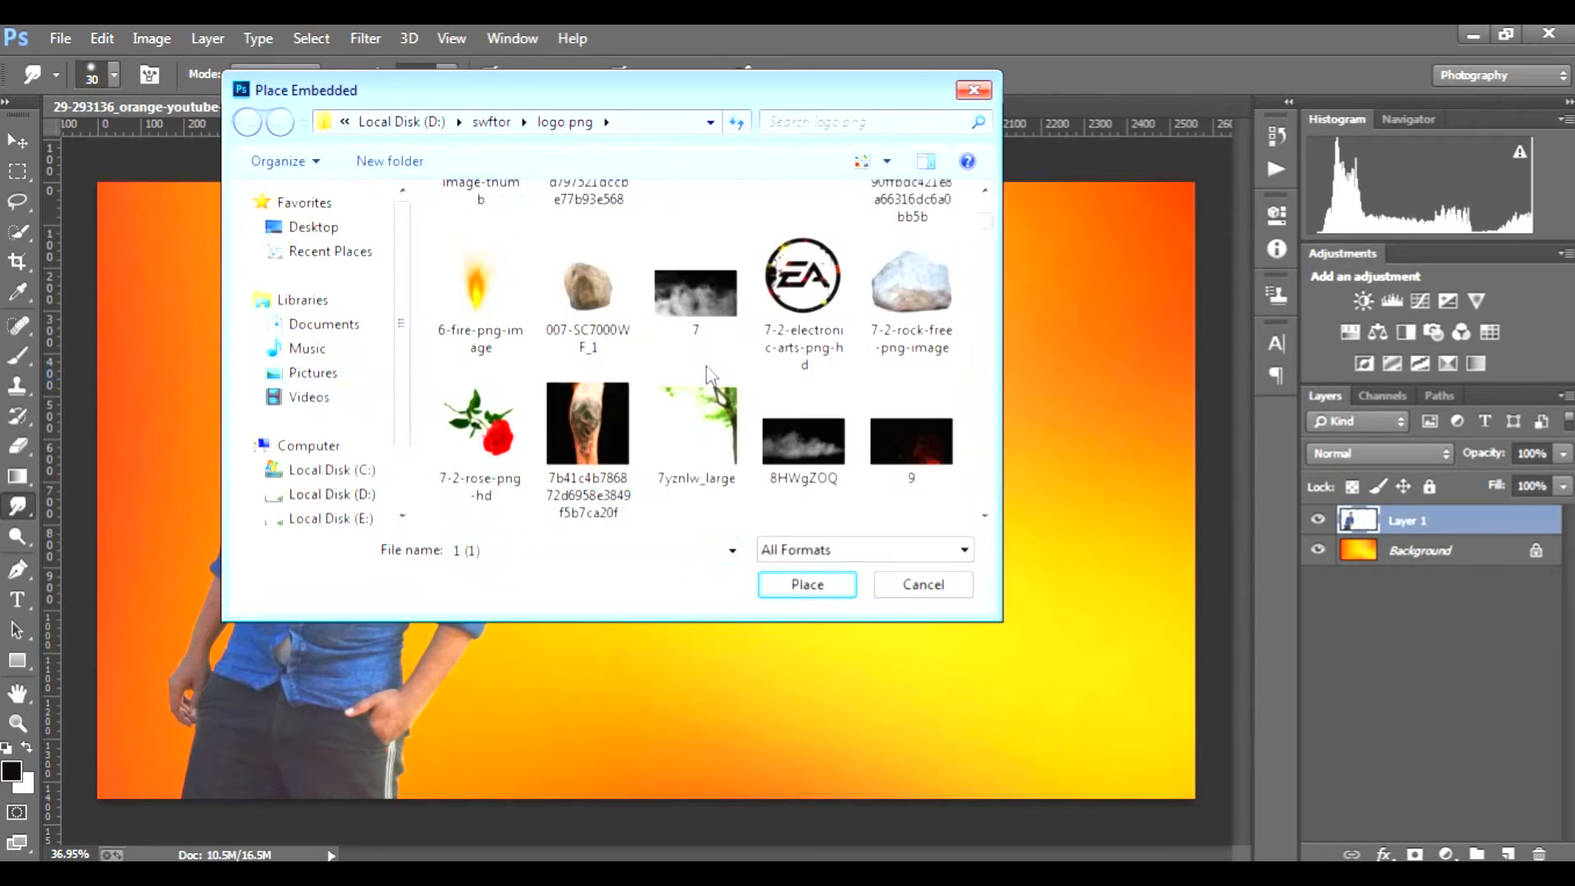
{"action": "left_click", "coordinate": [311, 227]}
{"action": "scroll", "coordinate": [574, 411], "scroll_direction": "down", "scroll_amount": 5}
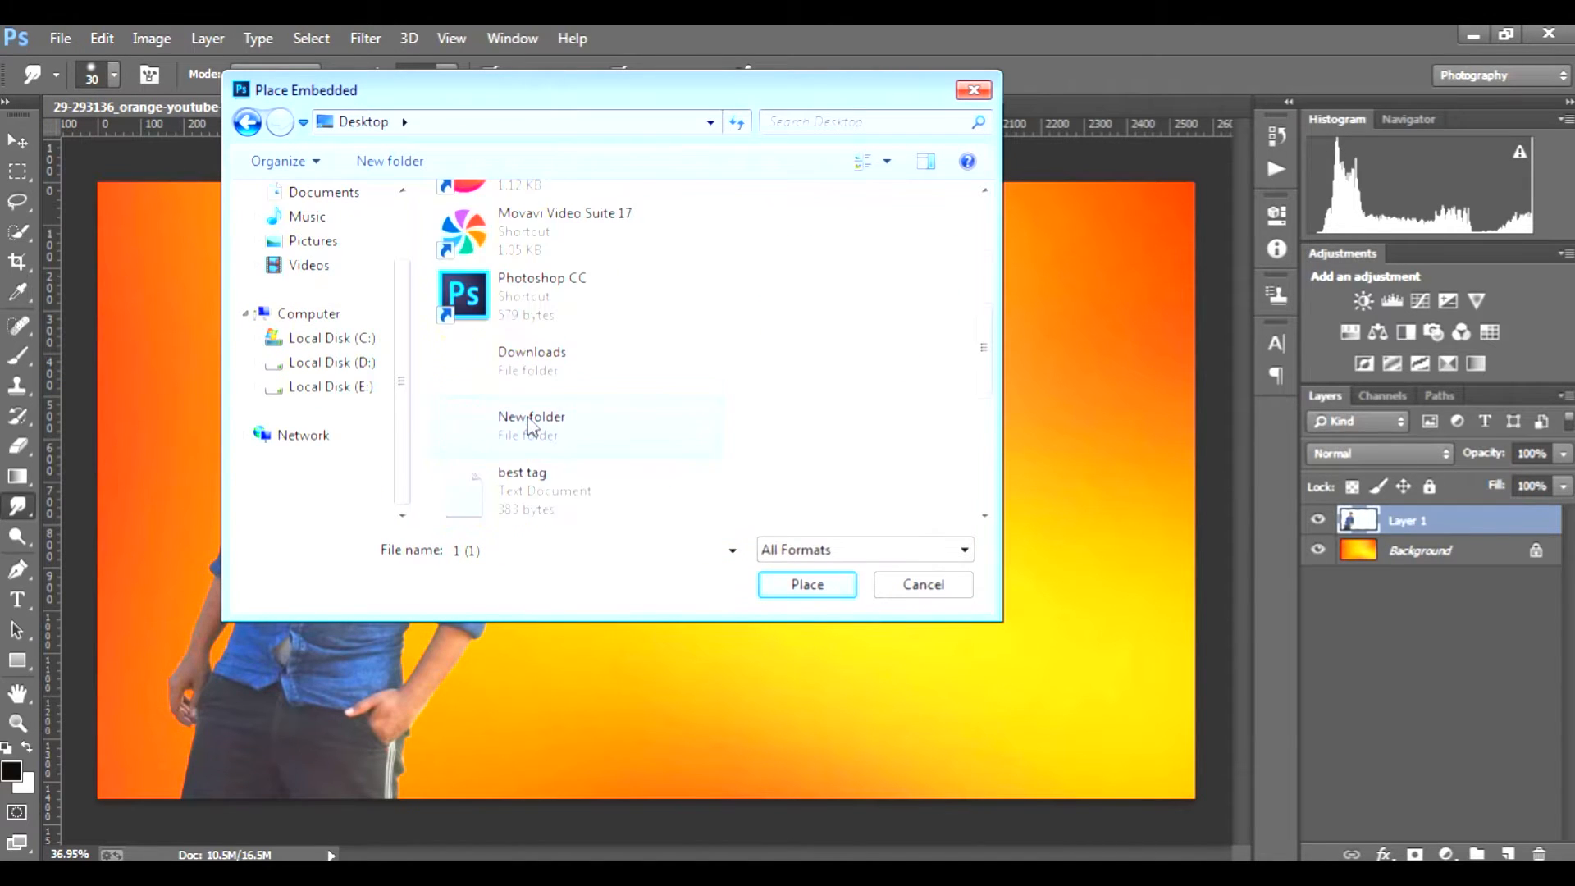
{"action": "double_click", "coordinate": [573, 361]}
{"action": "double_click", "coordinate": [762, 257]}
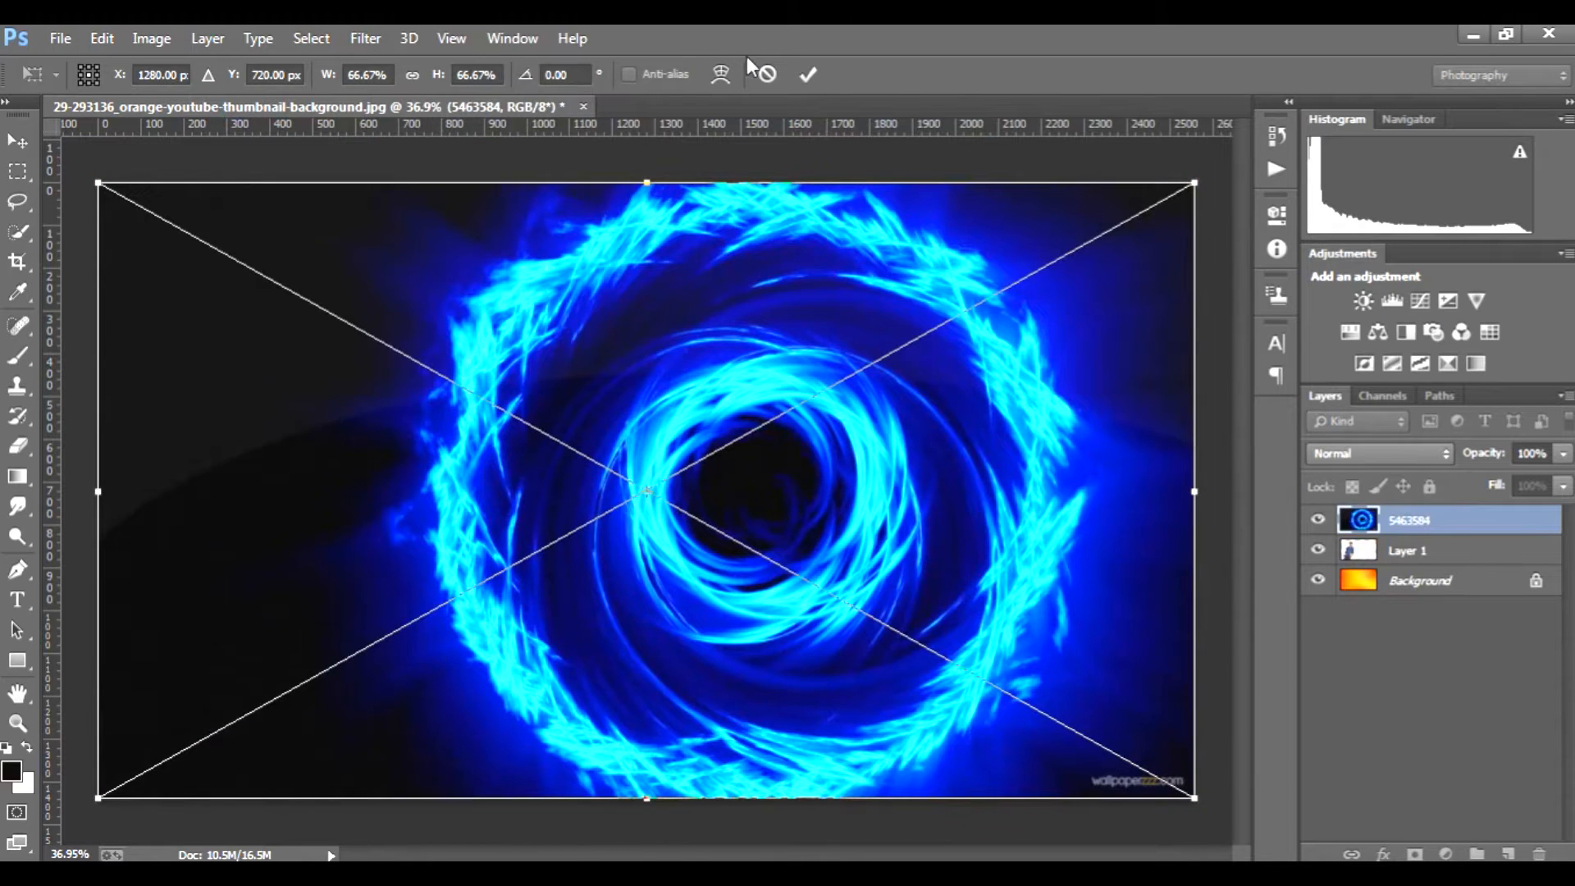
{"action": "left_click", "coordinate": [807, 74]}
Step: Move the 5463584 swirl layer beneath the man's Layer 1 and rasterize it
{"action": "left_click_drag", "start_coordinate": [1436, 522], "coordinate": [1442, 563]}
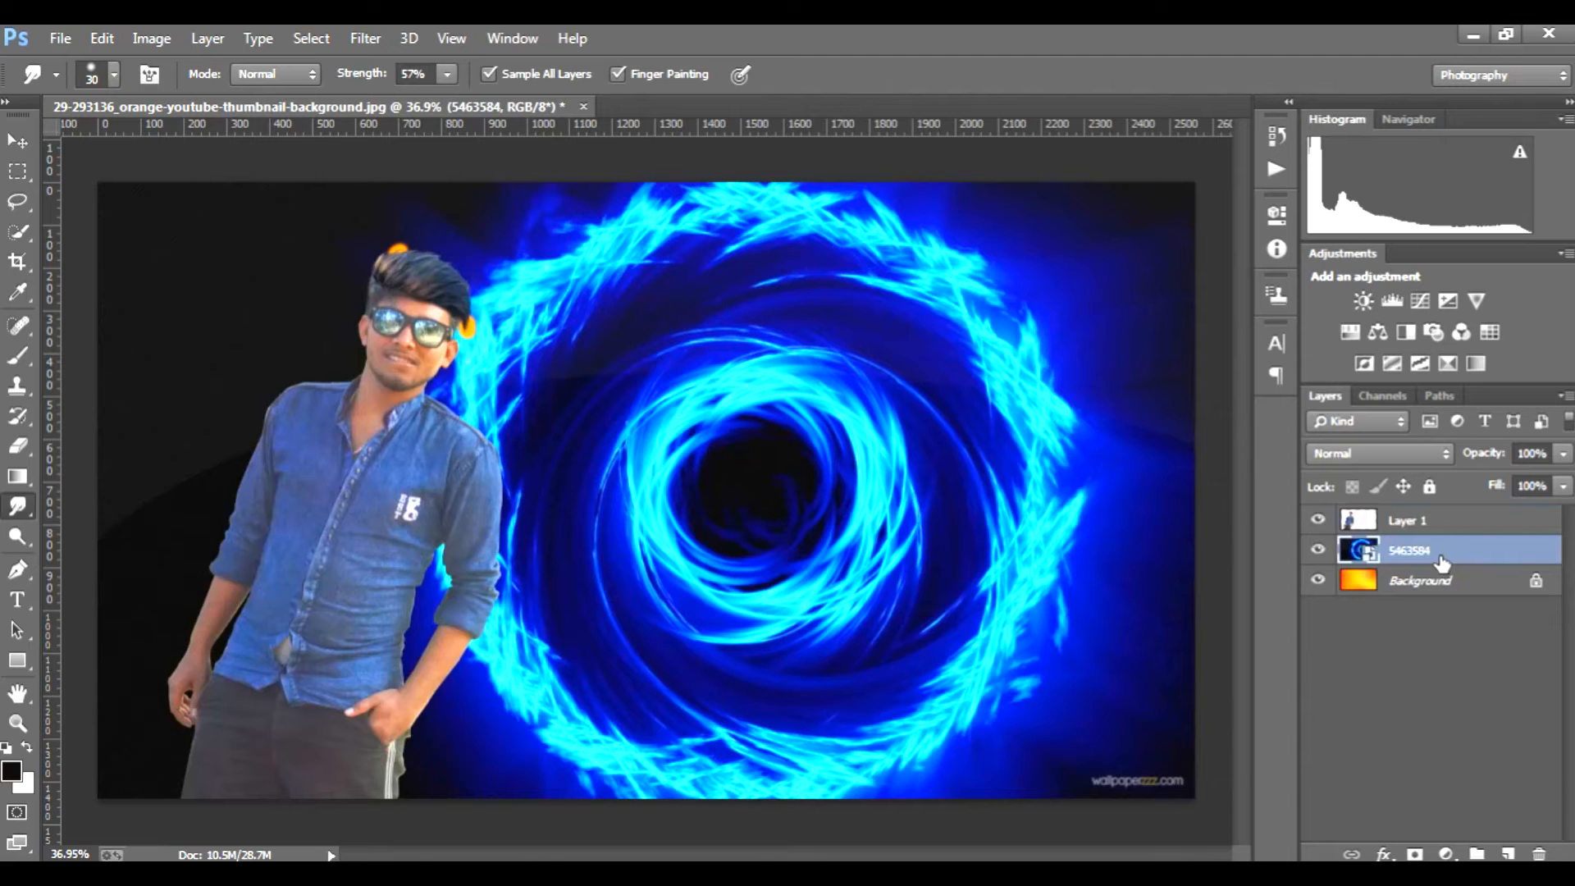
{"action": "left_click", "coordinate": [771, 461]}
{"action": "left_click", "coordinate": [742, 371]}
Step: Erase the orange patch around the hair tip beside the ear on Layer 1, finishing close to the strands with a 9 px eraser
{"action": "scroll", "coordinate": [427, 312], "scroll_direction": "up", "scroll_amount": 10}
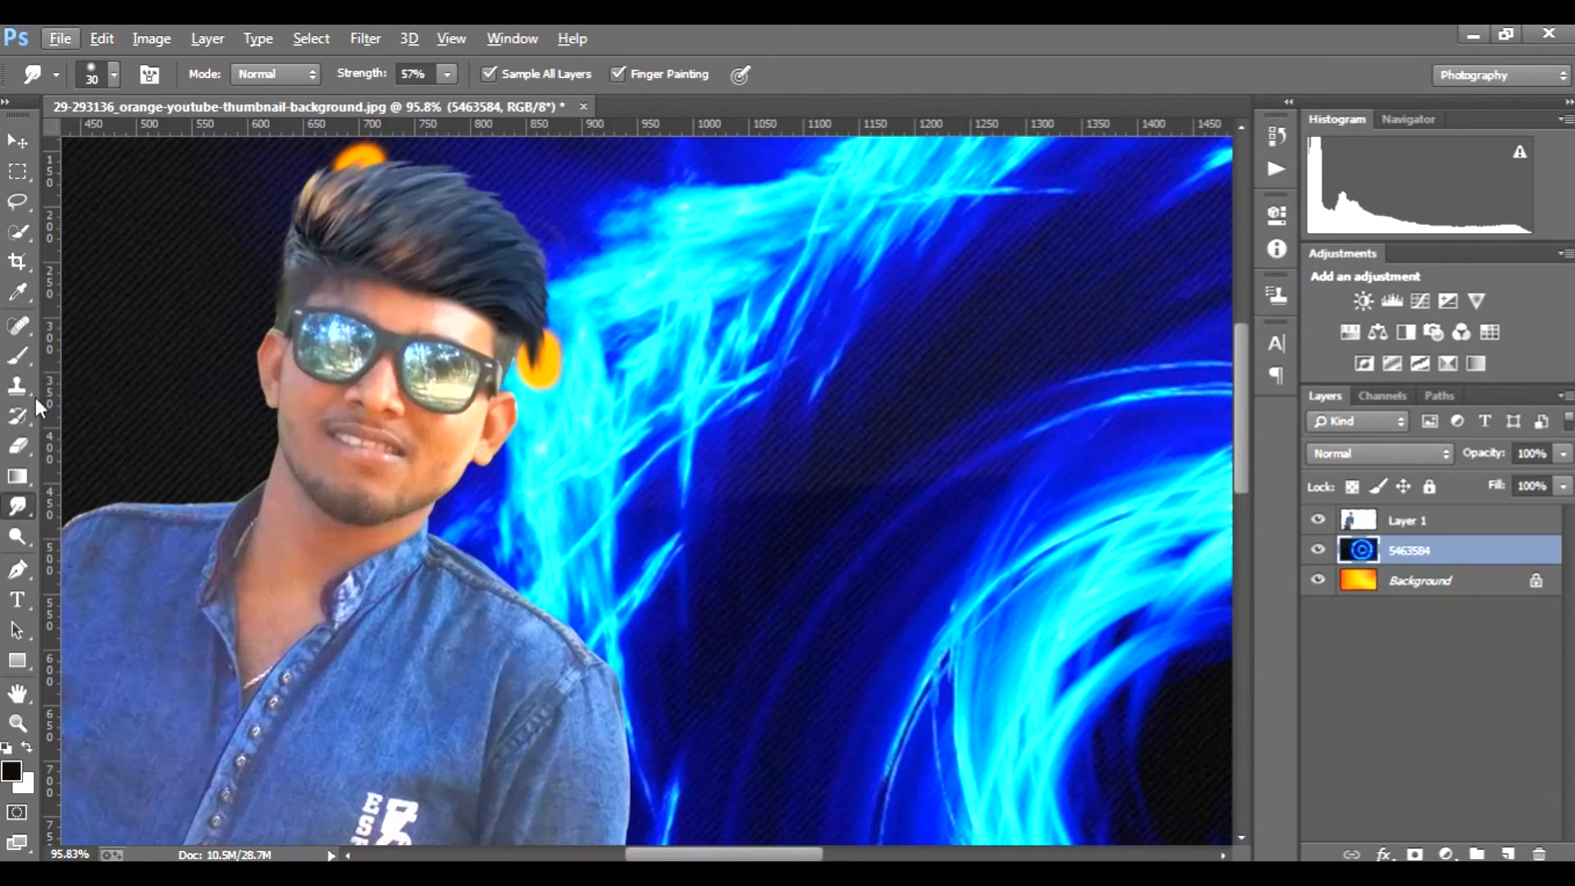
{"action": "left_click", "coordinate": [18, 445]}
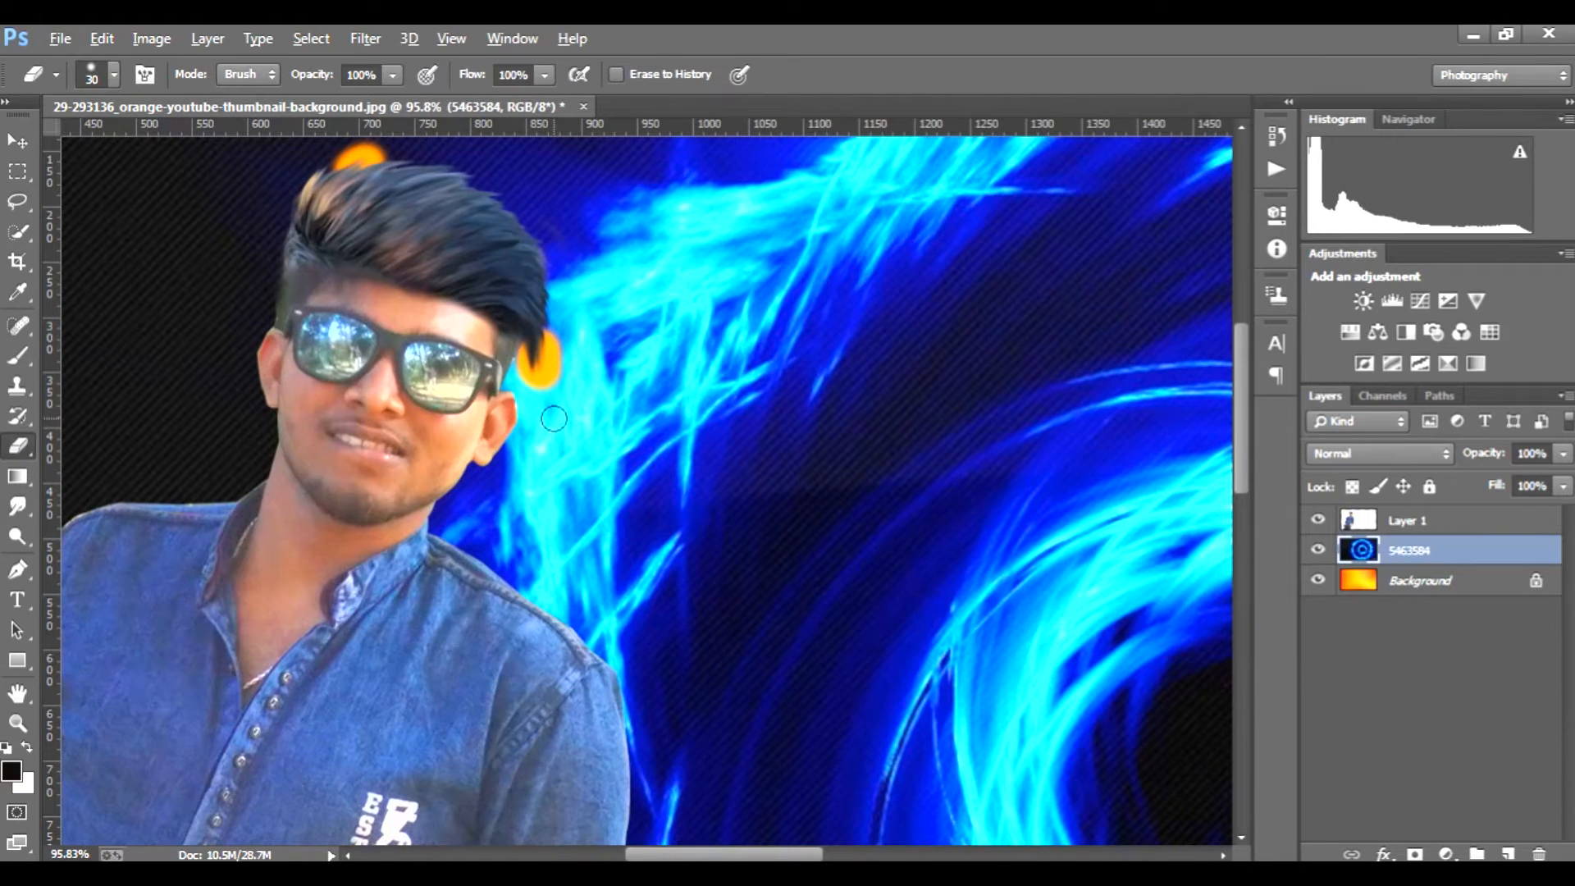
{"action": "scroll", "coordinate": [556, 417], "scroll_direction": "up", "scroll_amount": 5}
{"action": "left_click", "coordinate": [1489, 524]}
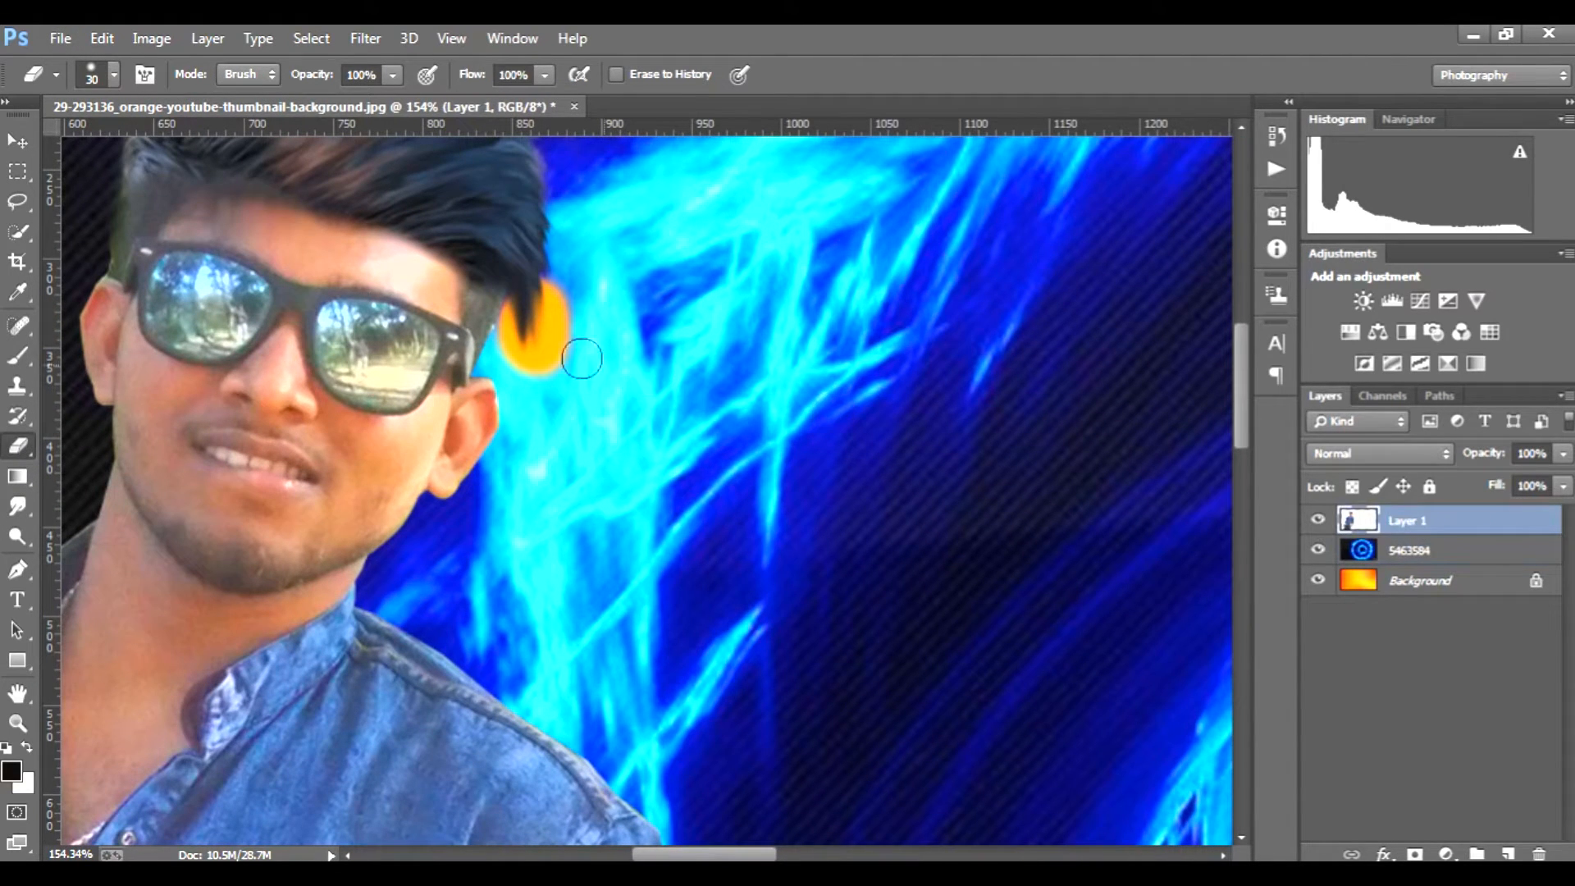
{"action": "mouse_move", "coordinate": [568, 318]}
{"action": "left_mouse_down"}
{"action": "mouse_move", "coordinate": [562, 365]}
{"action": "mouse_move", "coordinate": [530, 373]}
{"action": "mouse_move", "coordinate": [570, 348]}
{"action": "mouse_move", "coordinate": [564, 294]}
{"action": "mouse_move", "coordinate": [561, 369]}
{"action": "mouse_move", "coordinate": [526, 384]}
{"action": "left_mouse_up"}
{"action": "key", "text": "bracketleft"}
{"action": "key", "text": "bracketleft"}
{"action": "left_click_drag", "start_coordinate": [506, 318], "coordinate": [509, 343]}
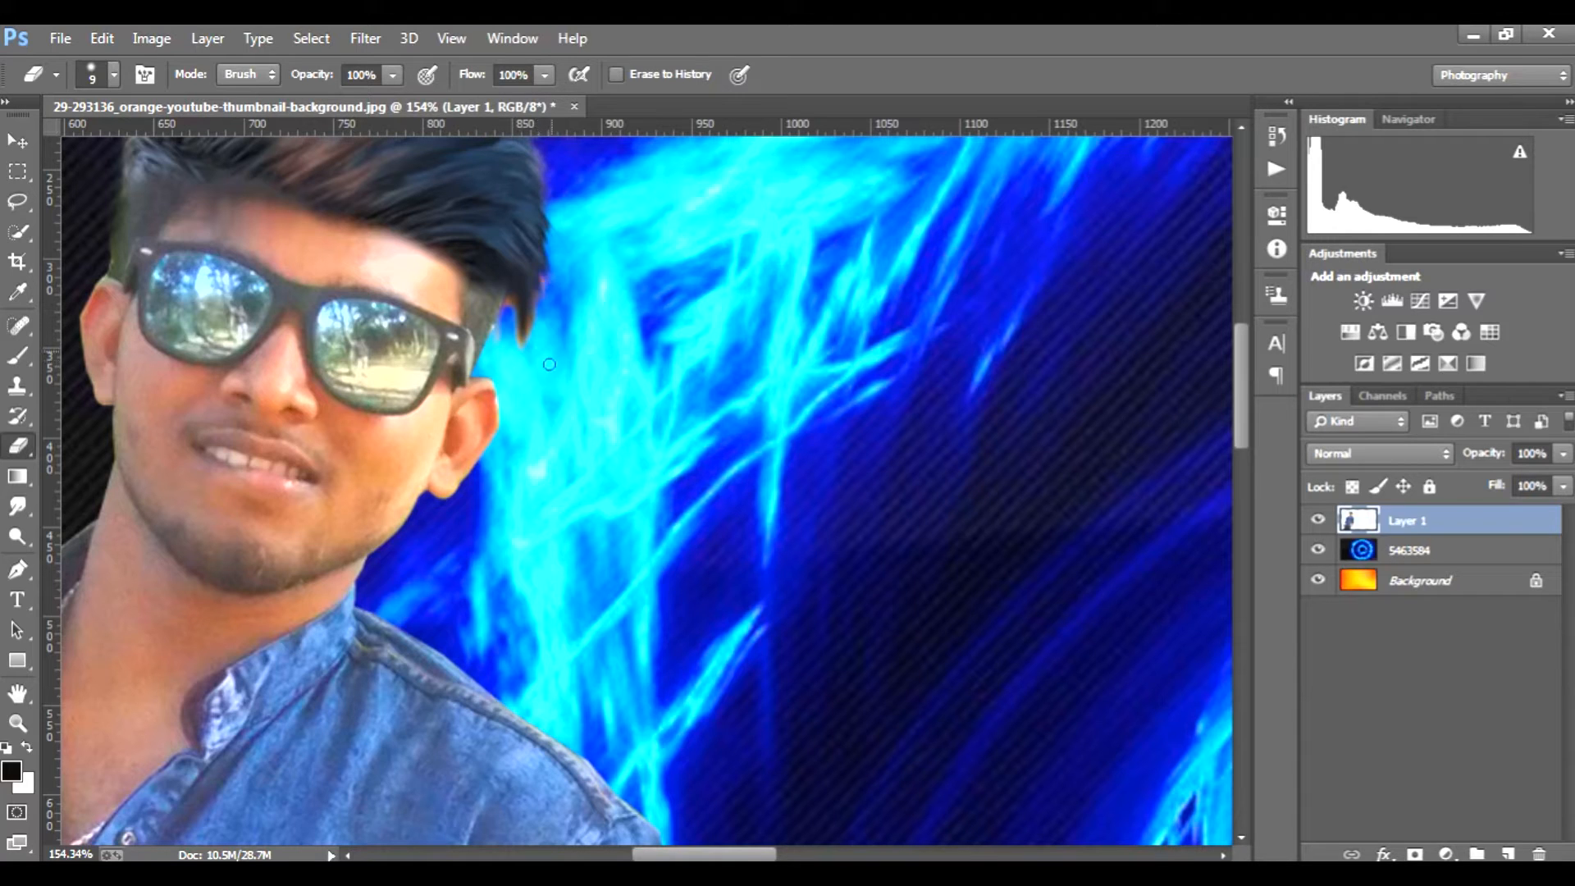
Step: Switch to the Smudge tool and hide the 5463584 and Background layers to isolate the man
{"action": "scroll", "coordinate": [550, 365], "scroll_direction": "up", "scroll_amount": 3}
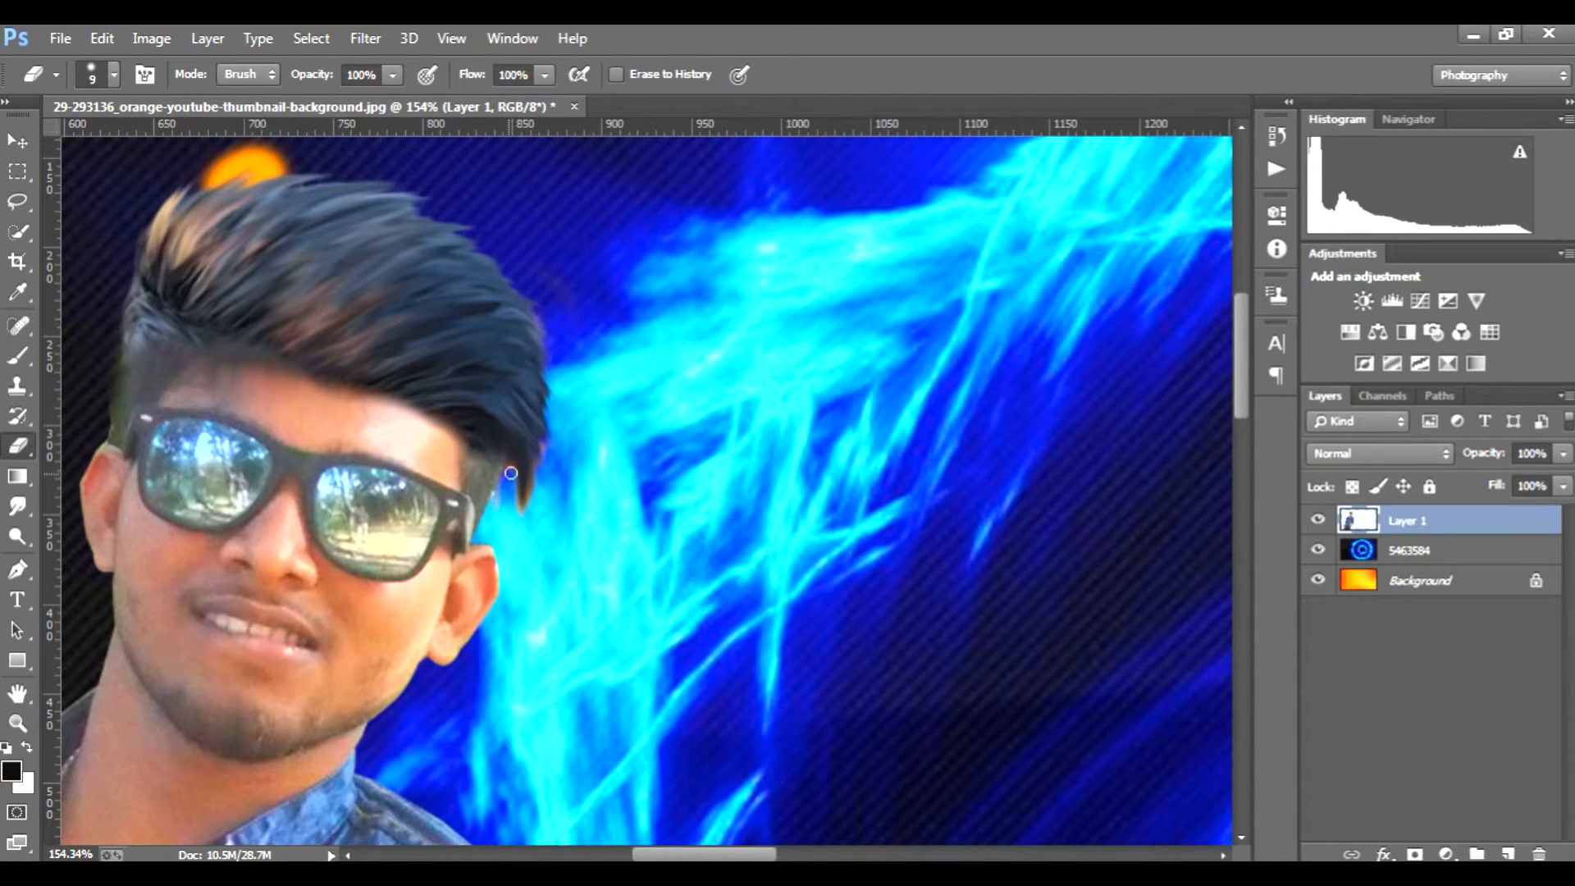
{"action": "scroll", "coordinate": [511, 526], "scroll_direction": "up", "scroll_amount": 3}
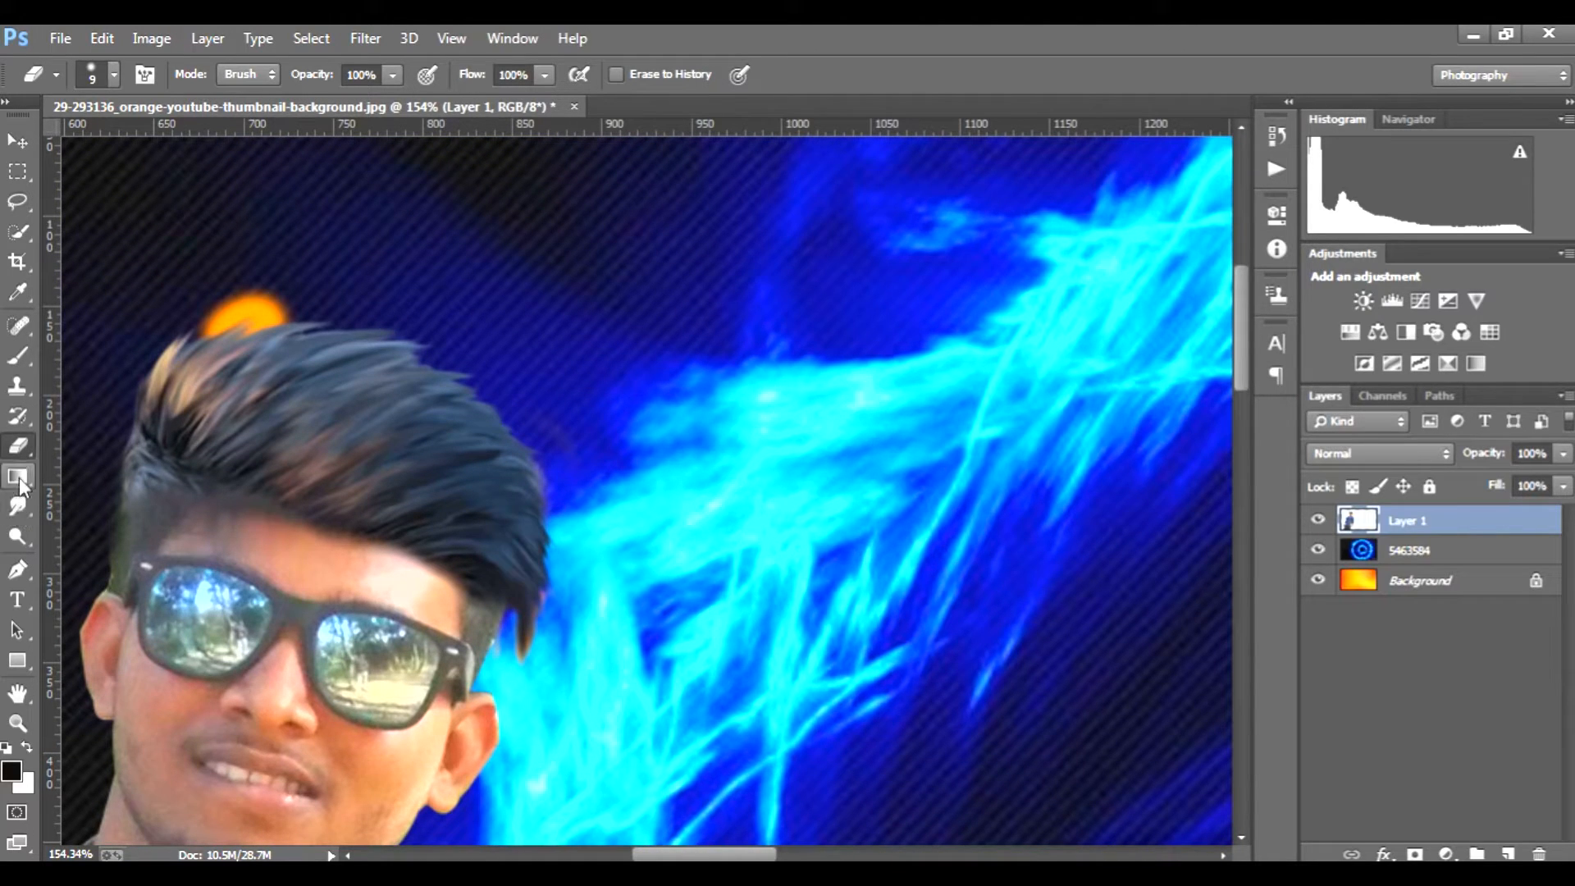
{"action": "left_click", "coordinate": [18, 507]}
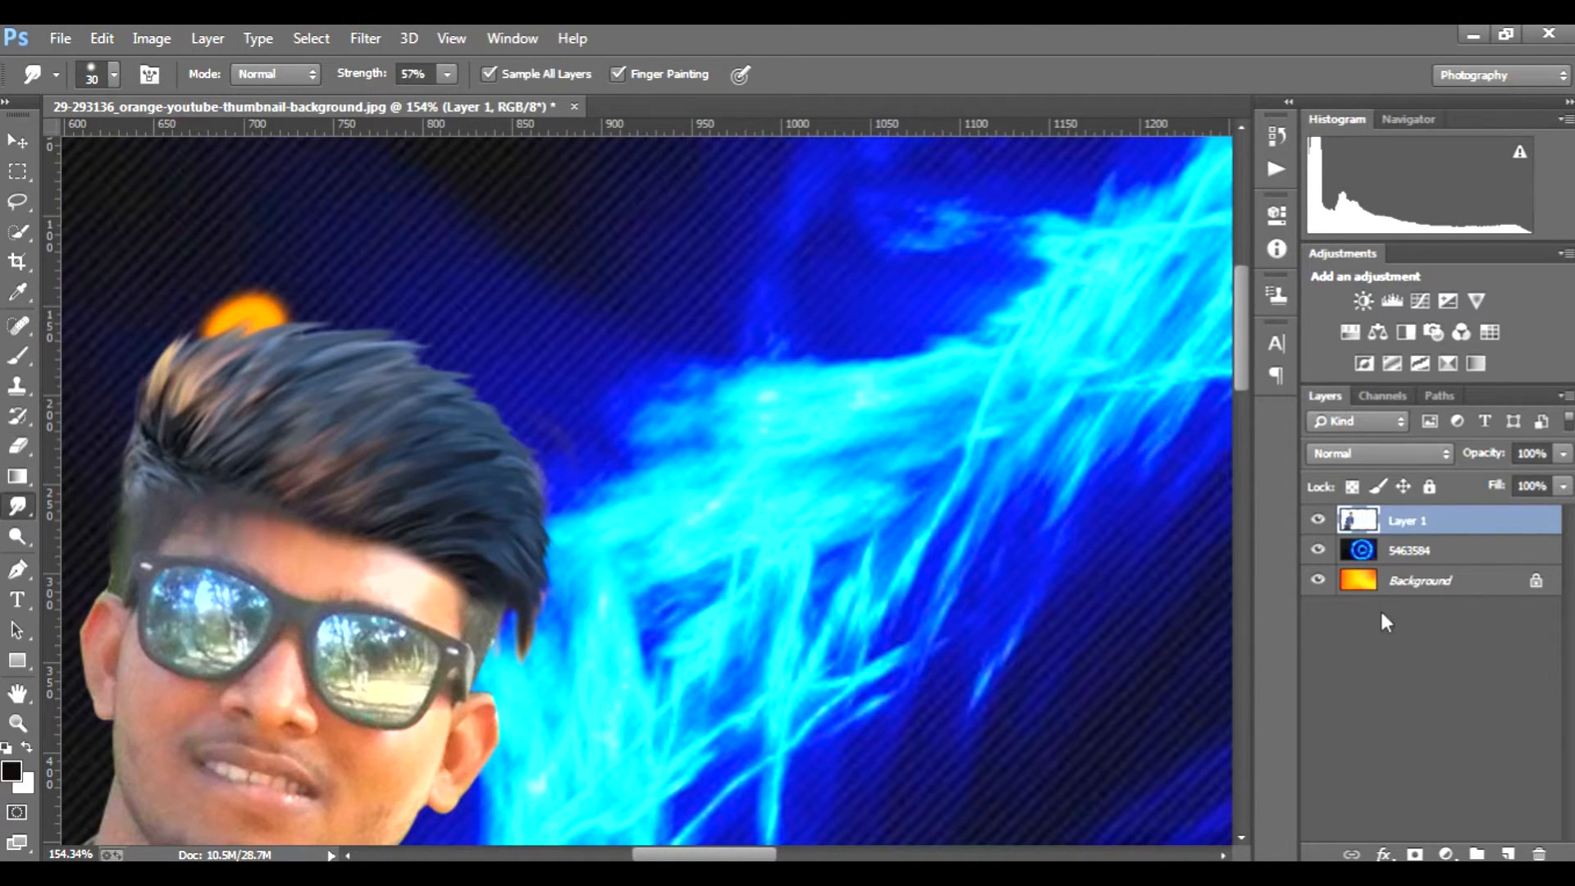
{"action": "left_click", "coordinate": [1318, 550]}
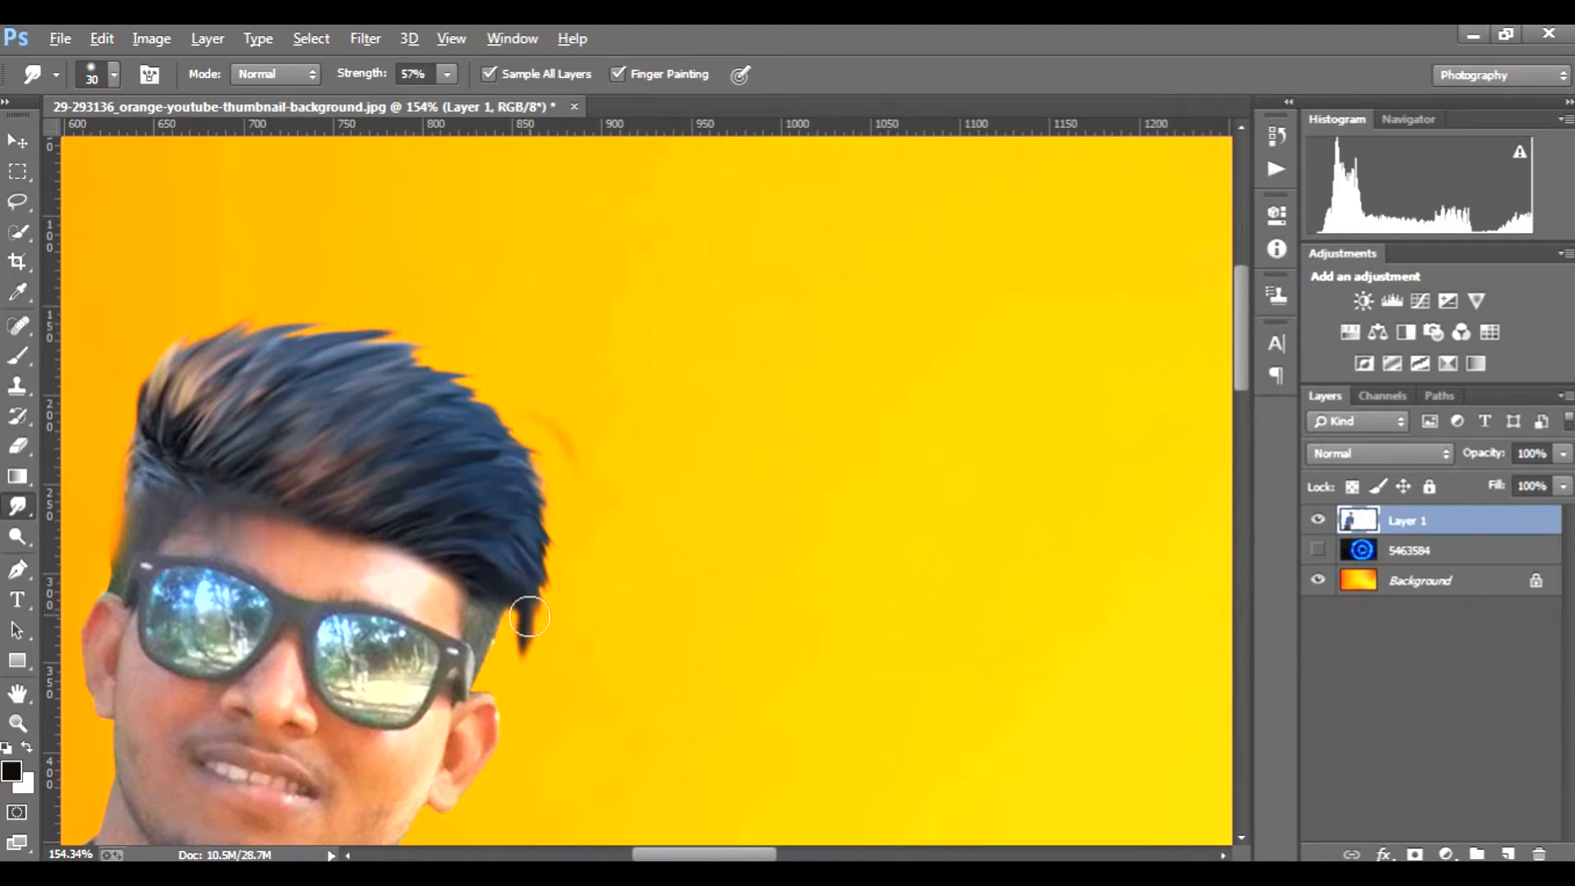
{"action": "left_click", "coordinate": [1318, 580]}
Step: Try to smudge the hair tip beside the ear downward with the 30 px brush, and undo the strokes
{"action": "left_click_drag", "start_coordinate": [524, 598], "coordinate": [521, 675]}
{"action": "left_click_drag", "start_coordinate": [527, 556], "coordinate": [539, 615]}
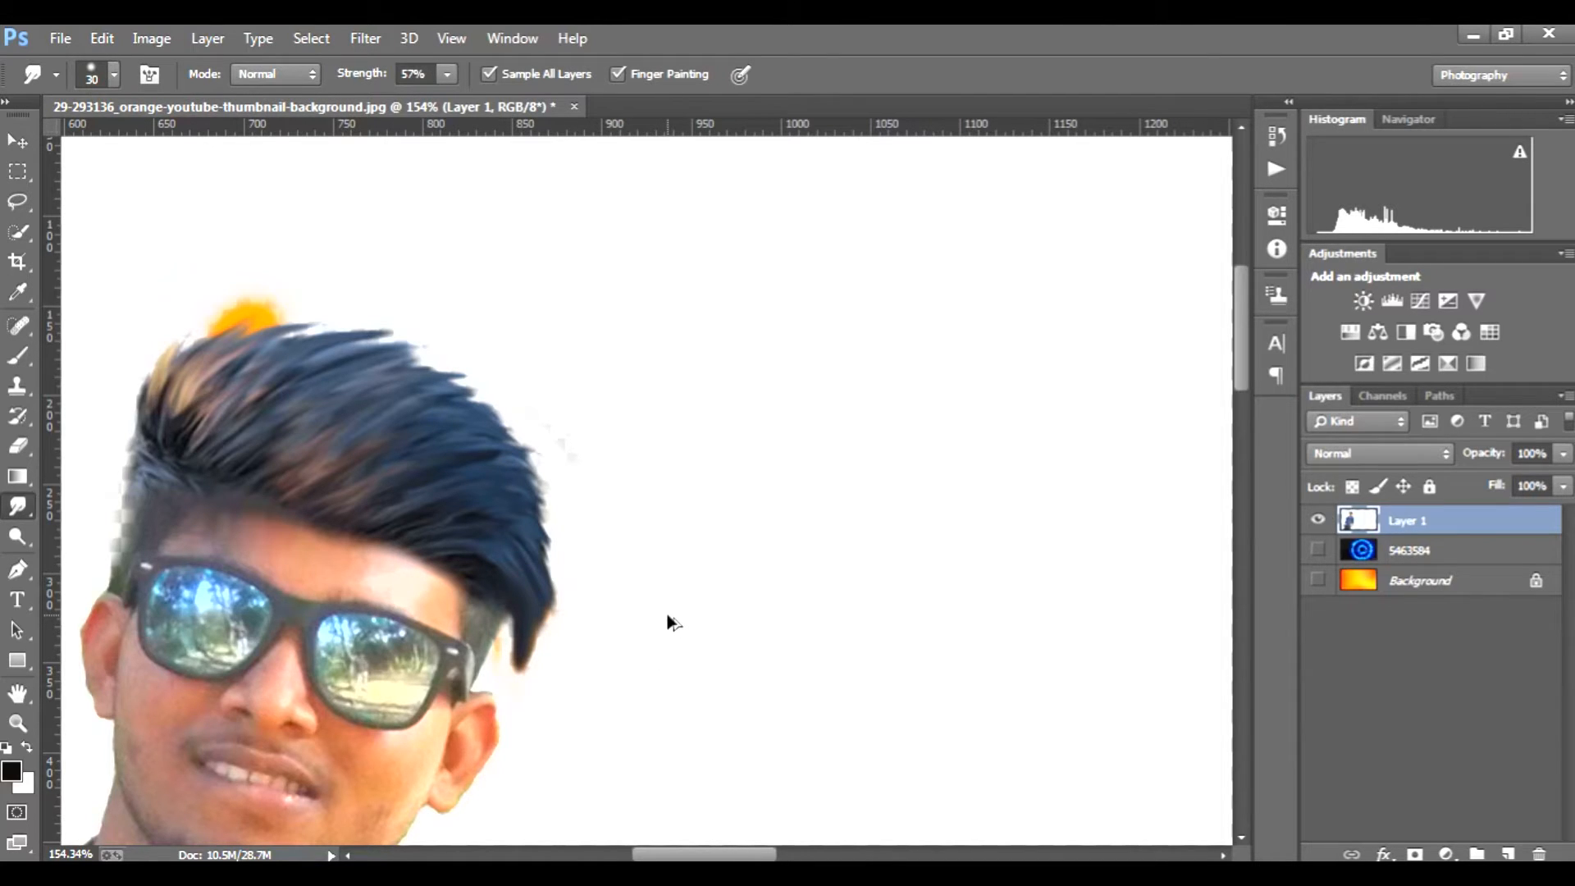
{"action": "key", "text": "ctrl+z"}
{"action": "key", "text": "ctrl+alt+z"}
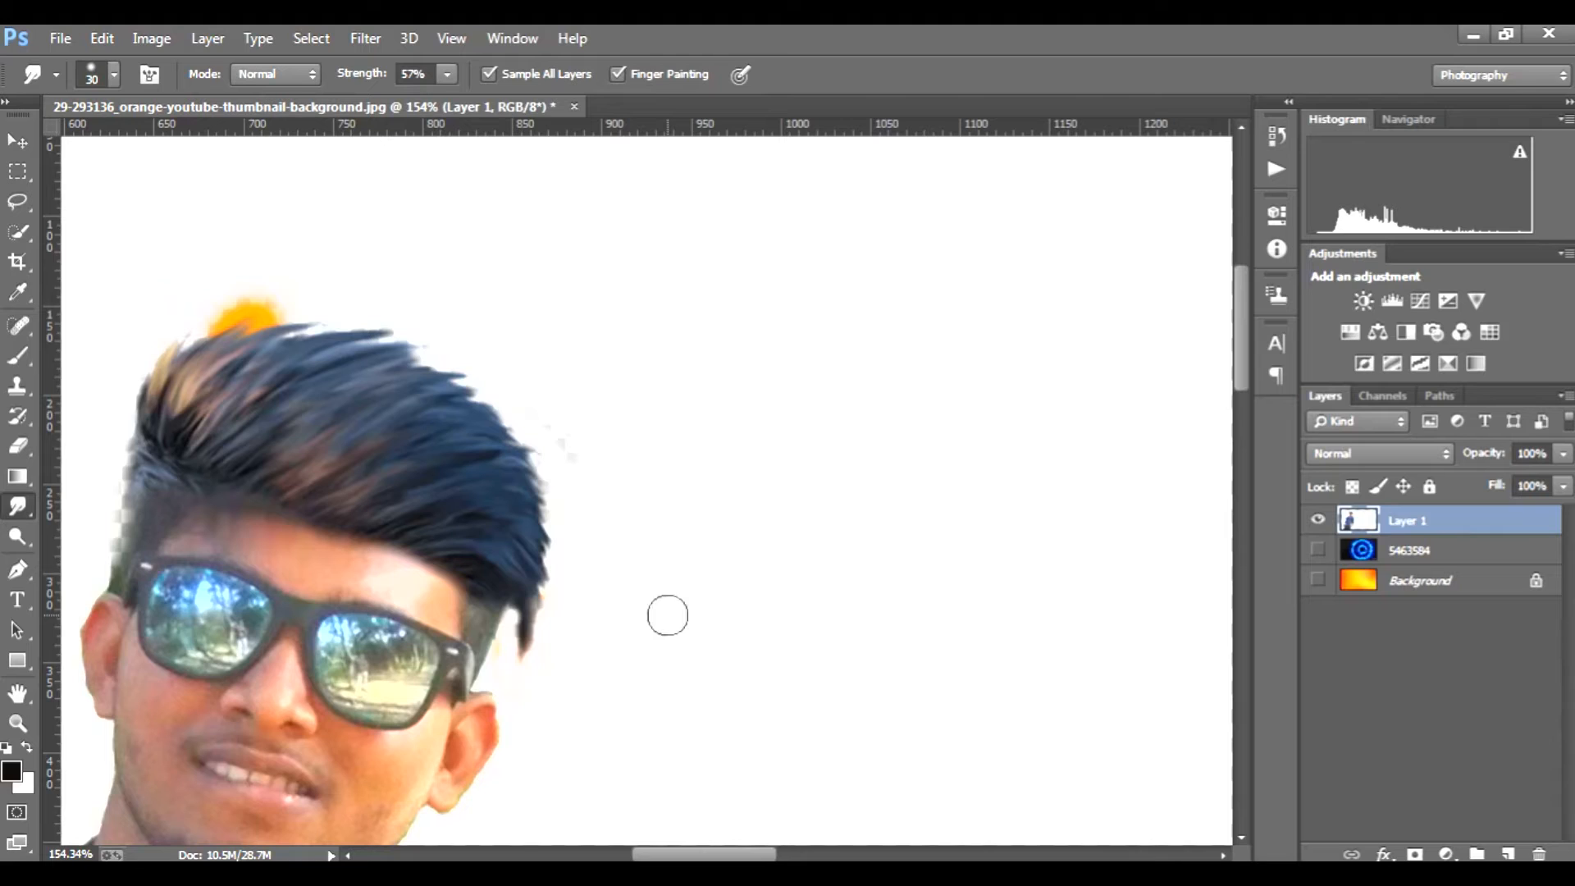
Step: Smudge the hair tip beside the ear with a 15 px brush, and show the 5463584 and Background layers again
{"action": "key", "text": "bracketleft"}
{"action": "key", "text": "bracketleft"}
{"action": "key", "text": "bracketleft"}
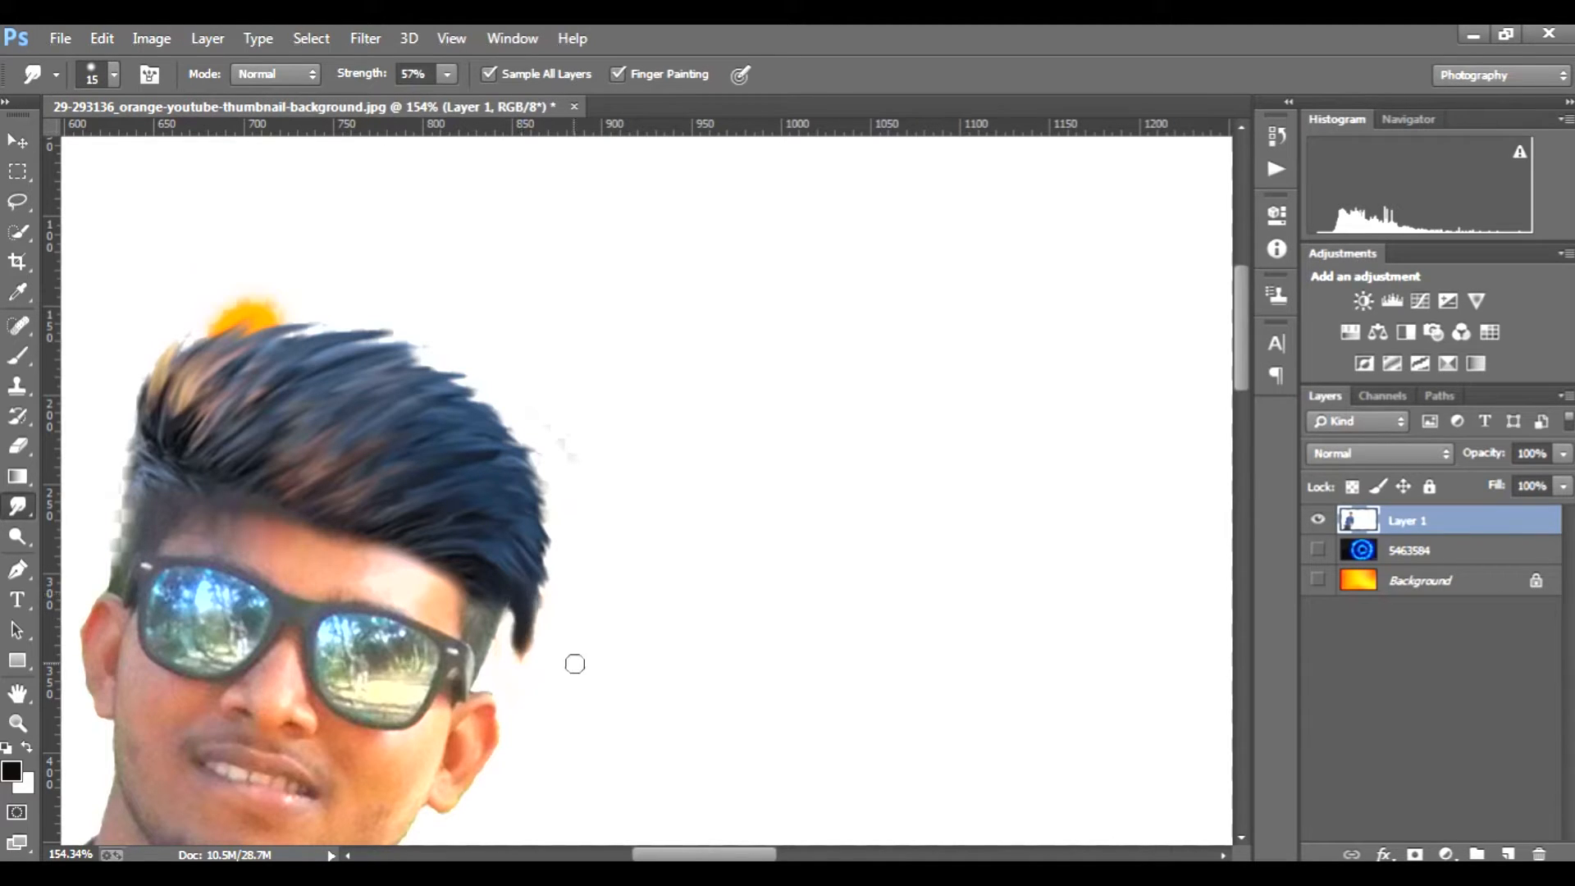
{"action": "left_click_drag", "start_coordinate": [535, 585], "coordinate": [541, 629]}
{"action": "left_click_drag", "start_coordinate": [538, 555], "coordinate": [556, 610]}
{"action": "left_click", "coordinate": [1318, 550]}
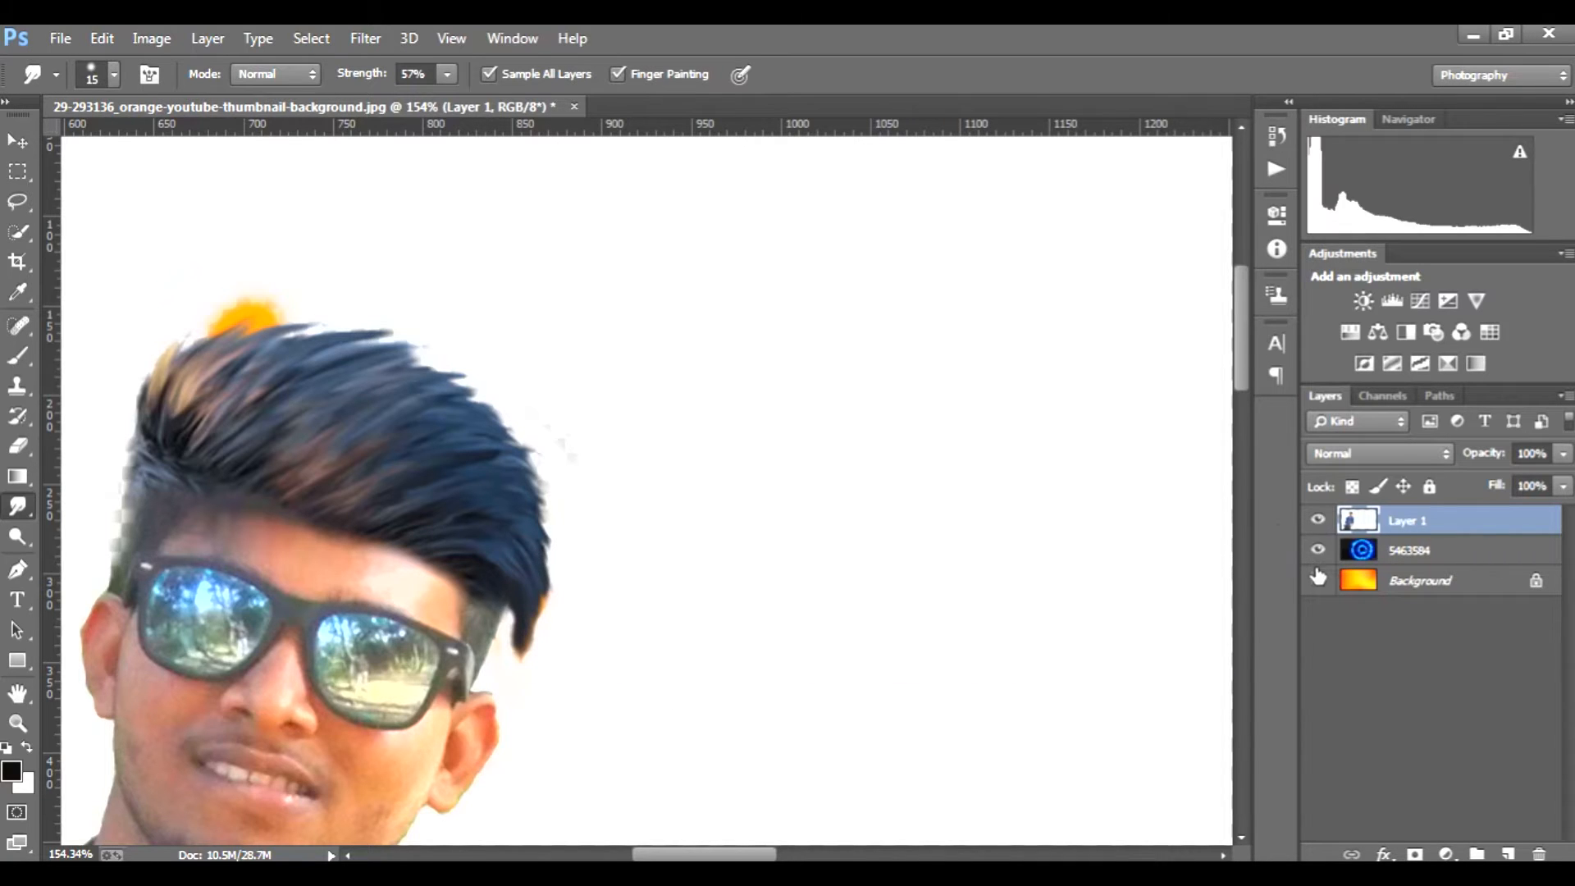
{"action": "left_click", "coordinate": [1318, 580]}
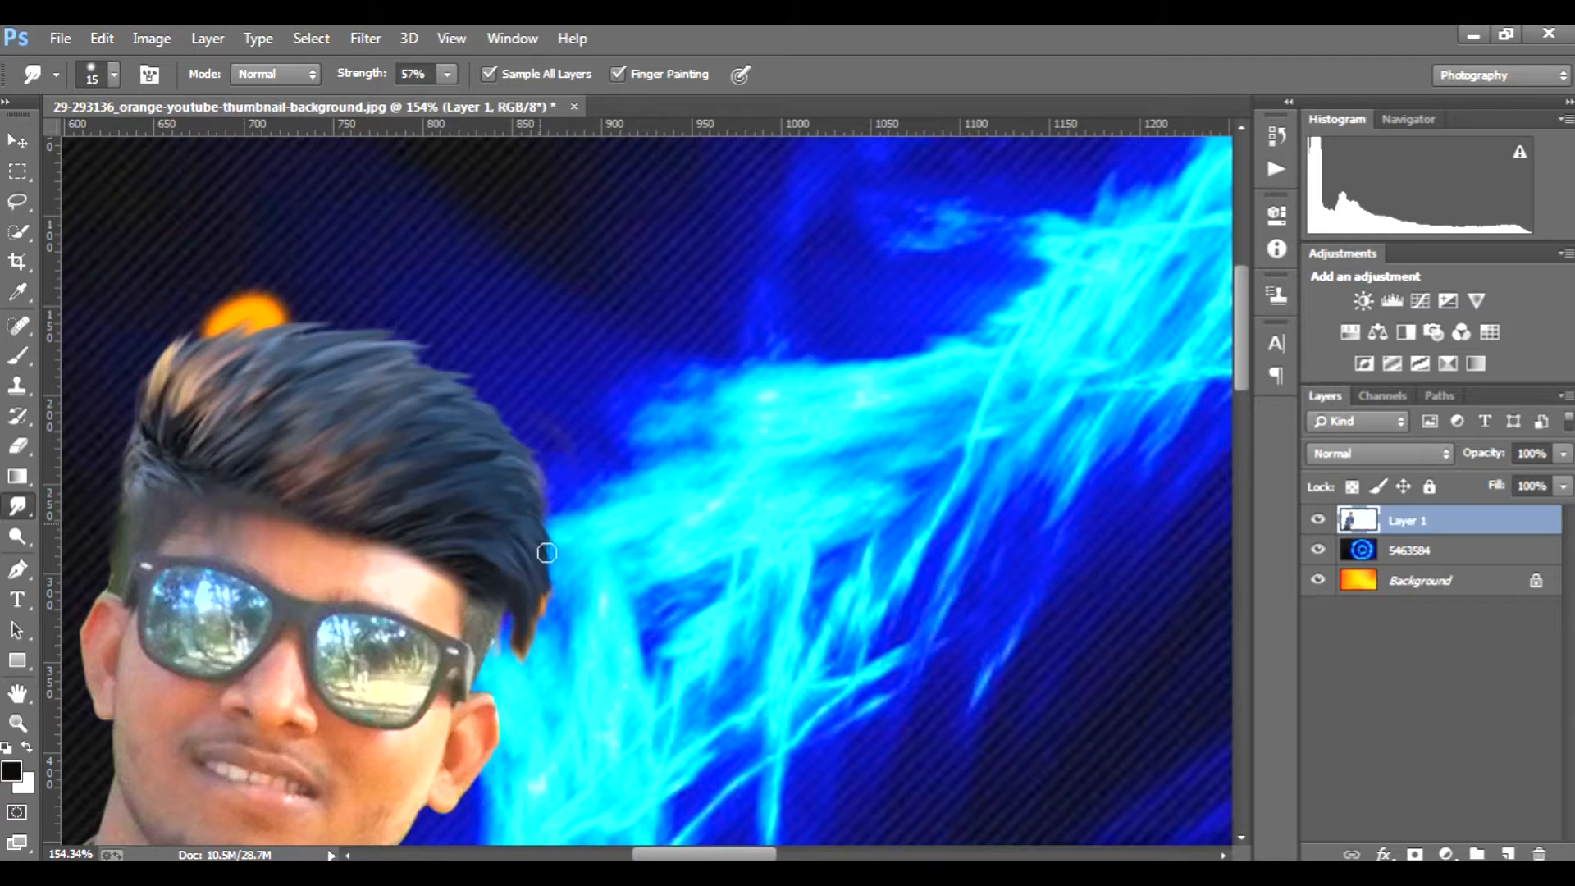
Step: Erase the orange spot above the top of the hair on Layer 1 with the 9 px eraser
{"action": "scroll", "coordinate": [336, 557], "scroll_direction": "up", "scroll_amount": 1}
{"action": "left_click", "coordinate": [14, 446]}
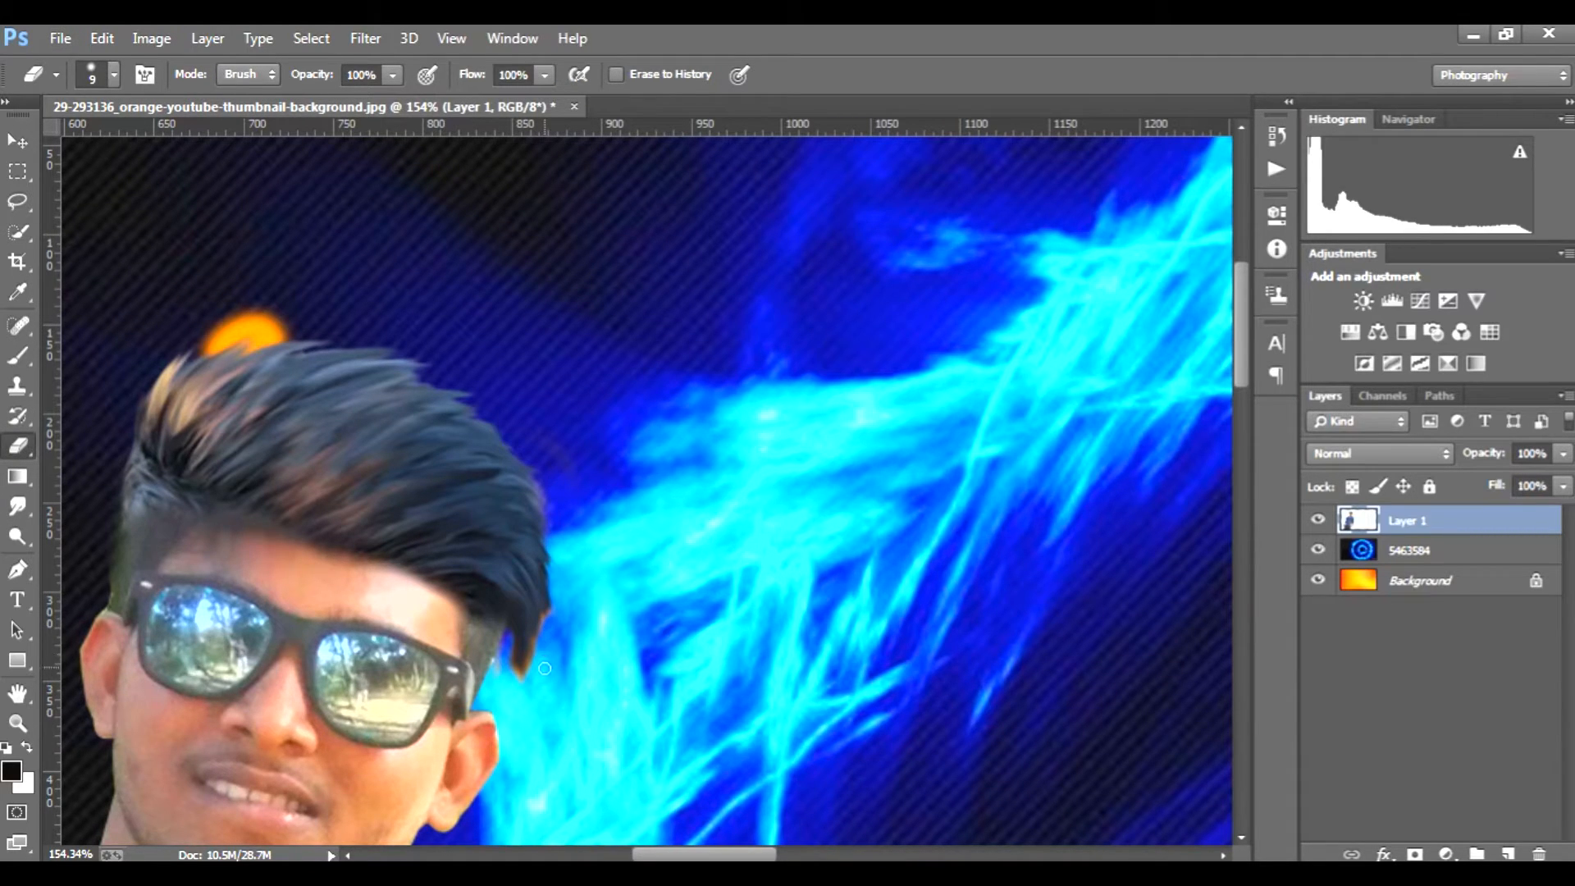
{"action": "scroll", "coordinate": [576, 541], "scroll_direction": "up", "scroll_amount": 5}
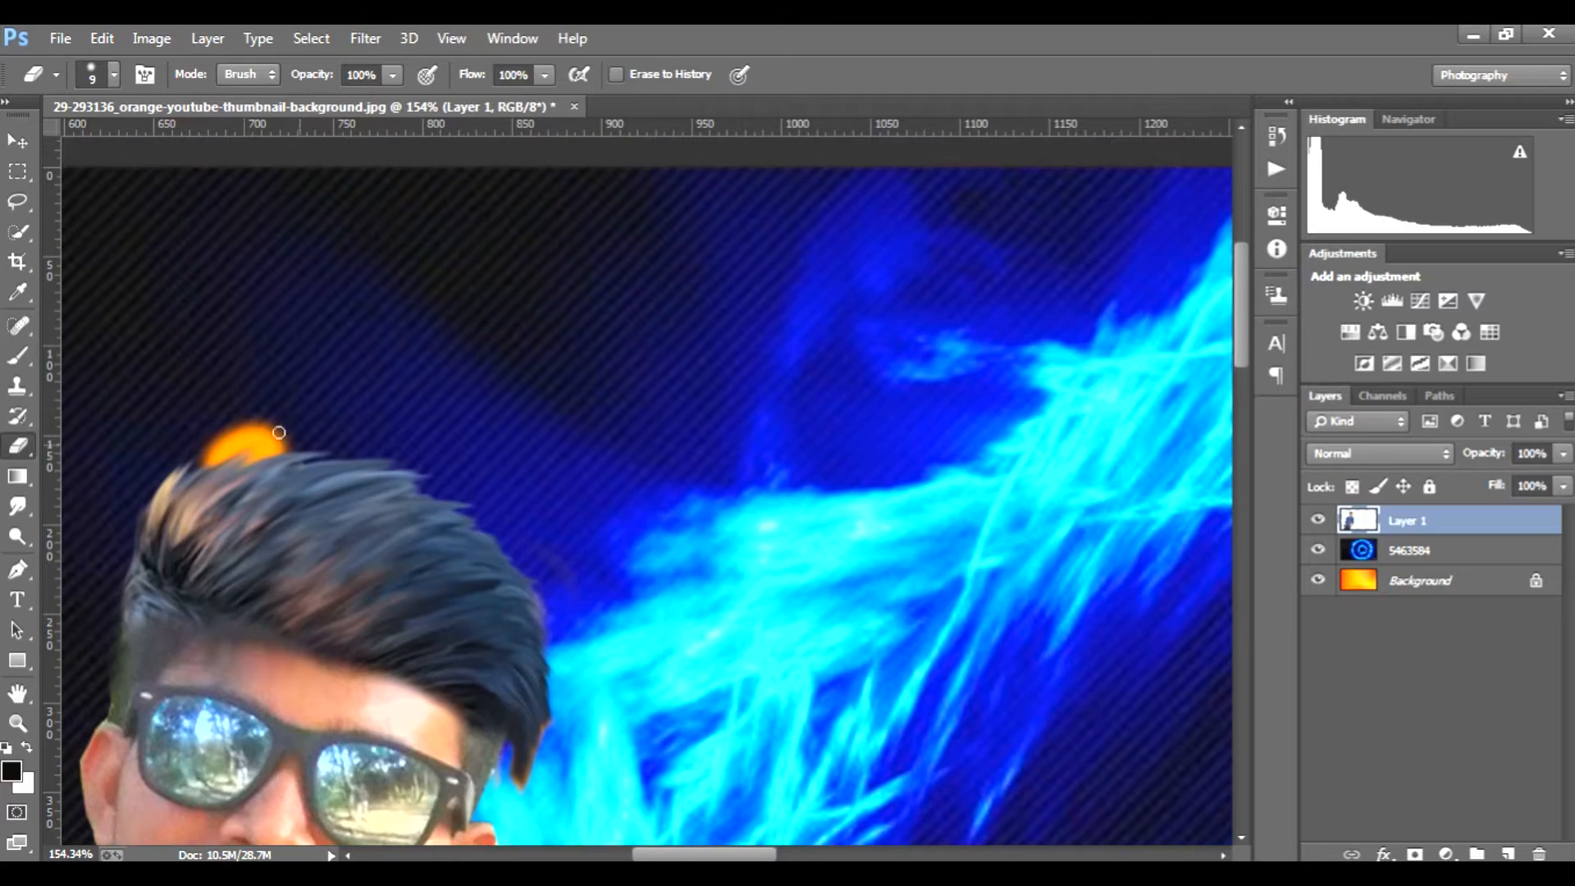
{"action": "mouse_move", "coordinate": [285, 442]}
{"action": "left_mouse_down"}
{"action": "mouse_move", "coordinate": [296, 448]}
{"action": "mouse_move", "coordinate": [284, 430]}
{"action": "mouse_move", "coordinate": [212, 461]}
{"action": "mouse_move", "coordinate": [260, 445]}
{"action": "left_mouse_up"}
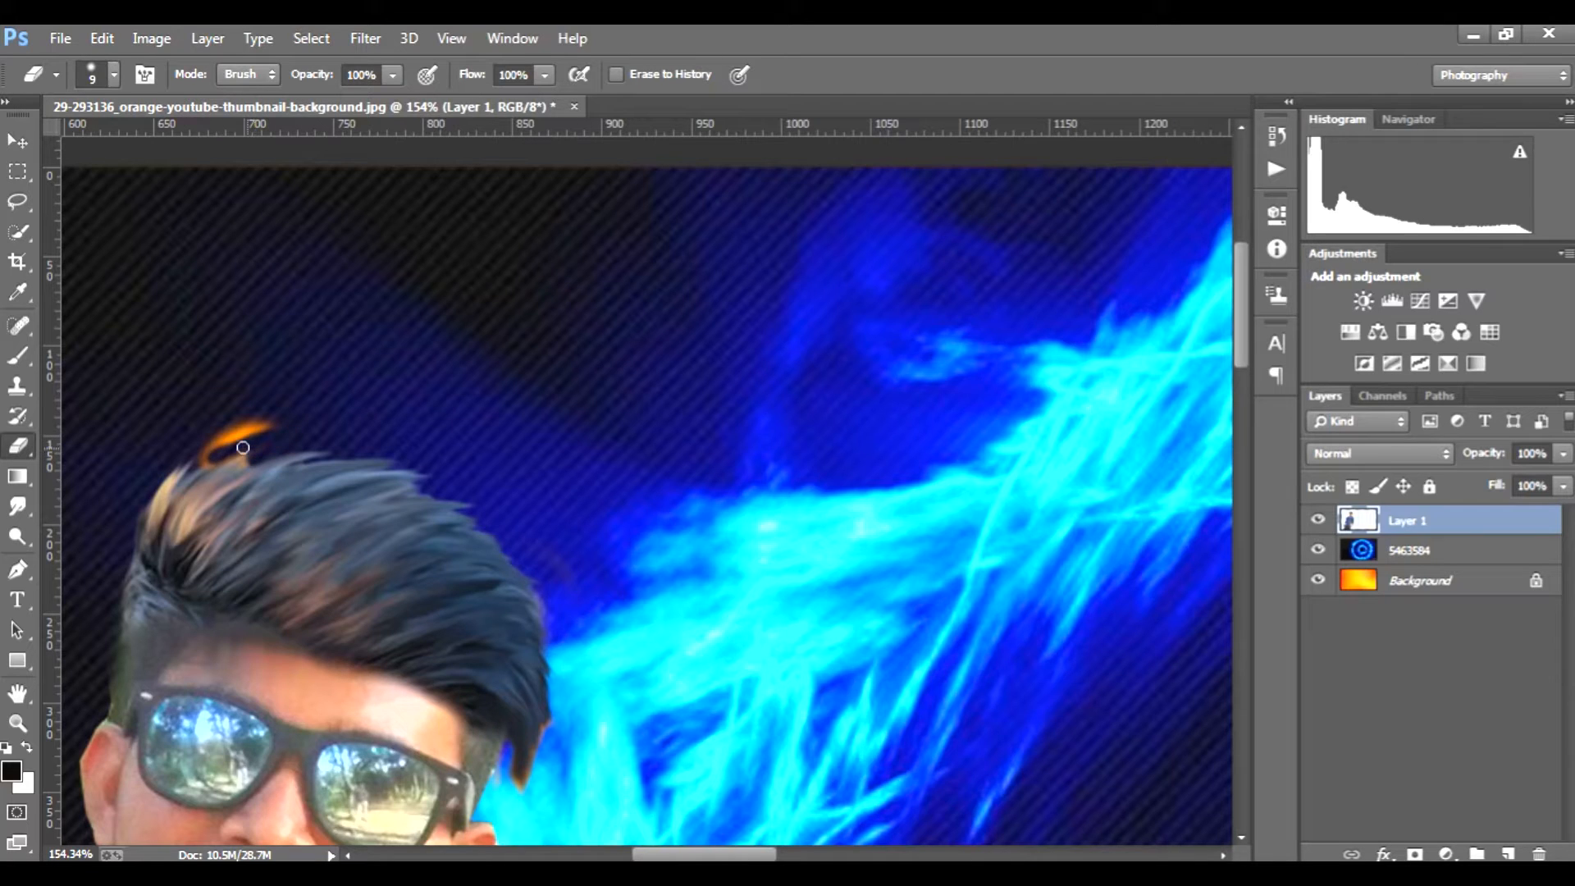
{"action": "left_click_drag", "start_coordinate": [221, 440], "coordinate": [282, 420]}
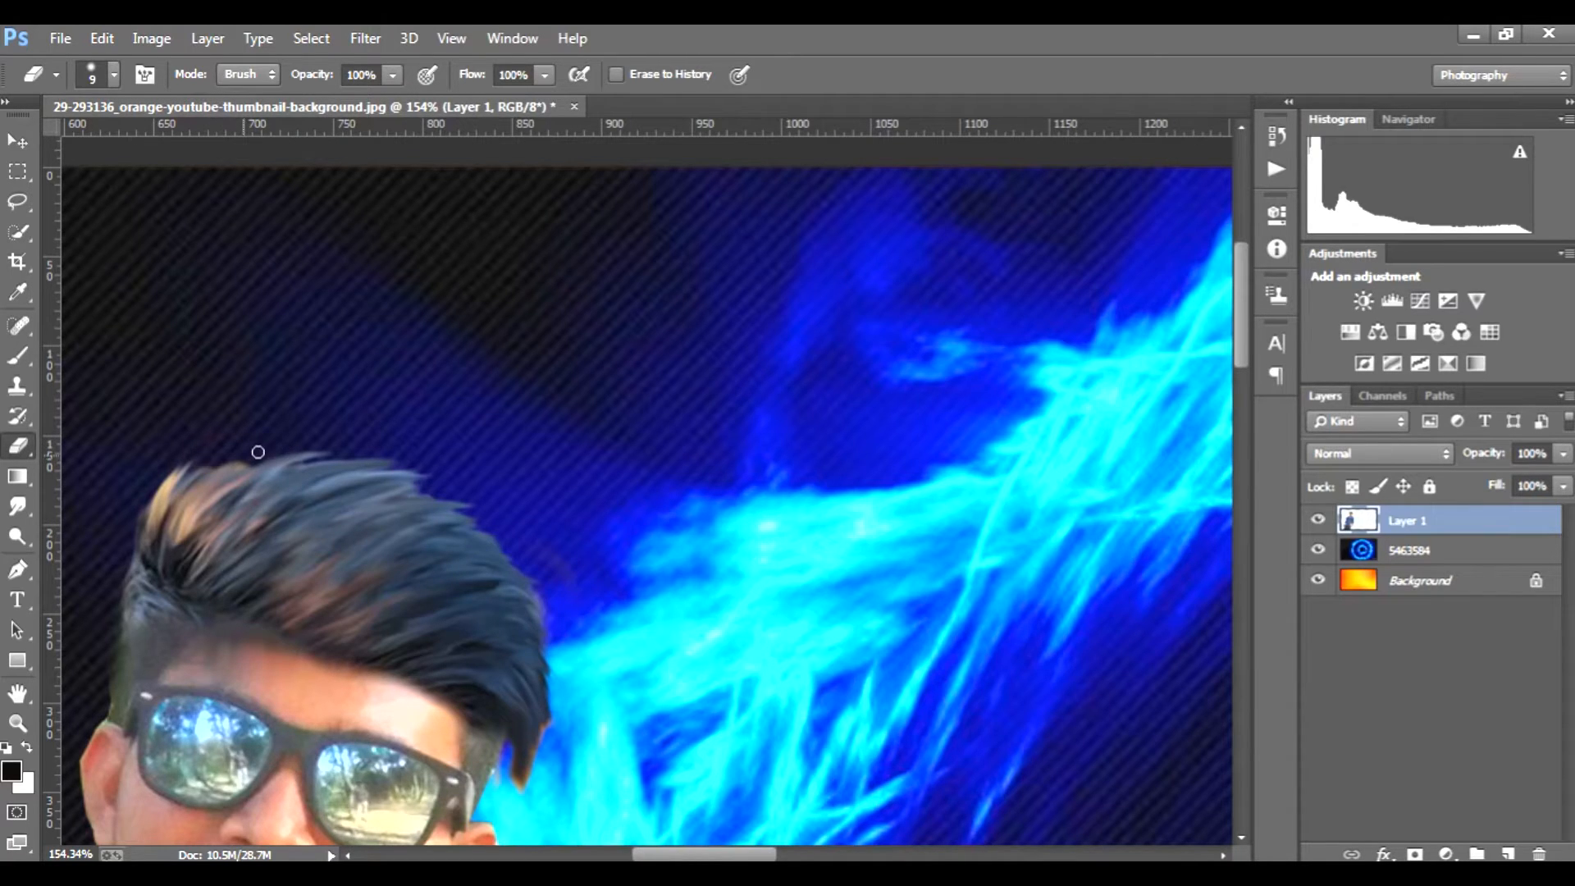
Step: Duplicate Layer 1 and brighten the copy by raising its Curves adjustment
{"action": "scroll", "coordinate": [349, 449], "scroll_direction": "down", "scroll_amount": 8}
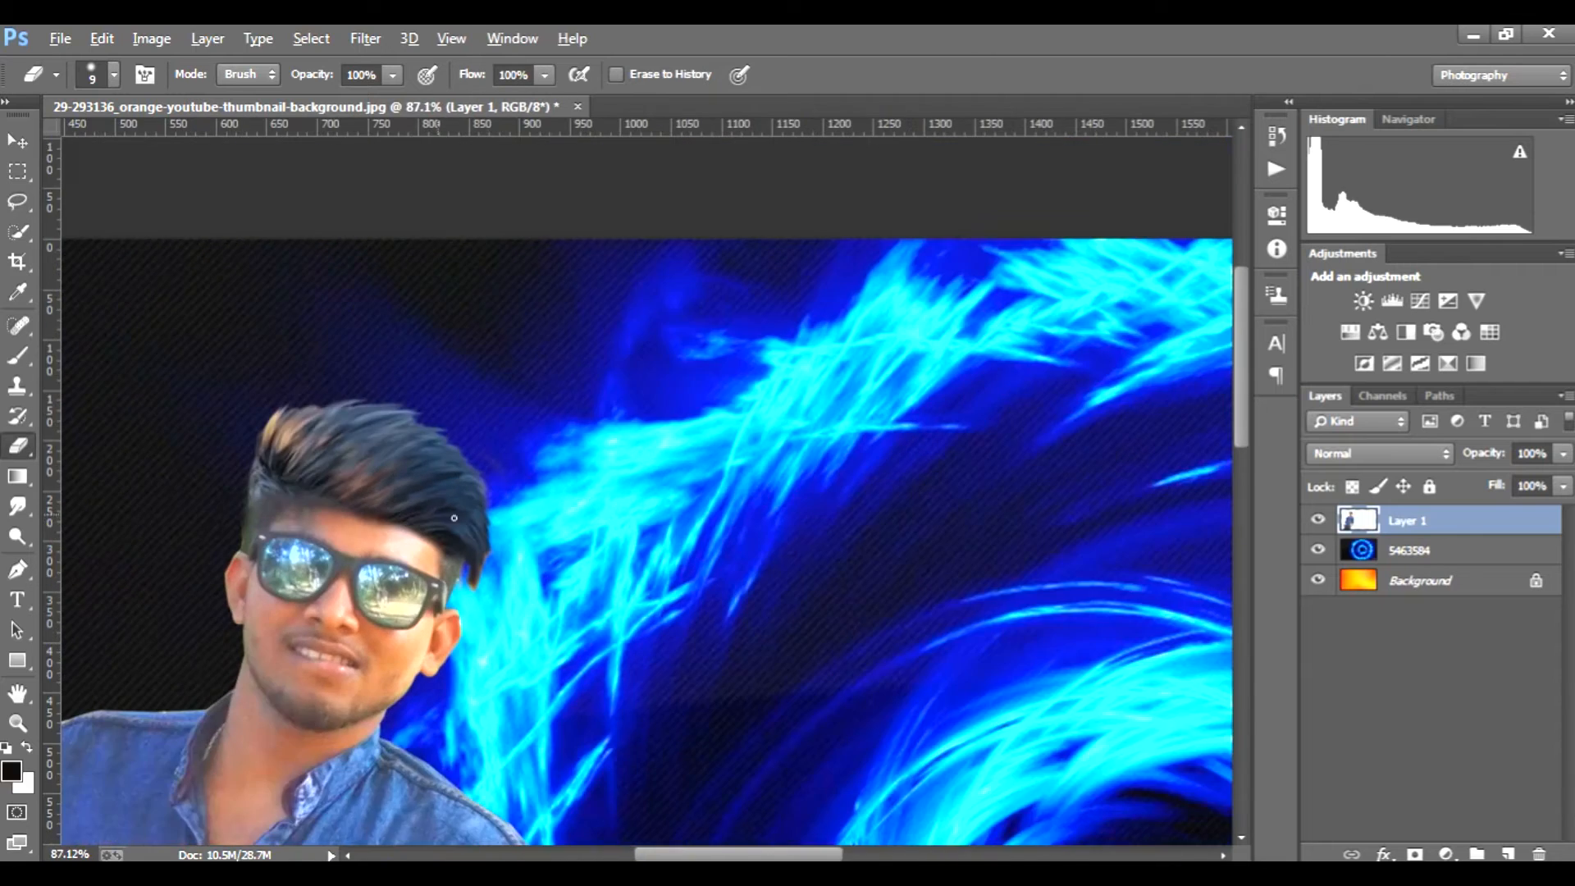
{"action": "scroll", "coordinate": [579, 540], "scroll_direction": "down", "scroll_amount": 2}
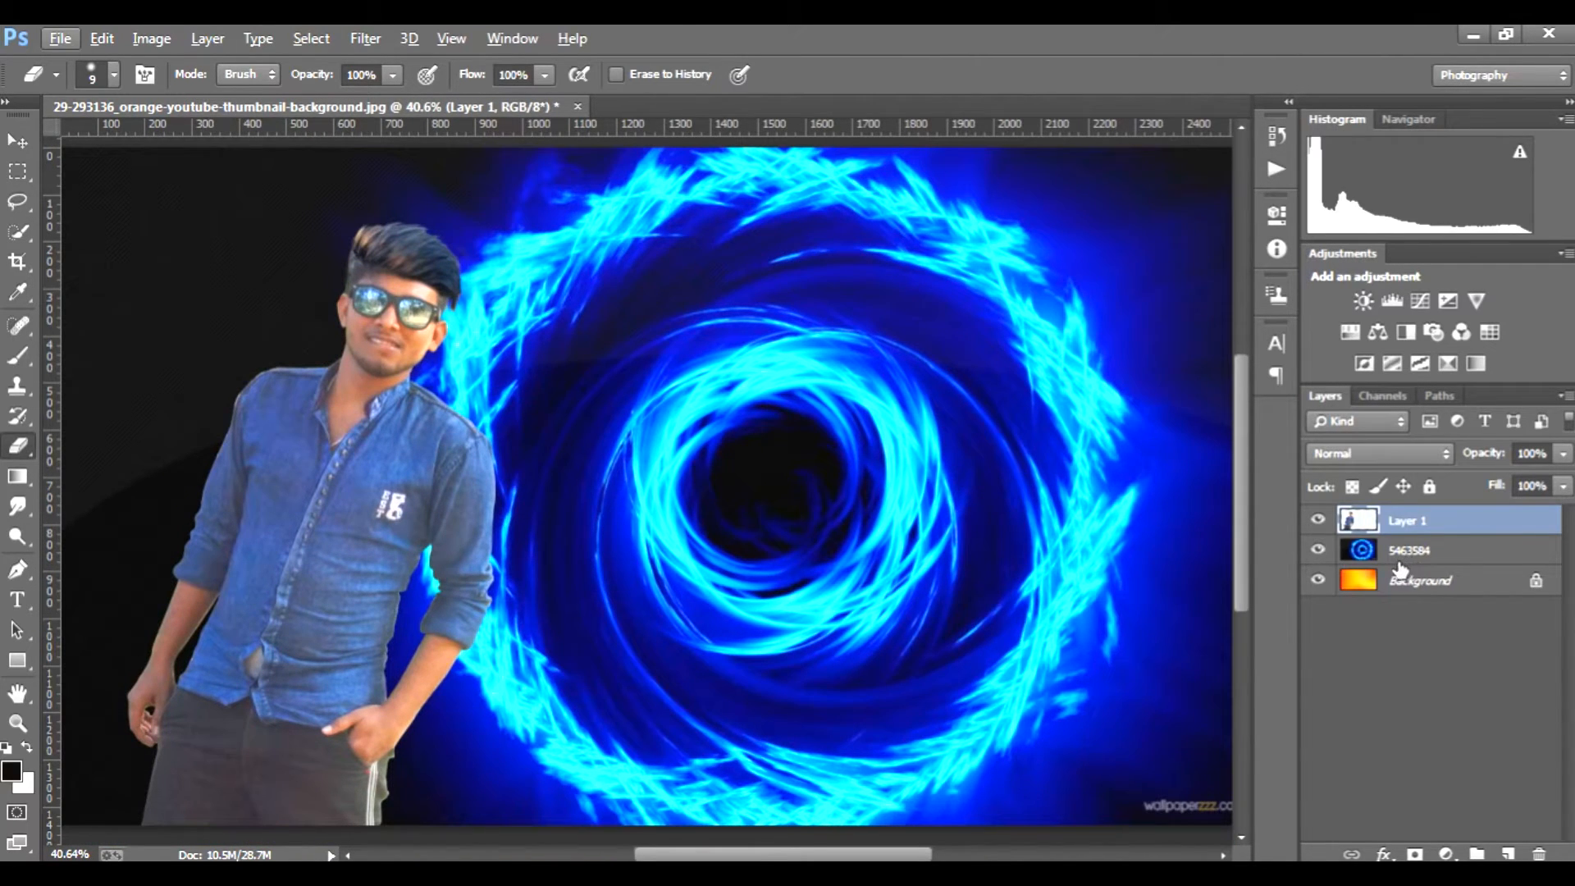
{"action": "left_click_drag", "start_coordinate": [1512, 521], "coordinate": [1508, 853]}
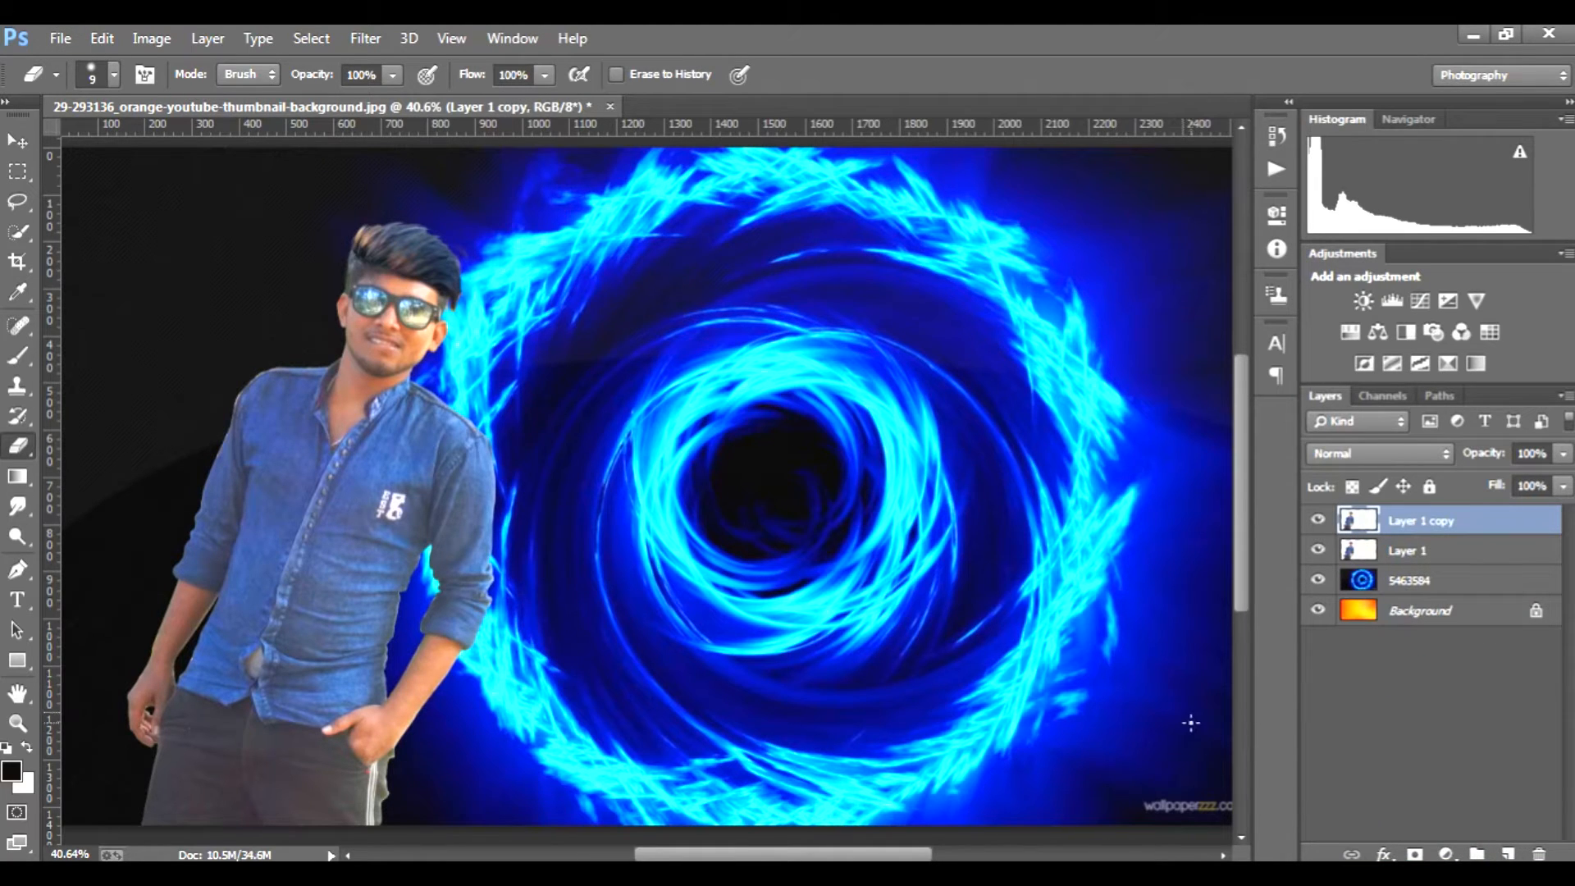
{"action": "key", "text": "ctrl+m"}
{"action": "left_click", "coordinate": [1177, 452]}
{"action": "left_click_drag", "start_coordinate": [1177, 452], "coordinate": [1155, 437]}
{"action": "left_click", "coordinate": [1420, 253]}
{"action": "key", "text": "e"}
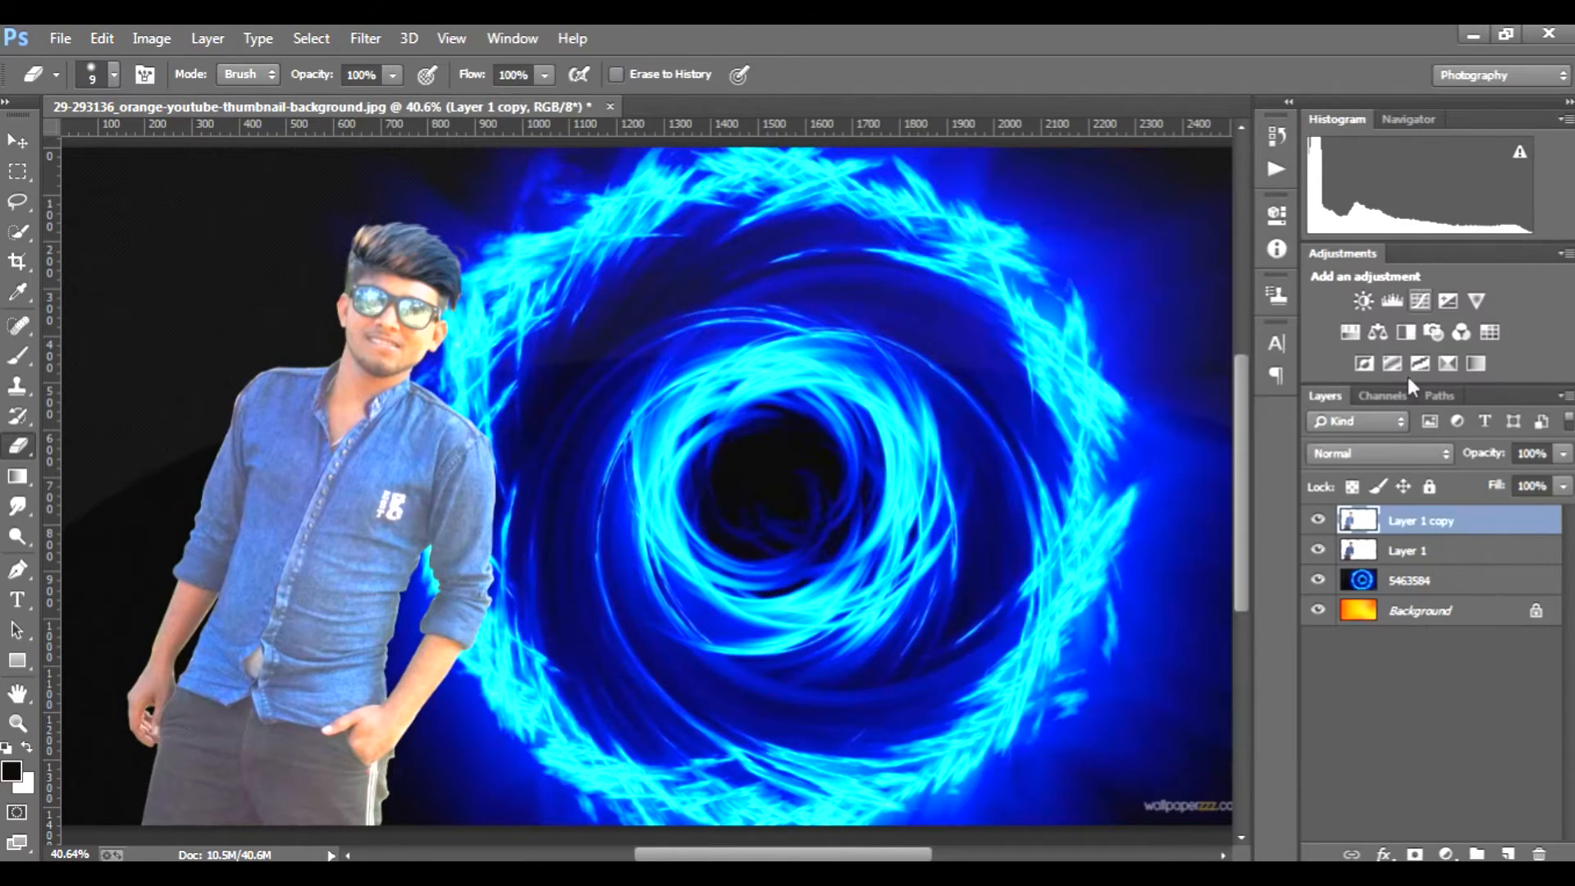
Step: Add a black layer mask to Layer 1 copy and paint white over the face with a 40 px brush to reveal the brightening
{"action": "left_click", "coordinate": [1411, 855], "text": "alt"}
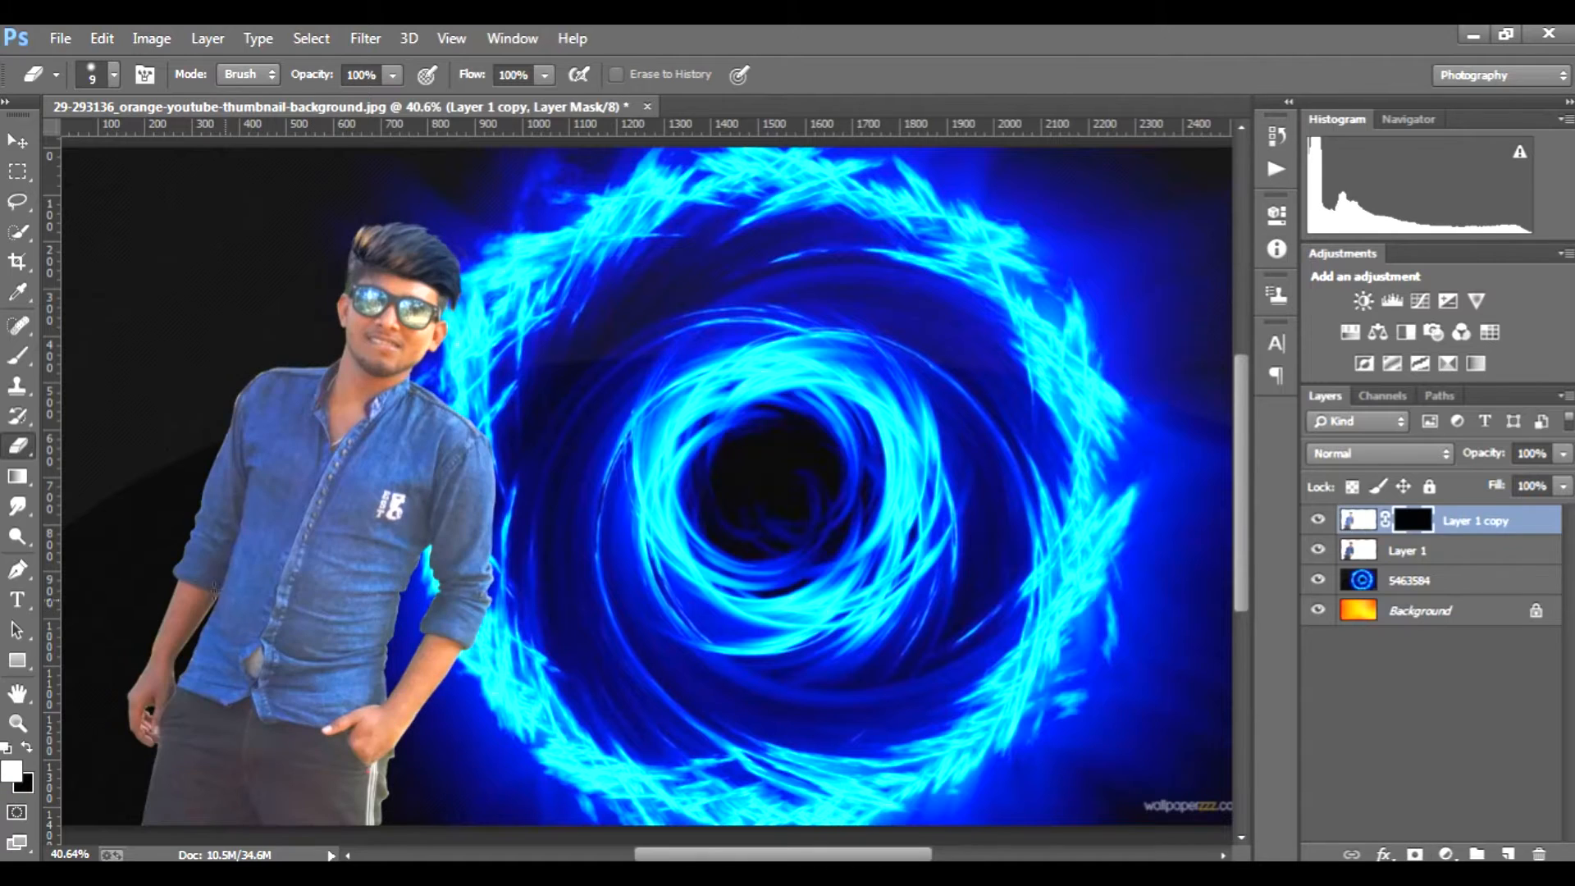
{"action": "left_click", "coordinate": [18, 356]}
{"action": "scroll", "coordinate": [376, 309], "scroll_direction": "up", "scroll_amount": 12}
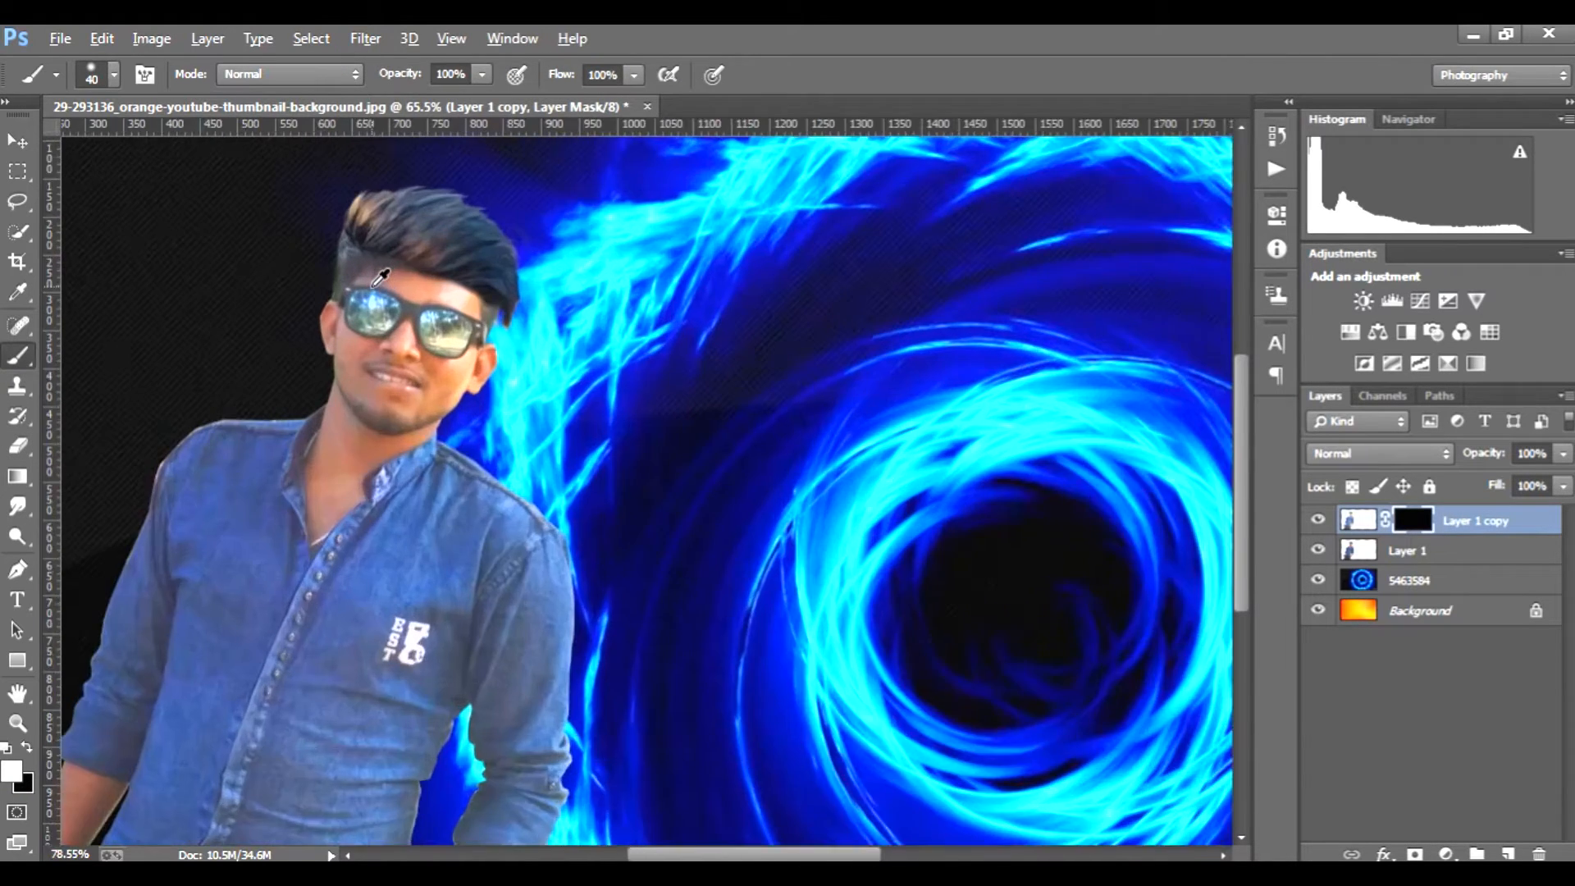
{"action": "mouse_move", "coordinate": [369, 398]}
{"action": "left_mouse_down"}
{"action": "mouse_move", "coordinate": [364, 432]}
{"action": "mouse_move", "coordinate": [312, 398]}
{"action": "mouse_move", "coordinate": [345, 529]}
{"action": "mouse_move", "coordinate": [400, 479]}
{"action": "mouse_move", "coordinate": [516, 477]}
{"action": "mouse_move", "coordinate": [428, 498]}
{"action": "mouse_move", "coordinate": [545, 433]}
{"action": "mouse_move", "coordinate": [402, 416]}
{"action": "left_mouse_up"}
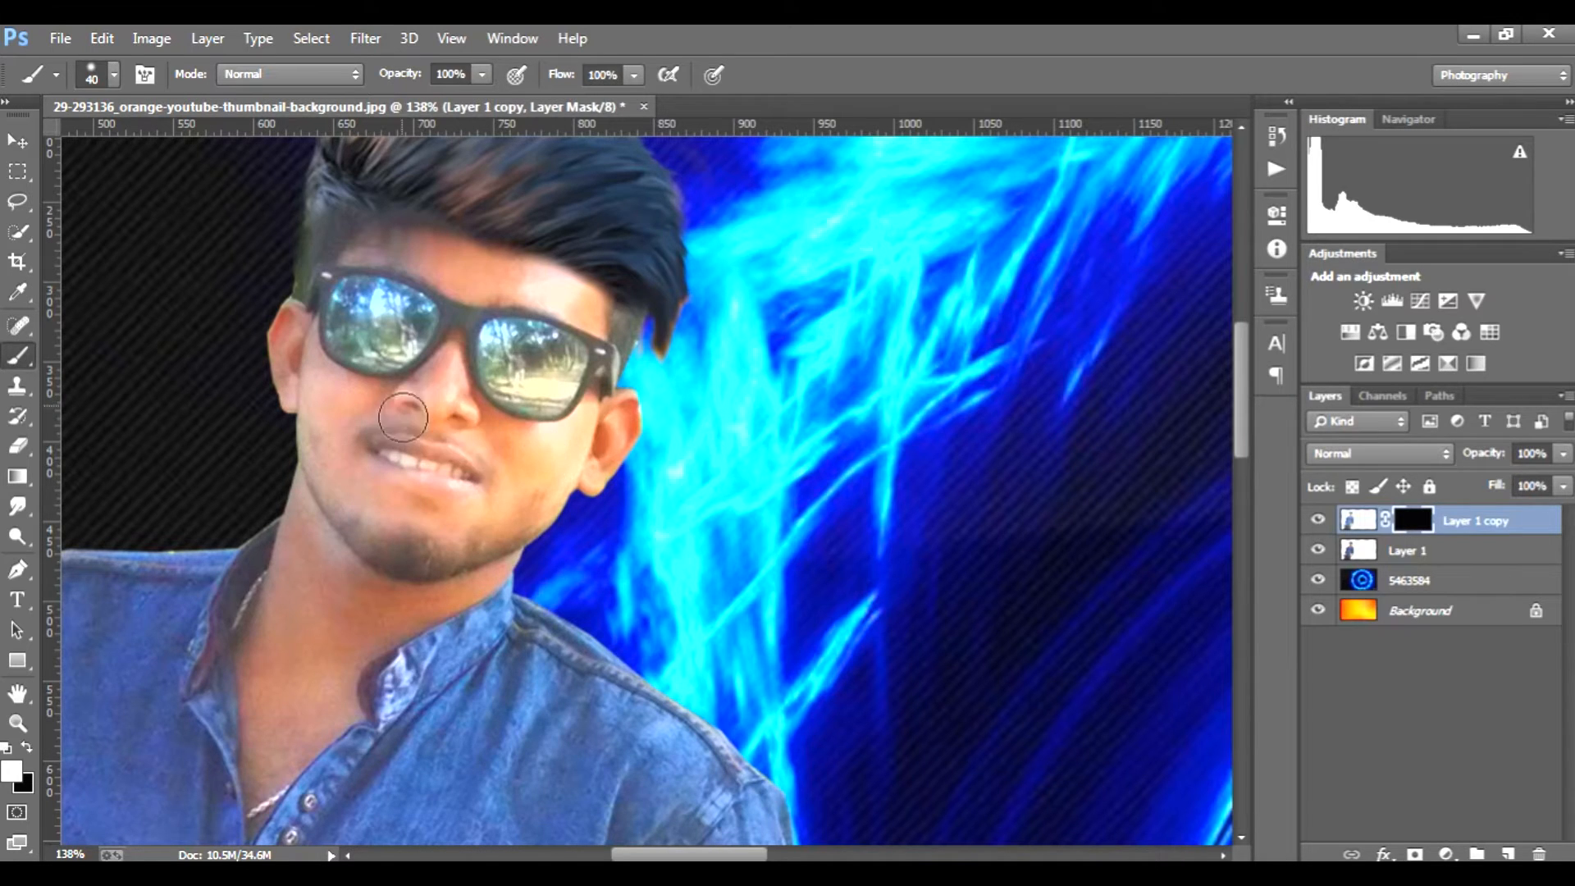
{"action": "left_click", "coordinate": [1406, 811]}
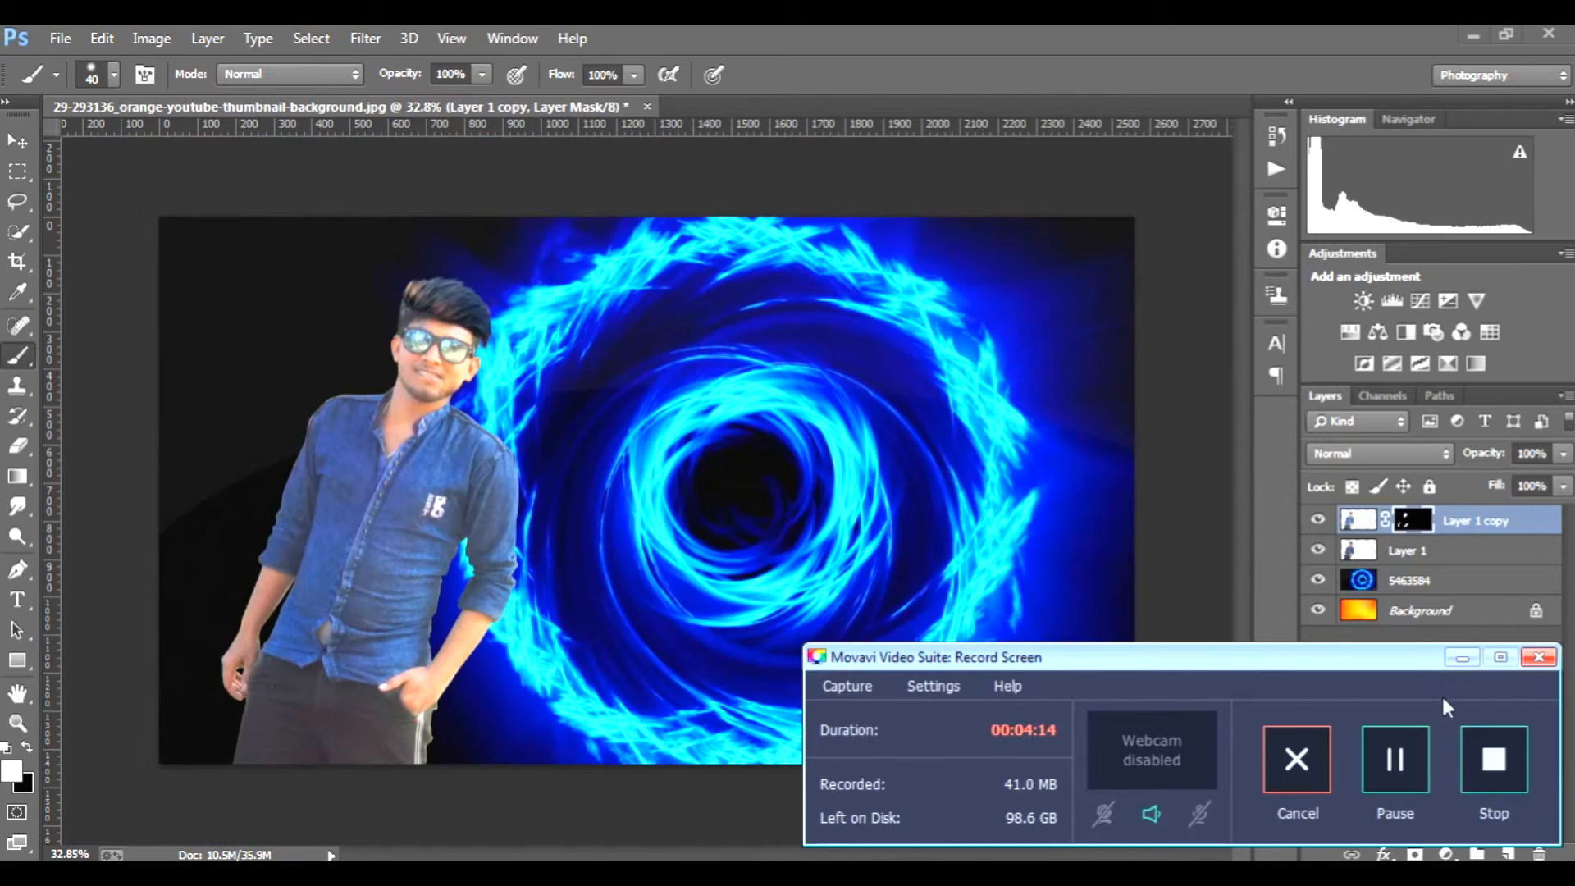
{"action": "left_click", "coordinate": [1461, 663]}
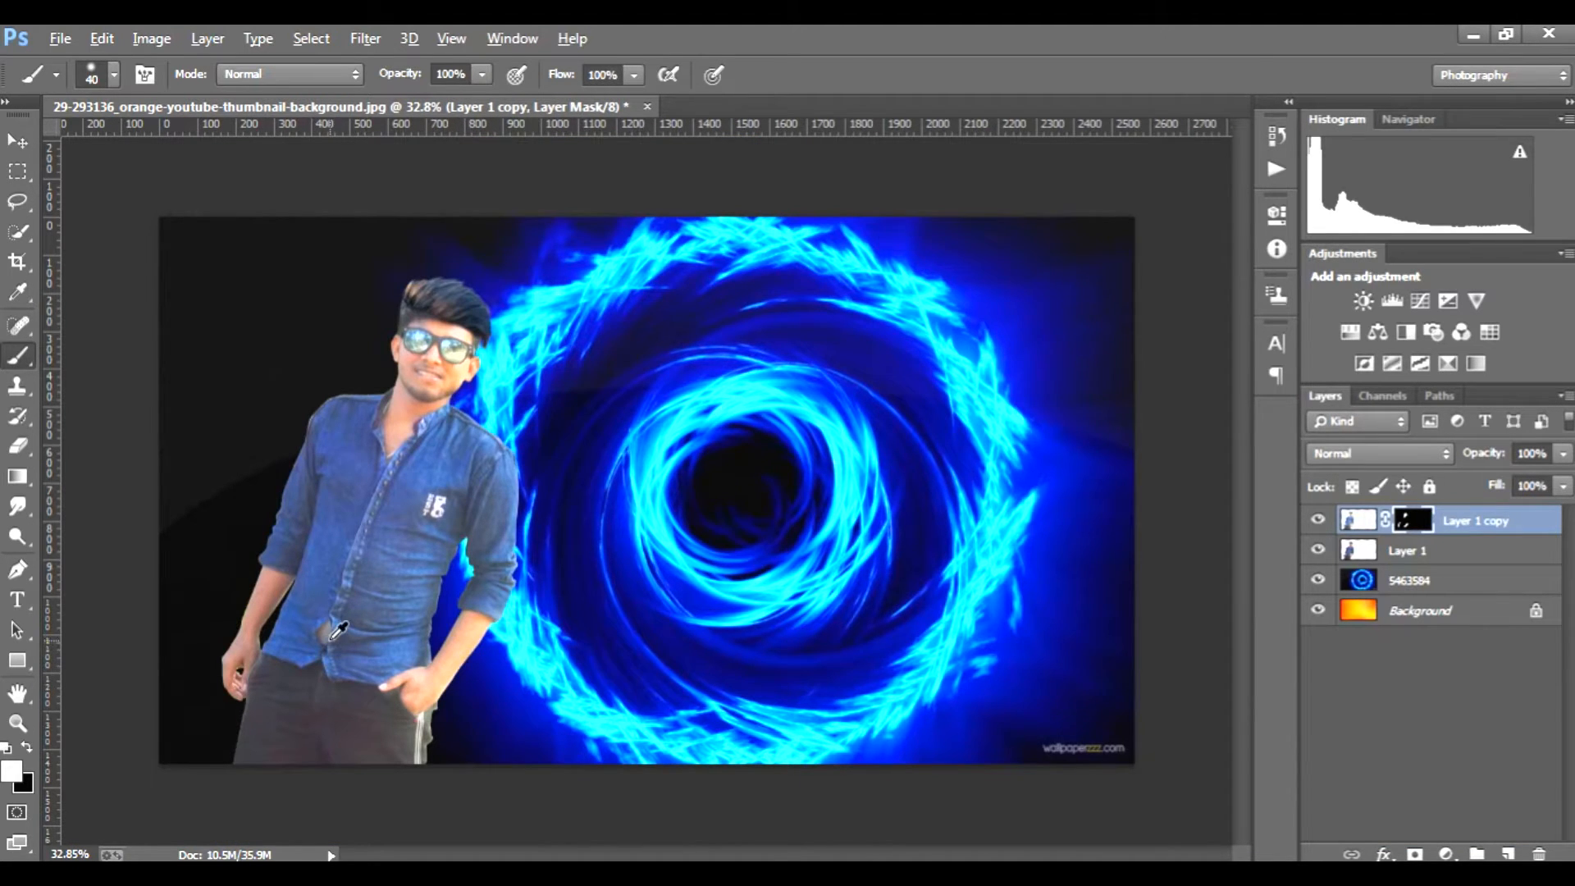
{"action": "scroll", "coordinate": [330, 640], "scroll_direction": "up", "scroll_amount": 4}
{"action": "left_click_drag", "start_coordinate": [293, 644], "coordinate": [283, 660]}
{"action": "scroll", "coordinate": [414, 696], "scroll_direction": "down", "scroll_amount": 6}
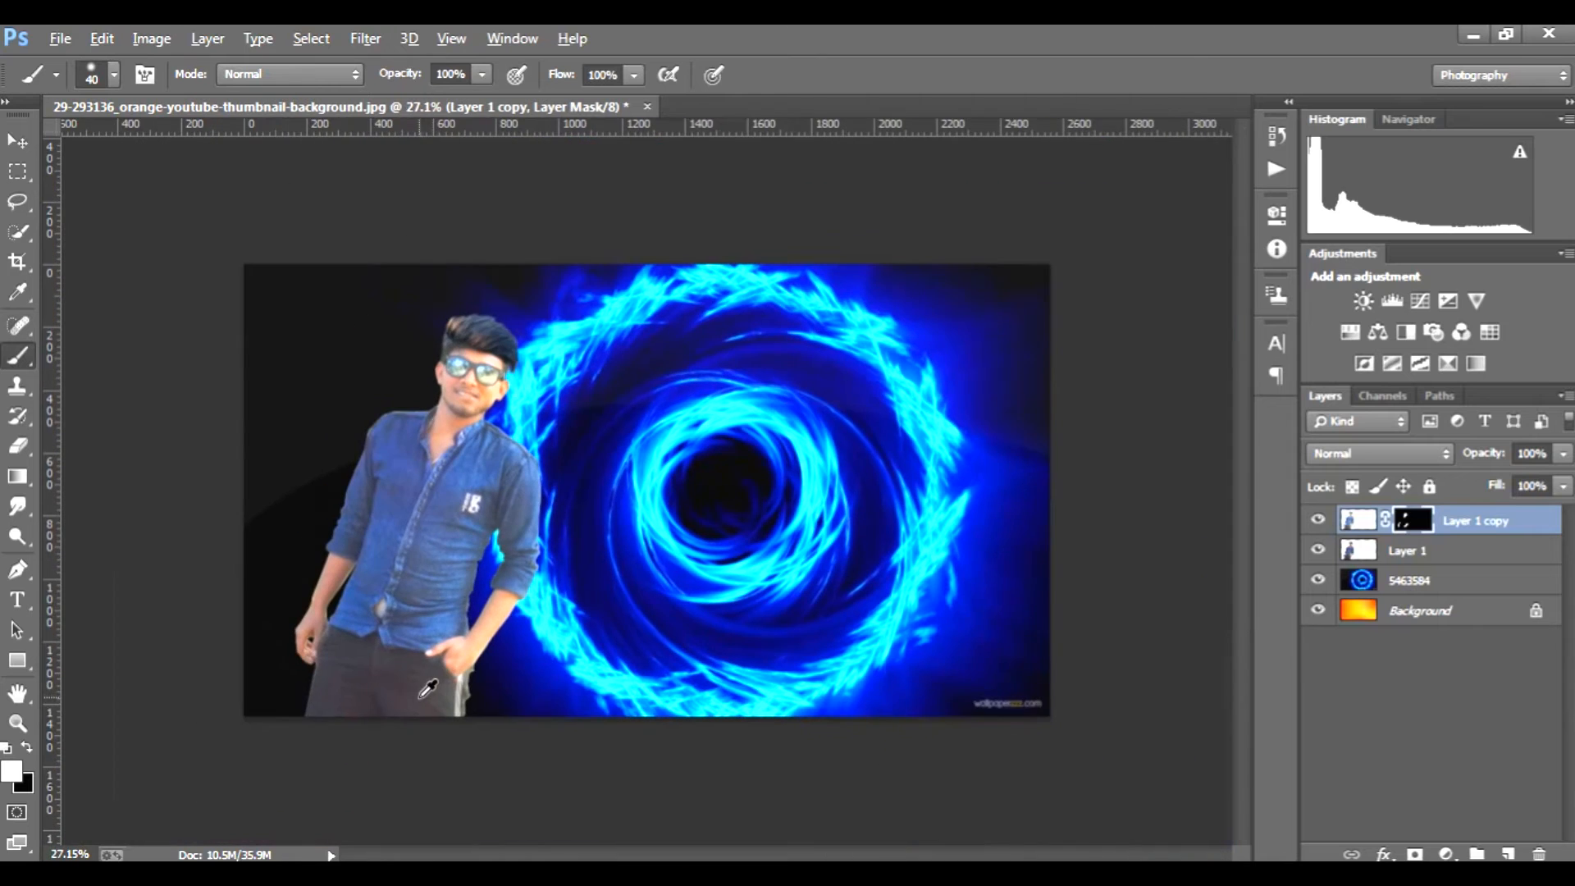
{"action": "scroll", "coordinate": [427, 689], "scroll_direction": "up", "scroll_amount": 1}
{"action": "scroll", "coordinate": [431, 686], "scroll_direction": "down", "scroll_amount": 1}
{"action": "scroll", "coordinate": [438, 682], "scroll_direction": "up", "scroll_amount": 1}
{"action": "key", "text": "alt"}
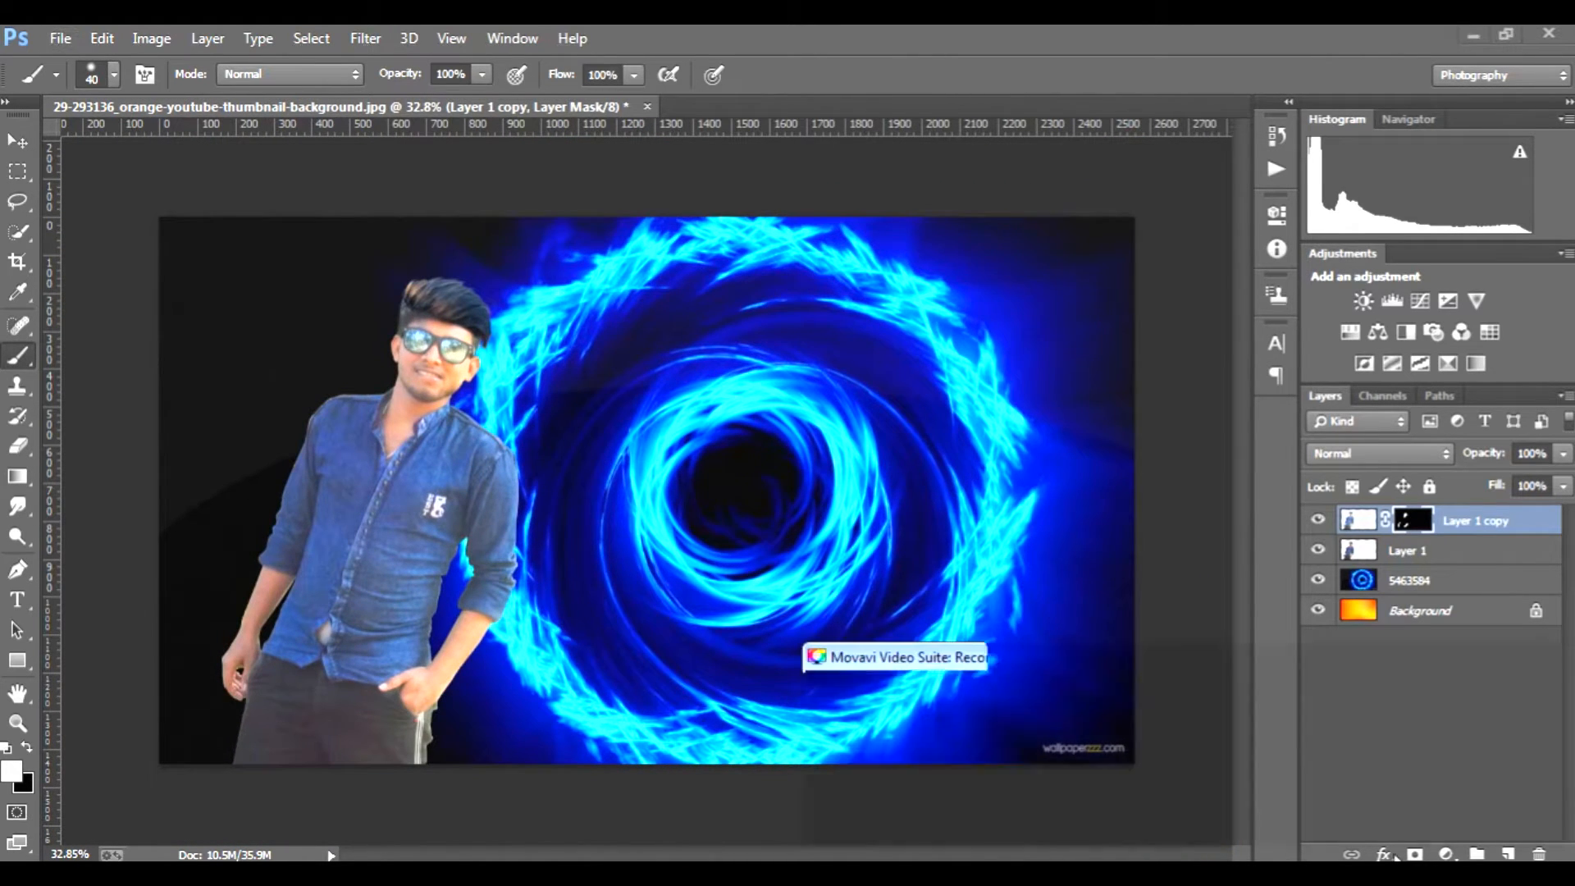
{"action": "left_click", "coordinate": [1463, 658]}
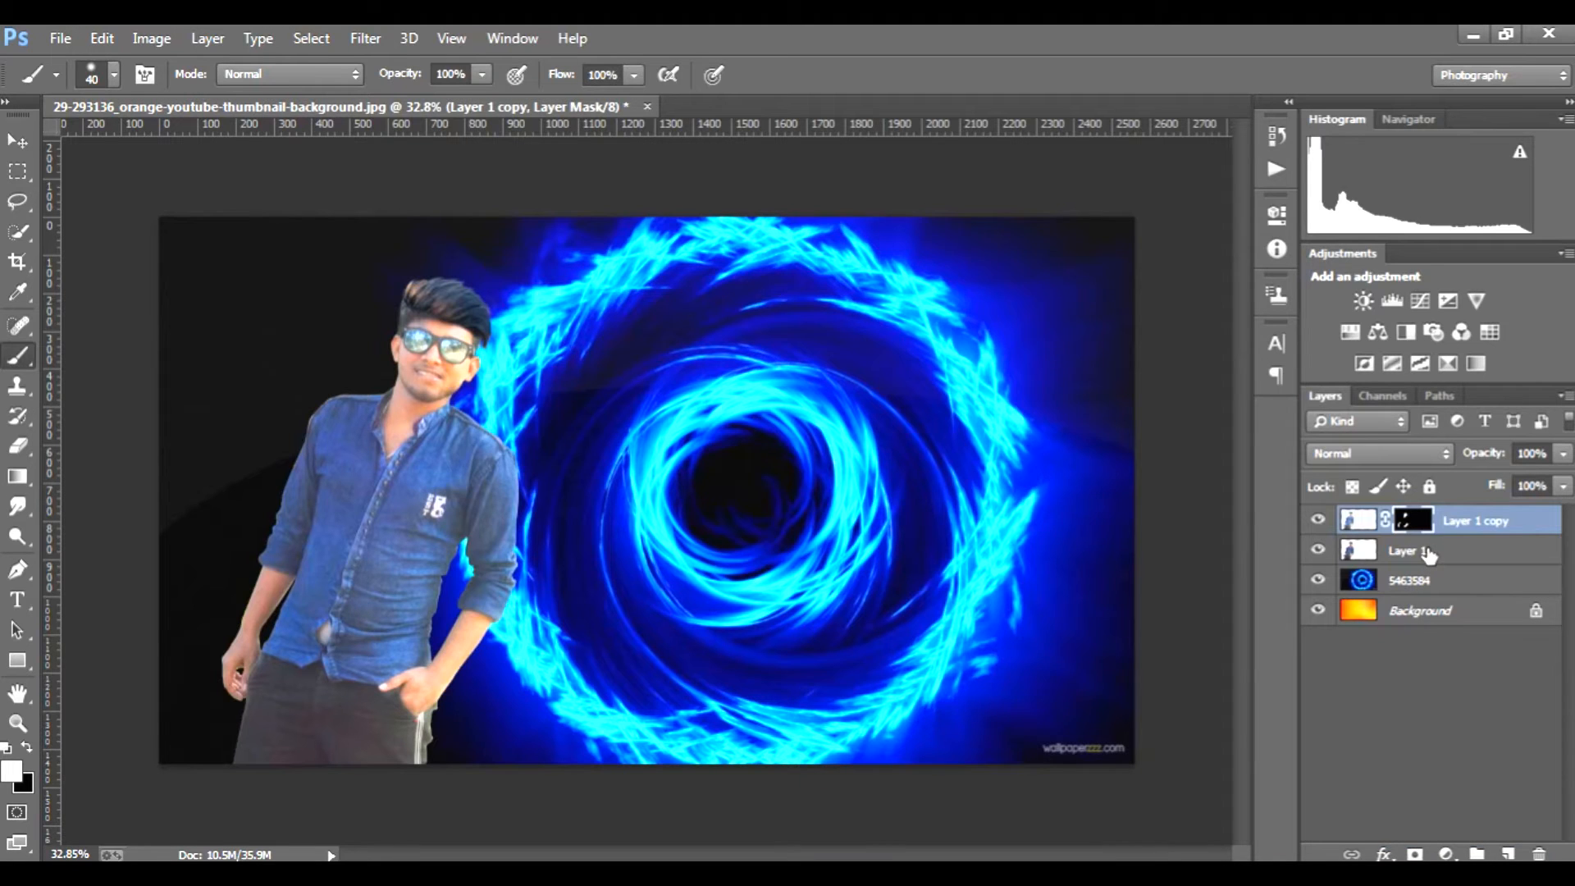
Step: Merge the masked Layer 1 copy and Layer 1 into a single layer
{"action": "left_click", "coordinate": [1424, 550], "text": "shift"}
{"action": "right_click", "coordinate": [1427, 551]}
{"action": "left_click", "coordinate": [1054, 690]}
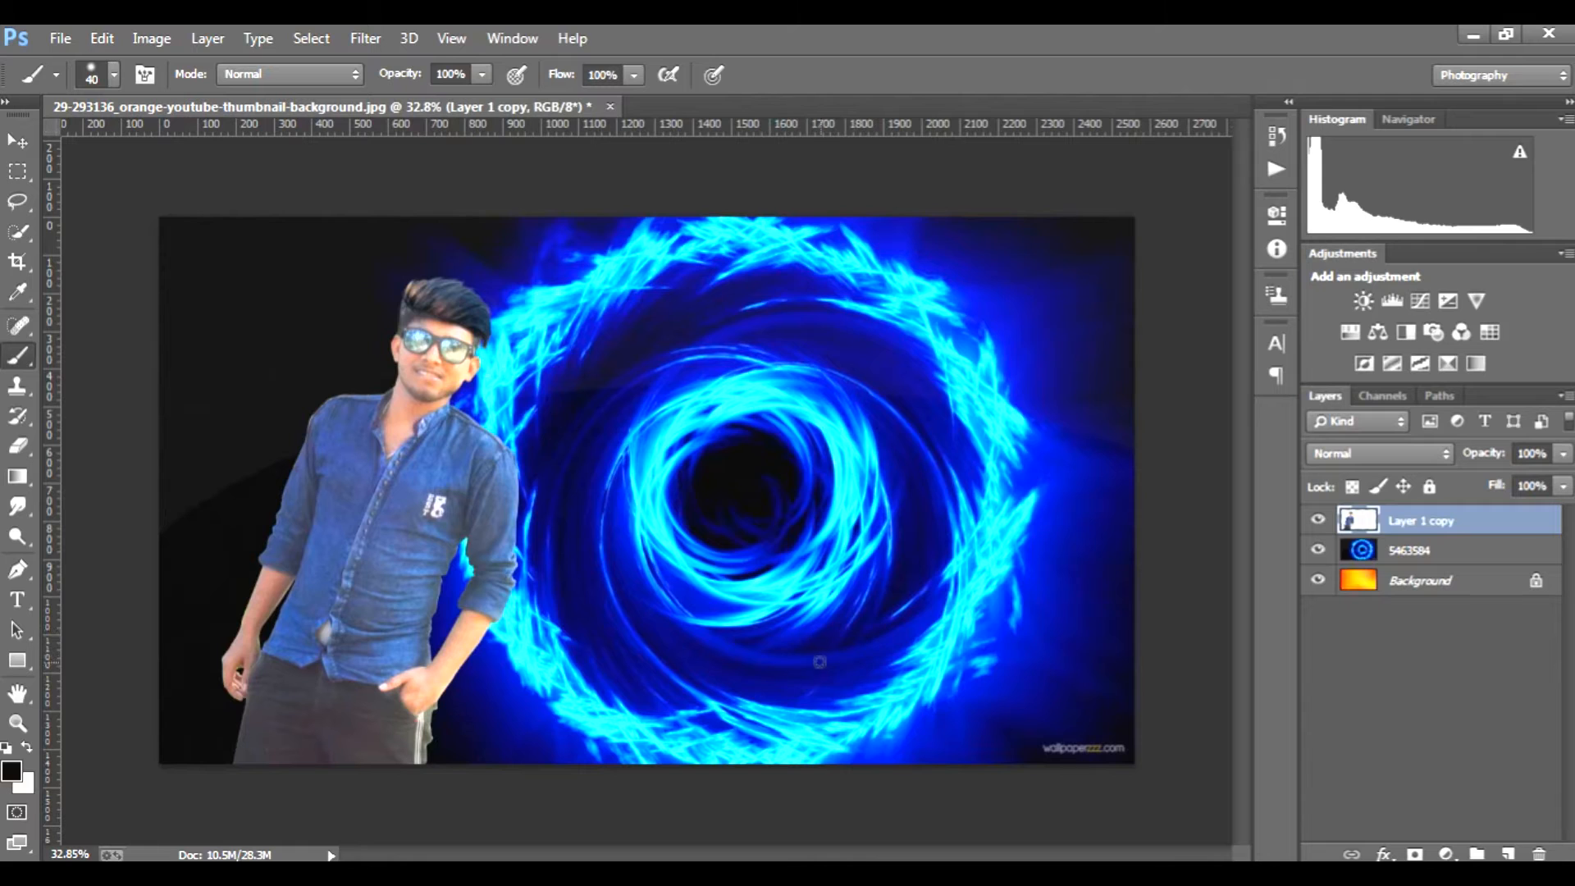
{"action": "left_click", "coordinate": [1399, 551]}
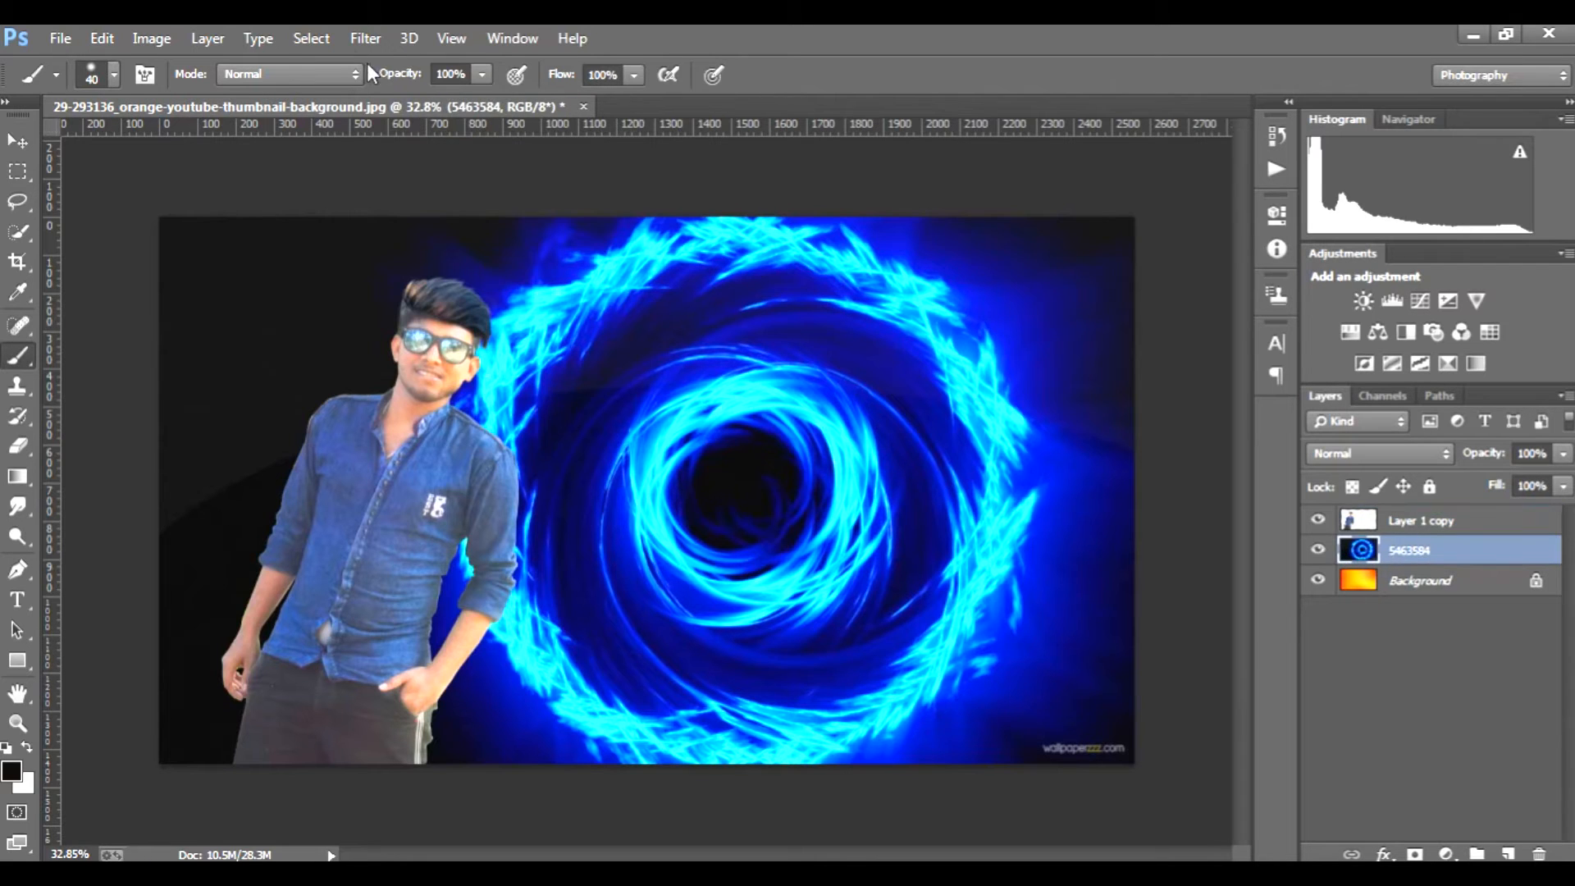
{"action": "left_click", "coordinate": [365, 37]}
{"action": "mouse_move", "coordinate": [652, 316]}
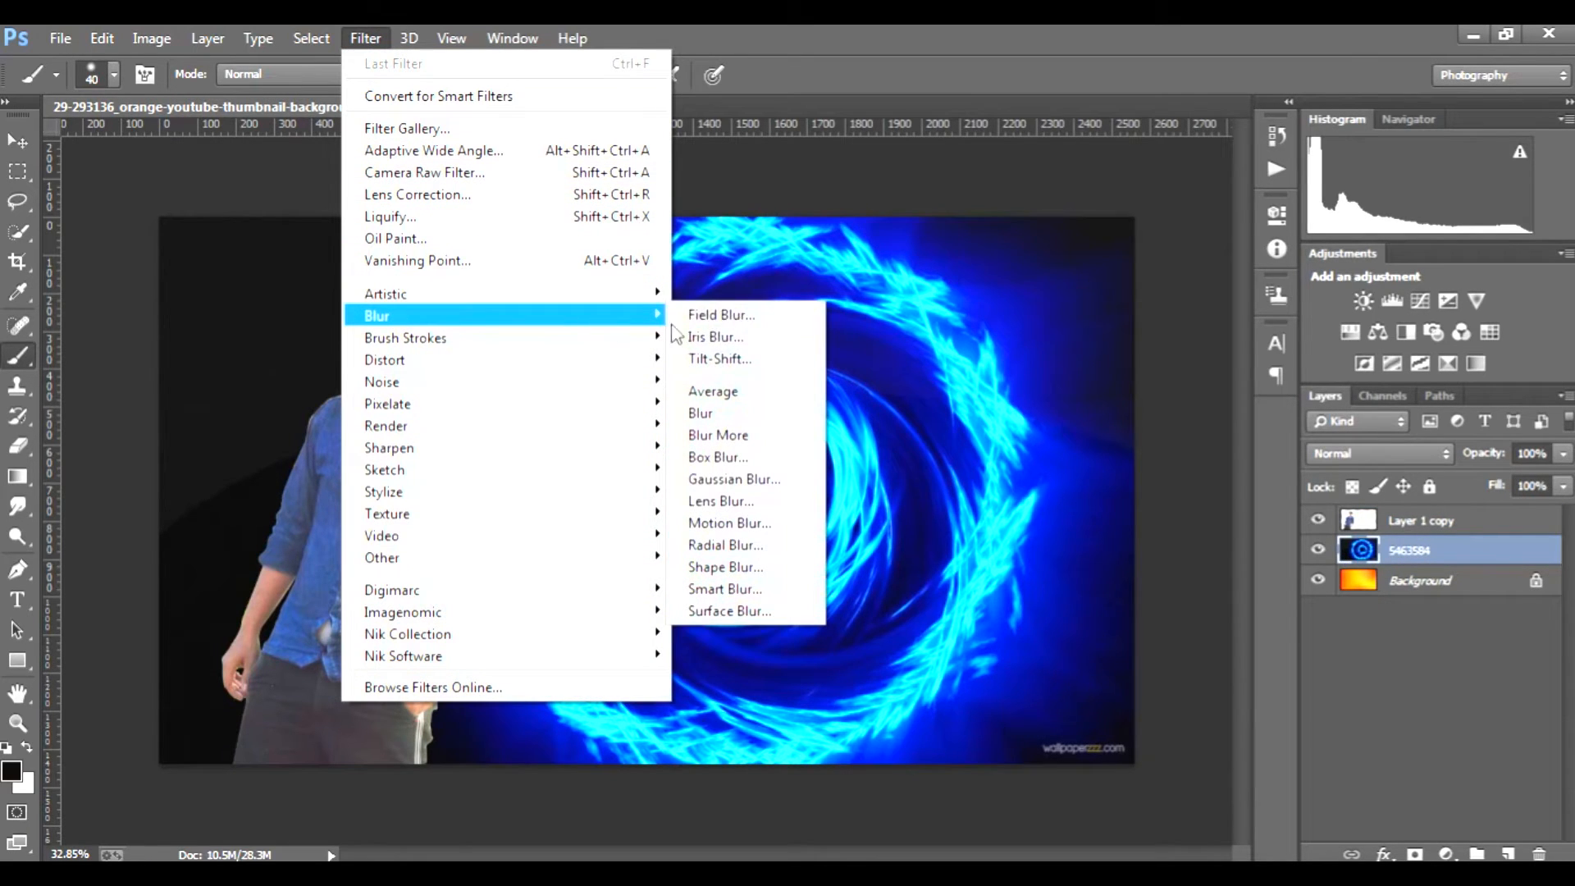
{"action": "left_click", "coordinate": [721, 457]}
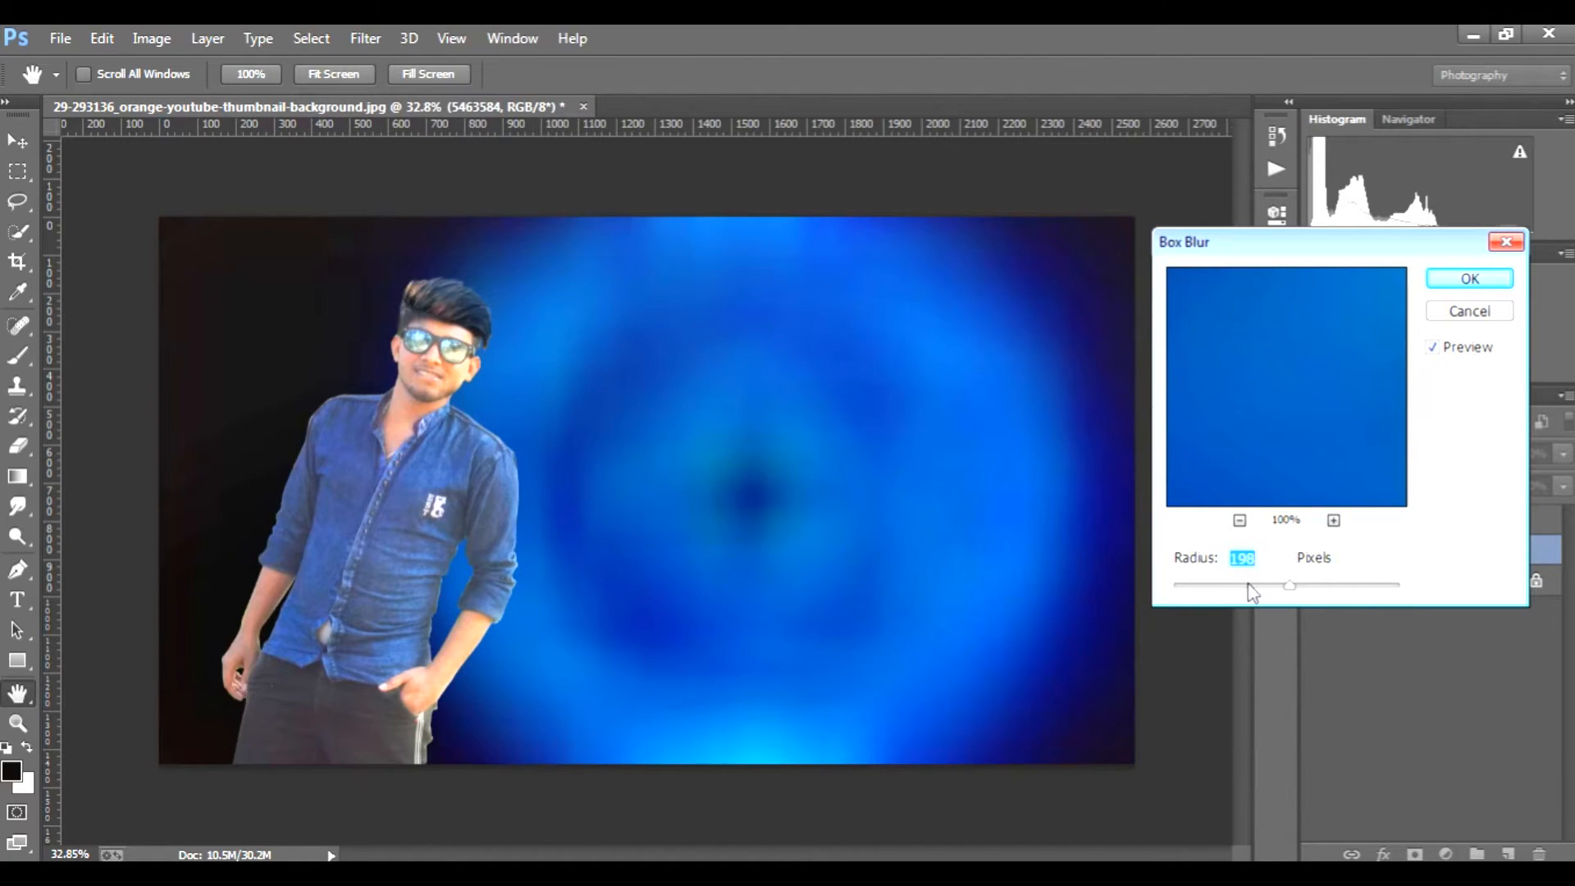
{"action": "left_click", "coordinate": [1249, 585]}
{"action": "left_click_drag", "start_coordinate": [1247, 586], "coordinate": [1236, 587]}
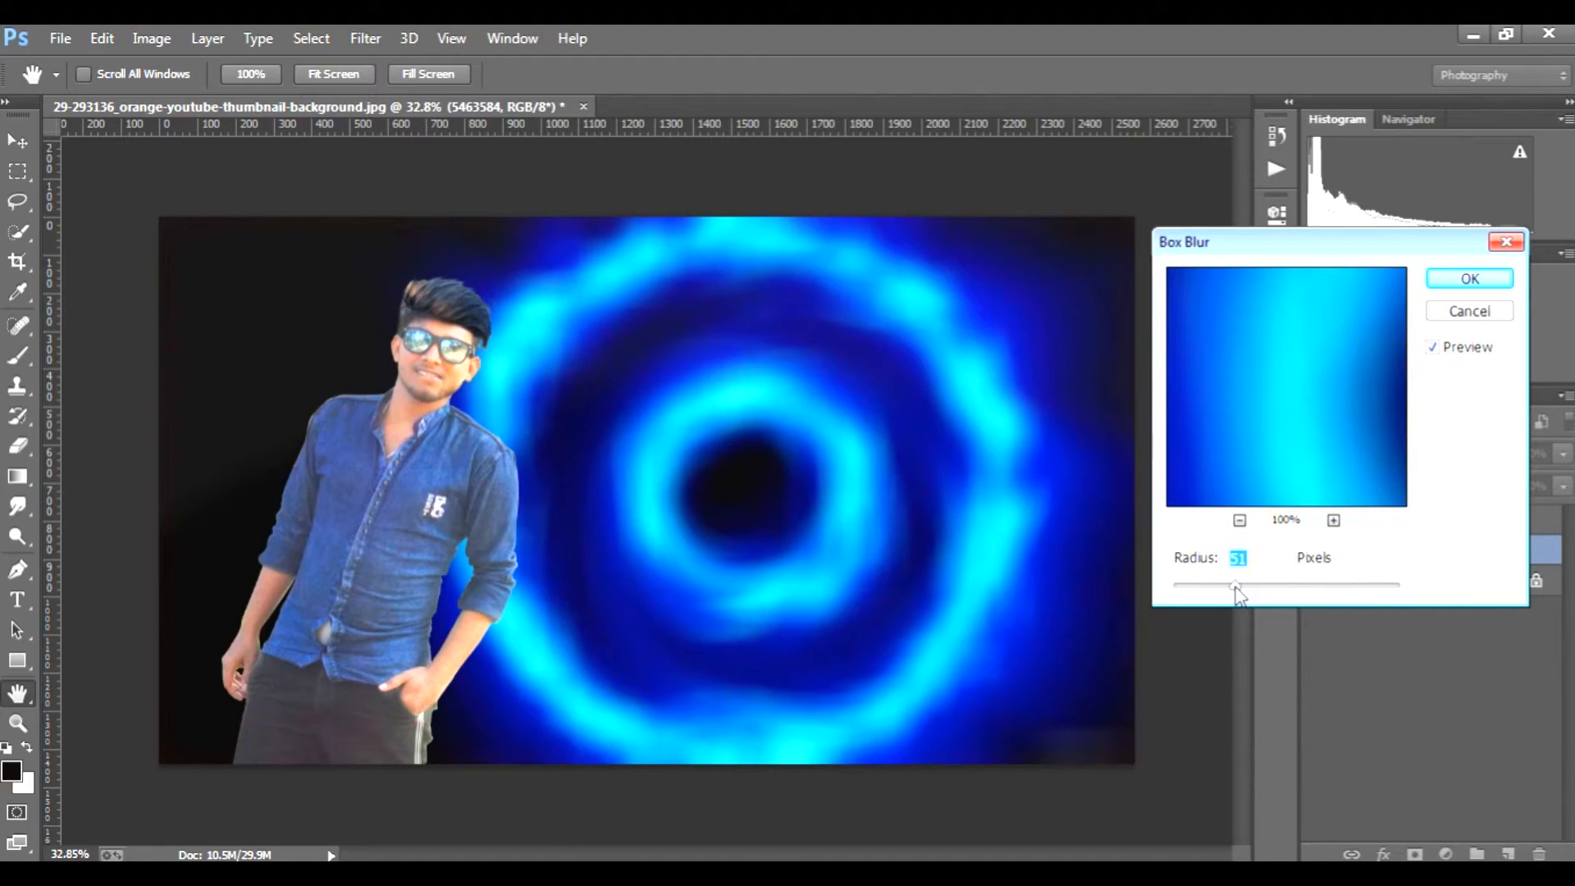
{"action": "left_click", "coordinate": [1438, 315]}
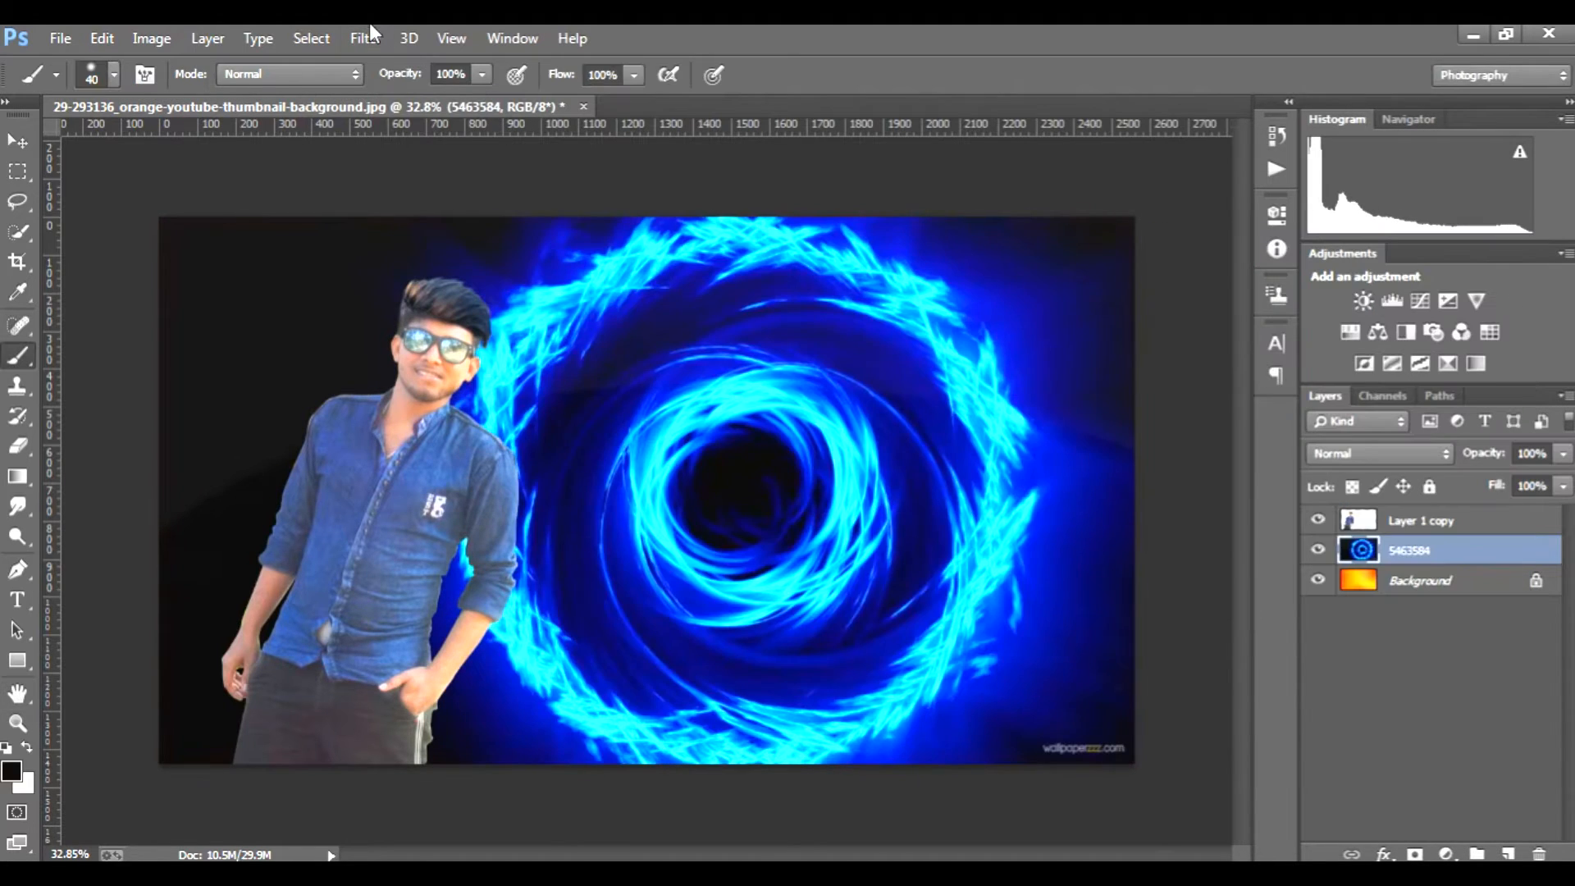
Step: Apply a Motion Blur with angle 0° and distance 215 pixels to the 5463584 swirl layer, and reselect Layer 1 copy
{"action": "left_click", "coordinate": [371, 36]}
{"action": "mouse_move", "coordinate": [394, 318]}
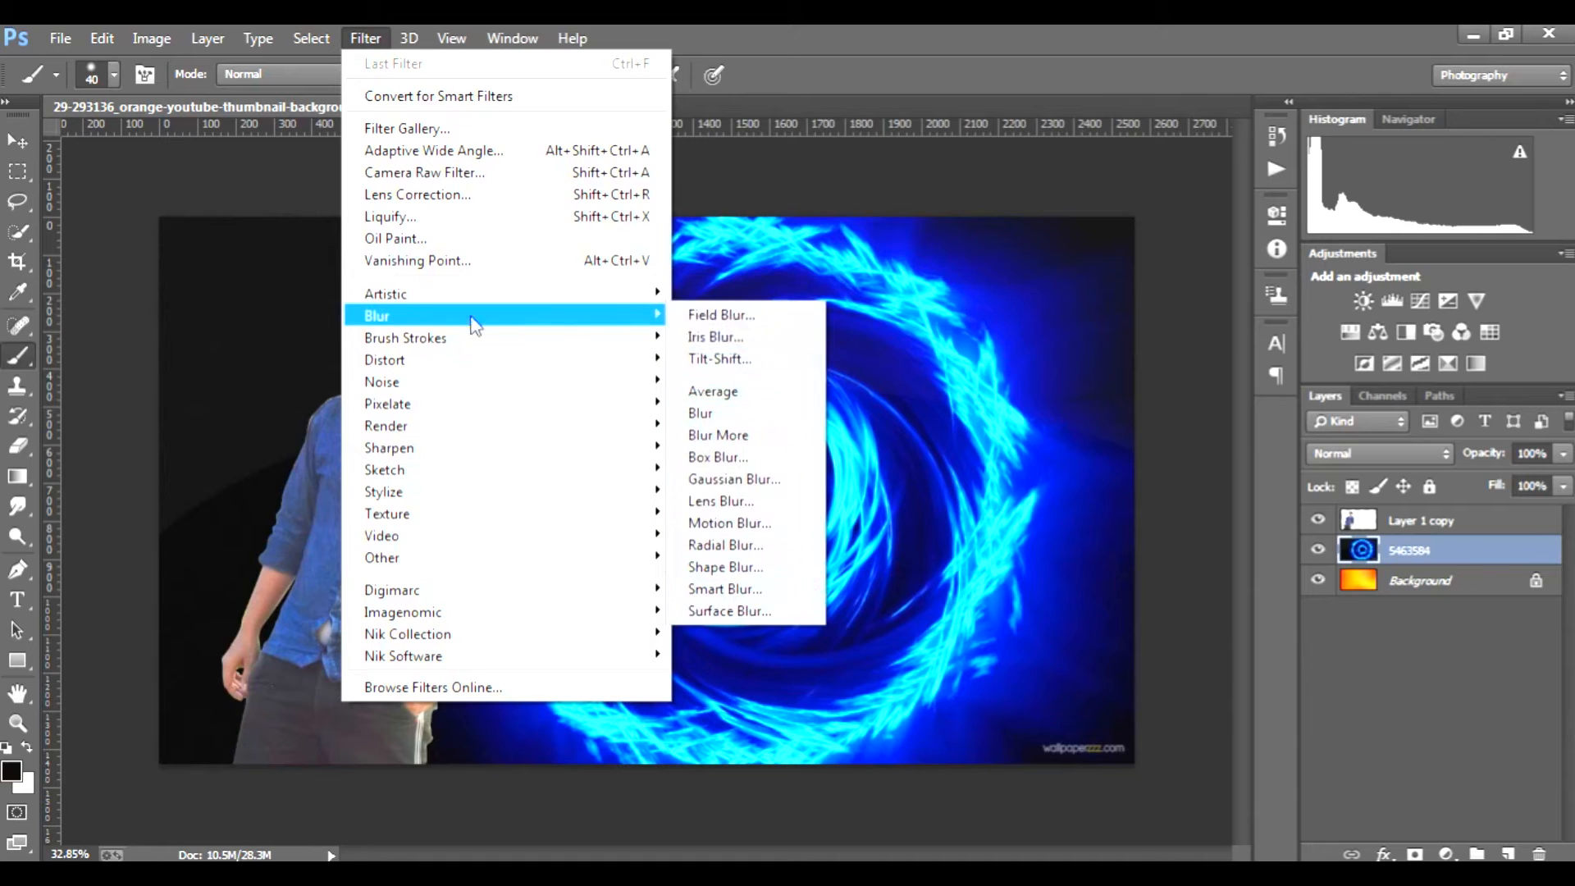
{"action": "left_click", "coordinate": [739, 523]}
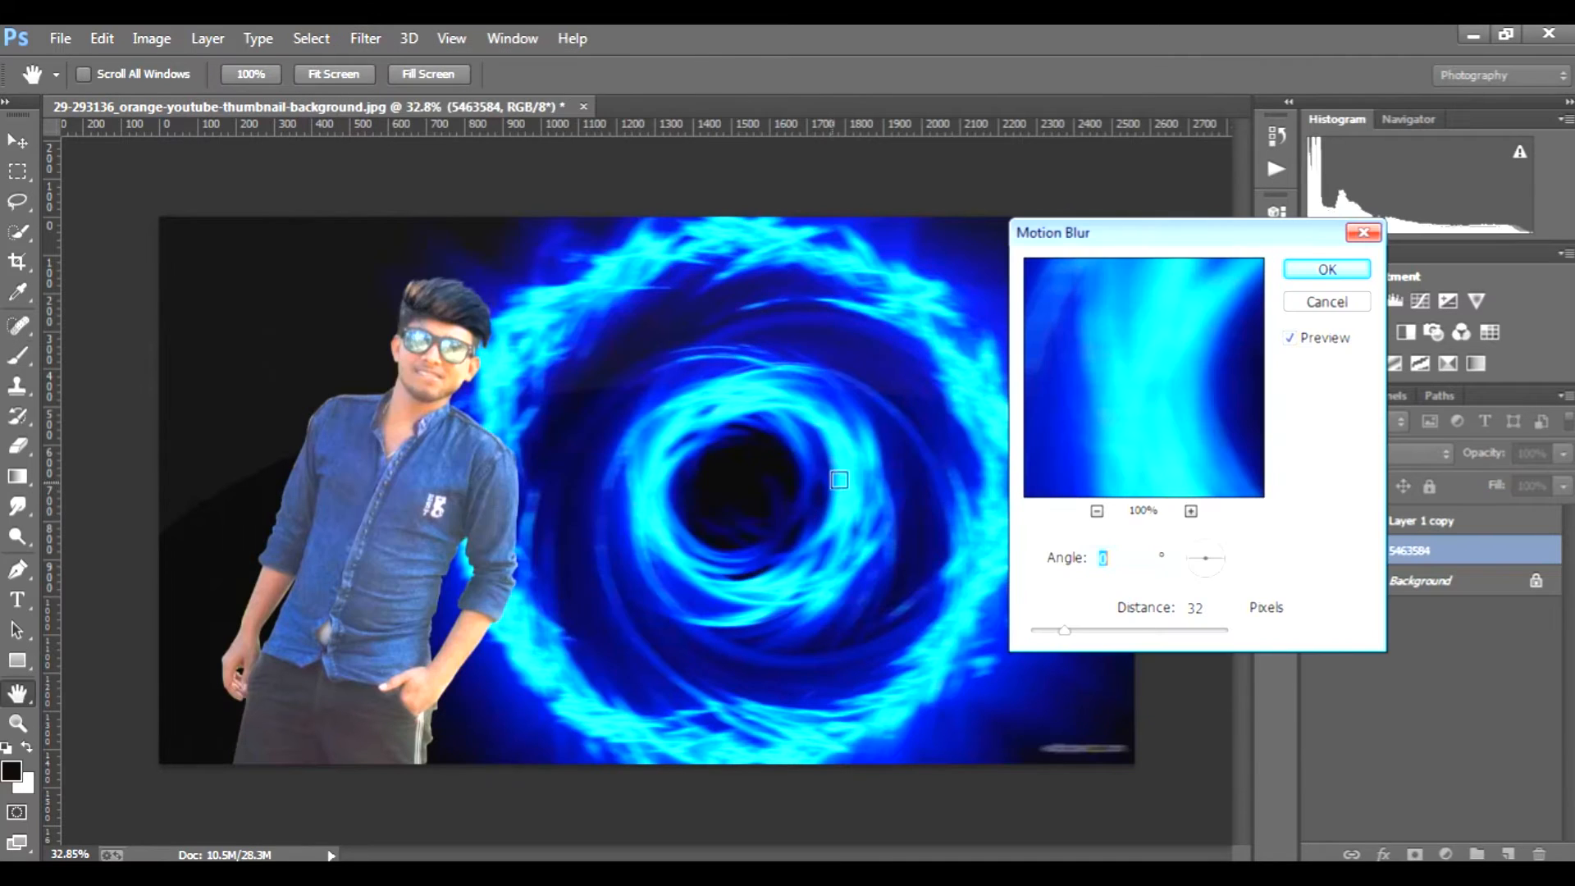
{"action": "left_click_drag", "start_coordinate": [1085, 637], "coordinate": [1141, 631]}
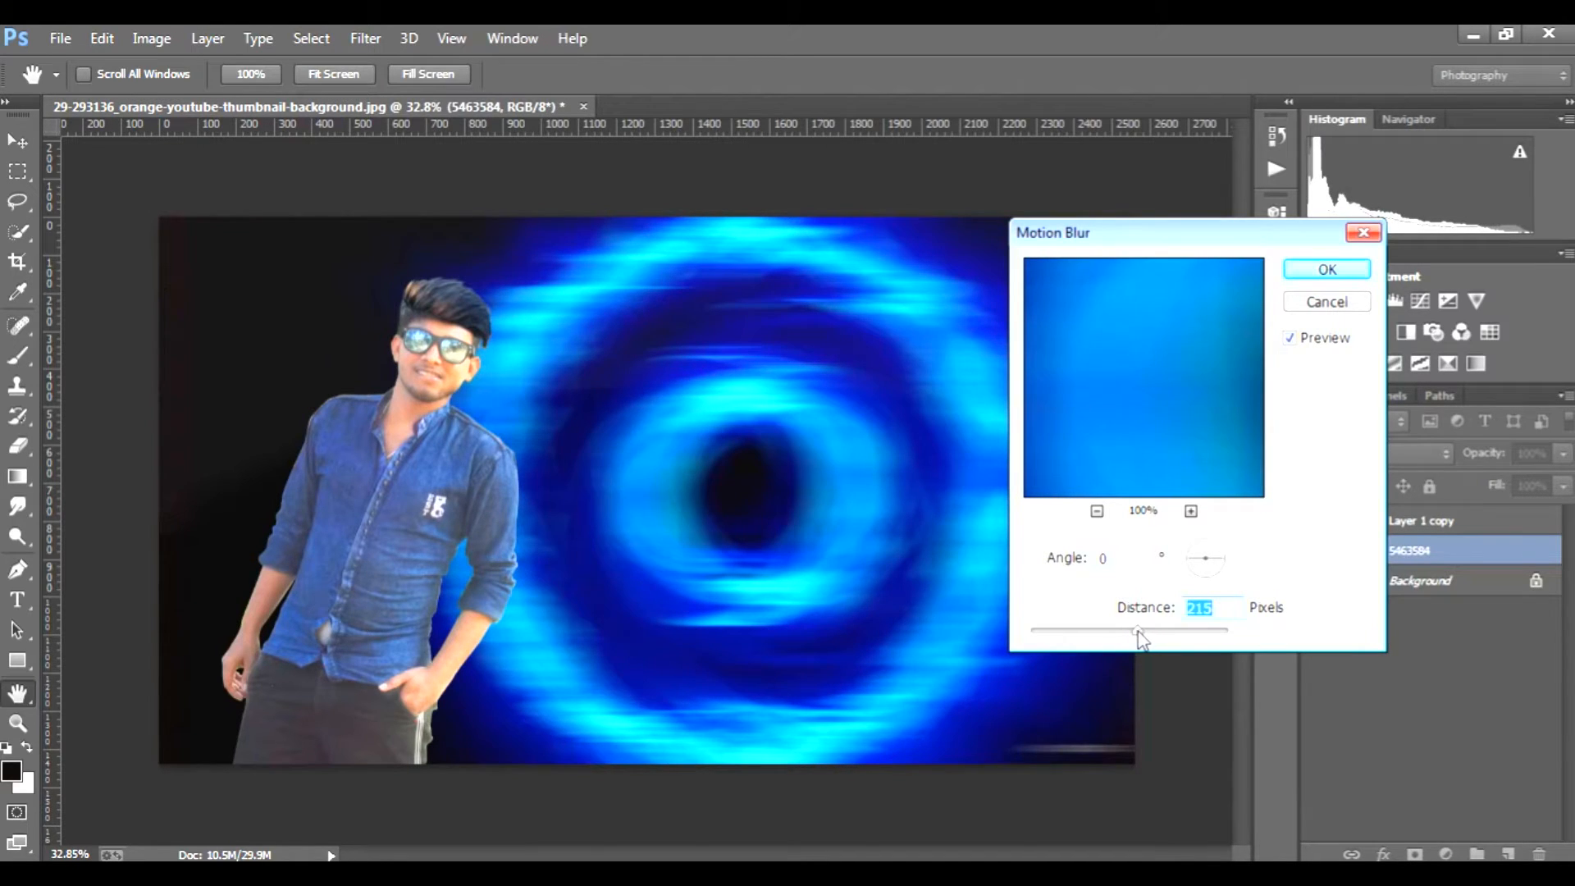
{"action": "left_click", "coordinate": [1322, 271]}
{"action": "key", "text": "b"}
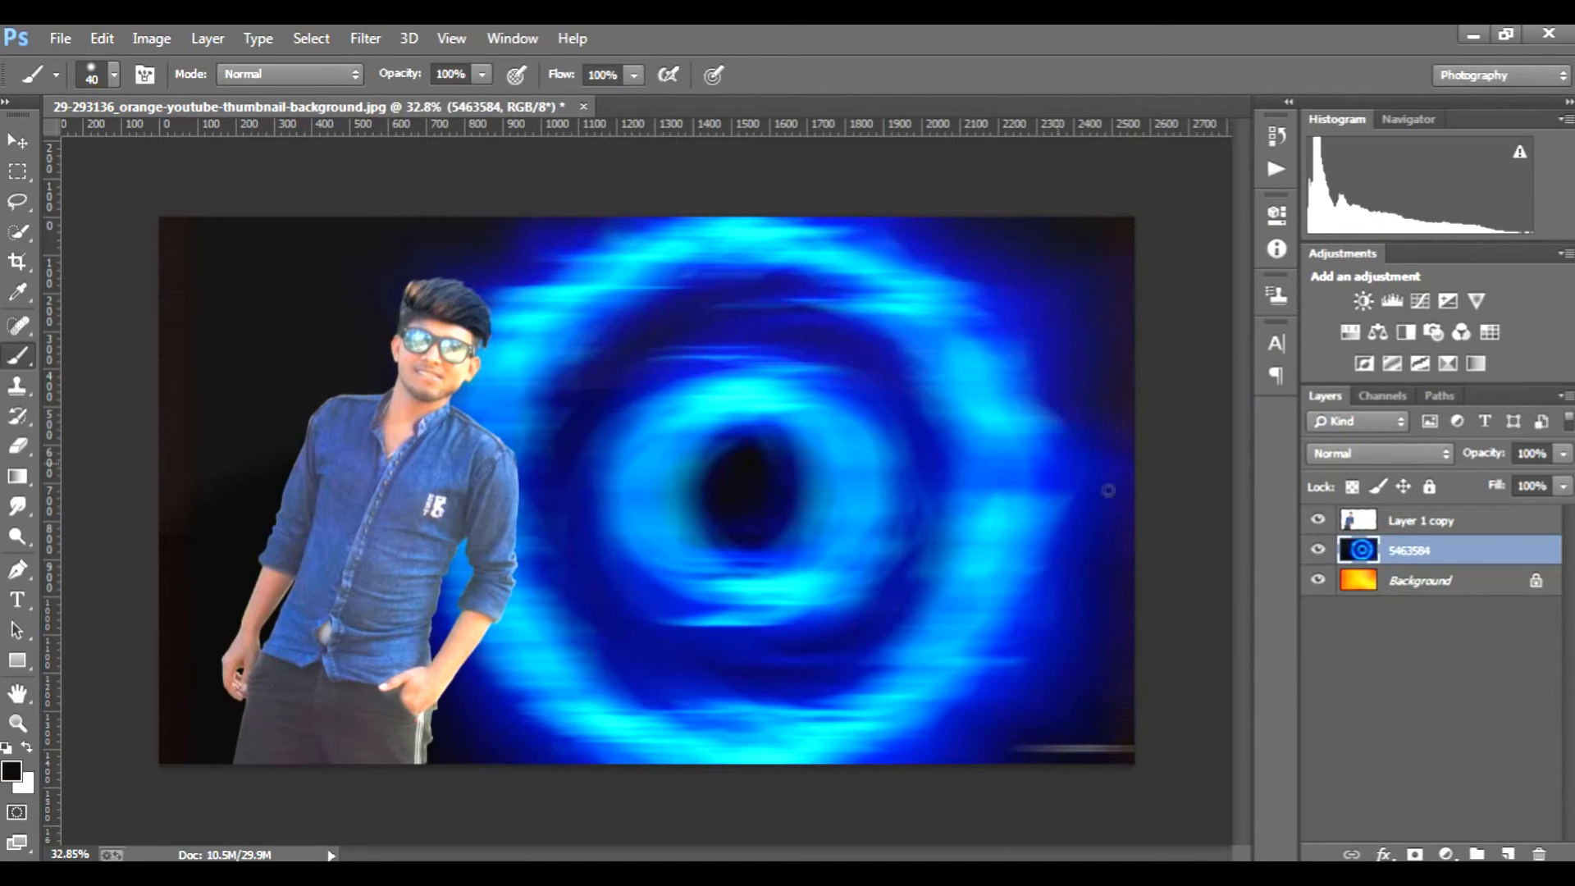
{"action": "left_click", "coordinate": [1463, 526]}
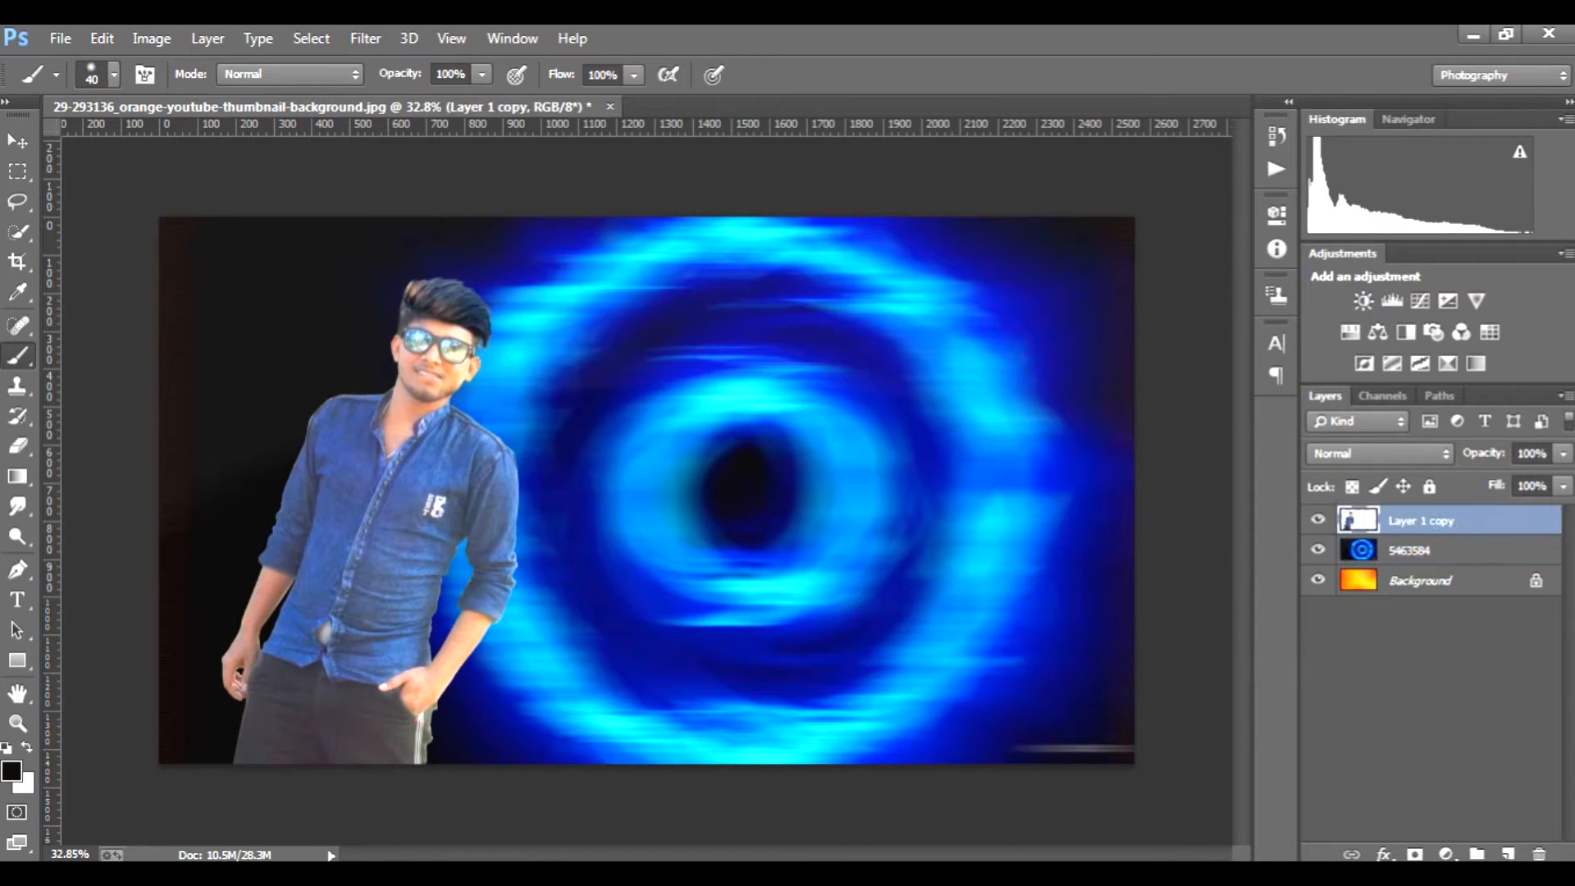
{"action": "left_click", "coordinate": [1463, 659]}
{"action": "double_click", "coordinate": [1527, 521]}
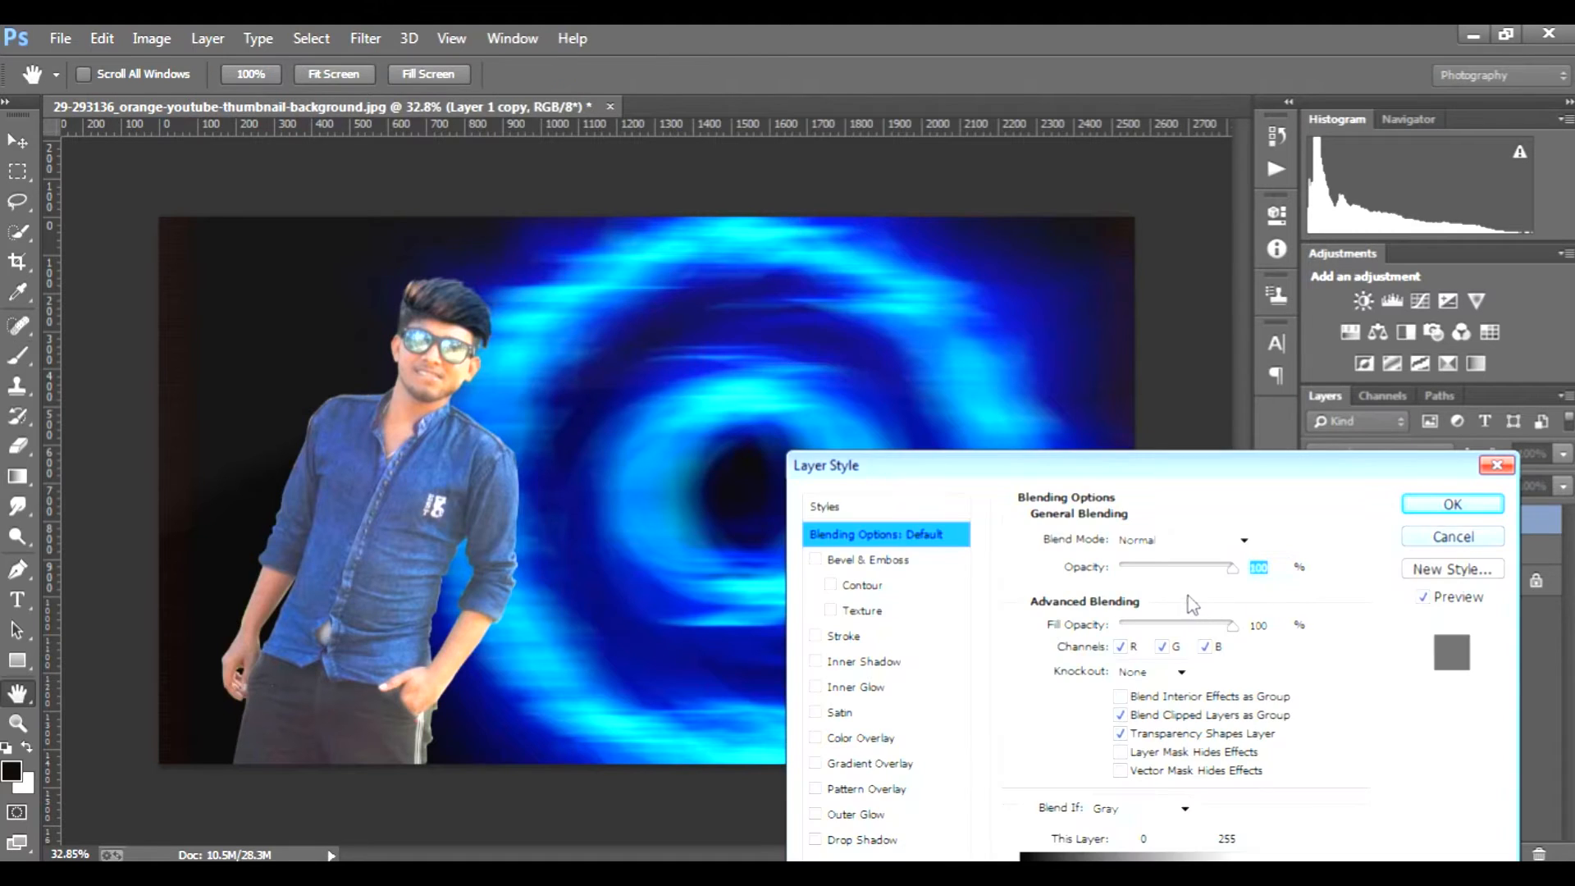
{"action": "left_click", "coordinate": [1476, 539]}
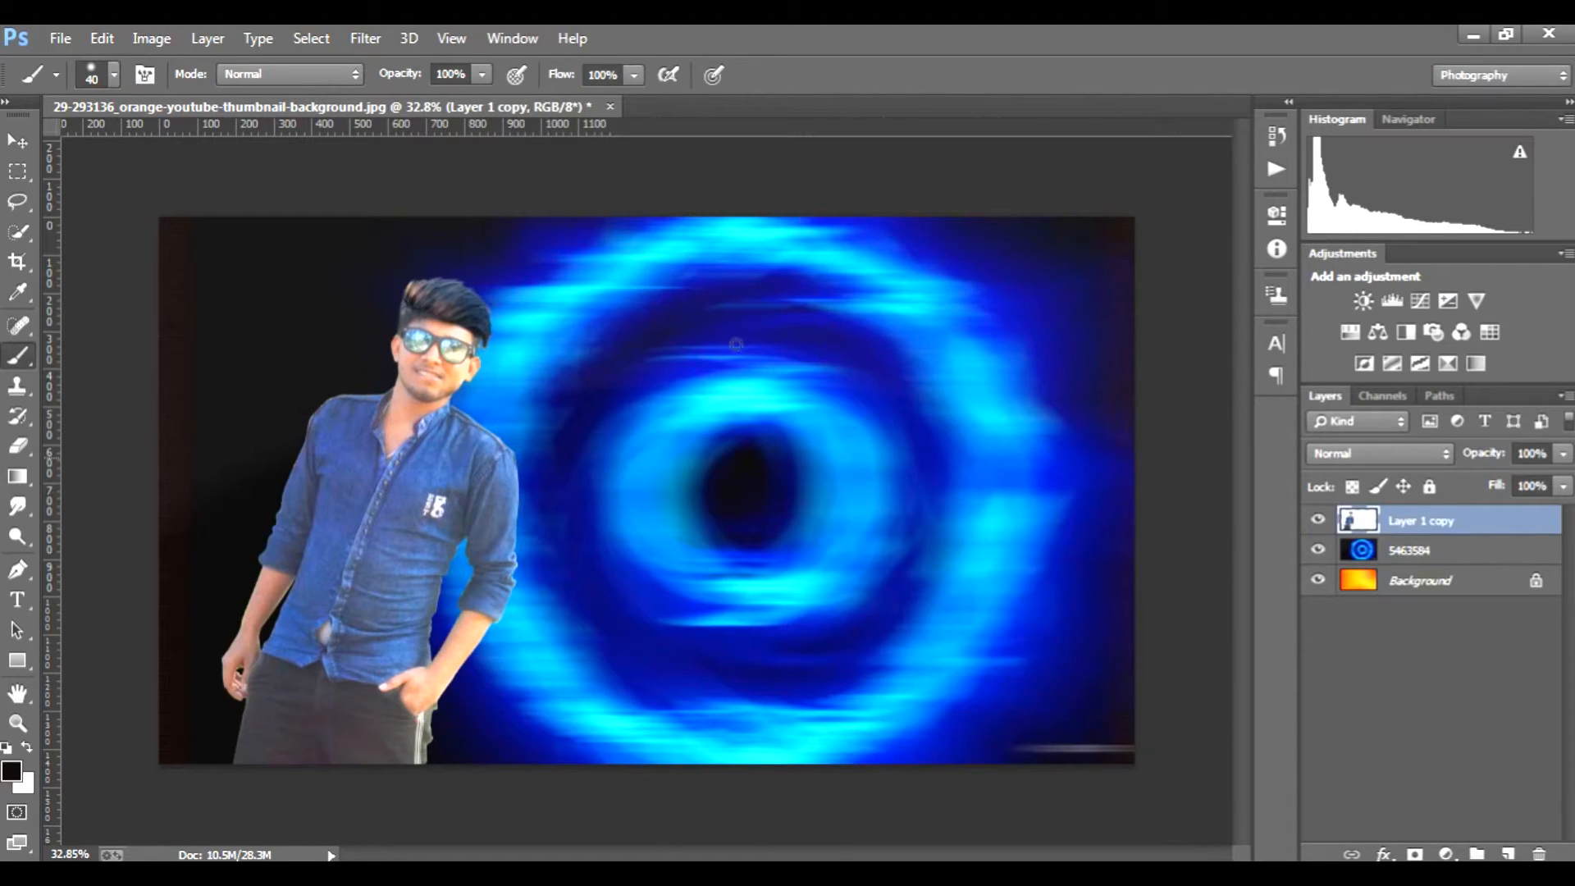
Step: Raise the brightness of Layer 1 copy to 26 with a Brightness/Contrast adjustment
{"action": "left_click", "coordinate": [143, 35]}
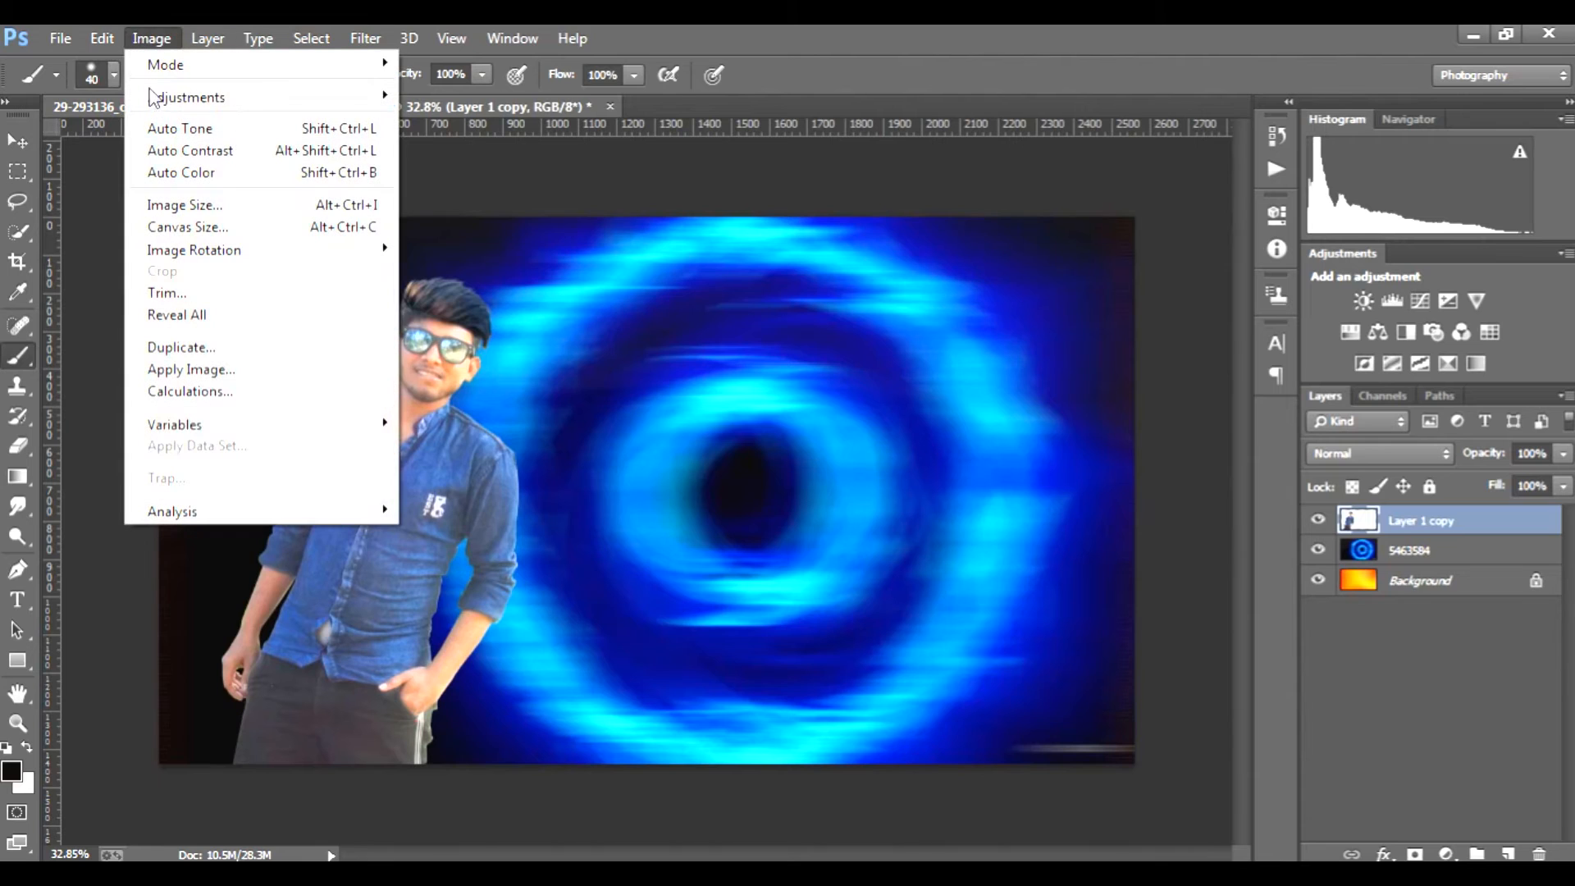
{"action": "mouse_move", "coordinate": [156, 97]}
{"action": "left_click", "coordinate": [432, 102]}
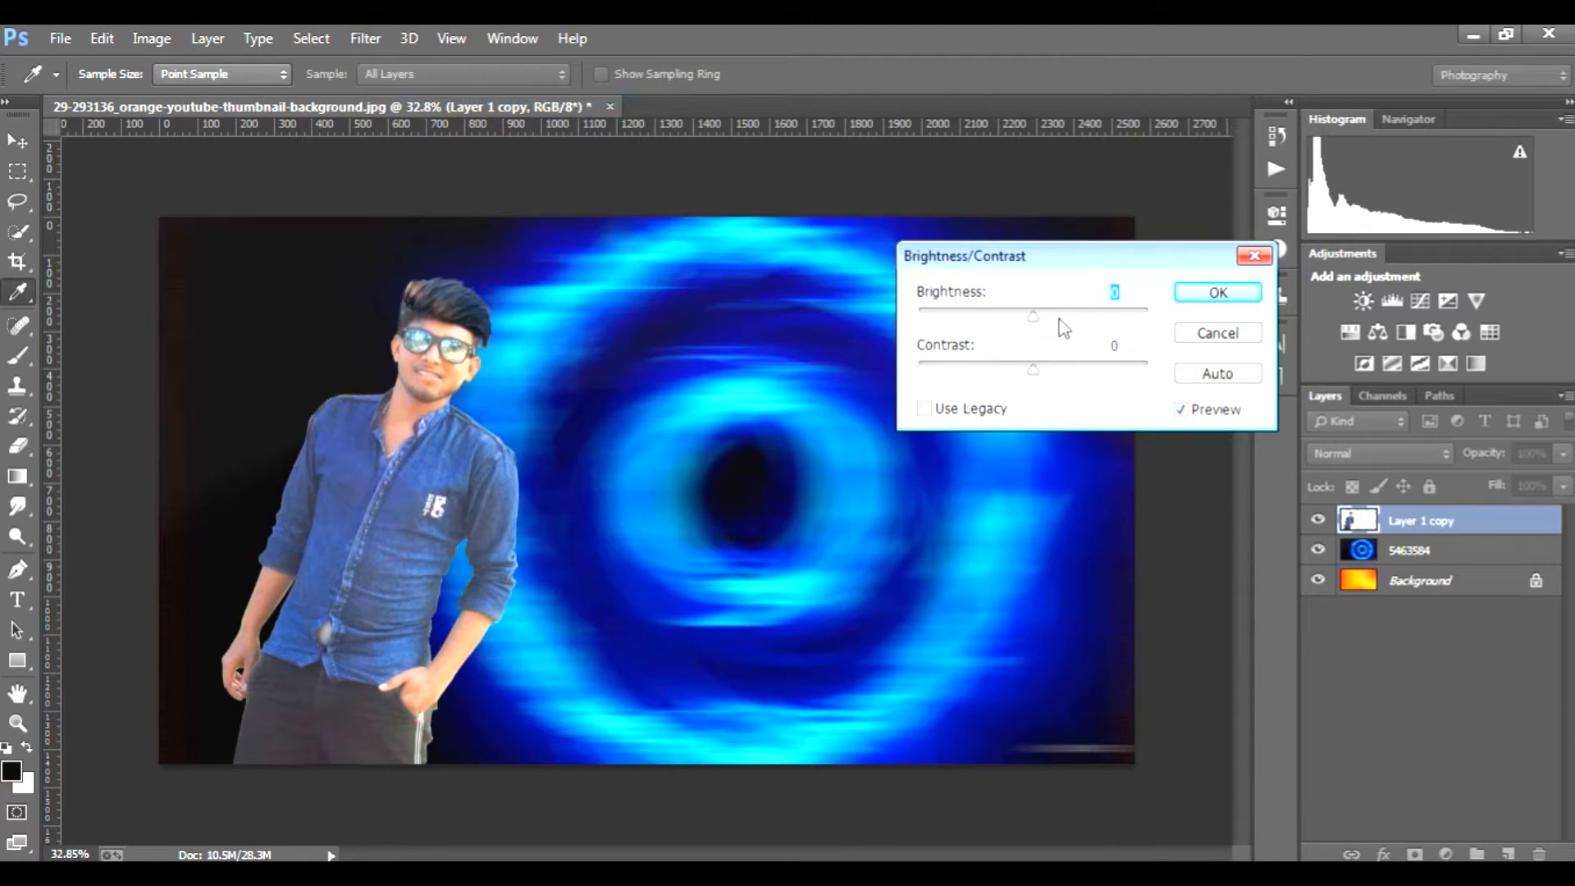
{"action": "left_click_drag", "start_coordinate": [1043, 320], "coordinate": [1059, 320]}
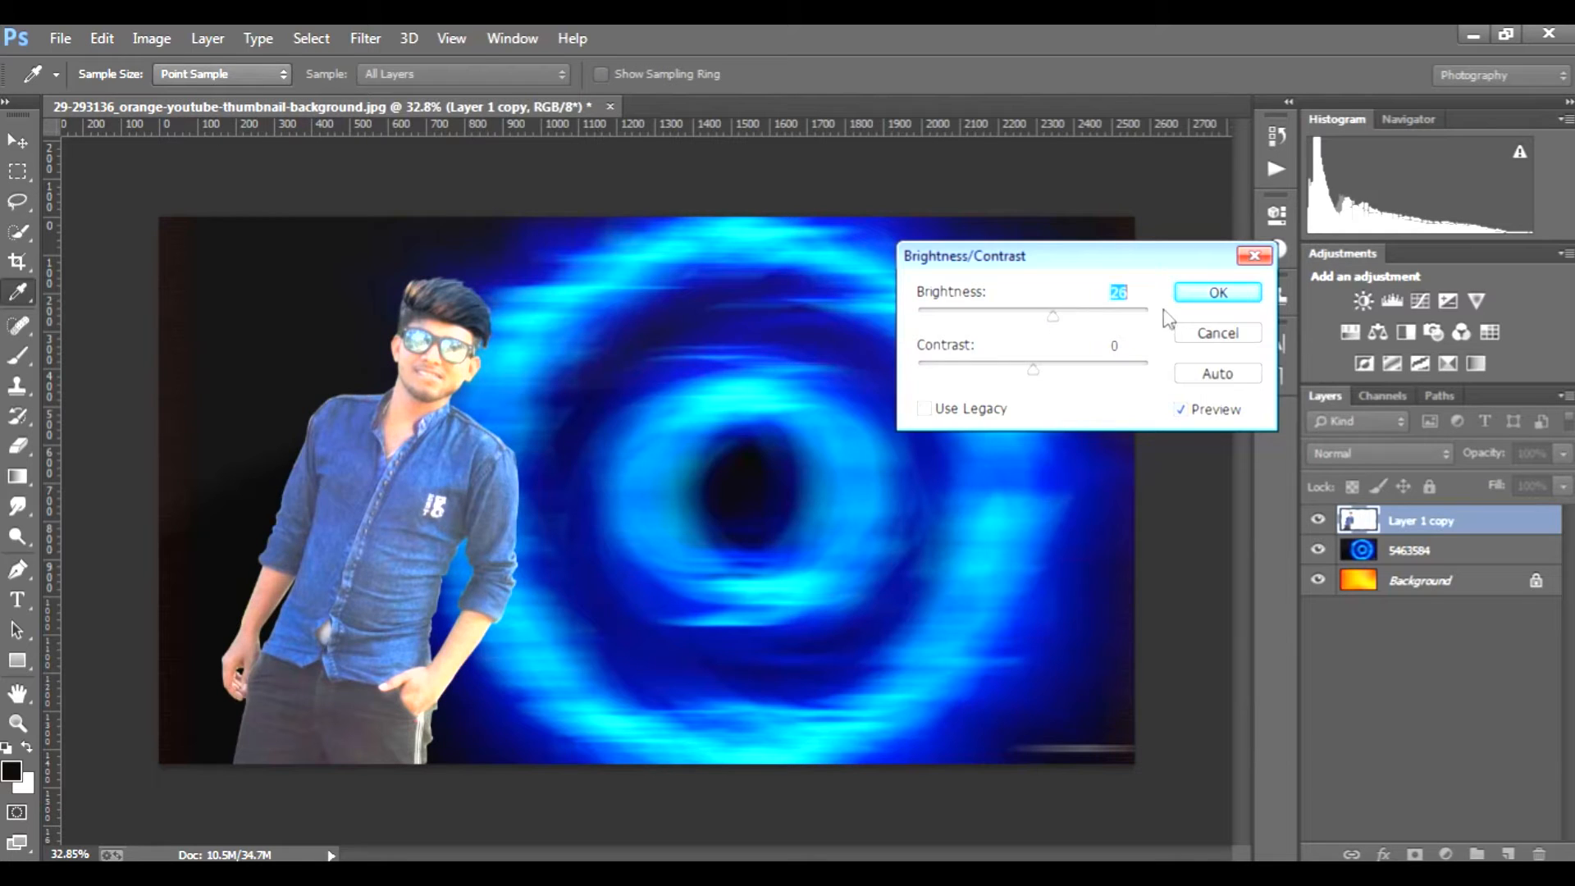
{"action": "left_click", "coordinate": [1218, 293]}
{"action": "key", "text": "b"}
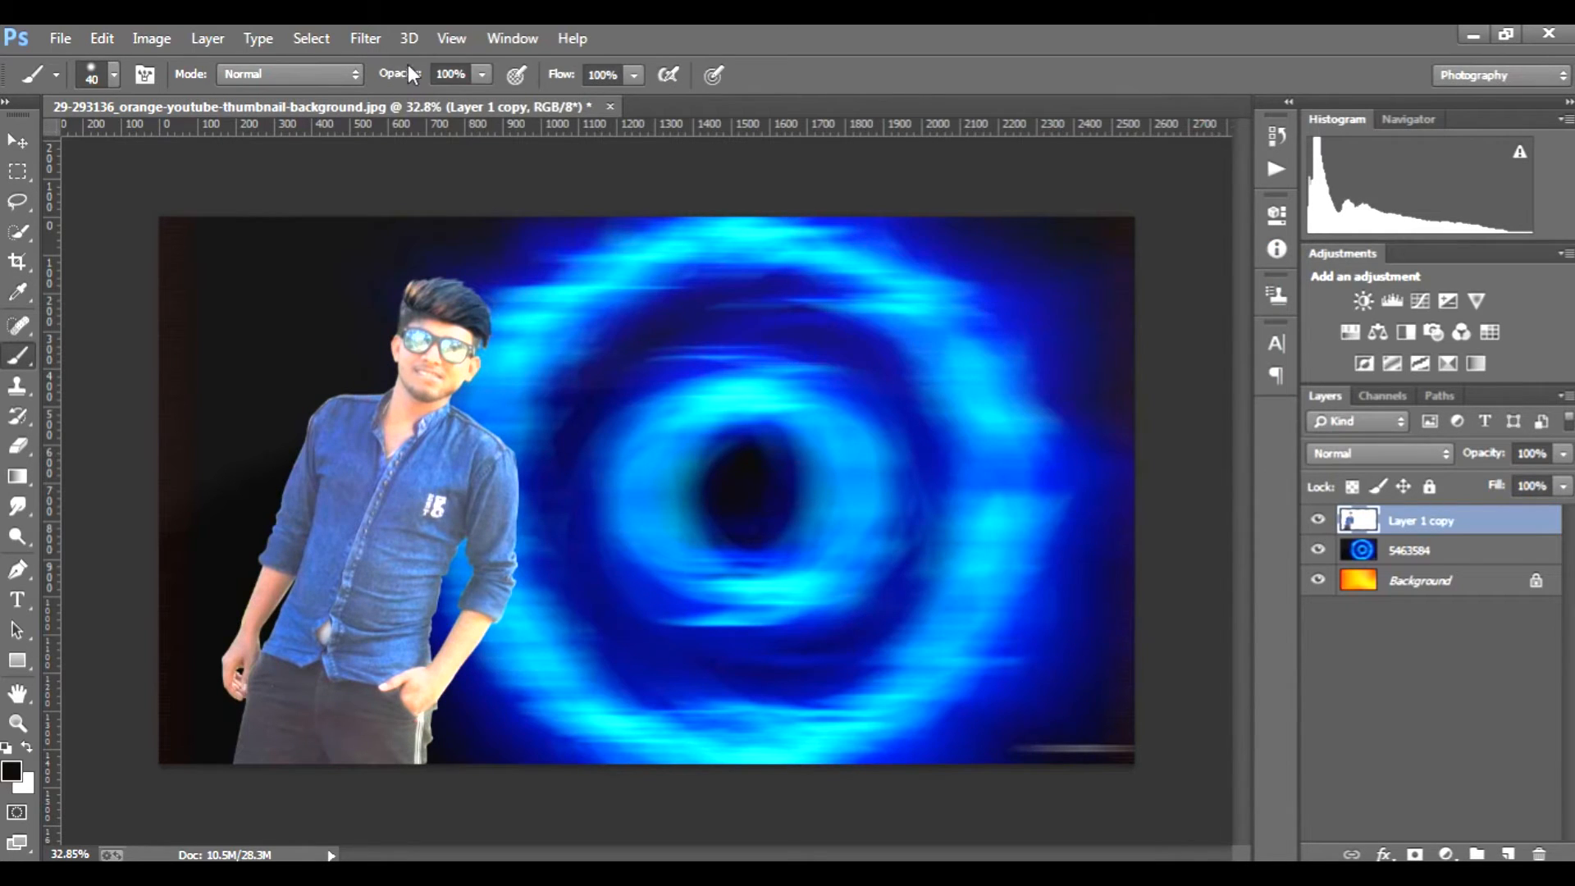
Step: Apply the Camera Raw filter to Layer 1 copy with Vibrance +48 and Clarity +7
{"action": "left_click", "coordinate": [368, 39]}
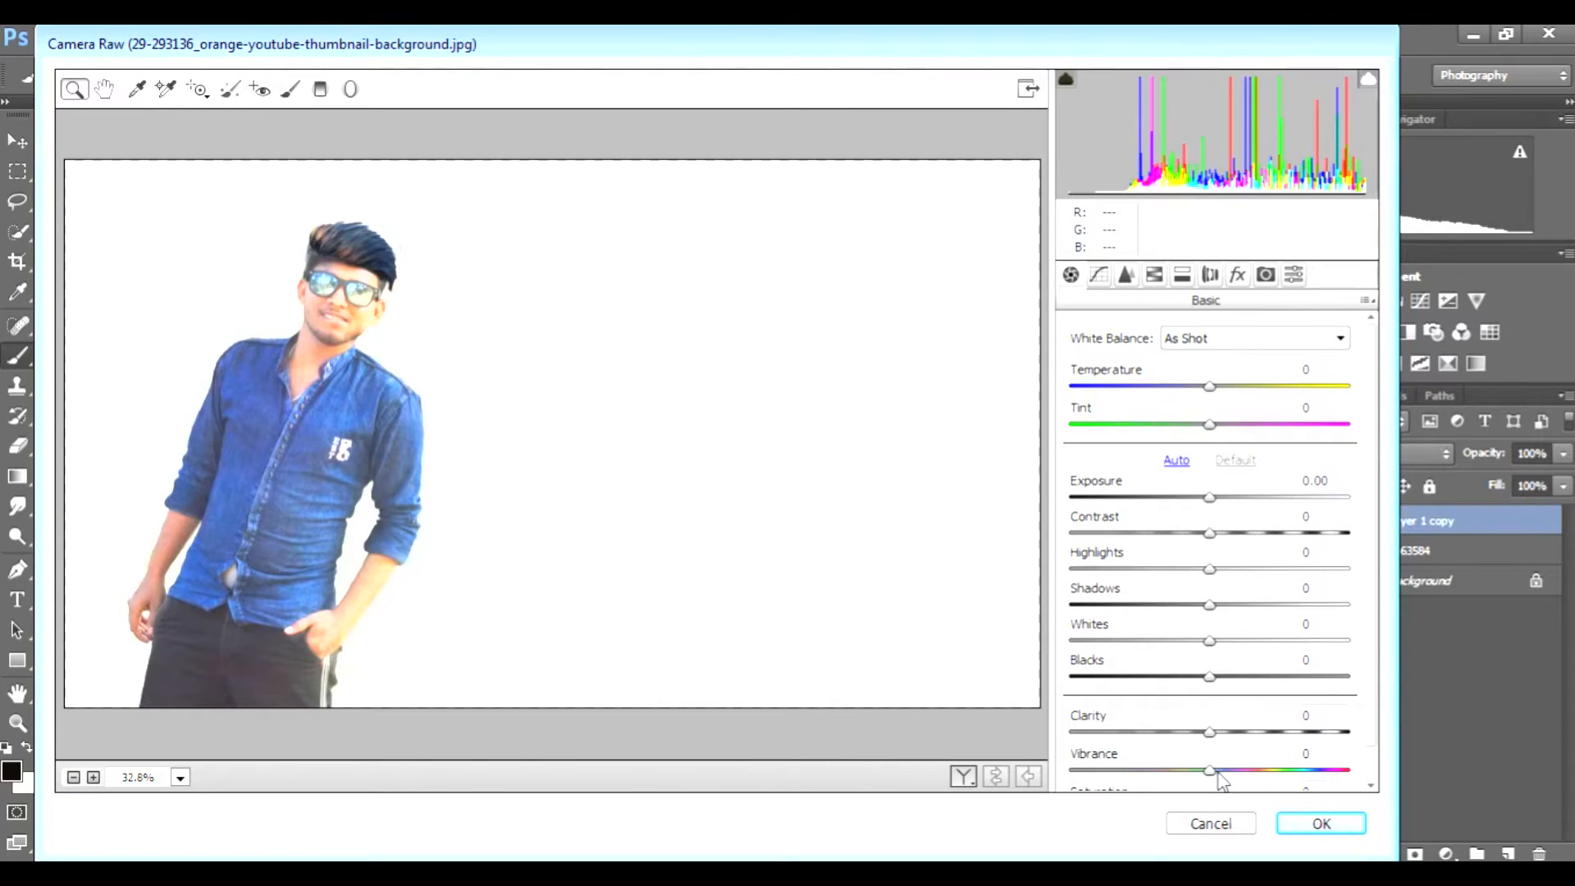
{"action": "left_click_drag", "start_coordinate": [1218, 774], "coordinate": [1277, 771]}
{"action": "left_click_drag", "start_coordinate": [1211, 730], "coordinate": [1221, 733]}
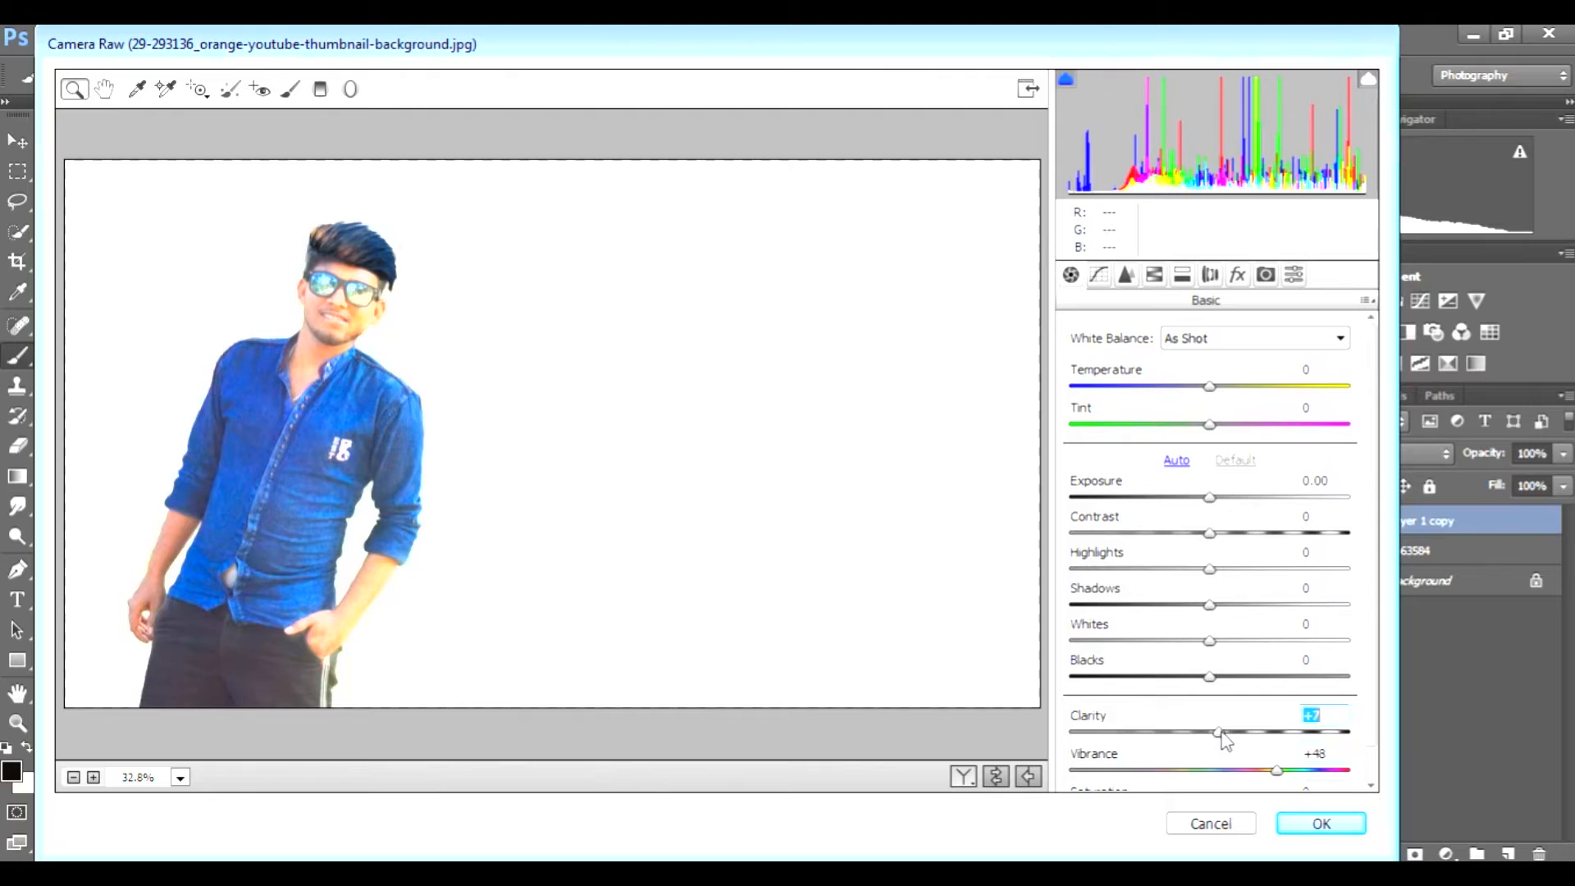
{"action": "left_click", "coordinate": [1315, 823]}
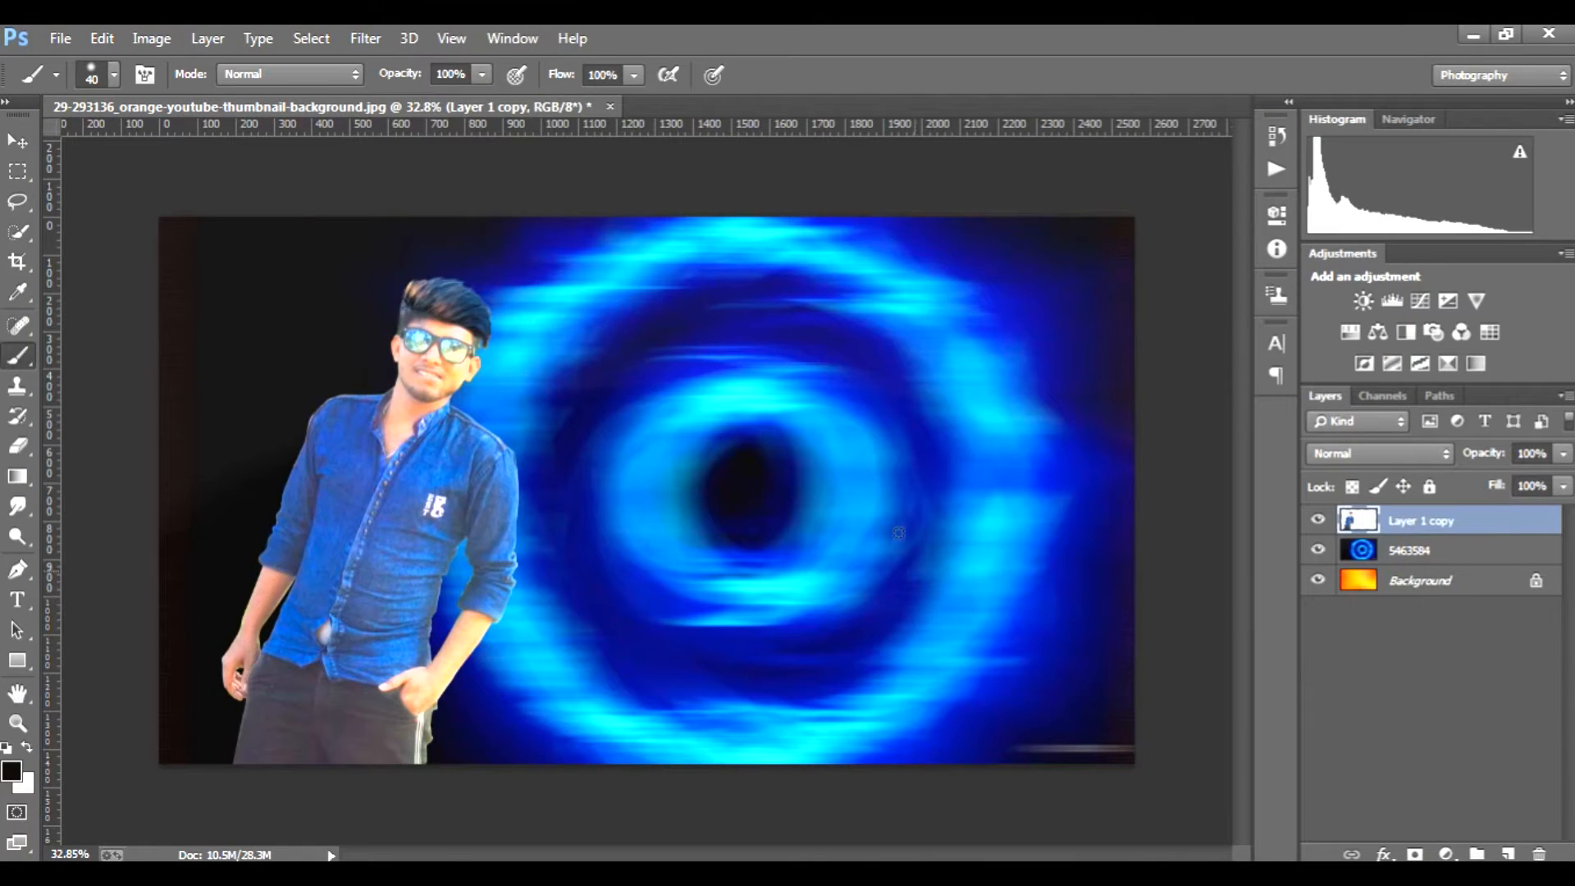
Step: Select the man's whole blue shirt, including both sleeves and the hem, with the 35 px Quick Selection tool
{"action": "double_click", "coordinate": [1529, 534]}
{"action": "left_click", "coordinate": [1436, 535]}
{"action": "left_click", "coordinate": [17, 233]}
{"action": "mouse_move", "coordinate": [340, 455]}
{"action": "left_mouse_down"}
{"action": "mouse_move", "coordinate": [311, 626]}
{"action": "mouse_move", "coordinate": [408, 571]}
{"action": "mouse_move", "coordinate": [399, 608]}
{"action": "mouse_move", "coordinate": [440, 574]}
{"action": "mouse_move", "coordinate": [442, 477]}
{"action": "left_mouse_up"}
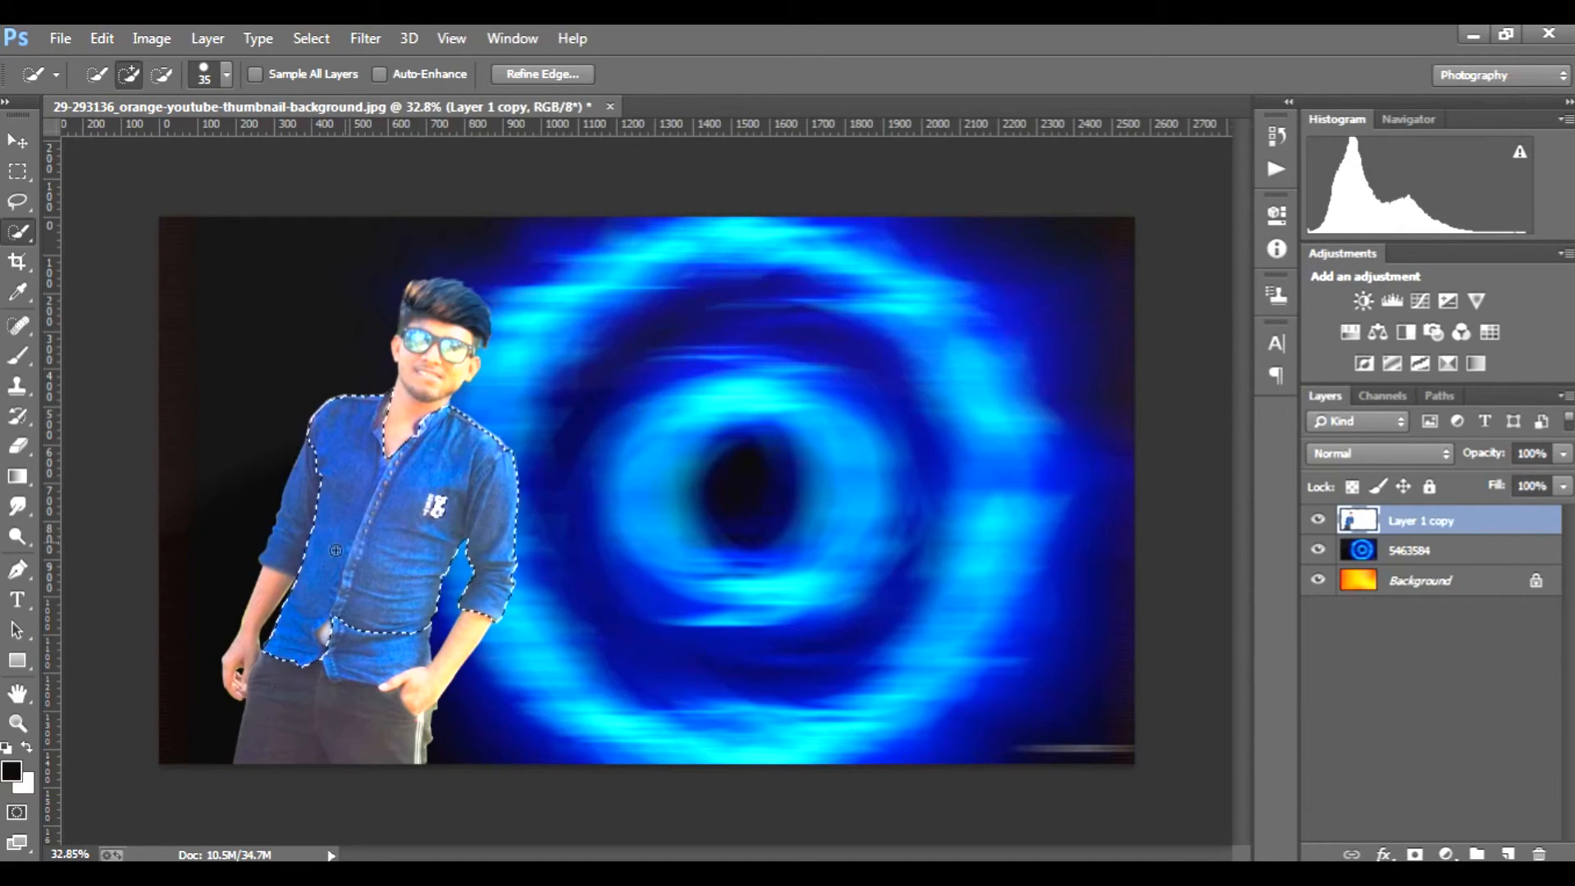
{"action": "left_click_drag", "start_coordinate": [303, 541], "coordinate": [291, 529]}
{"action": "left_click_drag", "start_coordinate": [362, 632], "coordinate": [433, 646]}
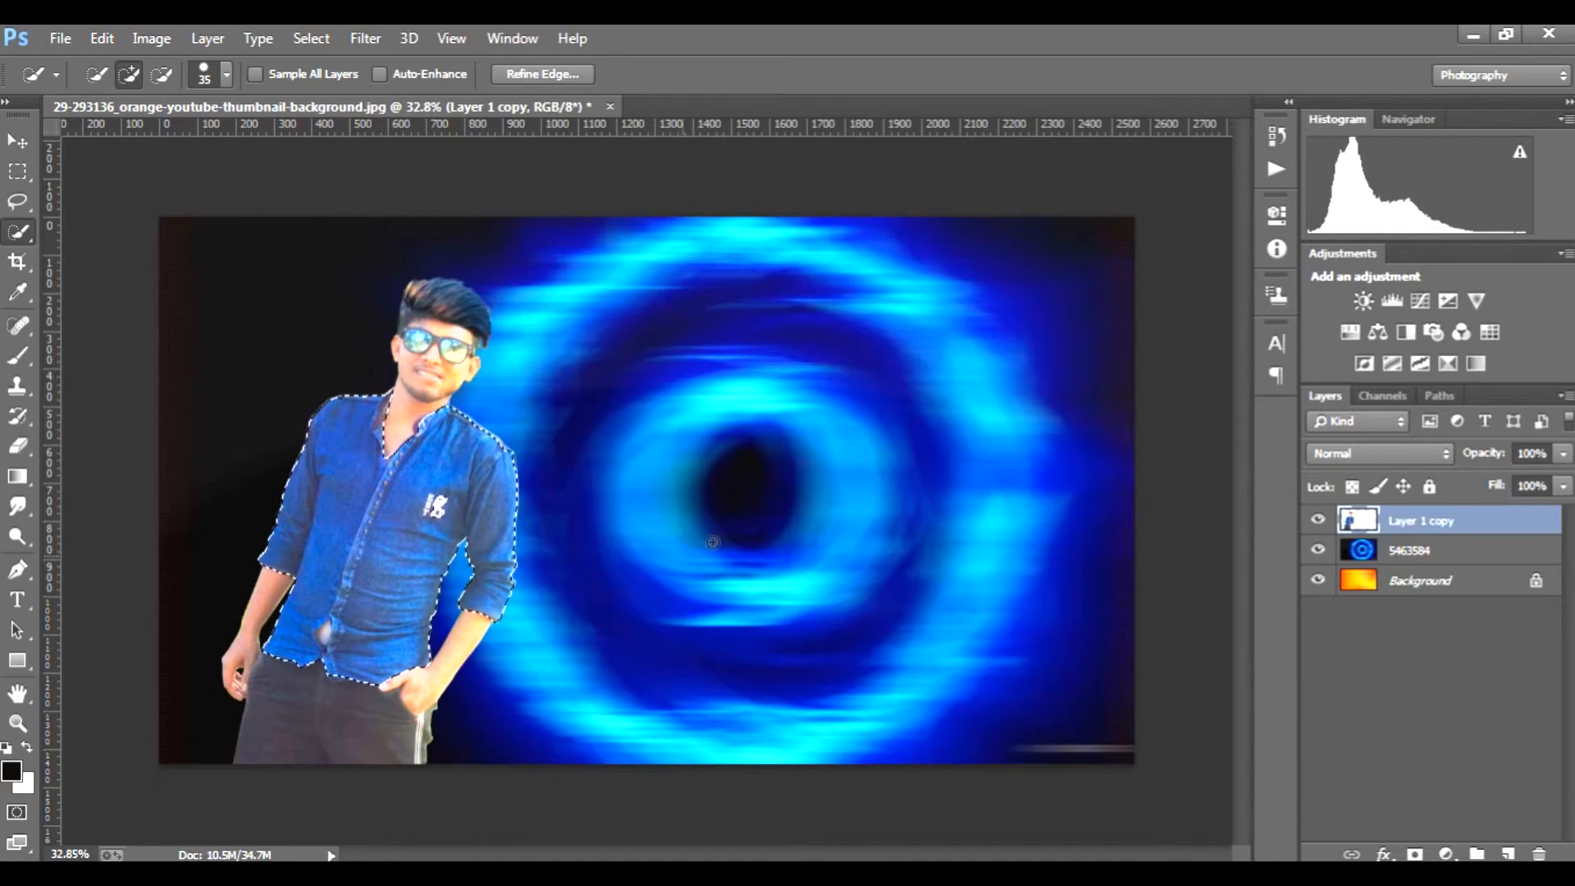
Step: Colorize the selected shirt red using Hue/Saturation with hue 0 and saturation 35, and deselect it
{"action": "key", "text": "ctrl+u"}
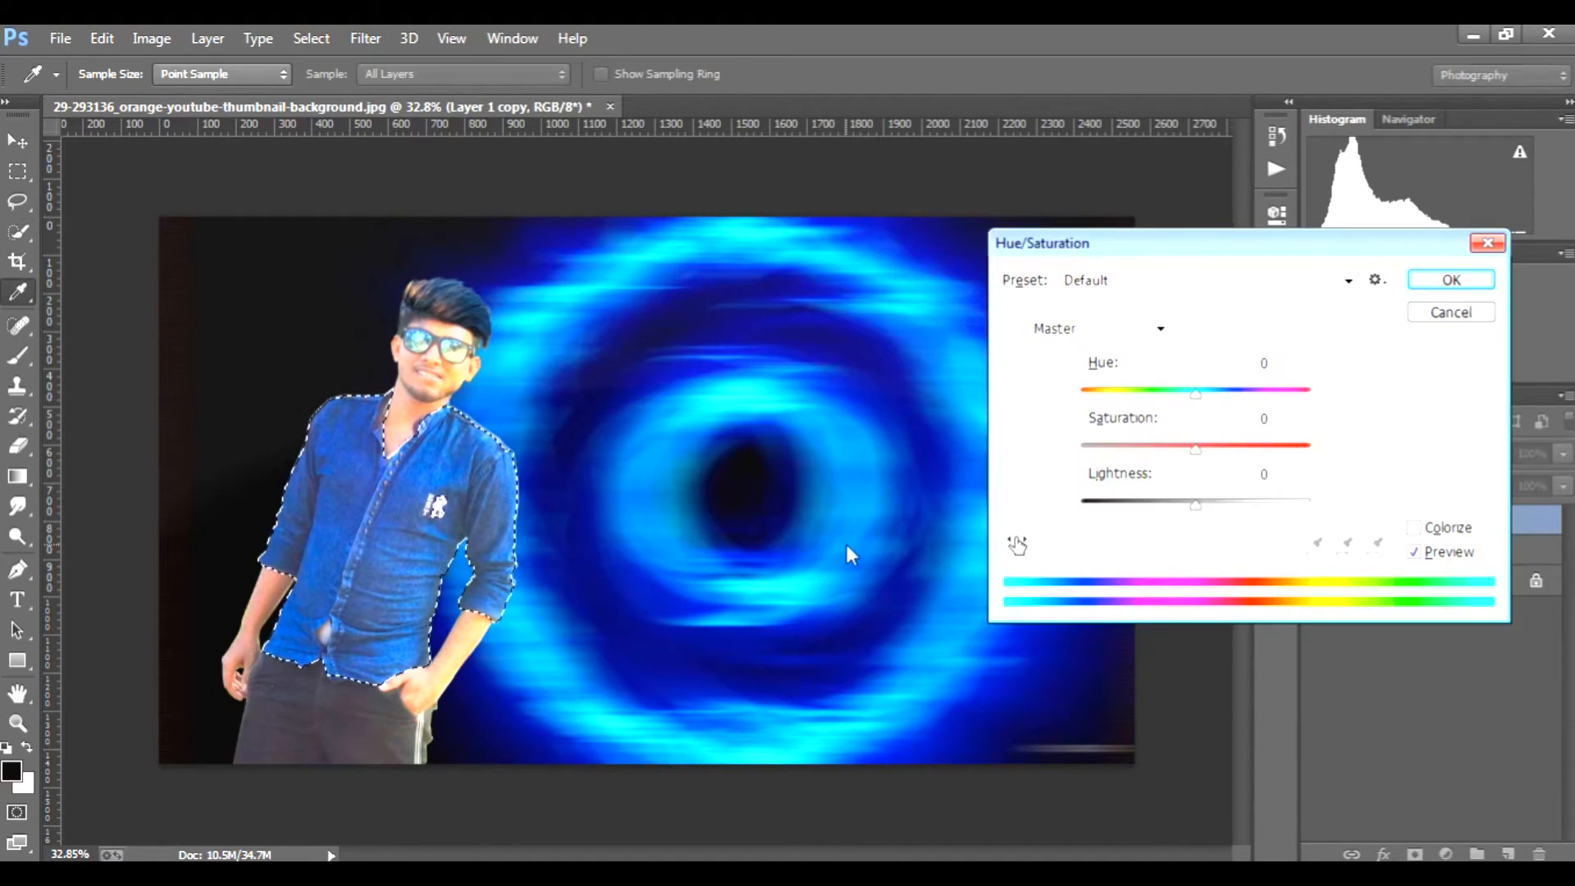
{"action": "left_click", "coordinate": [1419, 529]}
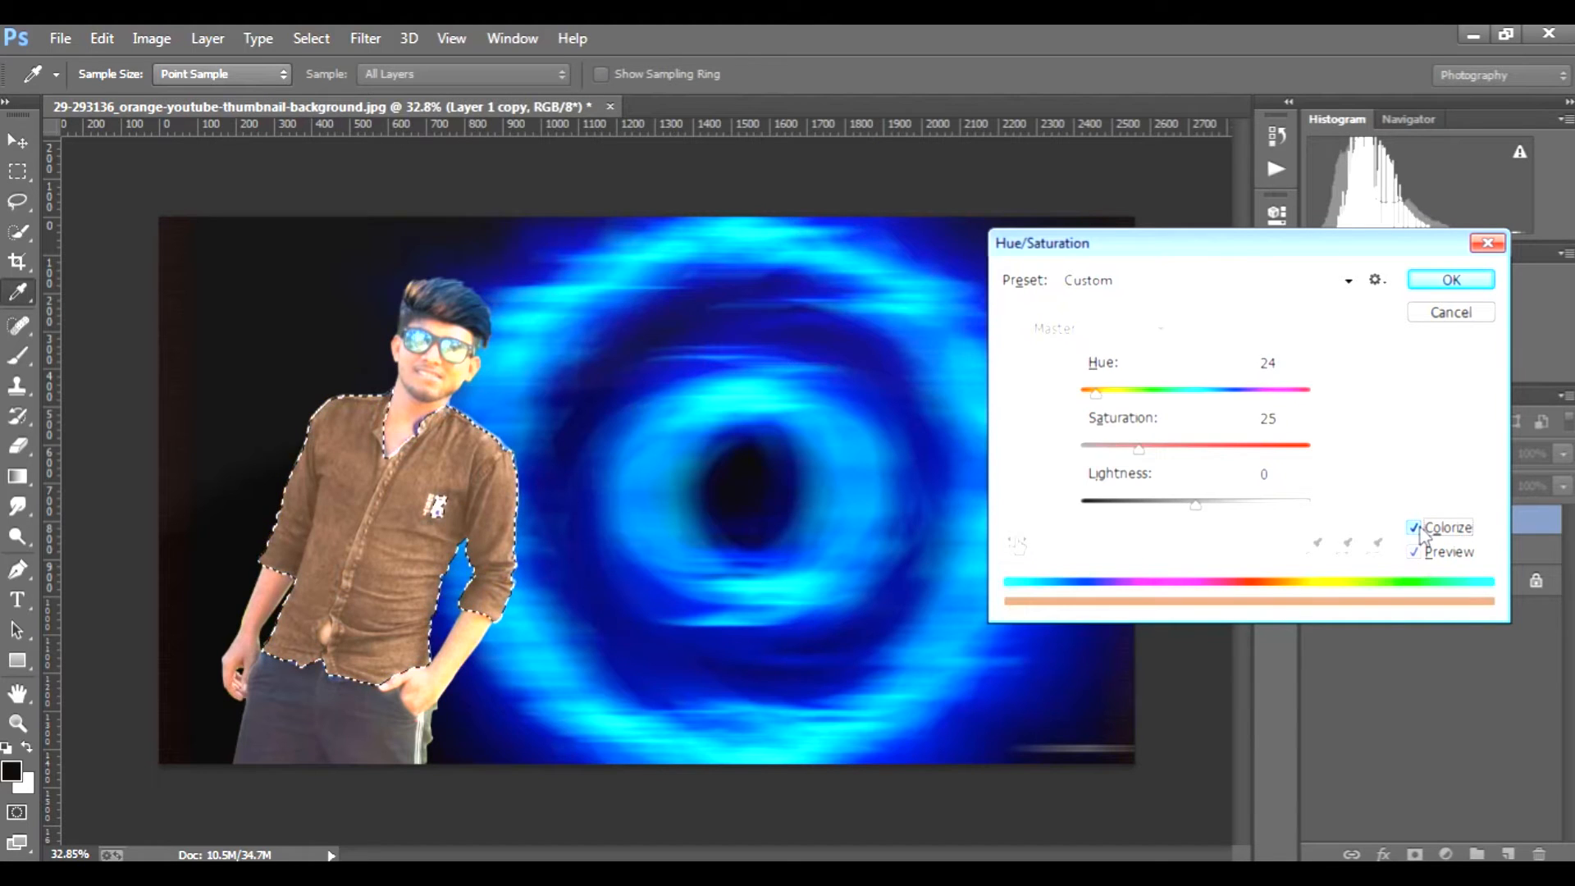
{"action": "left_click_drag", "start_coordinate": [1097, 394], "coordinate": [1312, 397]}
{"action": "mouse_move", "coordinate": [1140, 449]}
{"action": "left_mouse_down"}
{"action": "mouse_move", "coordinate": [1194, 448]}
{"action": "mouse_move", "coordinate": [1170, 446]}
{"action": "left_mouse_up"}
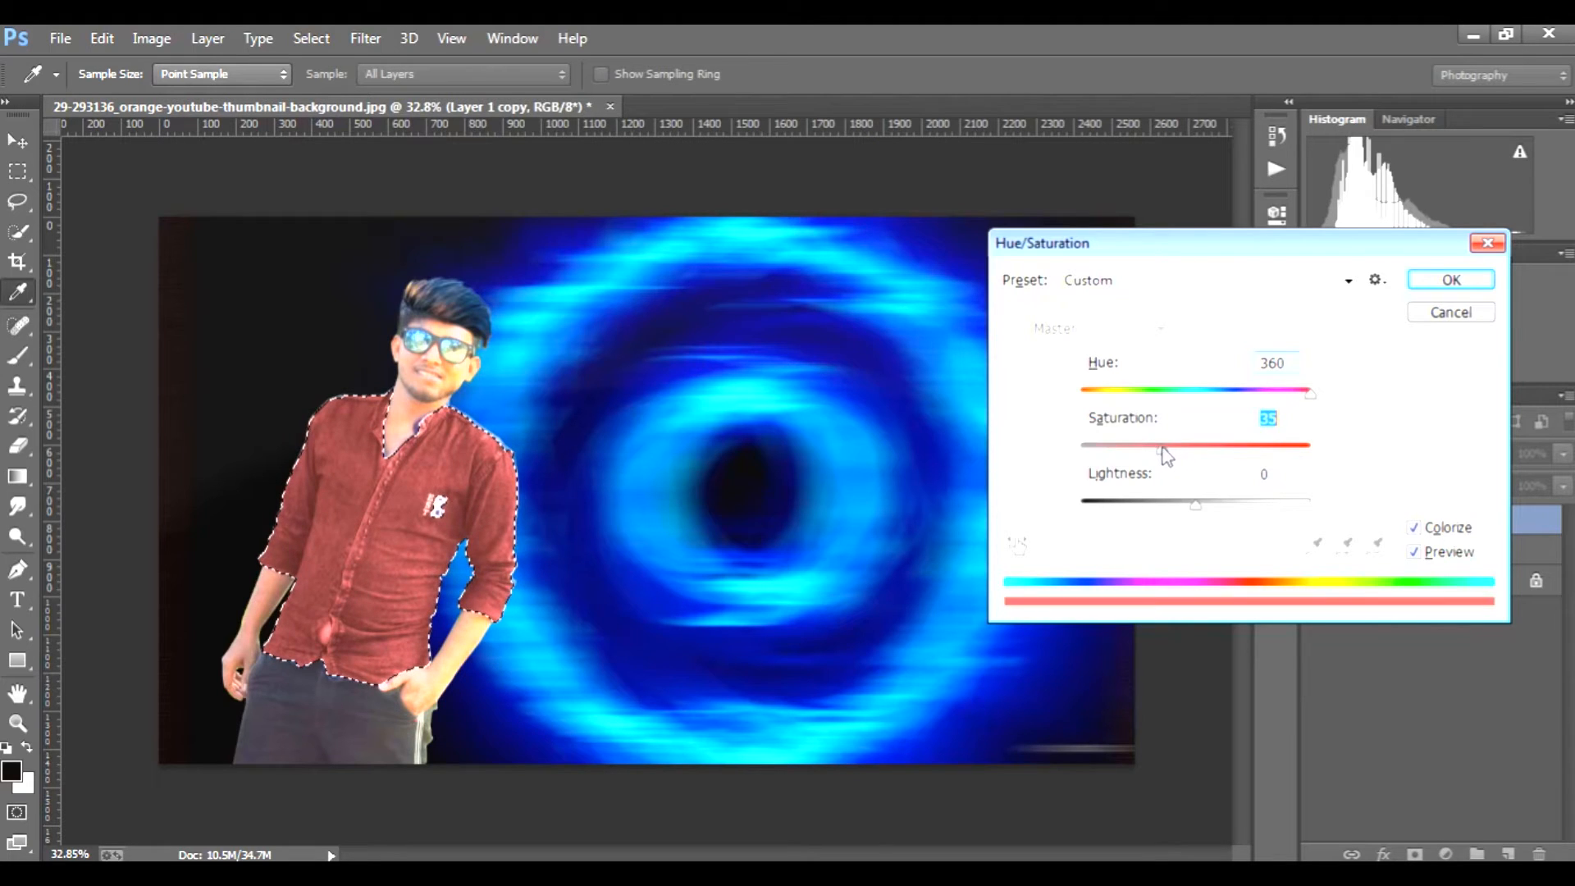
{"action": "left_click_drag", "start_coordinate": [1303, 402], "coordinate": [1104, 413]}
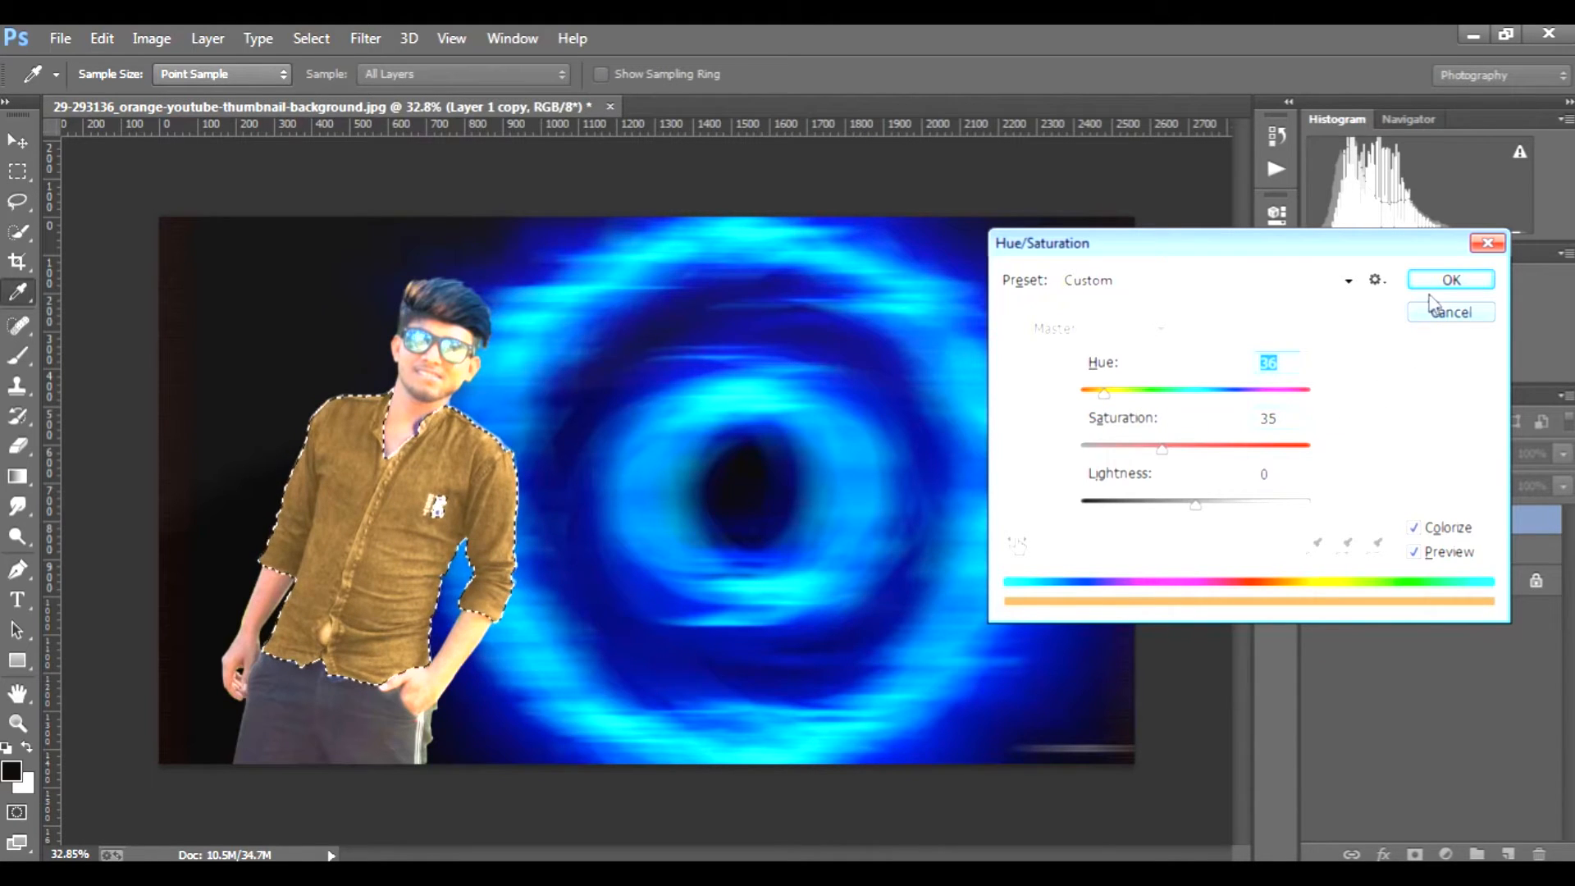
{"action": "left_click_drag", "start_coordinate": [1105, 404], "coordinate": [1071, 410]}
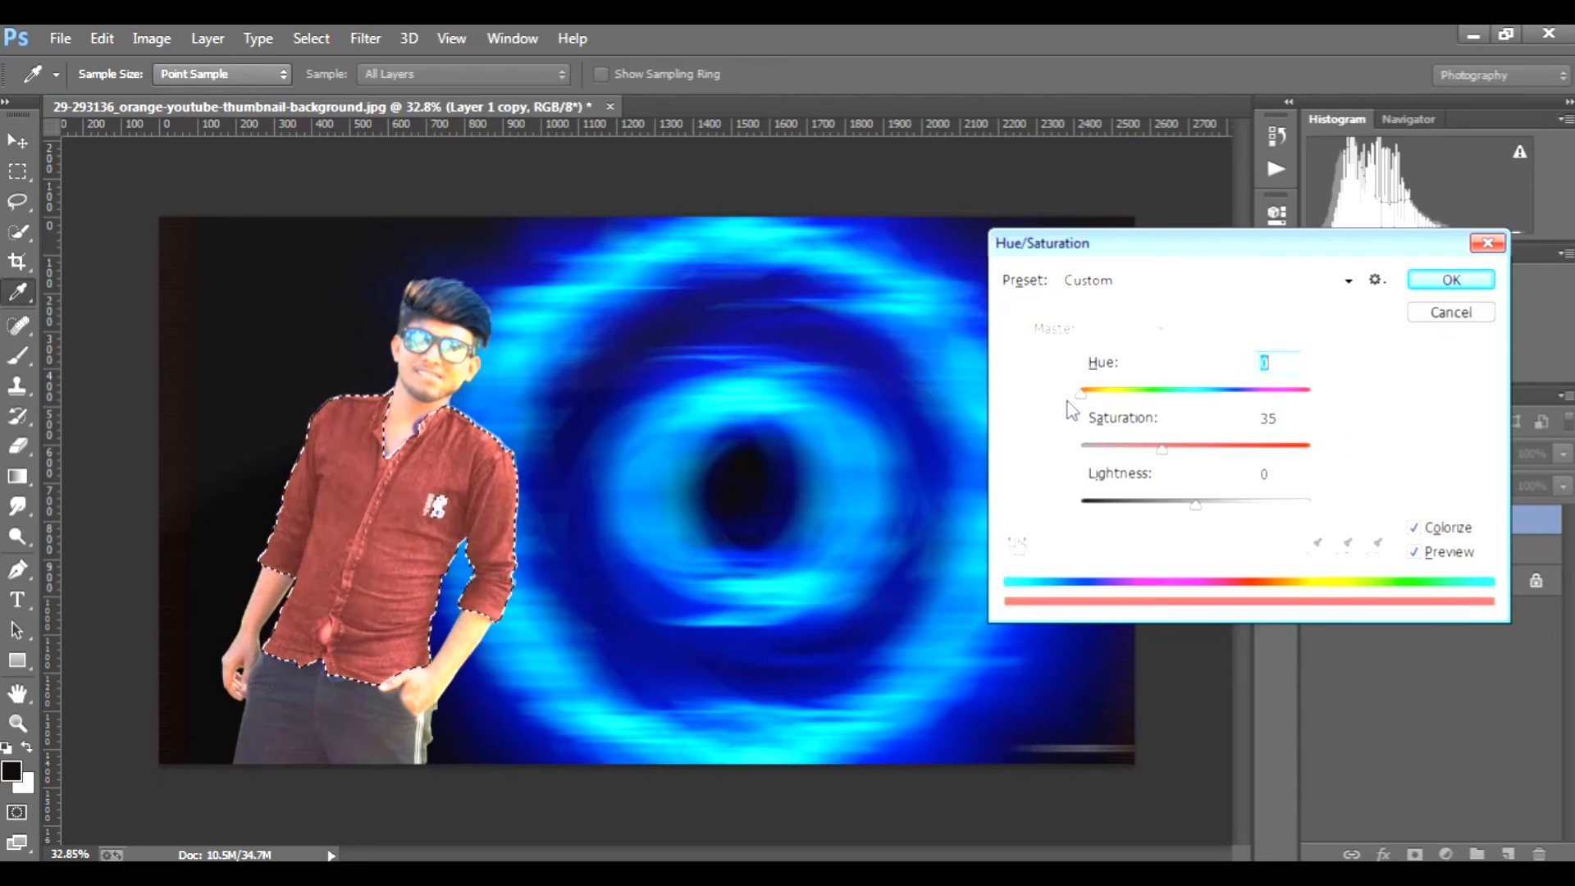
{"action": "left_click", "coordinate": [1448, 280]}
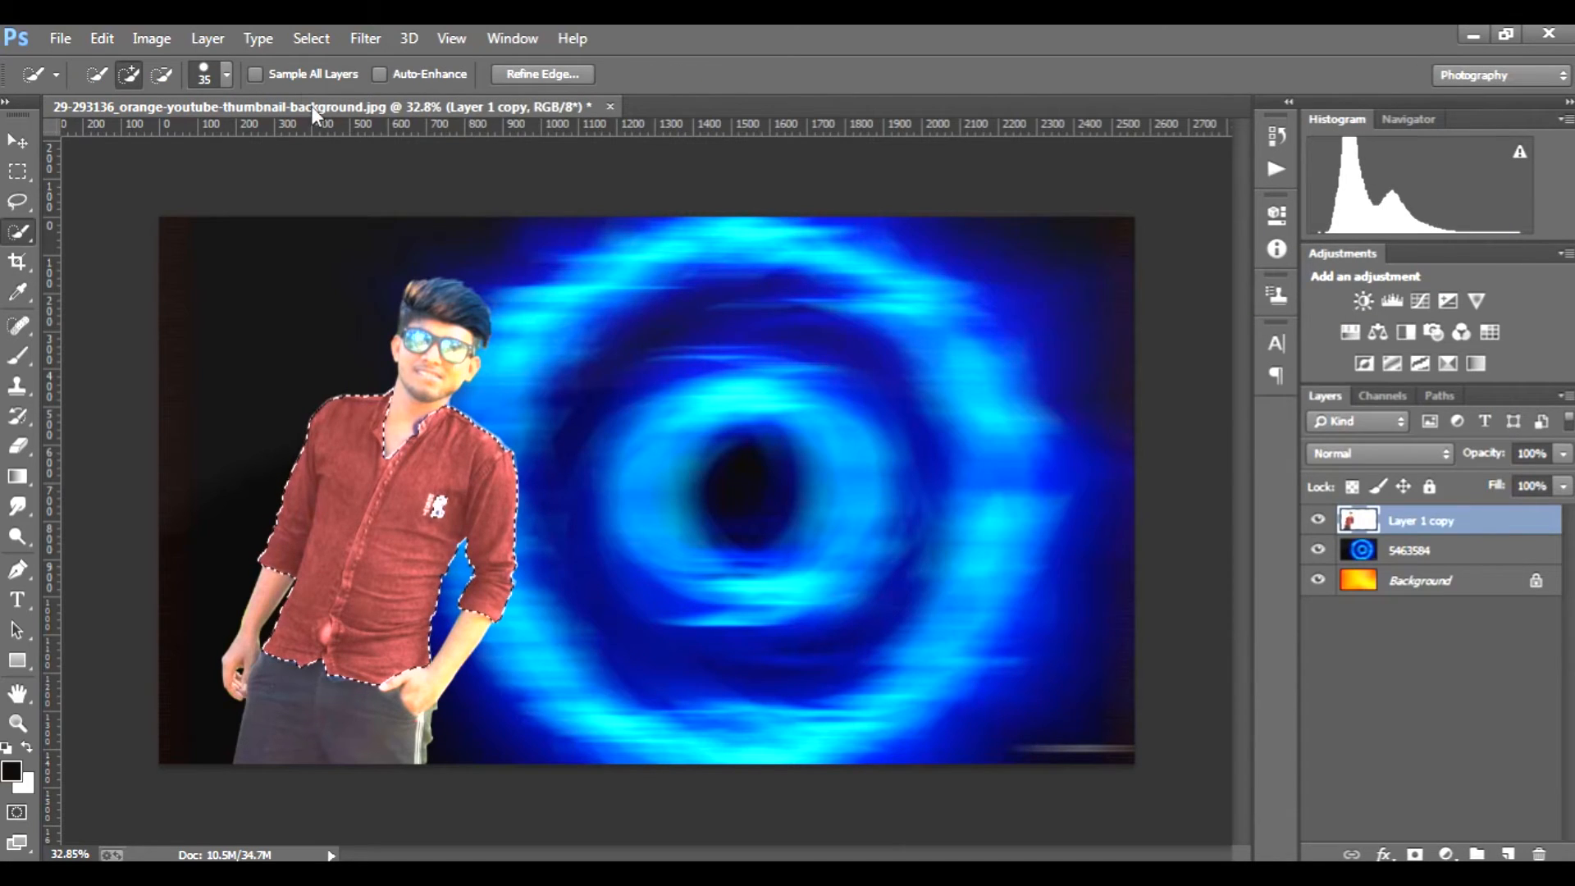
{"action": "left_click", "coordinate": [310, 38]}
{"action": "left_click", "coordinate": [336, 84]}
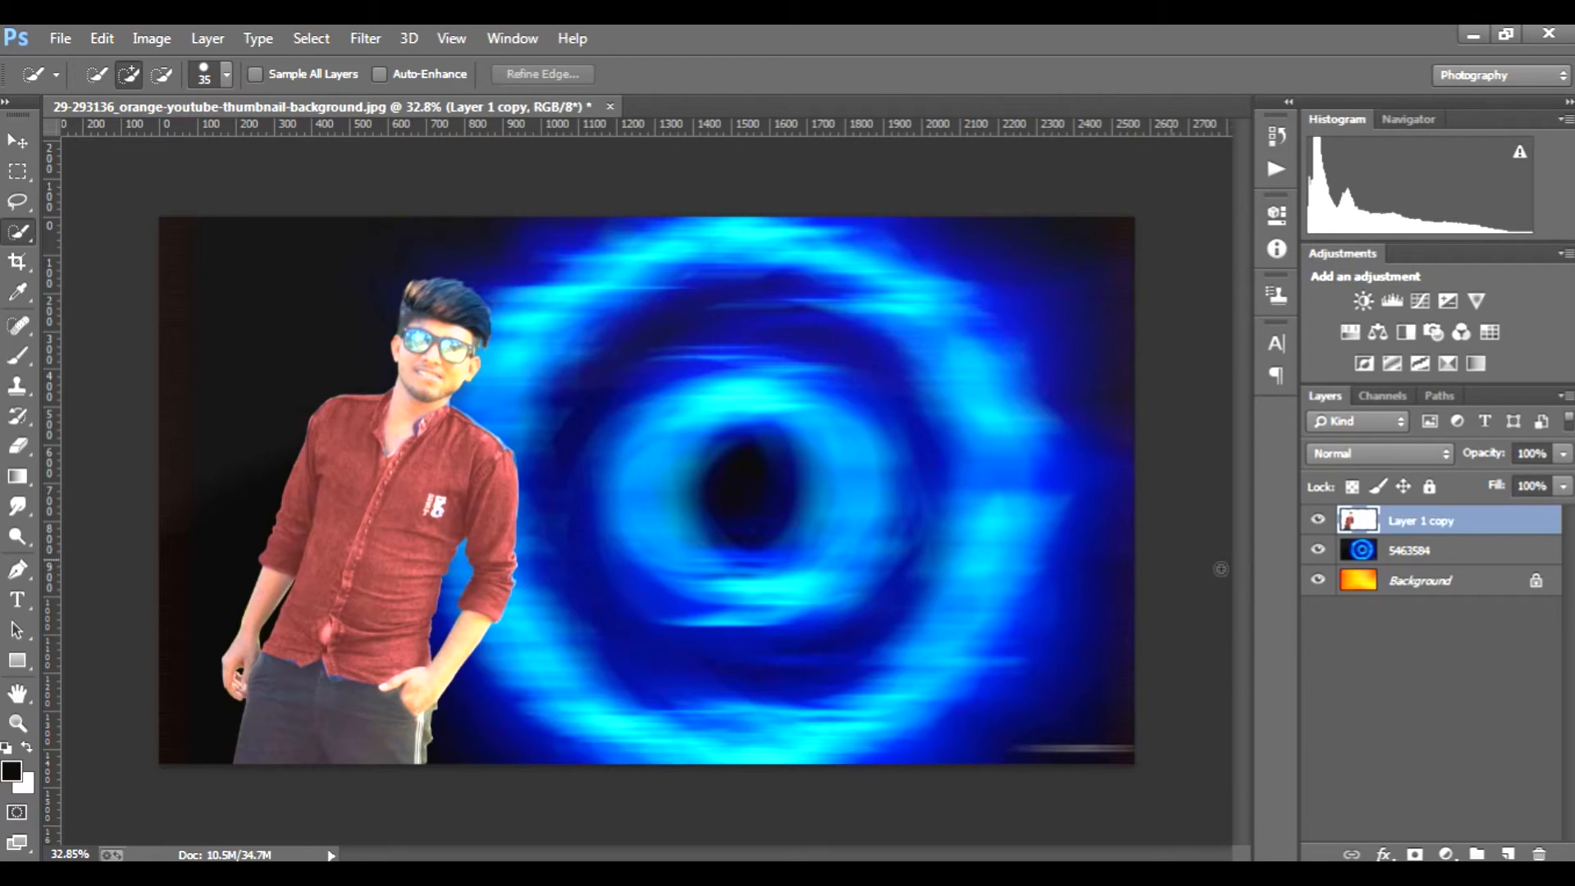
{"action": "left_click", "coordinate": [1323, 873]}
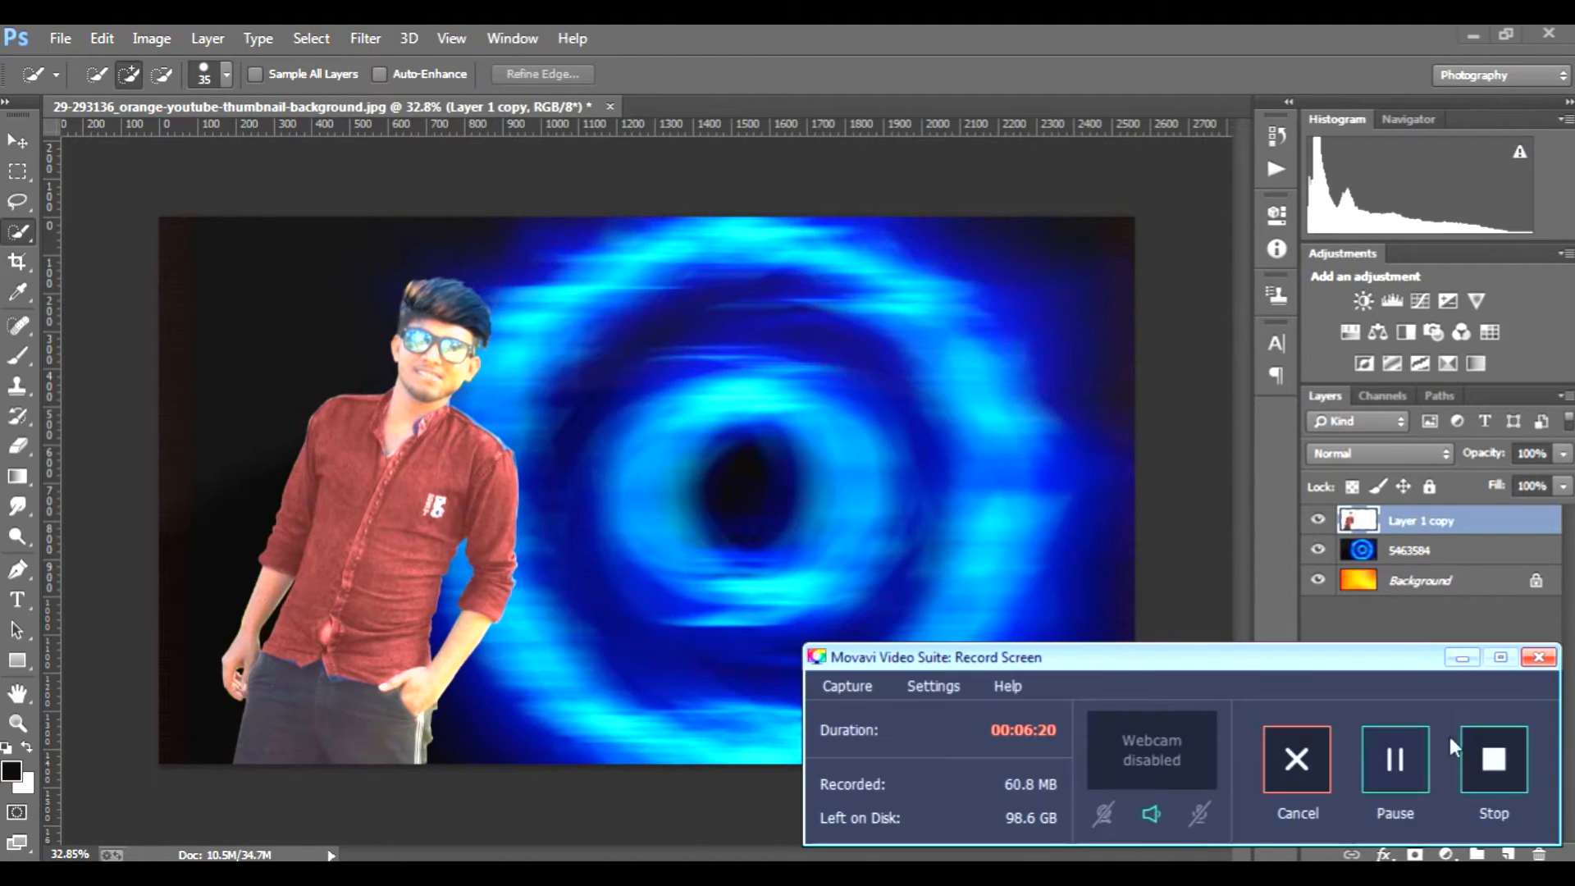
{"action": "left_click", "coordinate": [737, 591]}
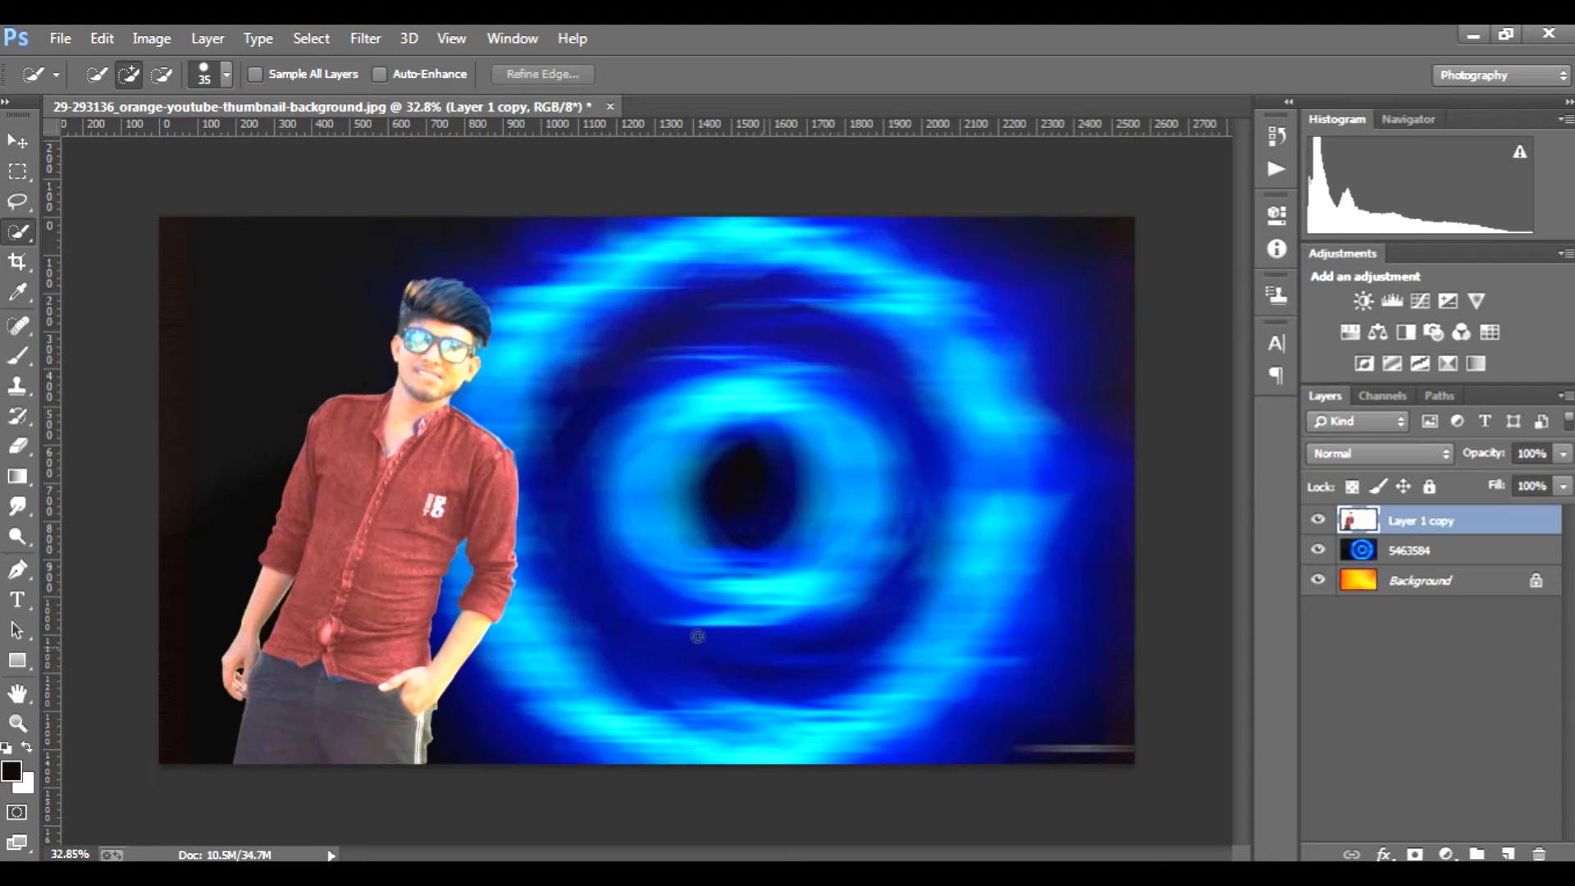
Step: Erase the leftover fringe beside the white-striped trouser leg below the pocketed hand with a 30 px eraser
{"action": "left_click", "coordinate": [18, 445]}
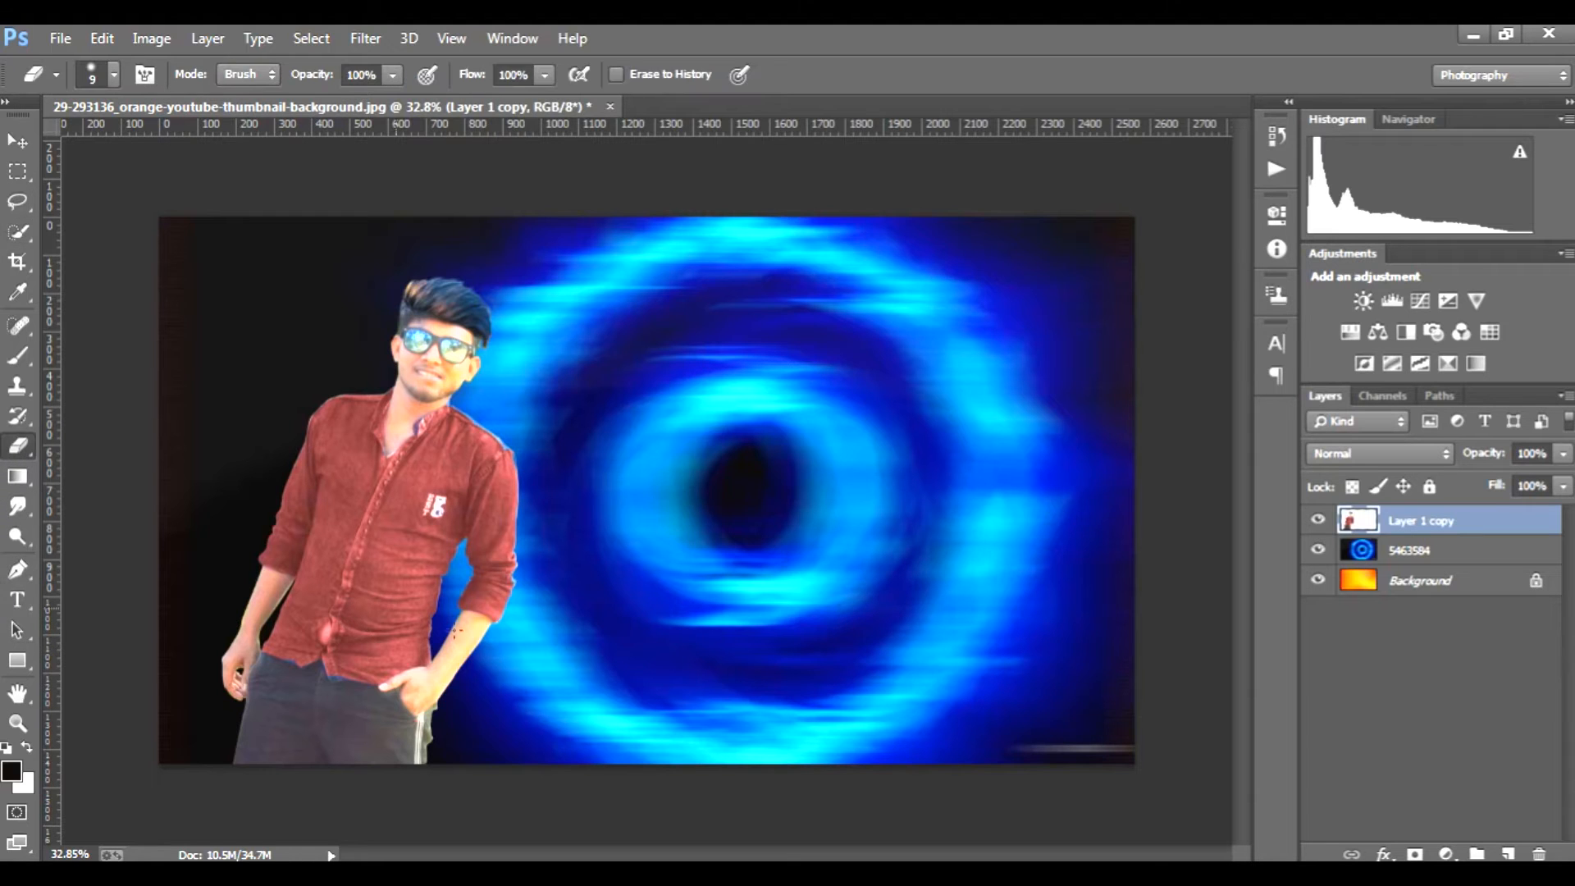
{"action": "scroll", "coordinate": [508, 633], "scroll_direction": "up", "scroll_amount": 5}
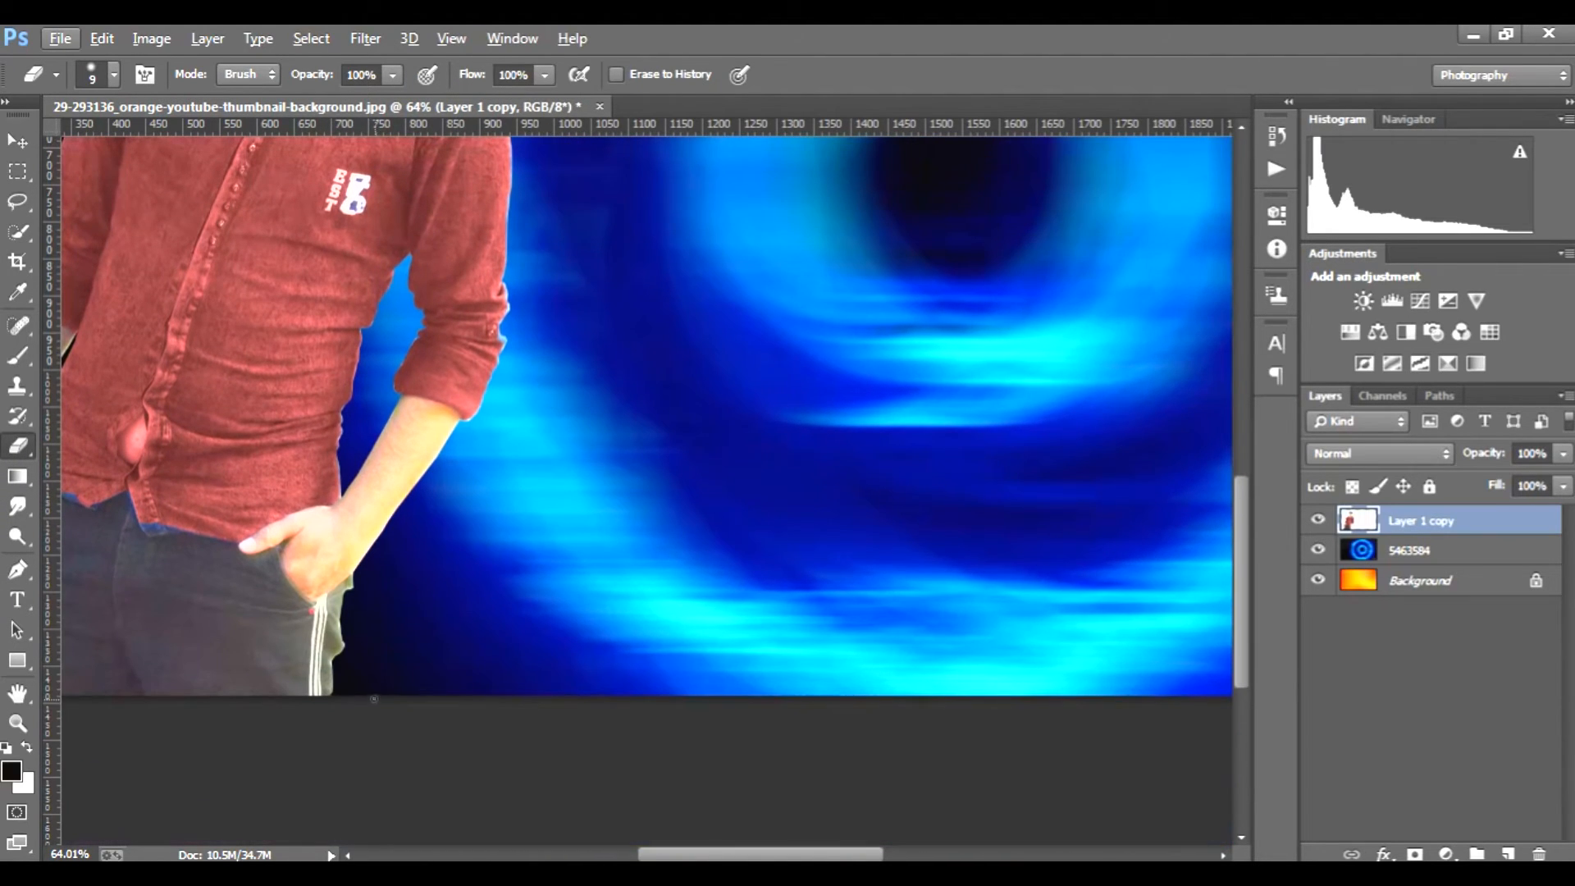
{"action": "key", "text": "bracketright"}
{"action": "key", "text": "bracketright"}
{"action": "mouse_move", "coordinate": [356, 593]}
{"action": "left_mouse_down"}
{"action": "mouse_move", "coordinate": [338, 697]}
{"action": "mouse_move", "coordinate": [358, 585]}
{"action": "left_mouse_up"}
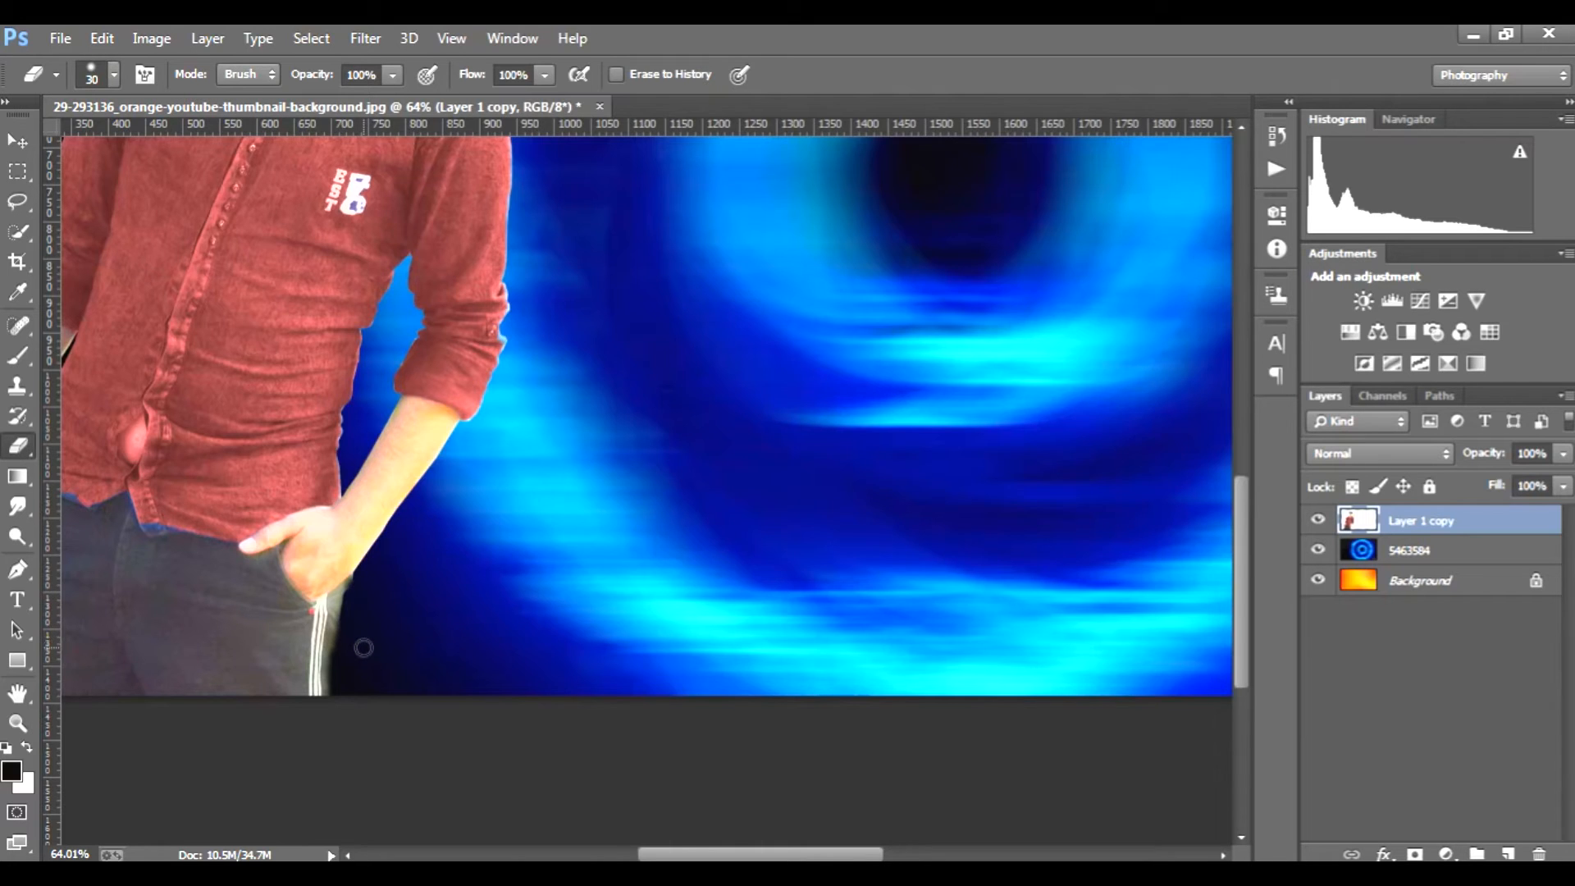
Step: Erase the leftover blue edge along the shirt's shoulder nearest the swirl with the 30 px eraser
{"action": "scroll", "coordinate": [363, 647], "scroll_direction": "down", "scroll_amount": 6}
{"action": "scroll", "coordinate": [286, 662], "scroll_direction": "up", "scroll_amount": 5}
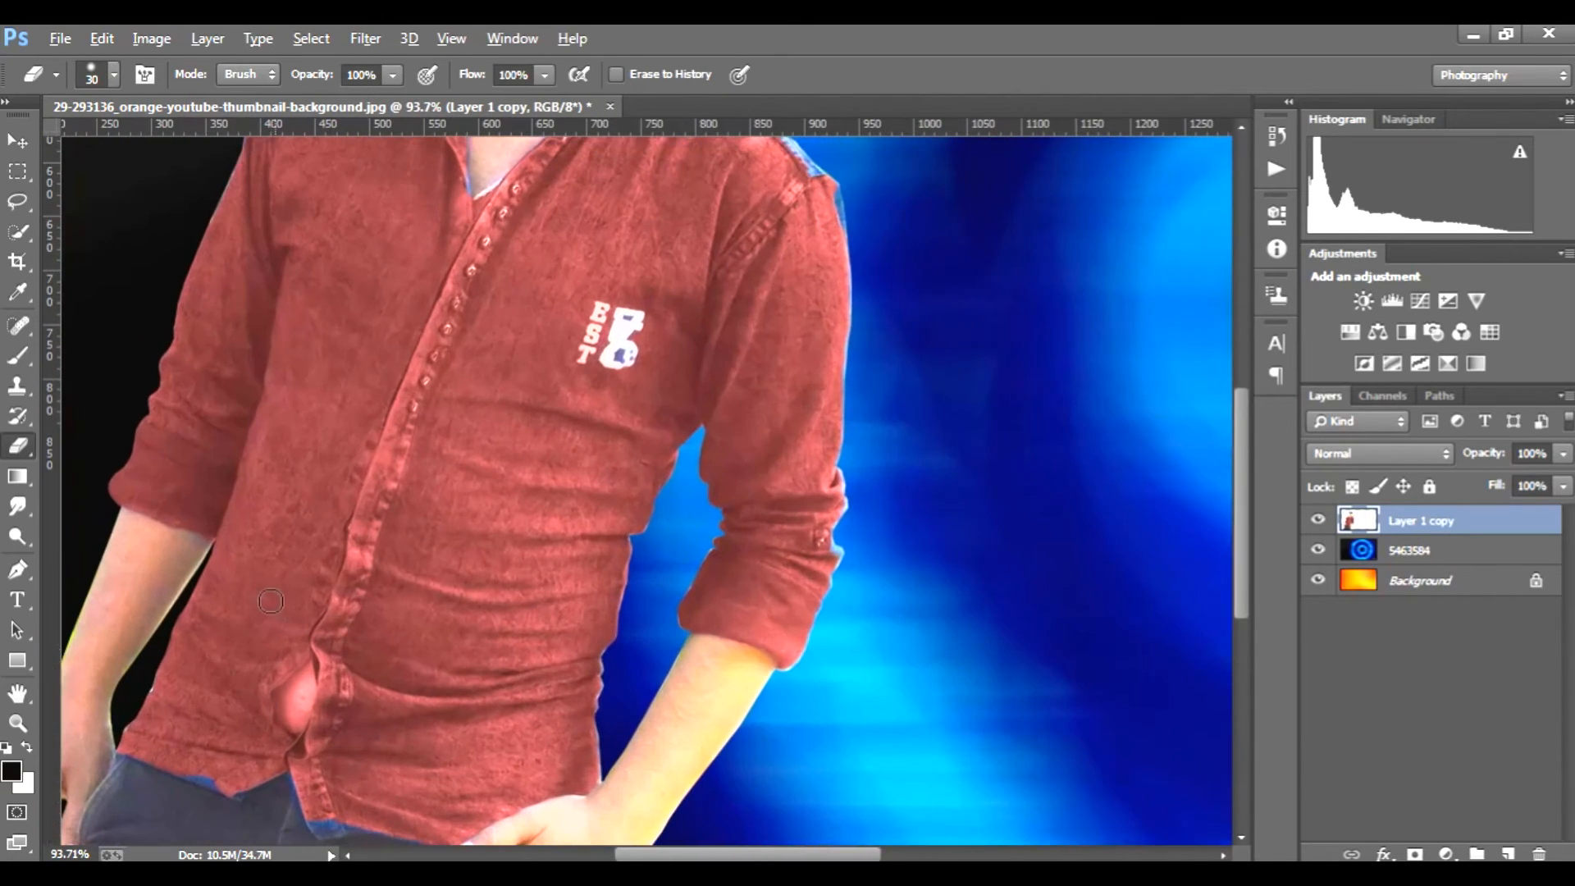
{"action": "scroll", "coordinate": [158, 664], "scroll_direction": "down", "scroll_amount": 3}
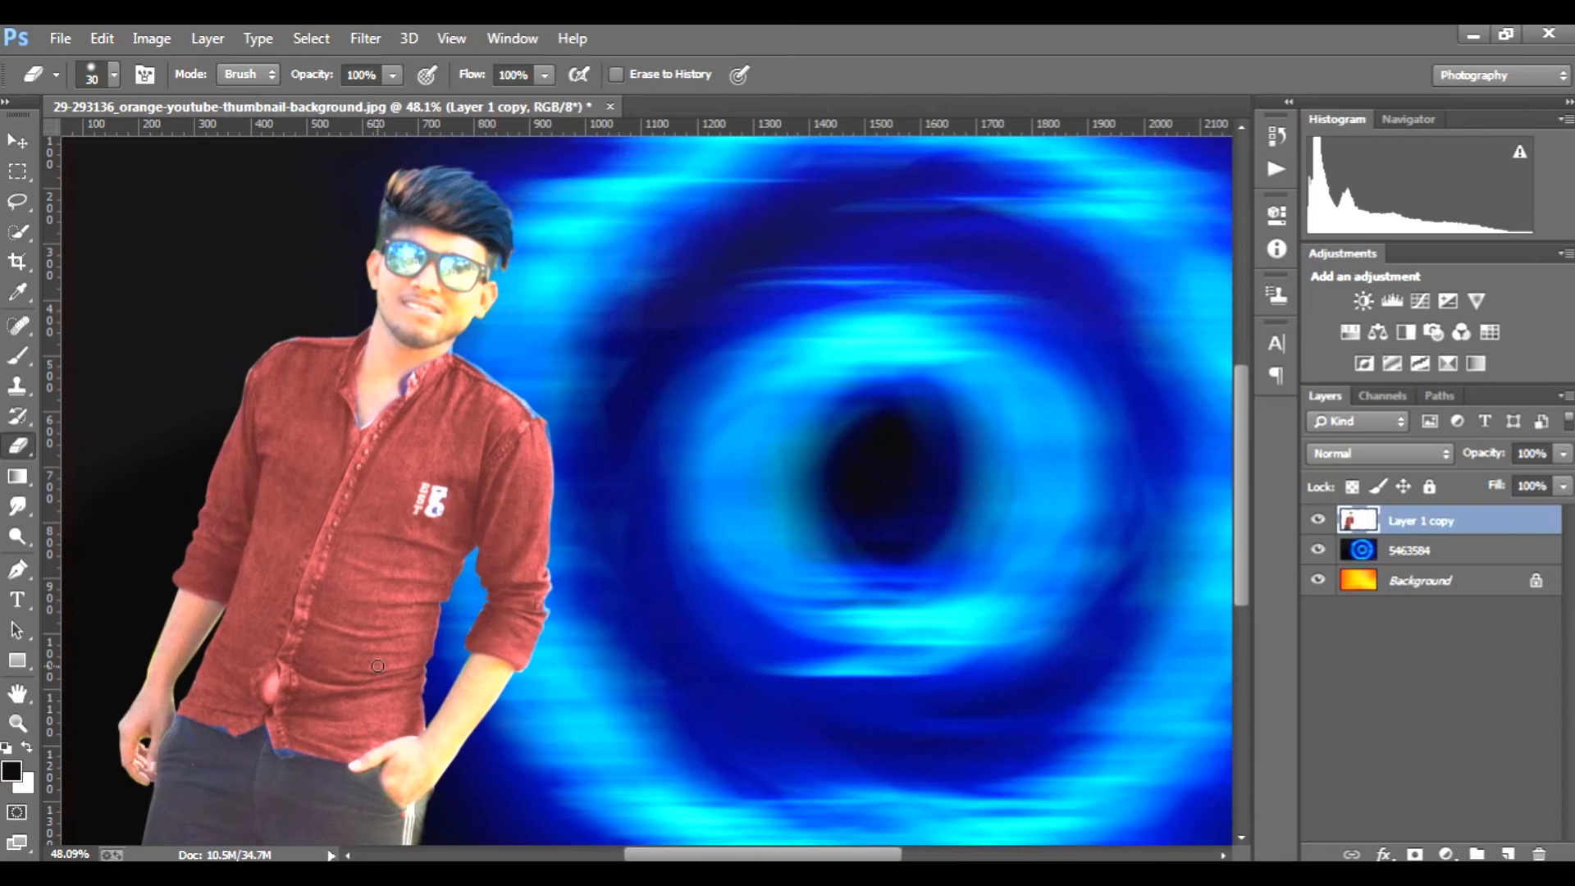
{"action": "scroll", "coordinate": [423, 318], "scroll_direction": "up", "scroll_amount": 3}
{"action": "scroll", "coordinate": [422, 318], "scroll_direction": "up", "scroll_amount": 1}
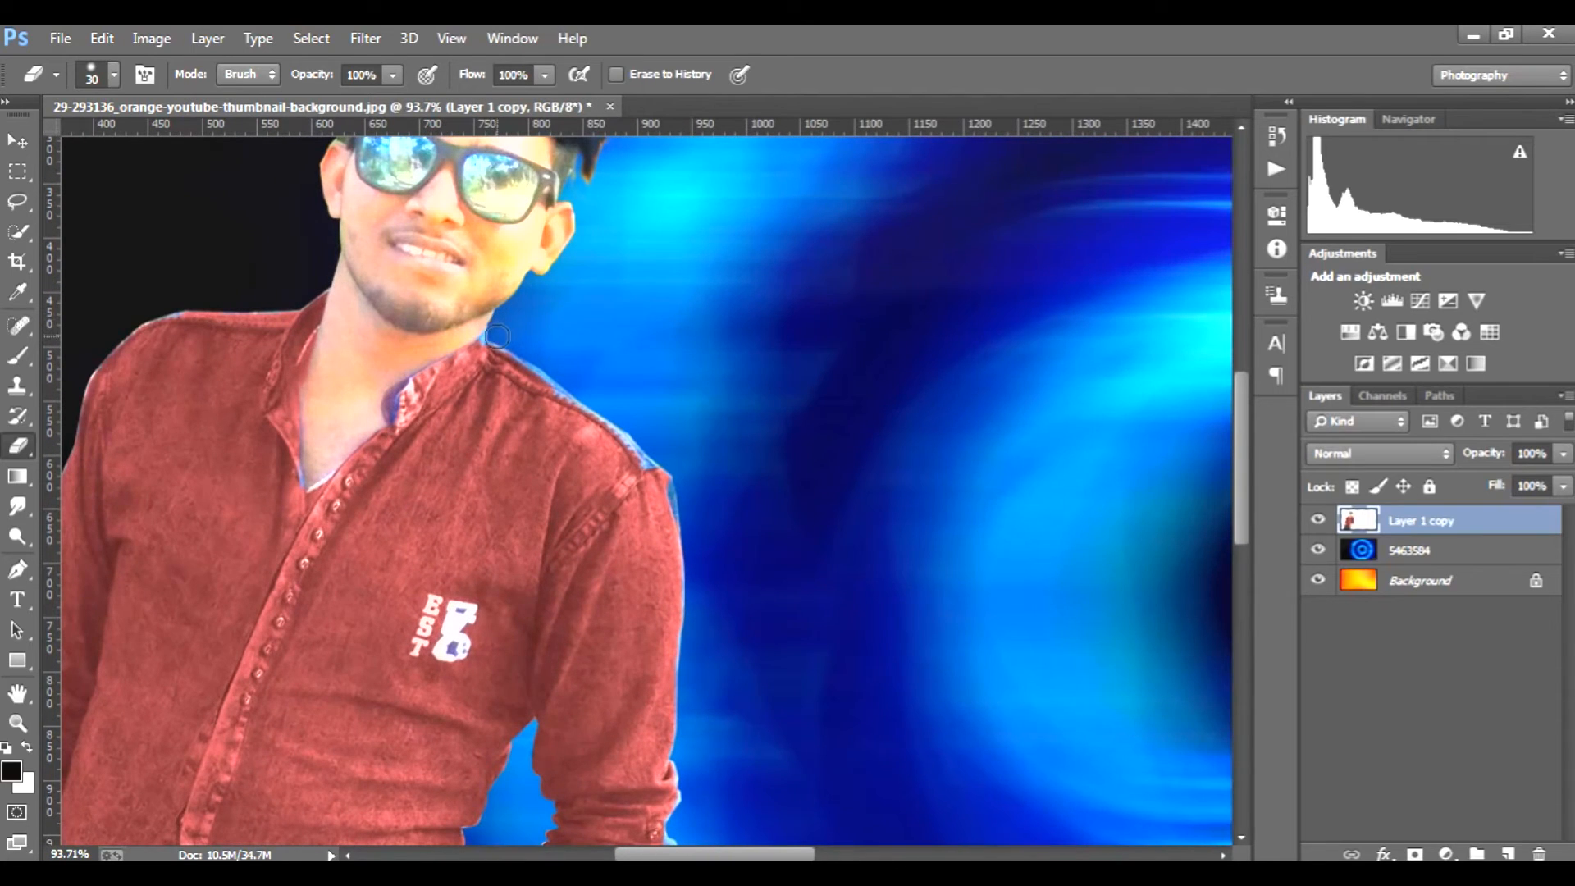
{"action": "scroll", "coordinate": [500, 339], "scroll_direction": "down", "scroll_amount": 2}
{"action": "scroll", "coordinate": [645, 427], "scroll_direction": "up", "scroll_amount": 3}
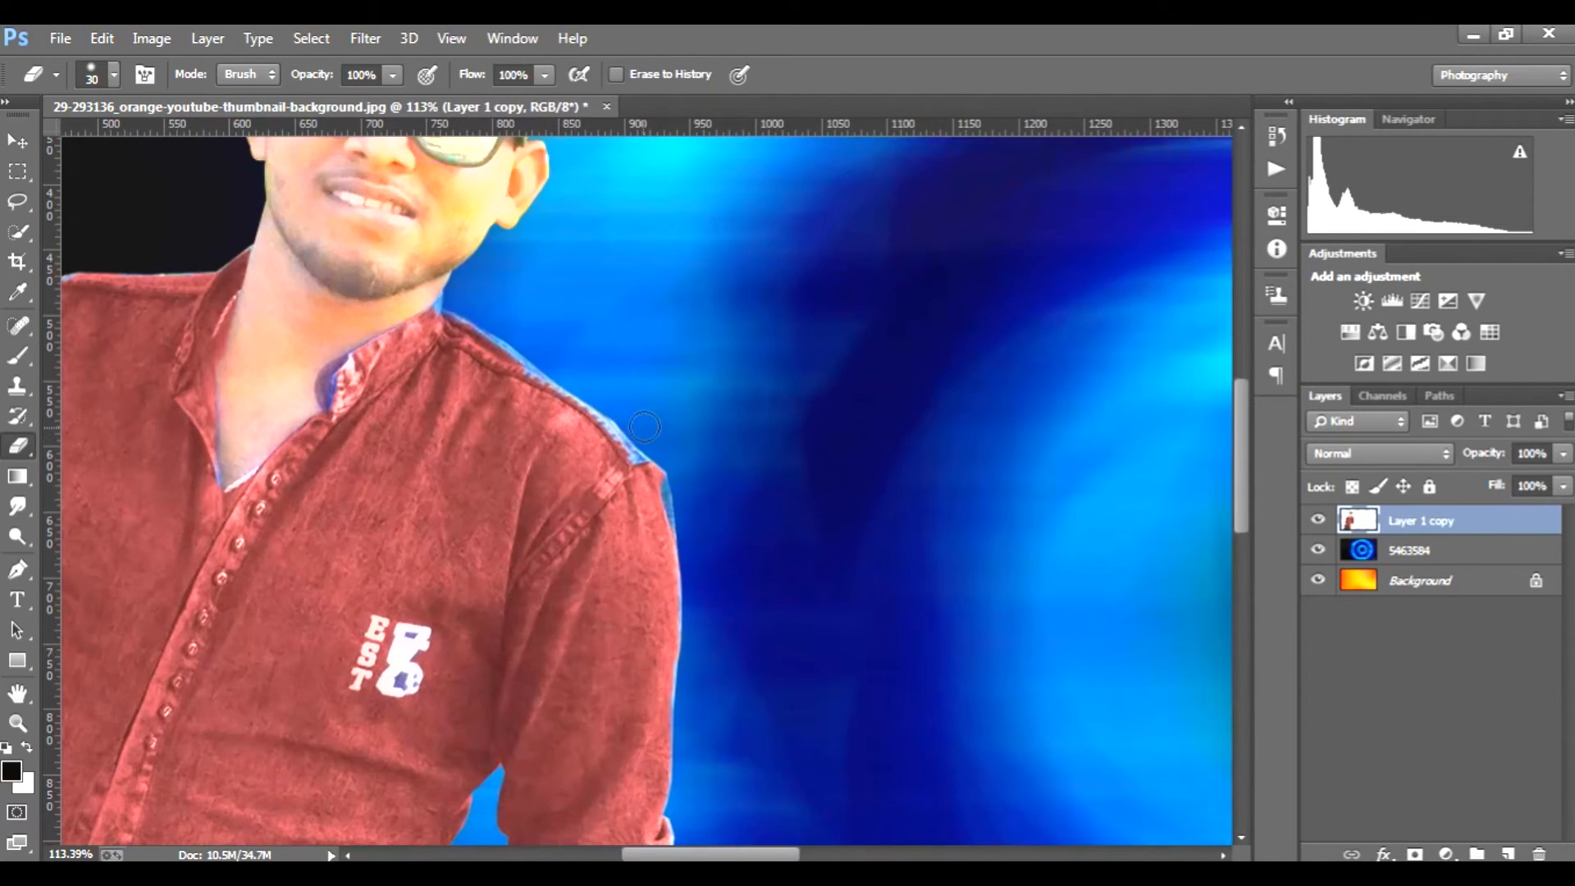
{"action": "mouse_move", "coordinate": [662, 450]}
{"action": "left_mouse_down"}
{"action": "mouse_move", "coordinate": [692, 524]}
{"action": "mouse_move", "coordinate": [651, 436]}
{"action": "left_mouse_up"}
{"action": "scroll", "coordinate": [648, 443], "scroll_direction": "down", "scroll_amount": 4}
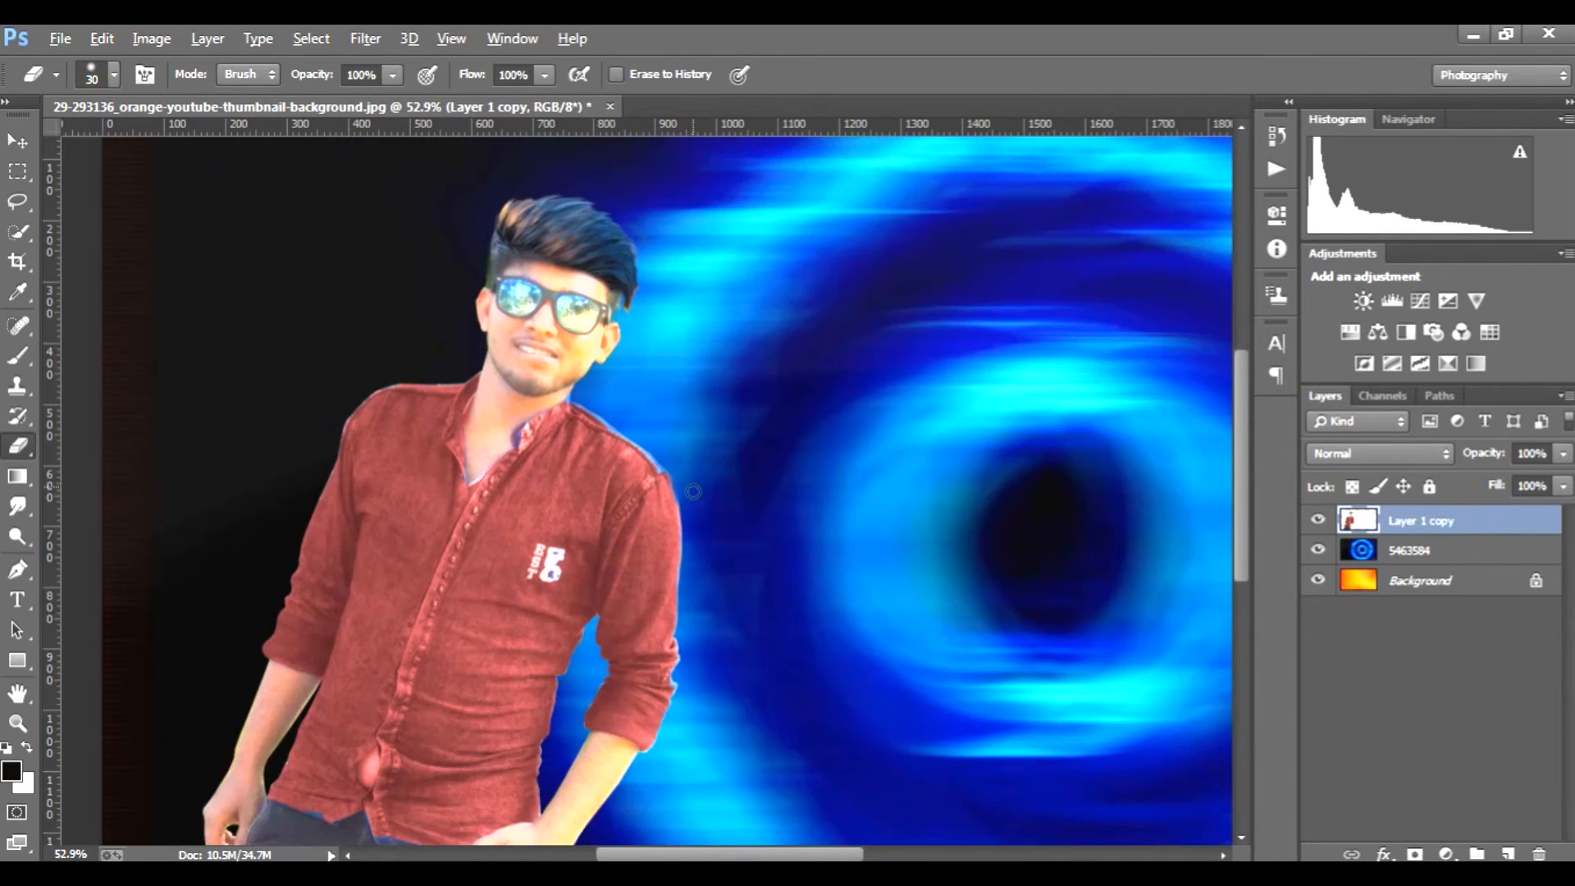
{"action": "scroll", "coordinate": [694, 492], "scroll_direction": "up", "scroll_amount": 2}
{"action": "scroll", "coordinate": [702, 541], "scroll_direction": "down", "scroll_amount": 3}
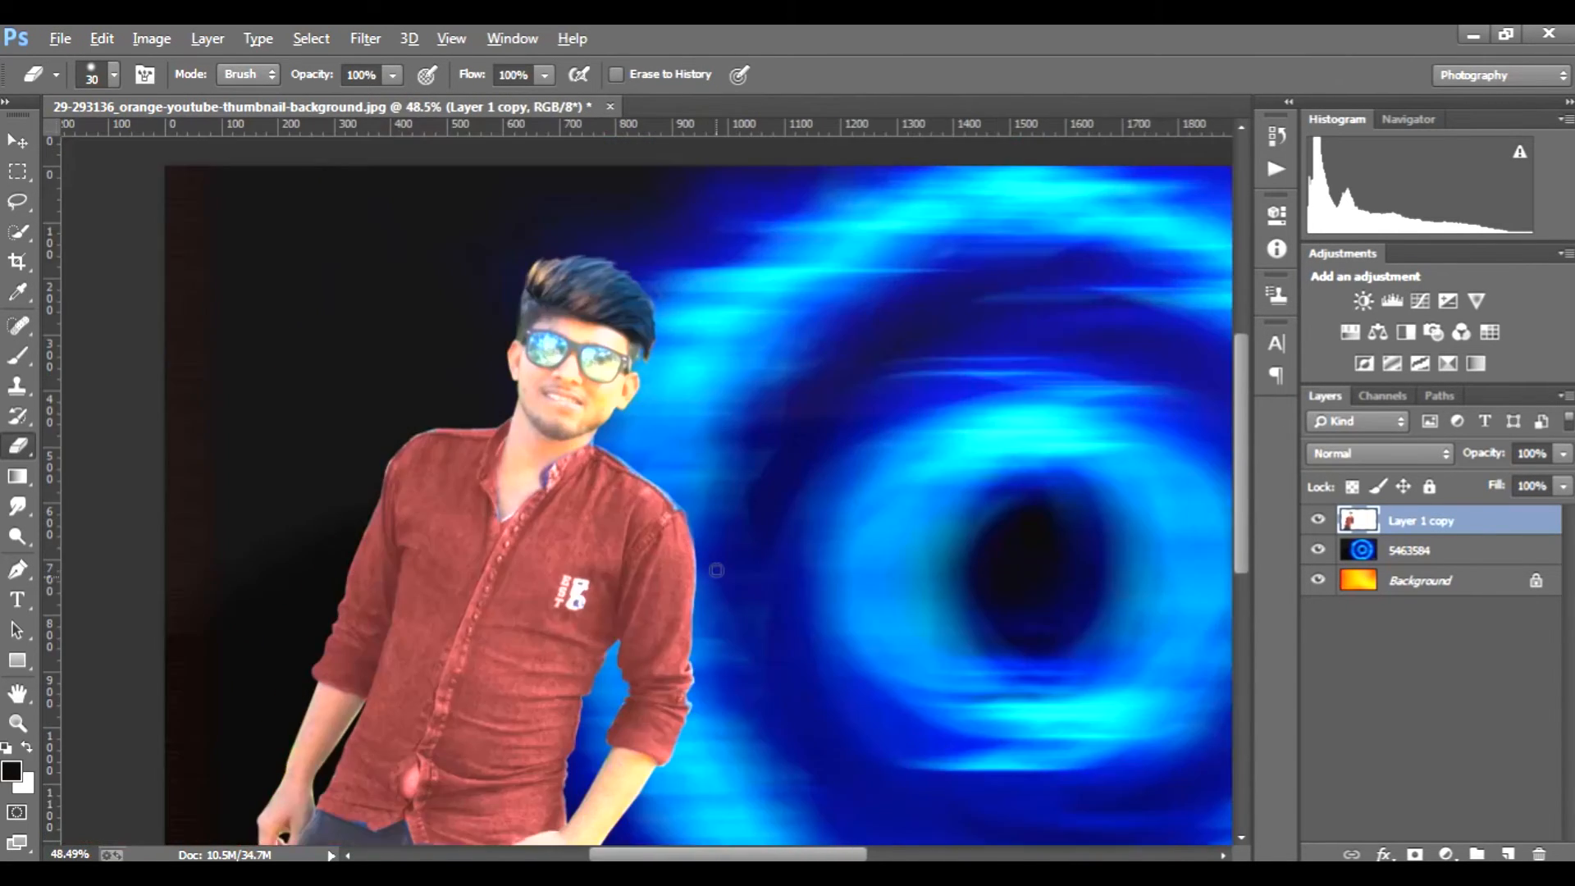
{"action": "key", "text": "alt"}
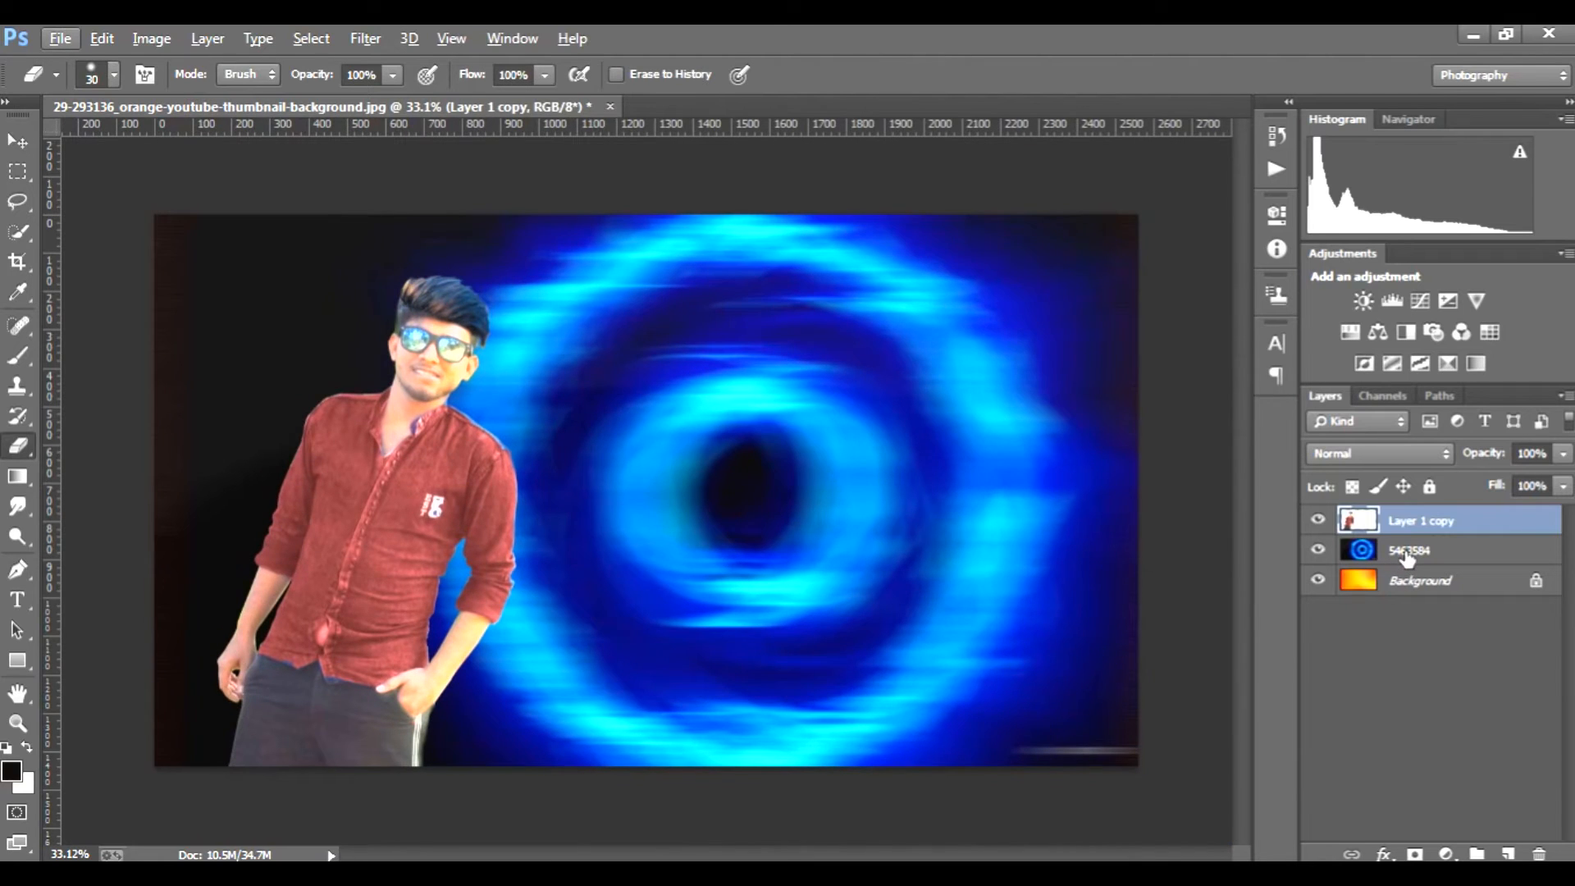
Step: Add a red ff0000 Outer Glow with a size of 150 px to the man's layer
{"action": "double_click", "coordinate": [1516, 524]}
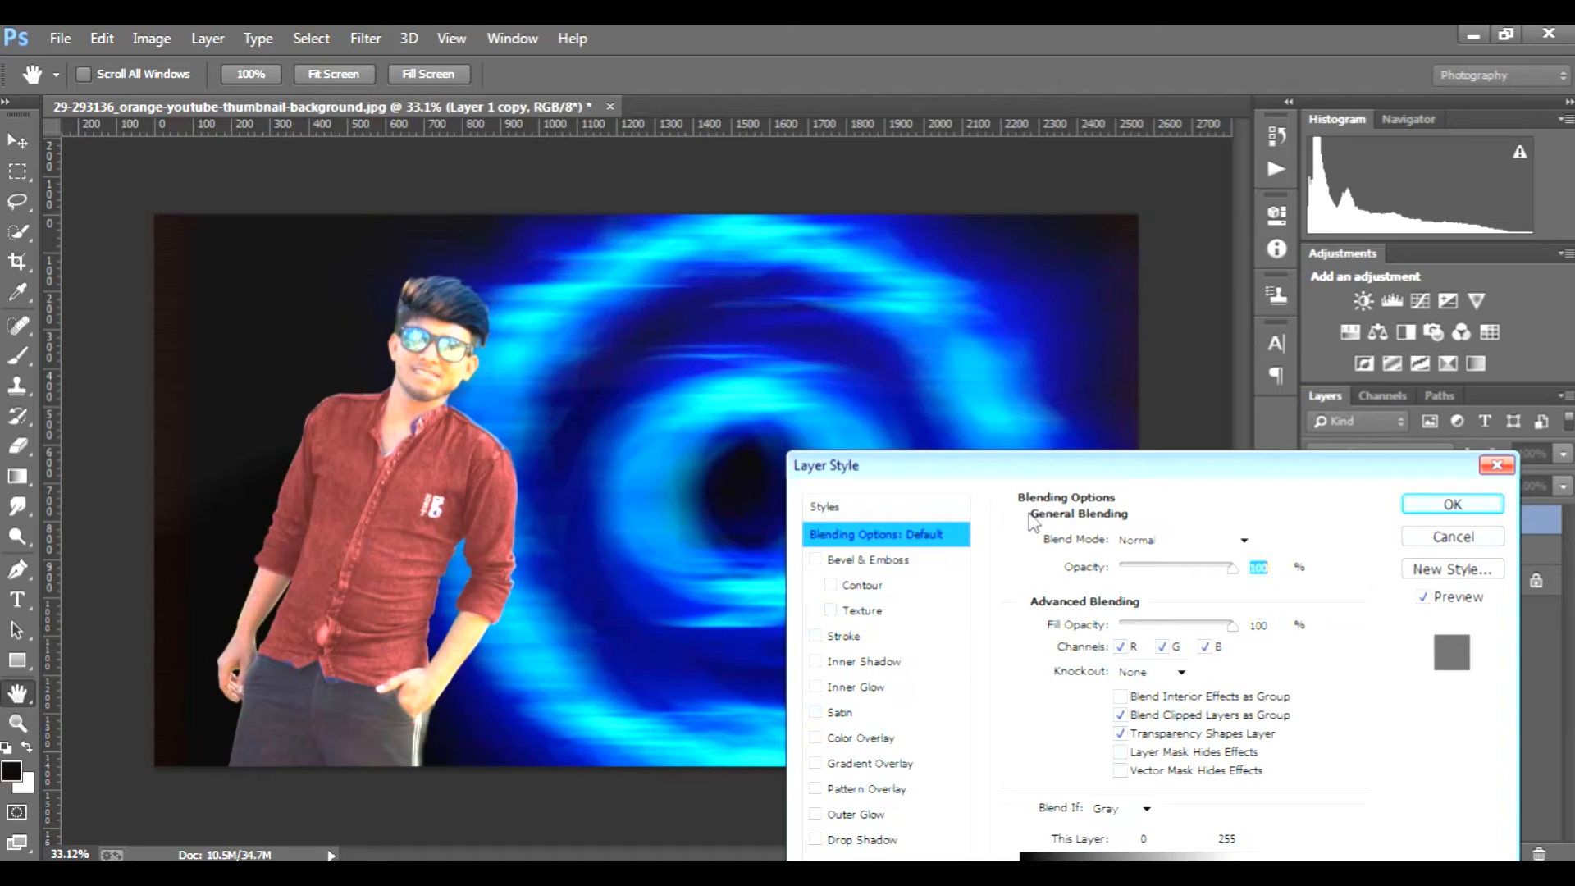
{"action": "left_click_drag", "start_coordinate": [1068, 472], "coordinate": [1077, 254]}
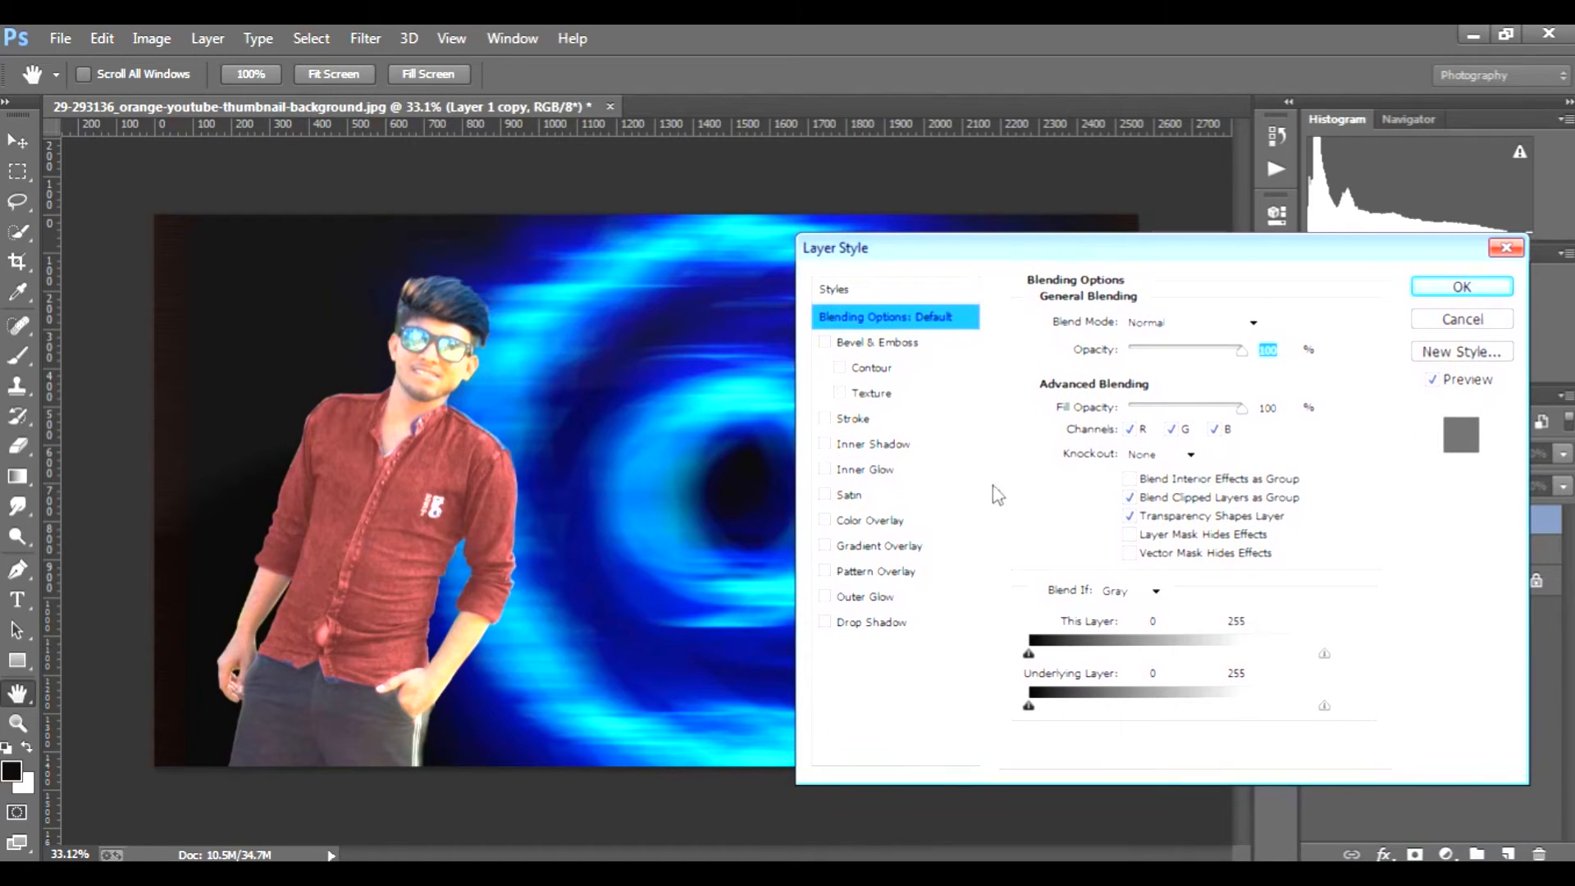
{"action": "left_click", "coordinate": [882, 598]}
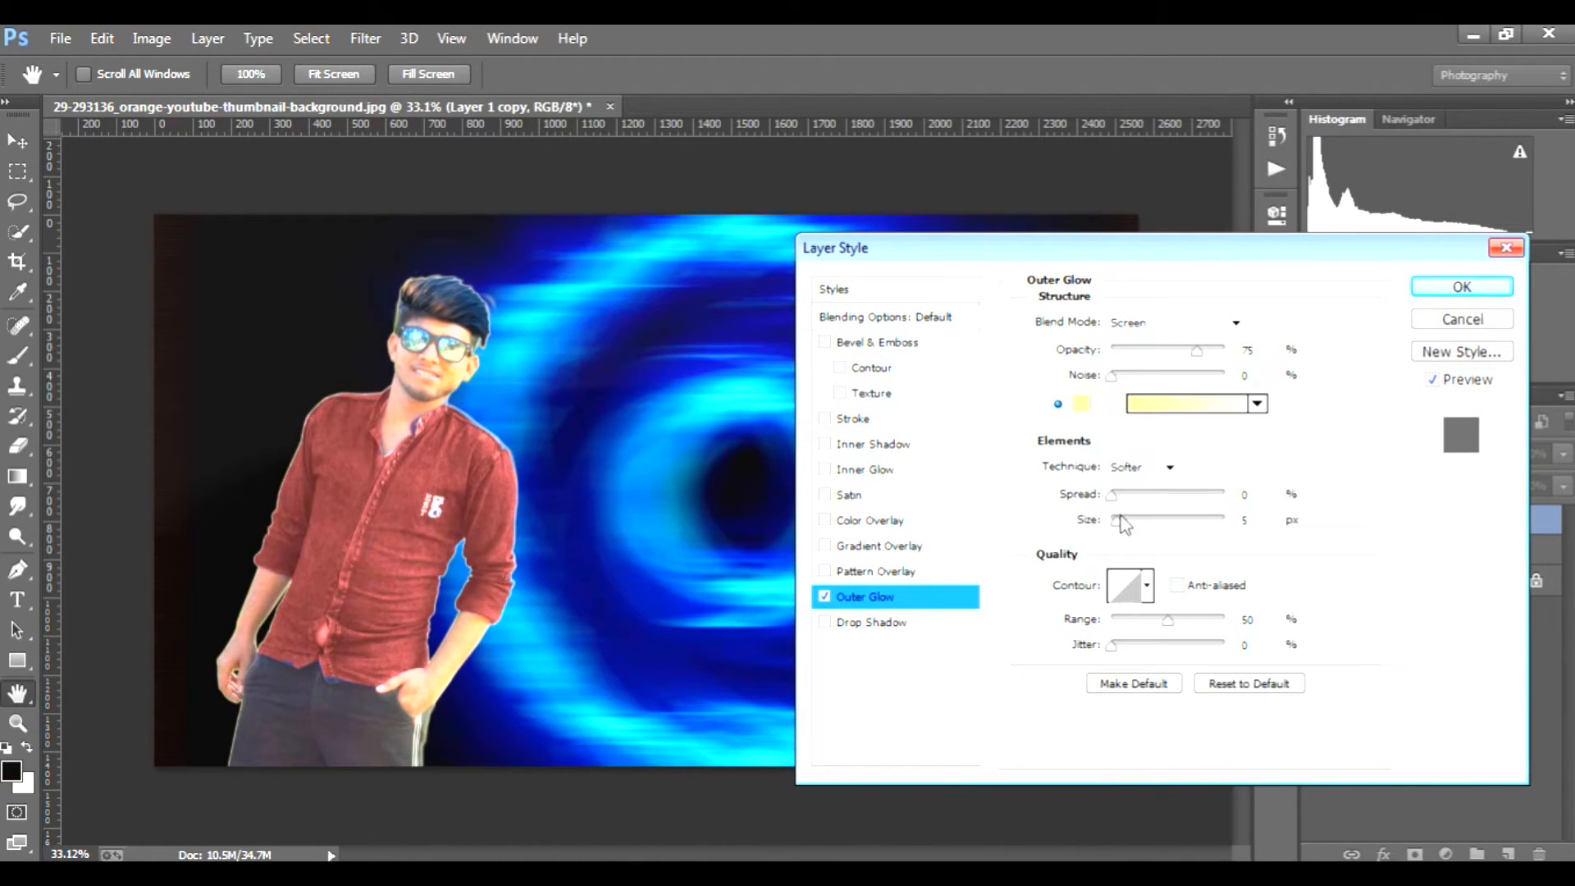
{"action": "left_click_drag", "start_coordinate": [1123, 525], "coordinate": [1185, 532]}
{"action": "left_click", "coordinate": [1080, 403]}
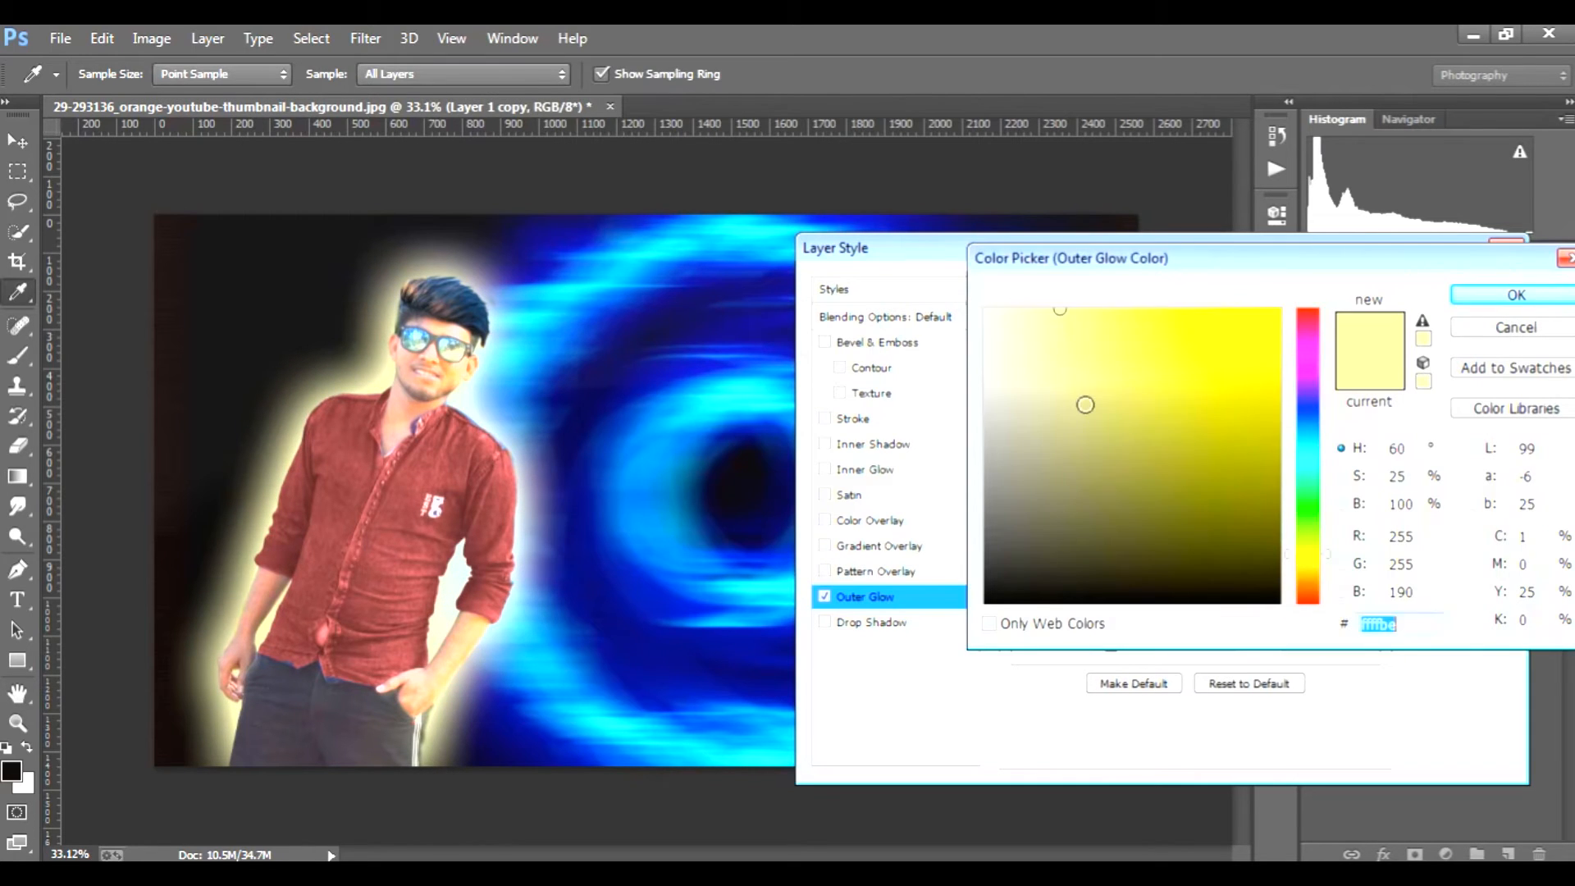
{"action": "mouse_move", "coordinate": [1149, 379]}
{"action": "left_mouse_down"}
{"action": "mouse_move", "coordinate": [1263, 316]}
{"action": "mouse_move", "coordinate": [1292, 321]}
{"action": "left_mouse_up"}
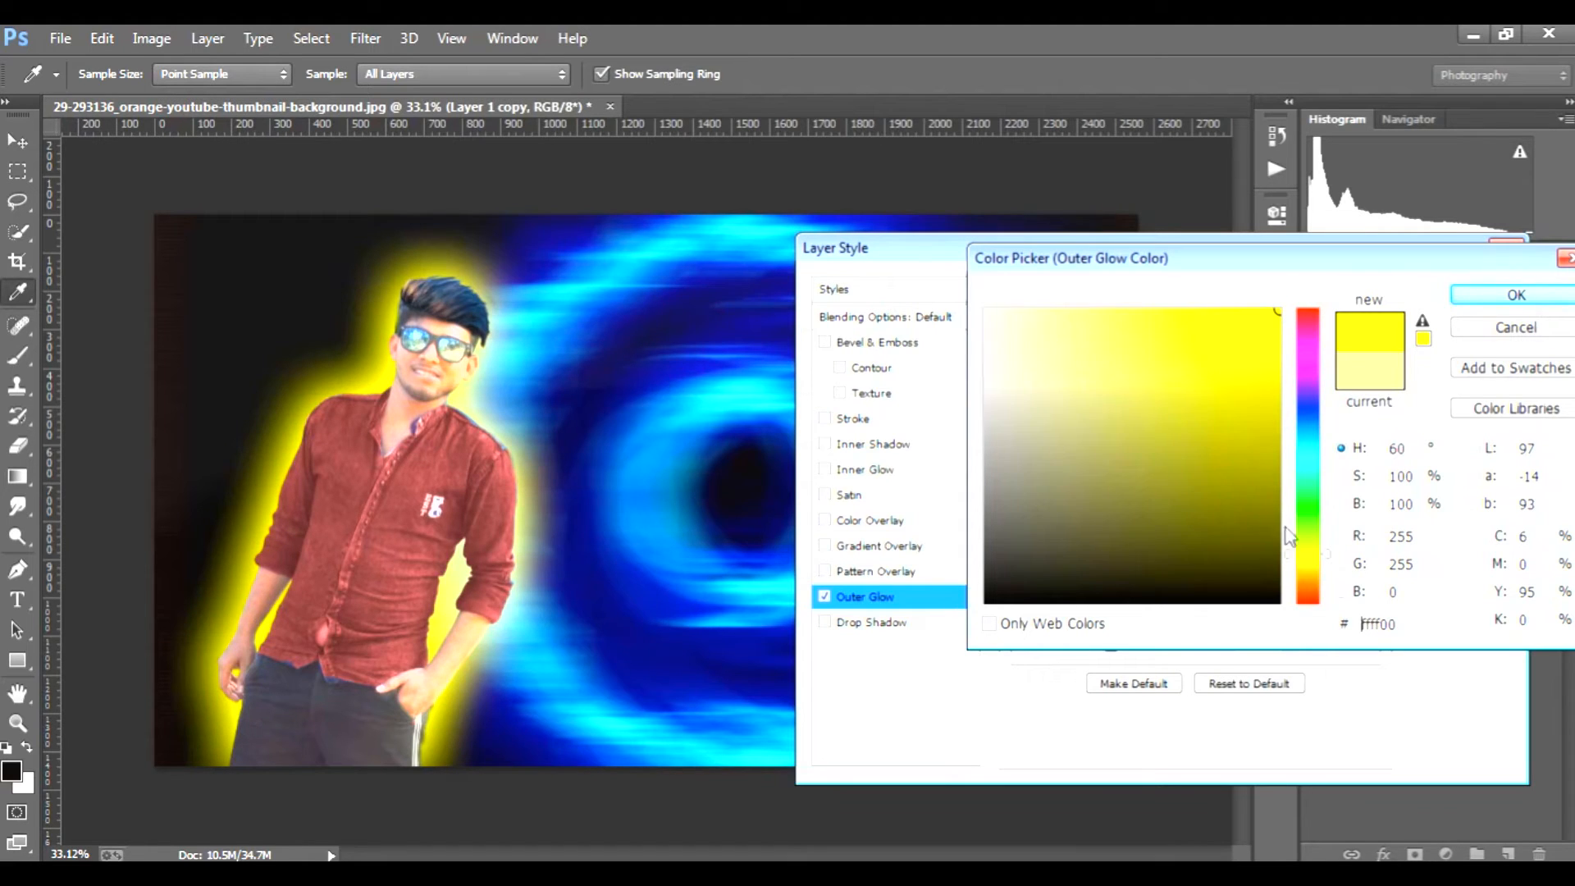
{"action": "left_click", "coordinate": [1314, 517]}
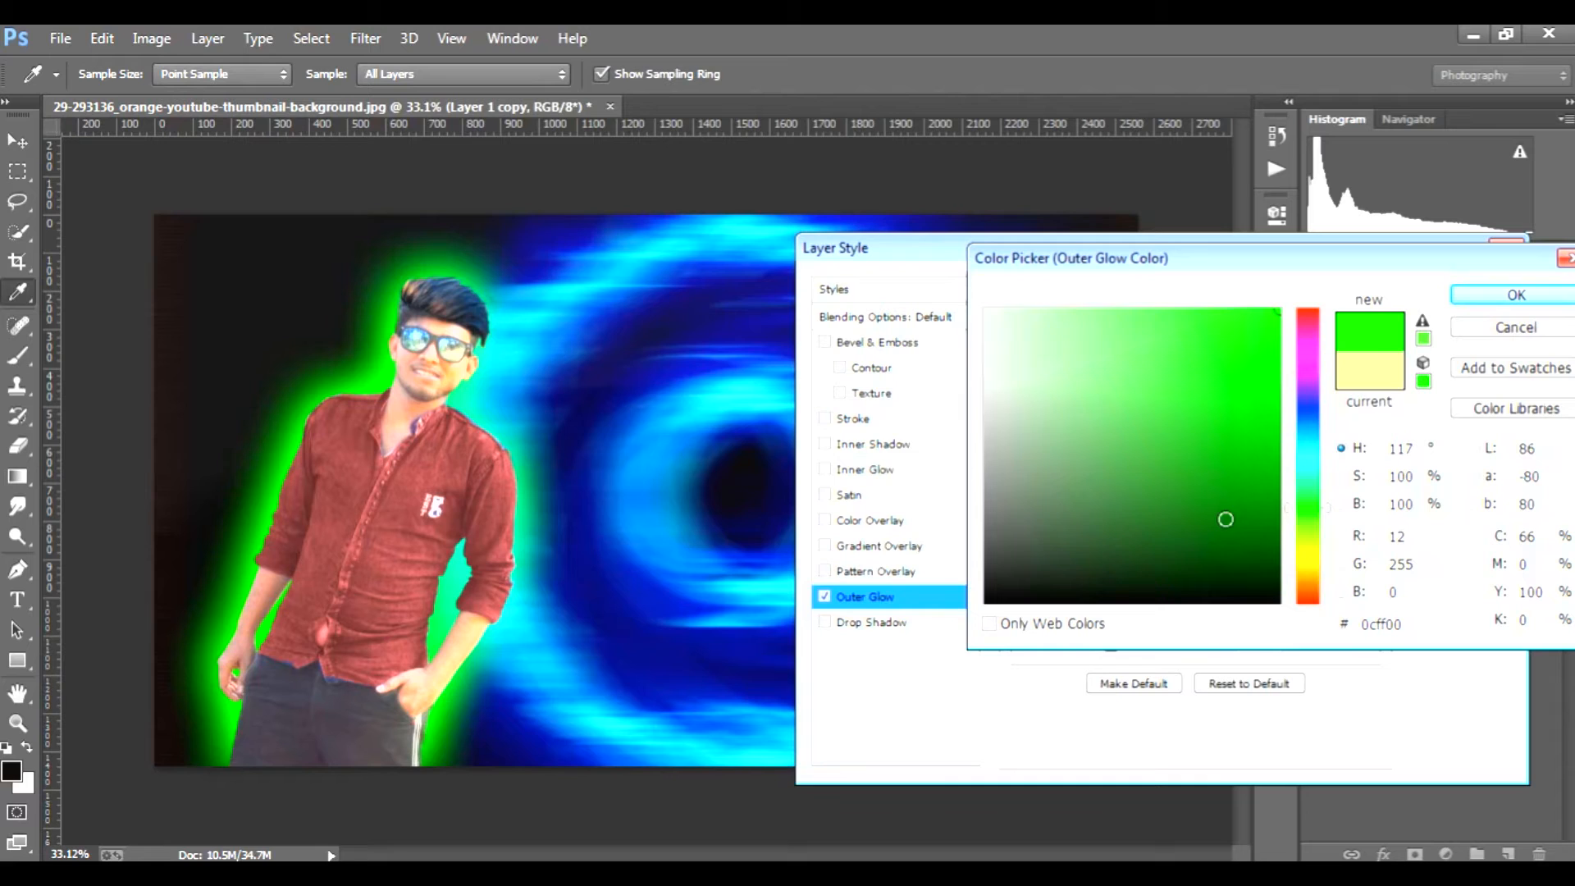
{"action": "left_click_drag", "start_coordinate": [1310, 395], "coordinate": [1306, 310]}
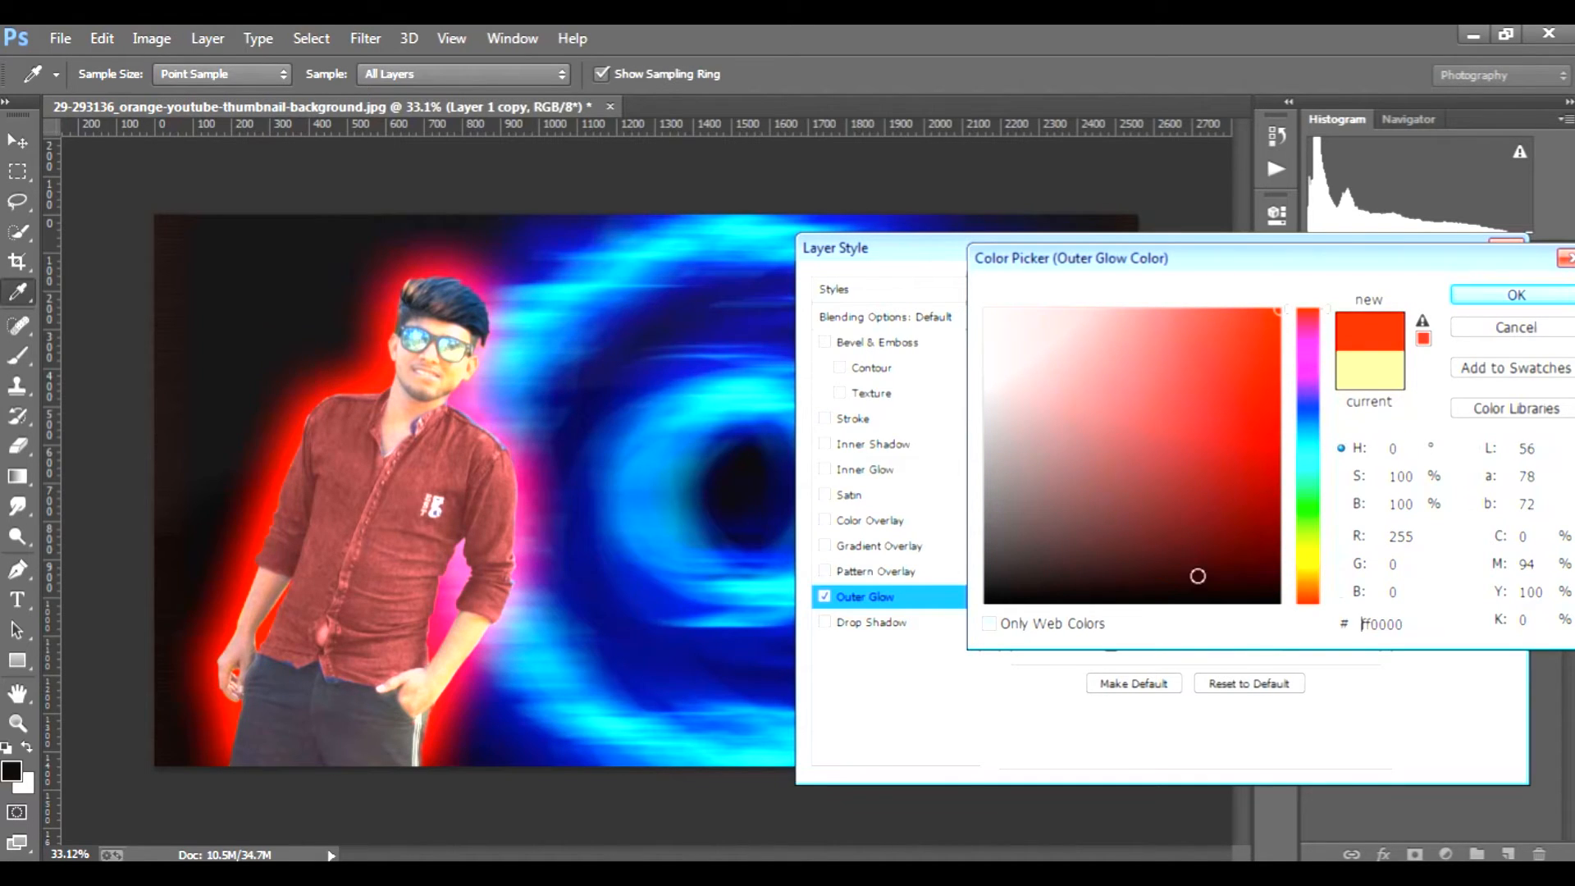
{"action": "left_click", "coordinate": [1470, 301]}
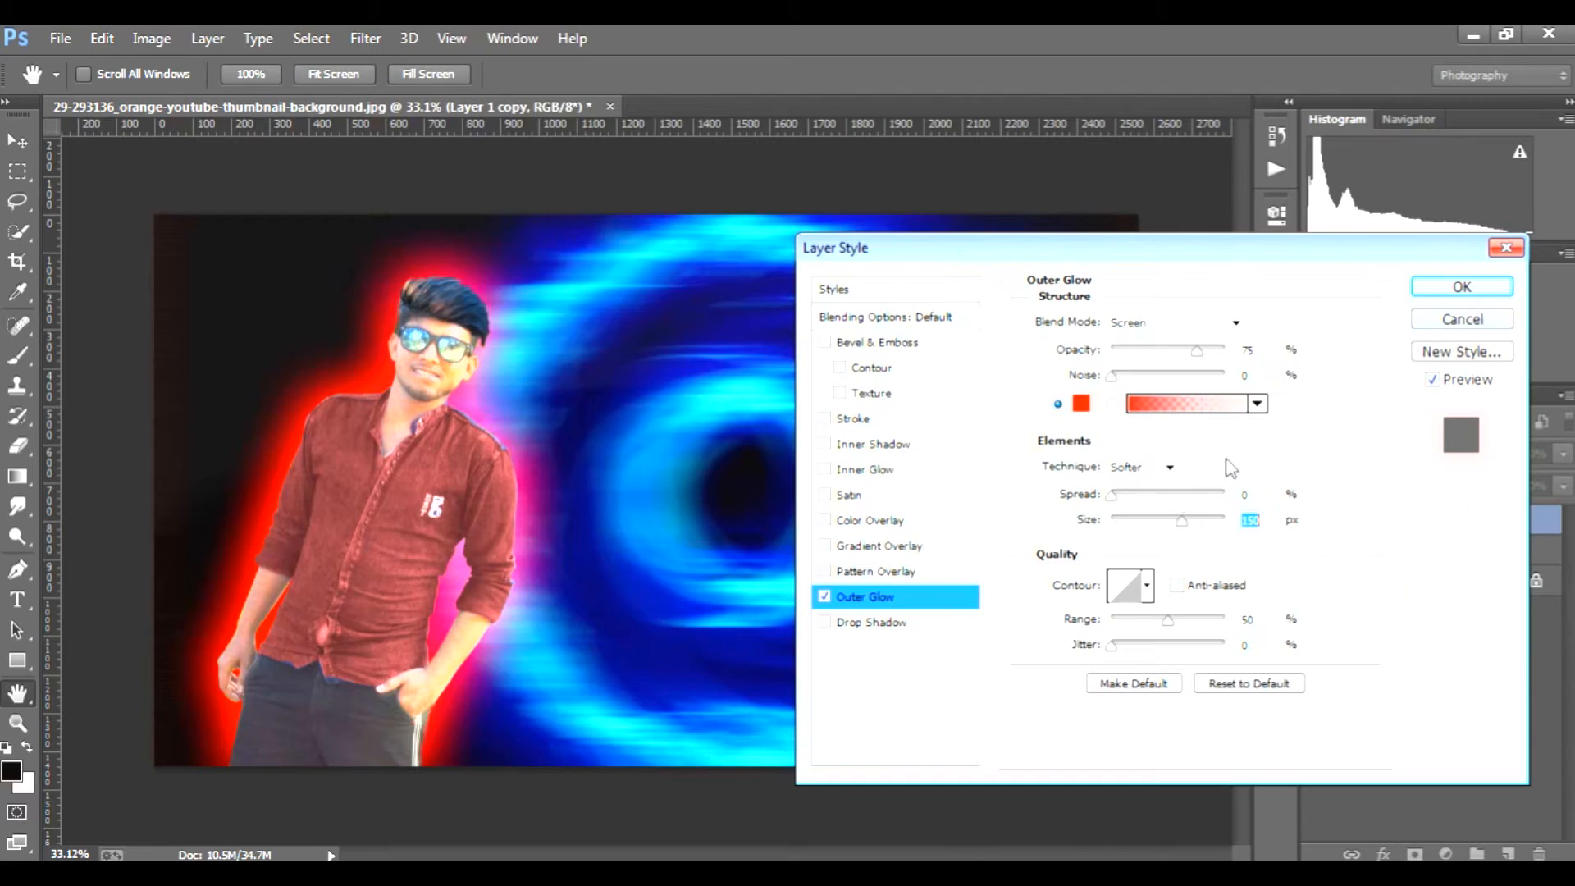
Step: Change the man's Outer Glow to Linear Light blending with a size of 218 px and apply the style
{"action": "left_click", "coordinate": [1210, 323]}
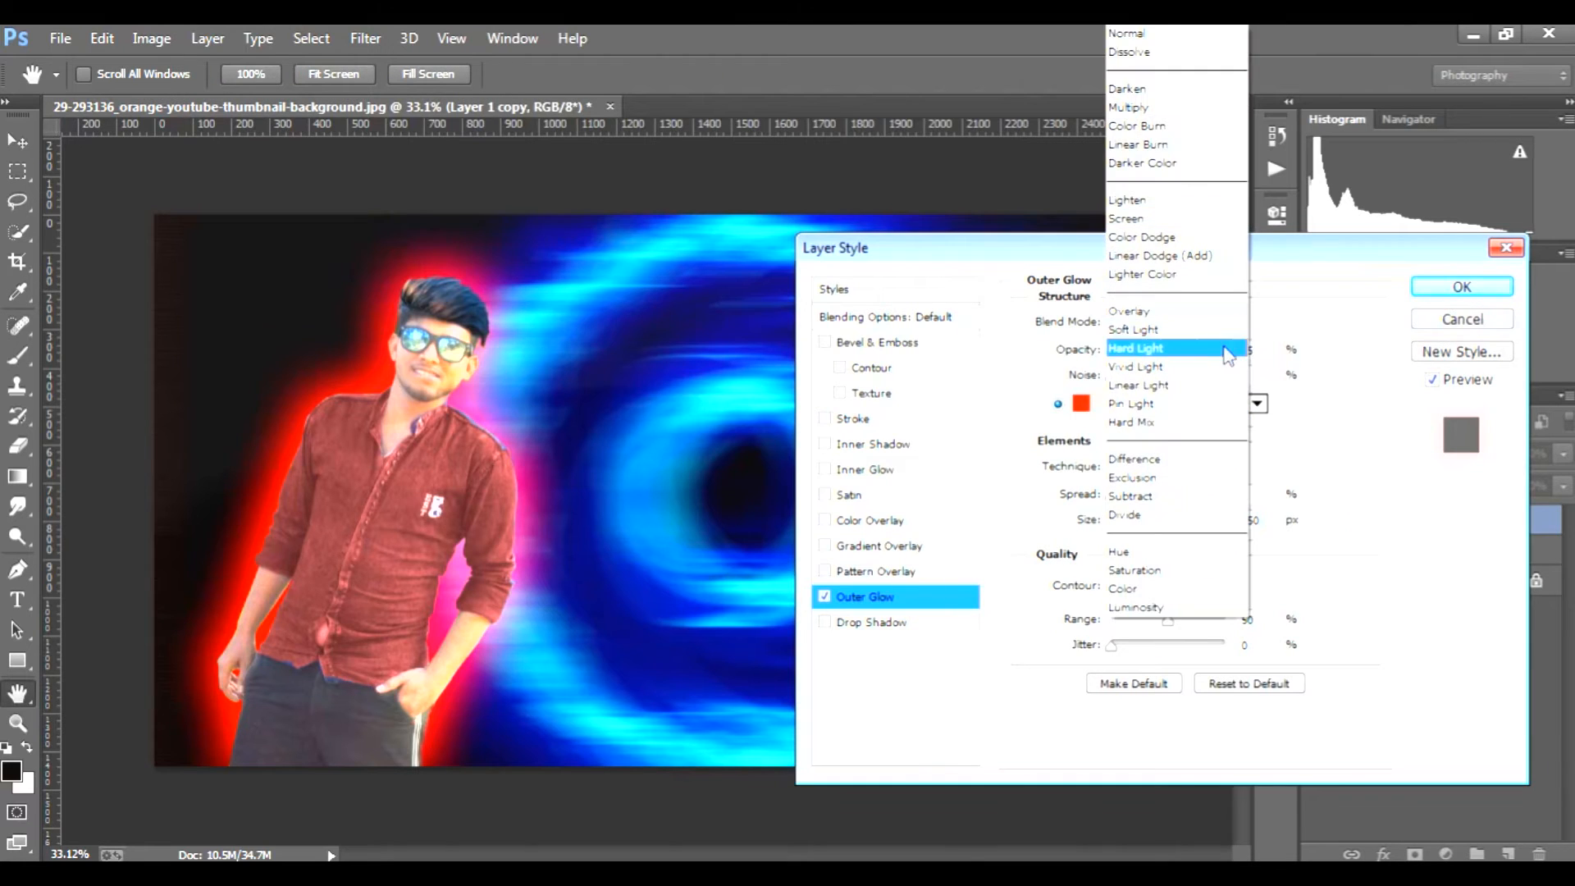
{"action": "left_click", "coordinate": [1205, 389]}
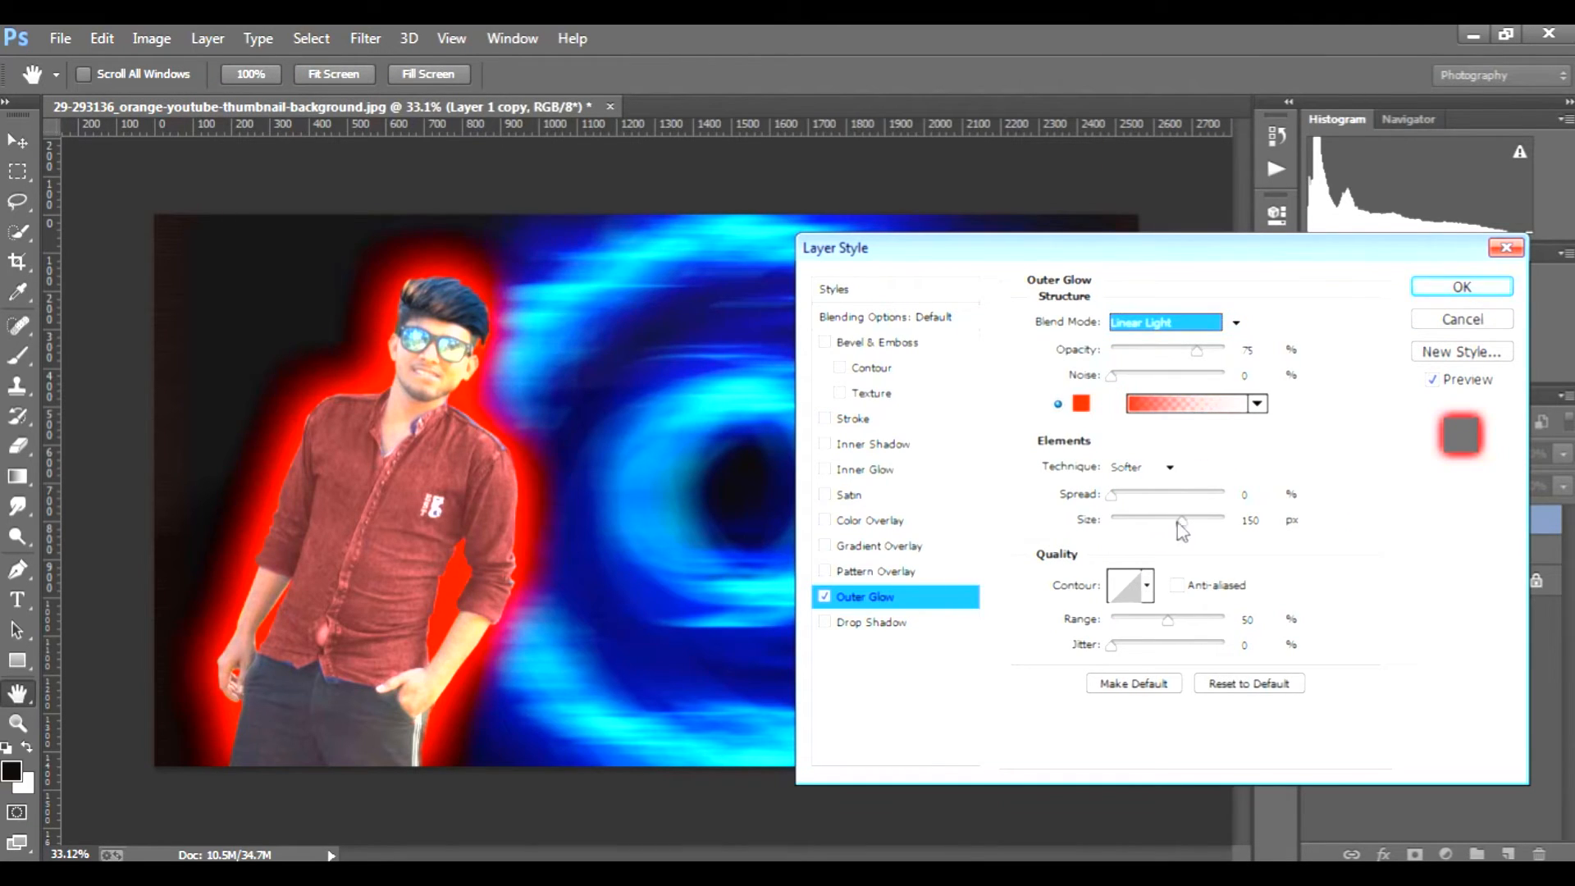
{"action": "left_click_drag", "start_coordinate": [1182, 523], "coordinate": [1230, 520]}
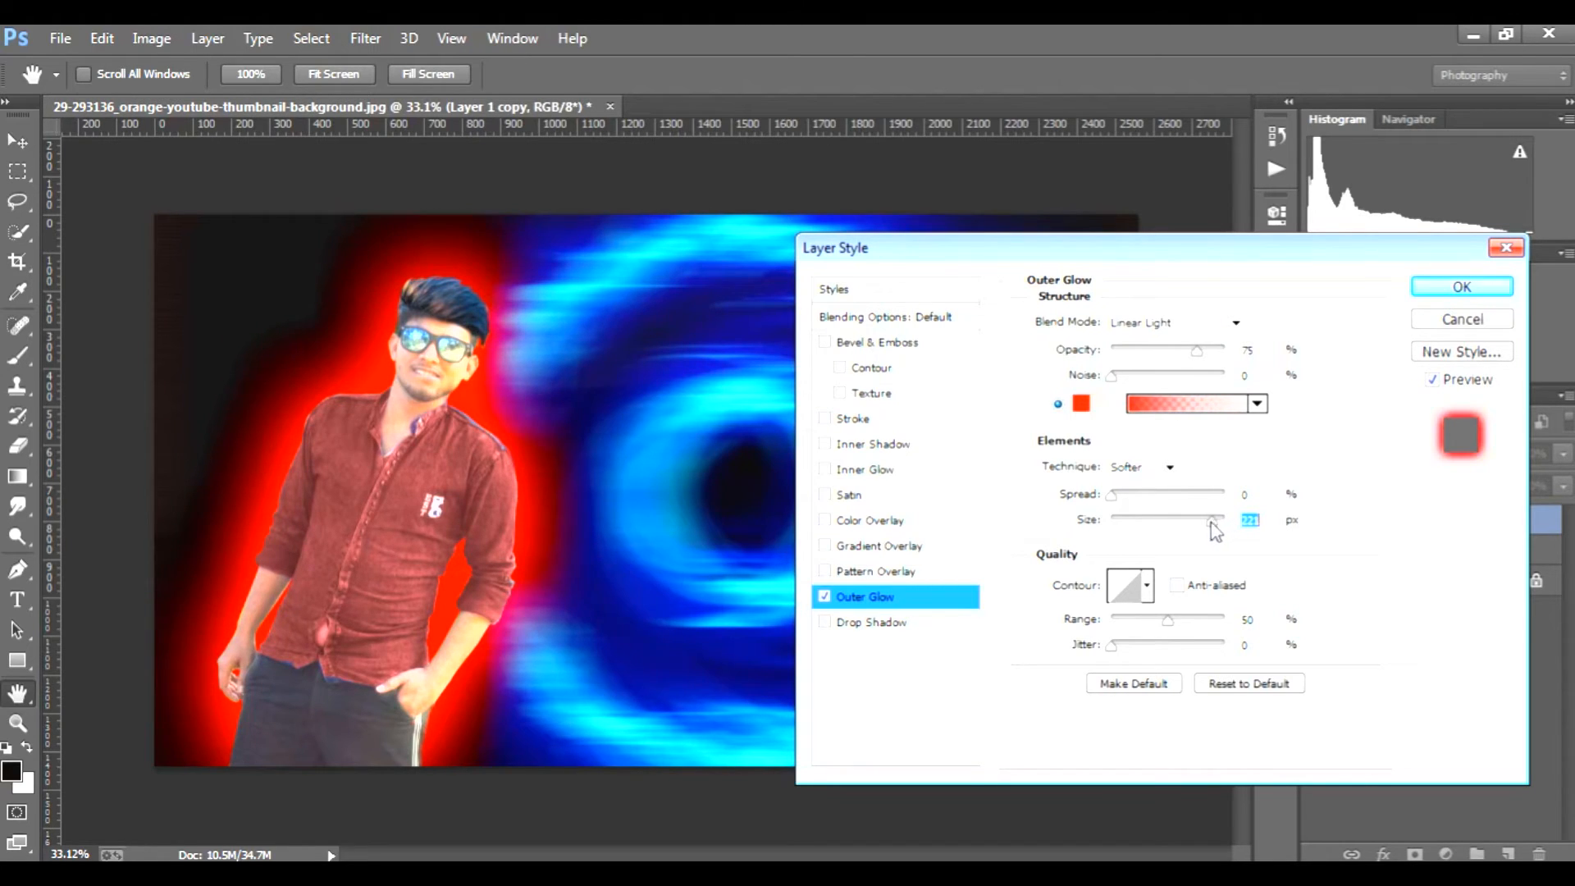
{"action": "left_click", "coordinate": [1462, 286]}
{"action": "key", "text": "e"}
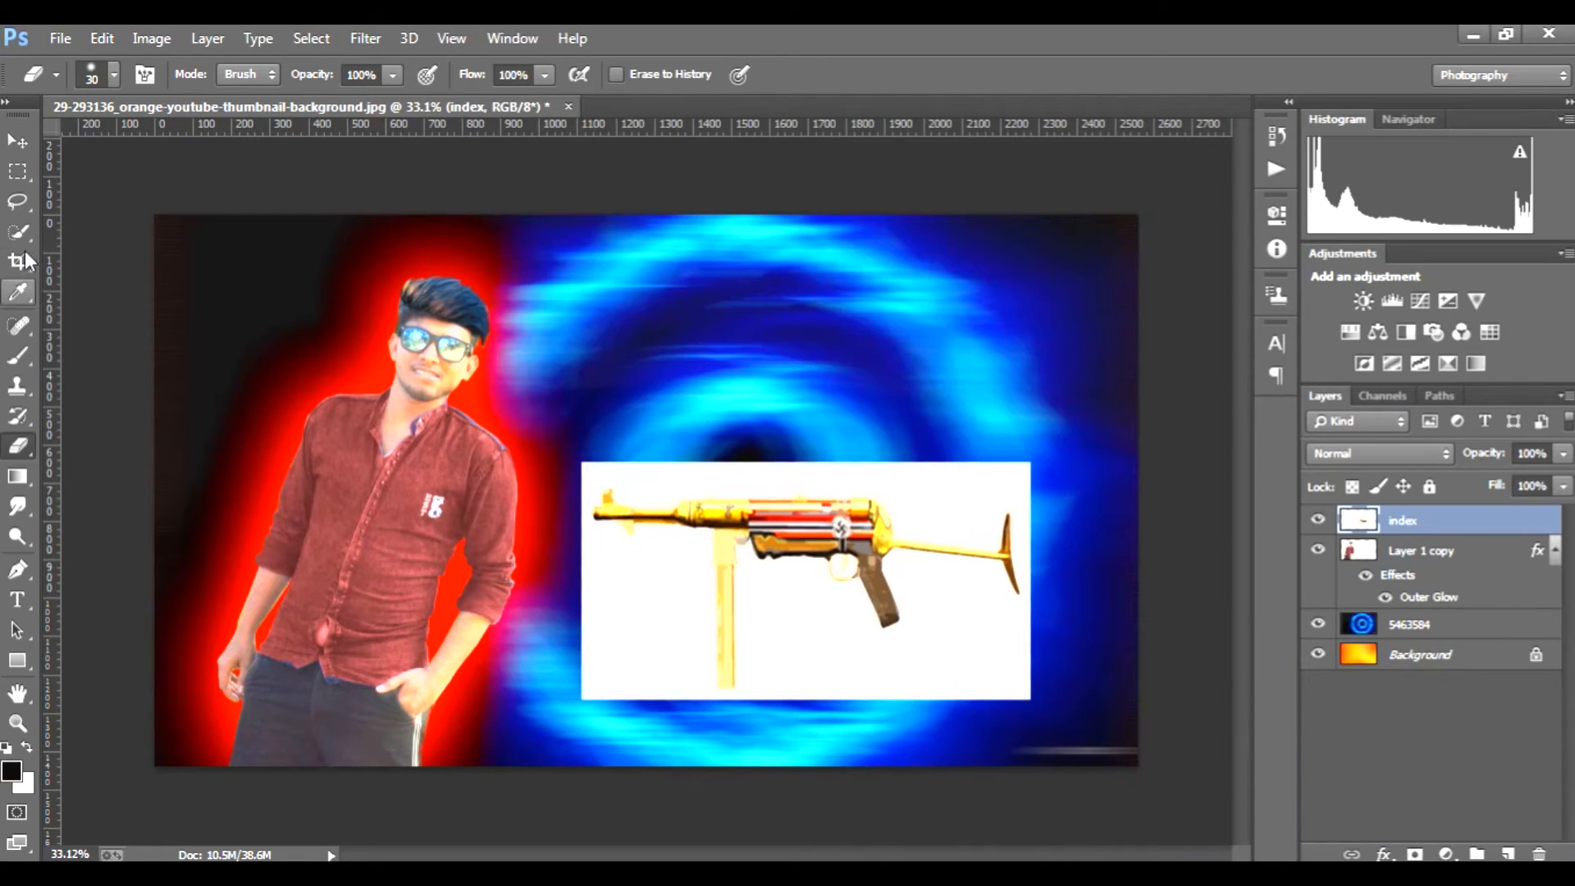
Step: Select the golden gun on the index layer, including barrel, magazine, grip and stock, with the Quick Selection tool
{"action": "left_click", "coordinate": [18, 232]}
{"action": "mouse_move", "coordinate": [767, 536]}
{"action": "left_mouse_down"}
{"action": "mouse_move", "coordinate": [828, 538]}
{"action": "mouse_move", "coordinate": [821, 512]}
{"action": "mouse_move", "coordinate": [617, 515]}
{"action": "left_mouse_up"}
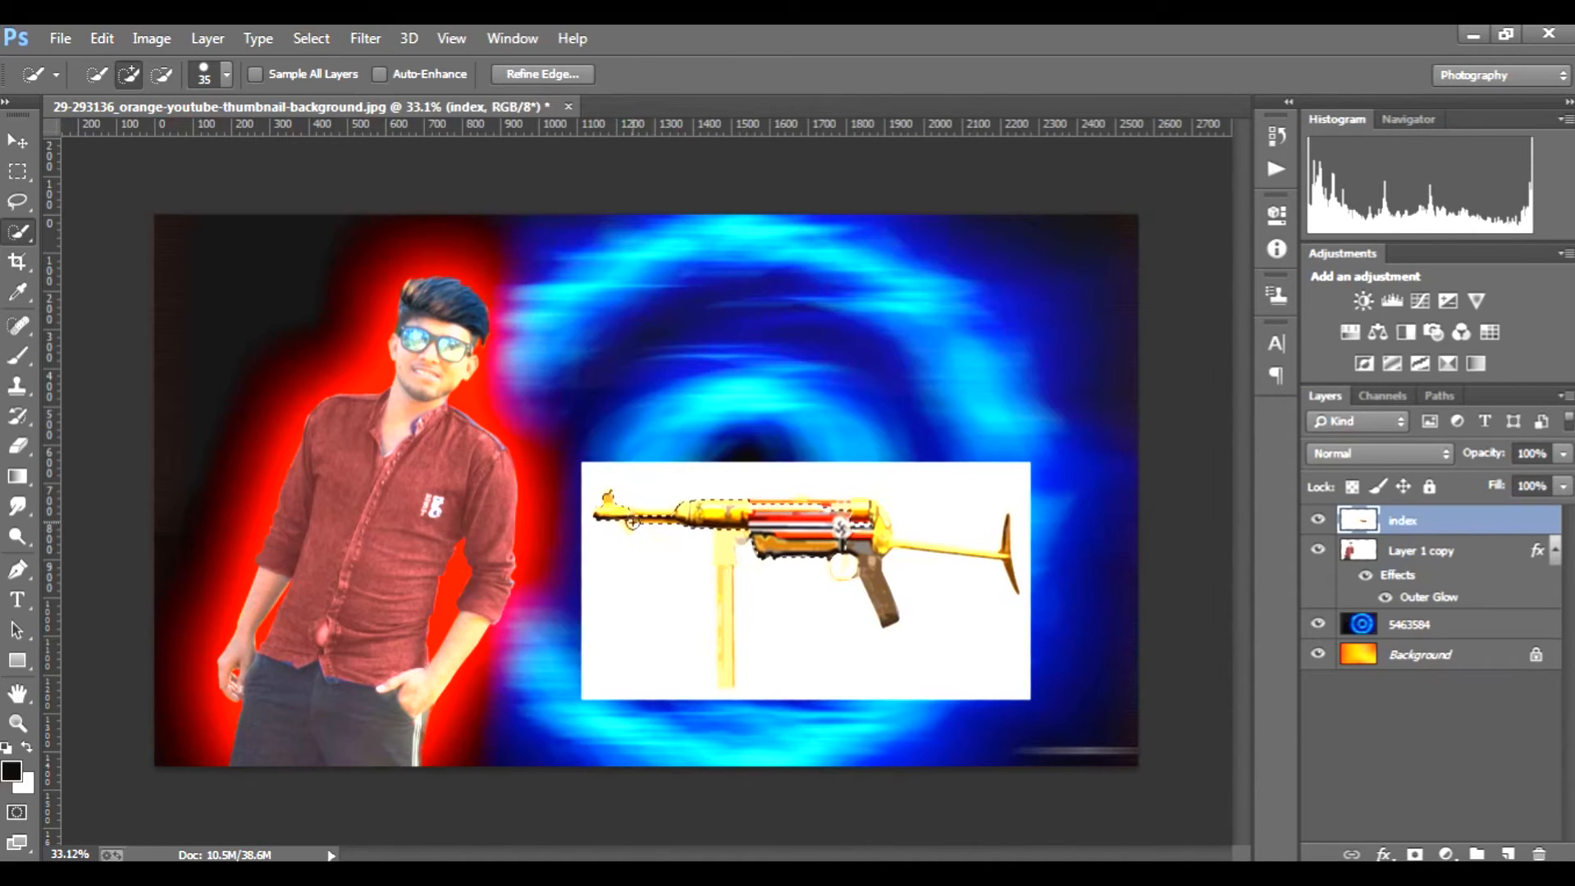
{"action": "left_click_drag", "start_coordinate": [727, 557], "coordinate": [729, 619]}
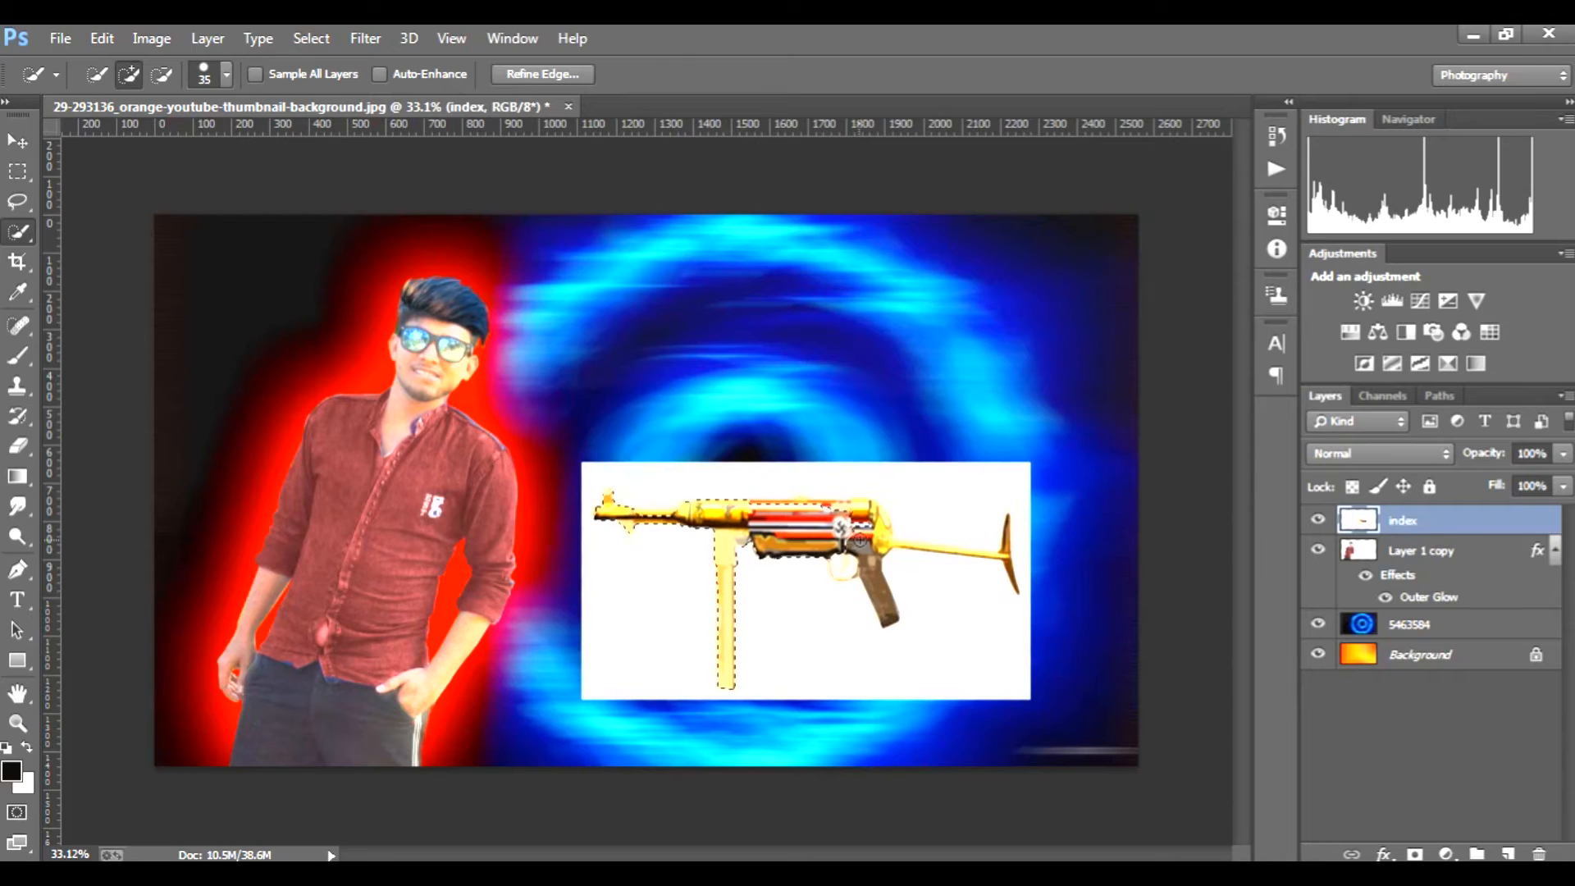
{"action": "left_click_drag", "start_coordinate": [860, 540], "coordinate": [875, 554]}
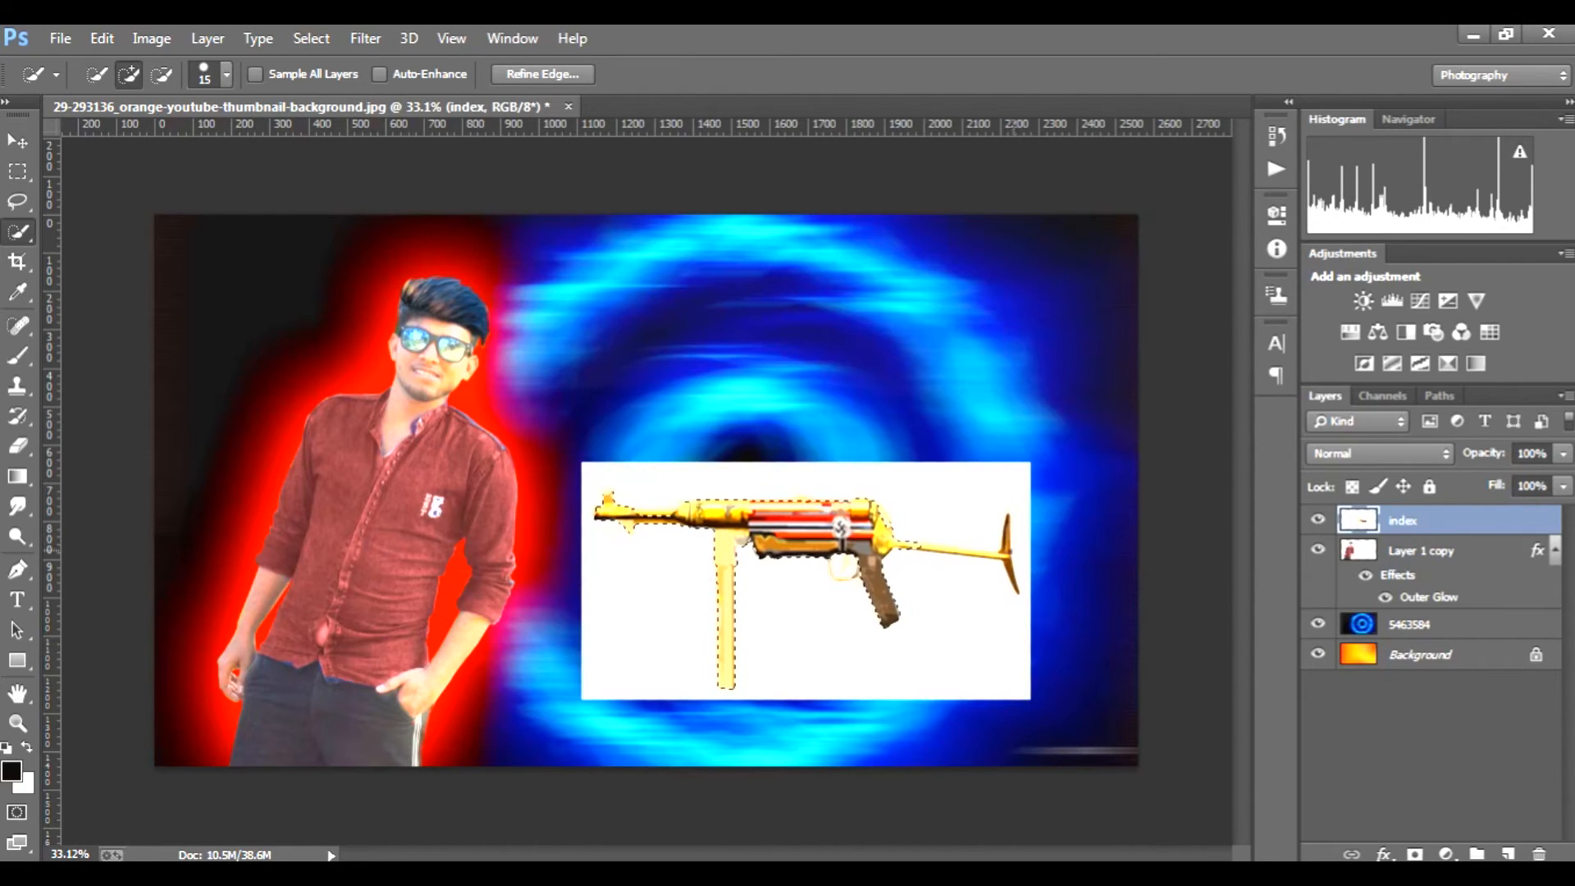
{"action": "left_click_drag", "start_coordinate": [1006, 517], "coordinate": [1006, 545]}
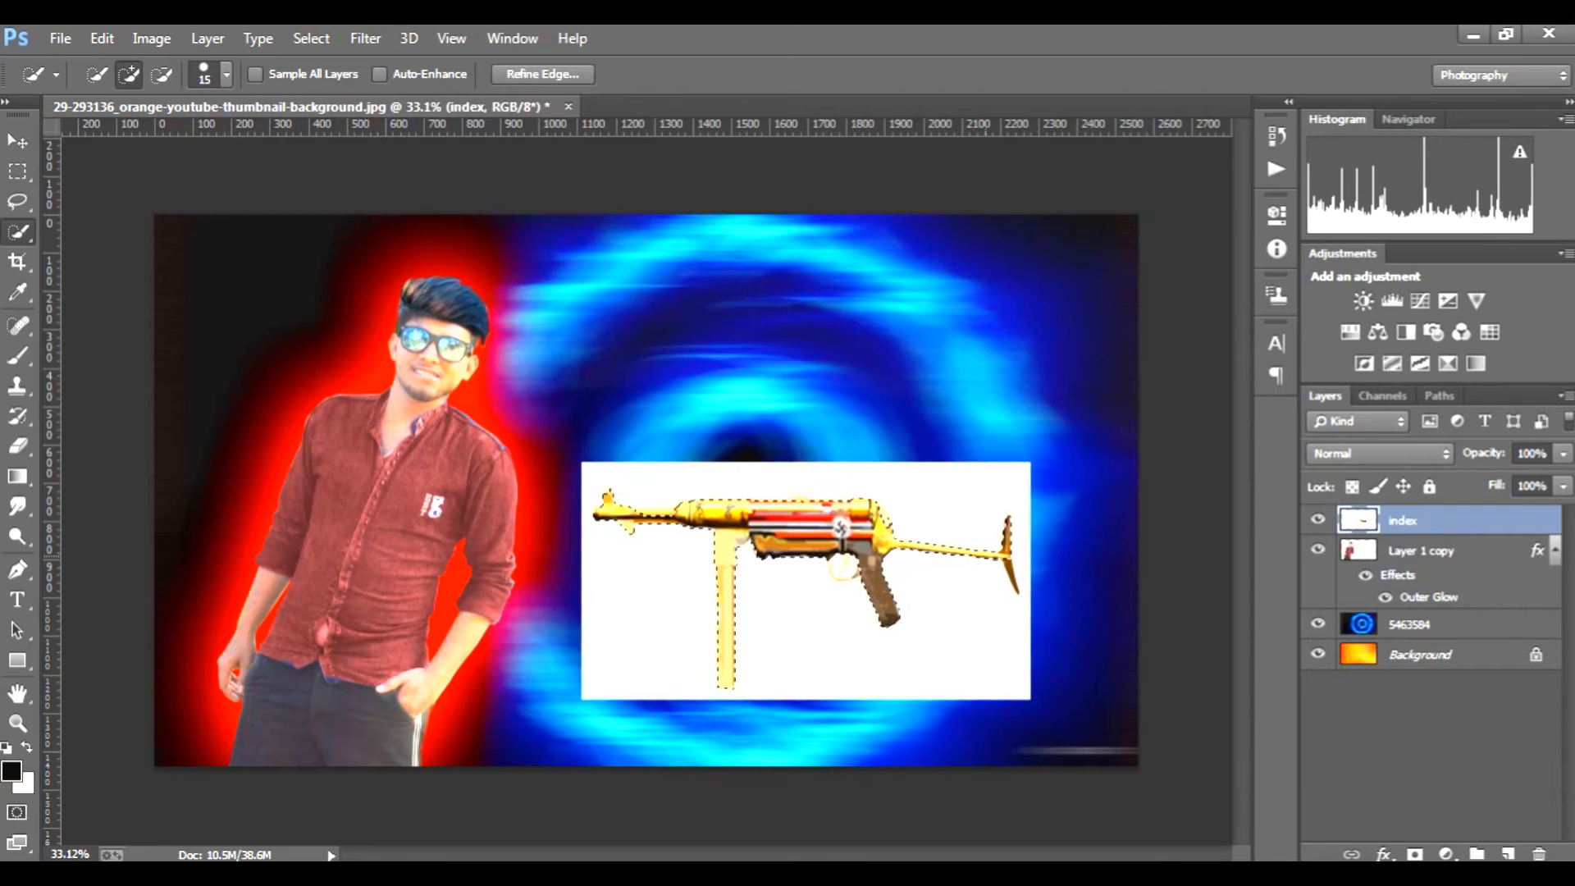
{"action": "left_click_drag", "start_coordinate": [1009, 567], "coordinate": [1016, 585]}
Step: Refine the gun selection with a 9 px brush, excluding the white inside the trigger guard but keeping the trigger and guard
{"action": "scroll", "coordinate": [840, 566], "scroll_direction": "up", "scroll_amount": 5}
{"action": "scroll", "coordinate": [884, 551], "scroll_direction": "up", "scroll_amount": 1}
{"action": "key", "text": "bracketleft"}
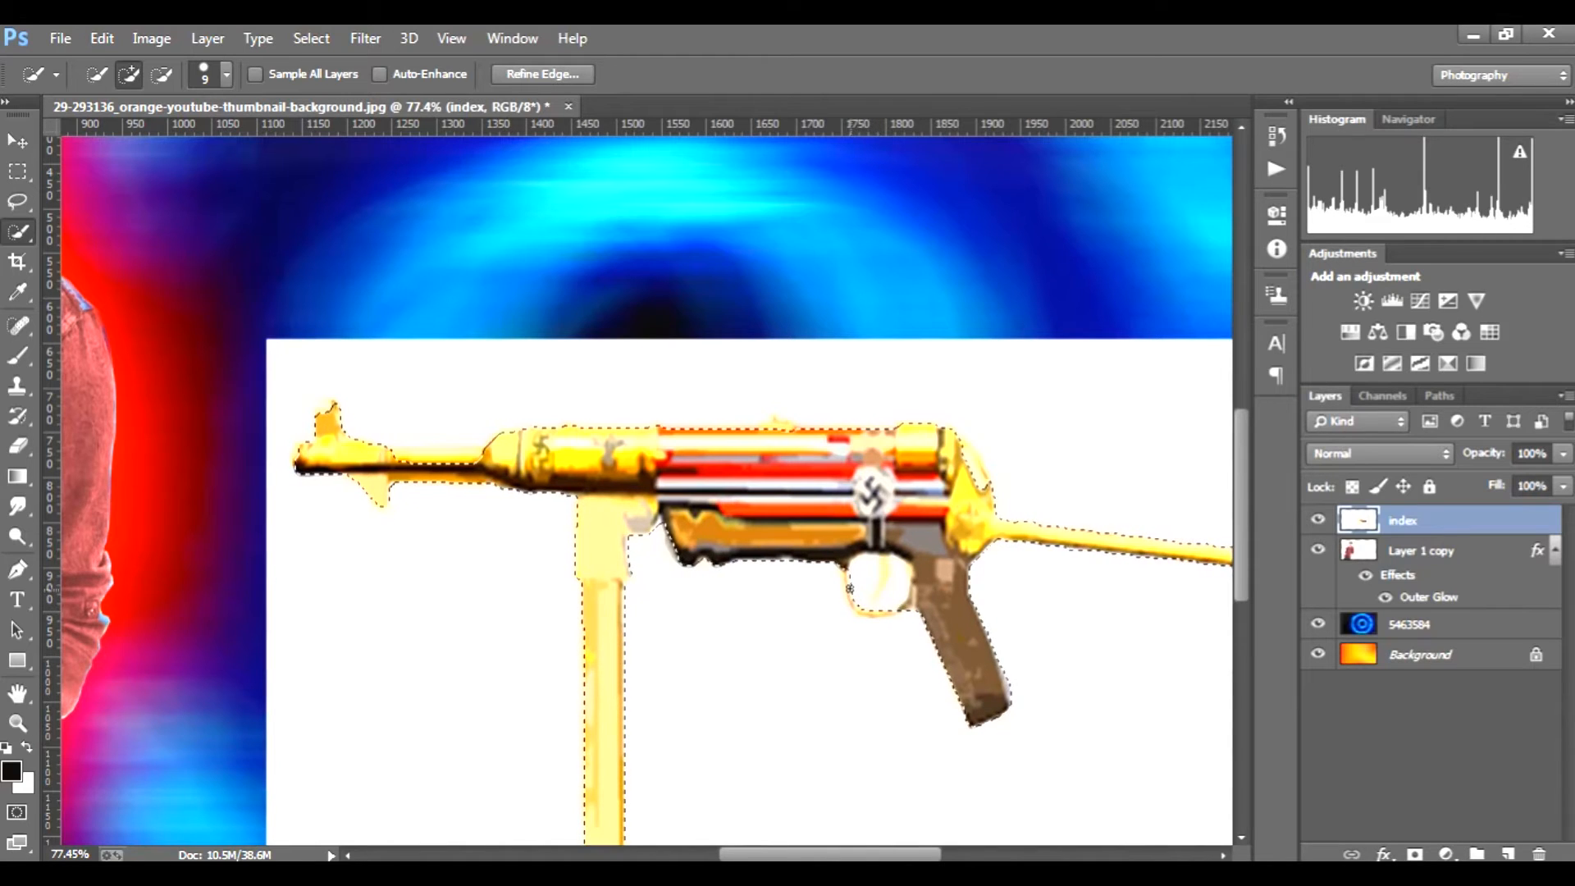
{"action": "key", "text": "alt"}
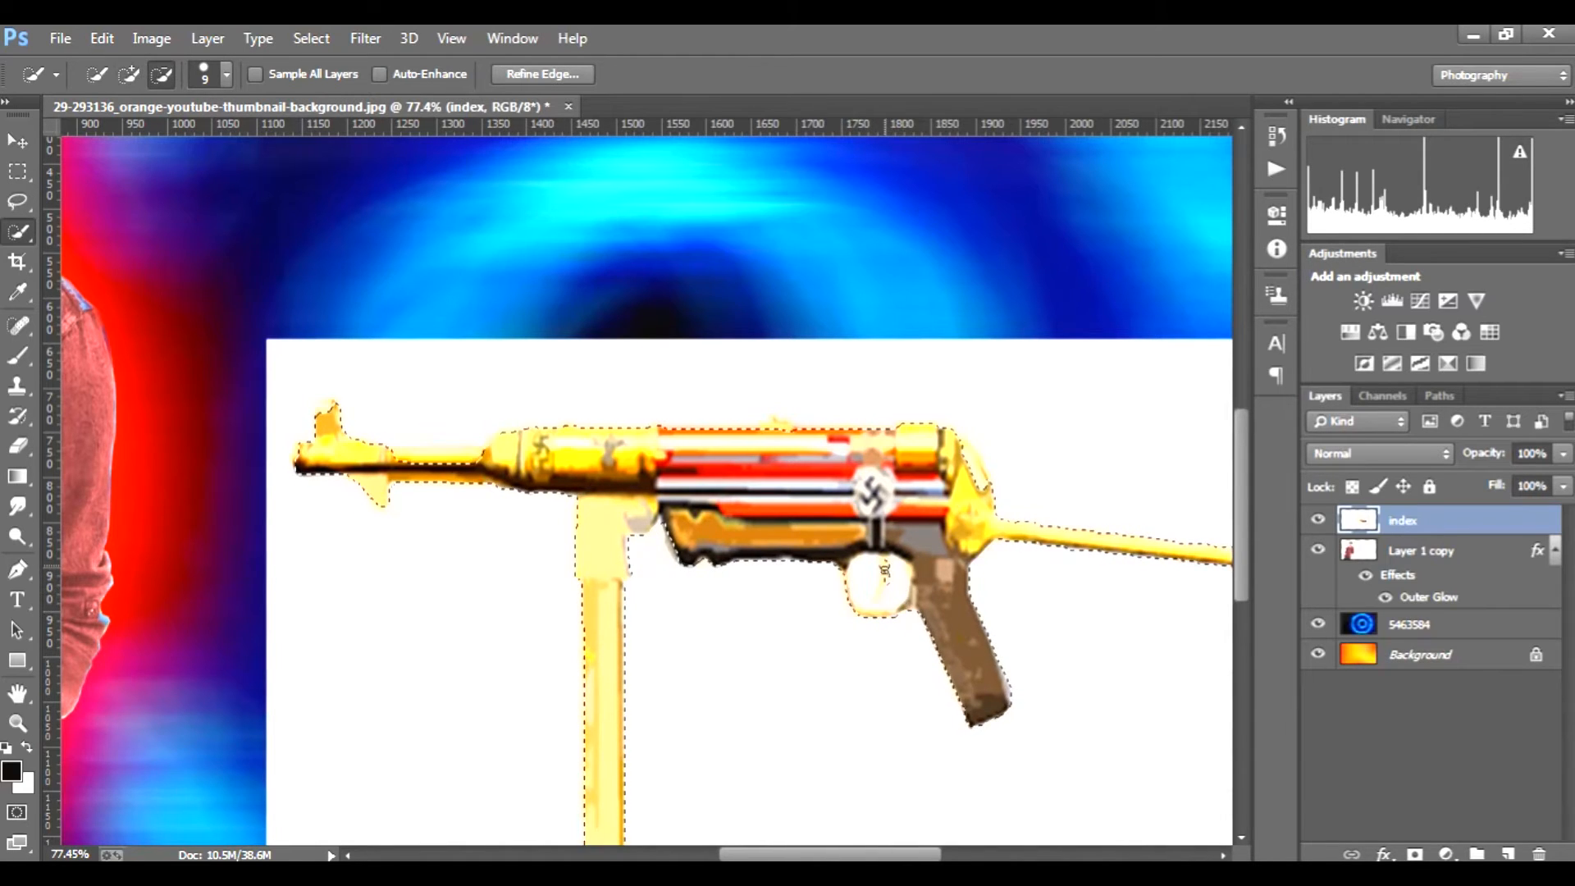
{"action": "key", "text": "alt"}
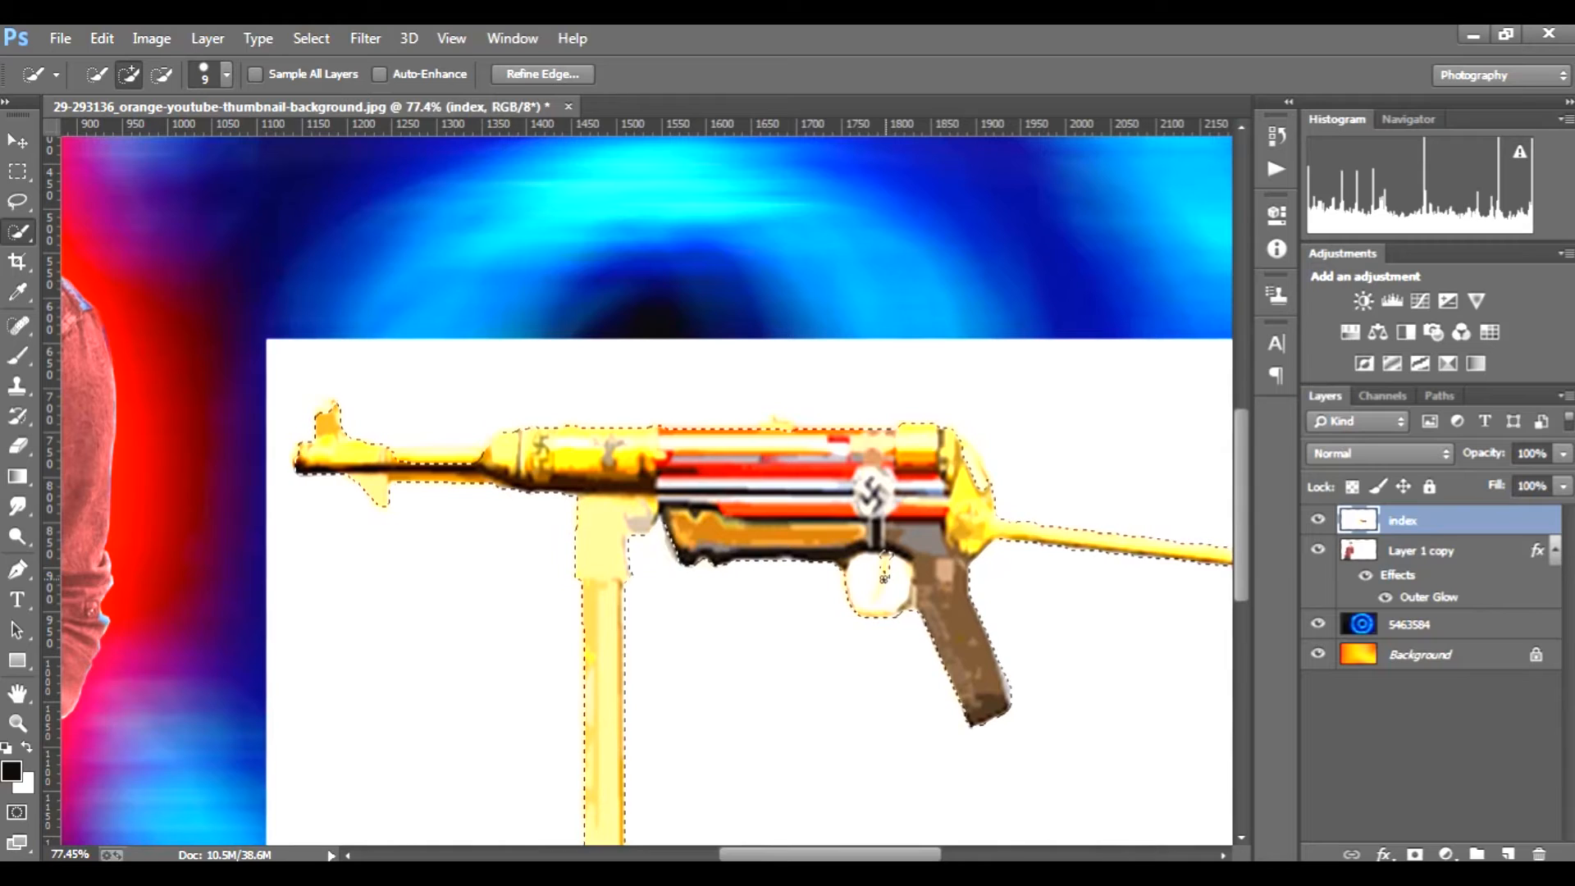
{"action": "key", "text": "alt"}
{"action": "key", "text": "alt"}
{"action": "key", "text": "alt"}
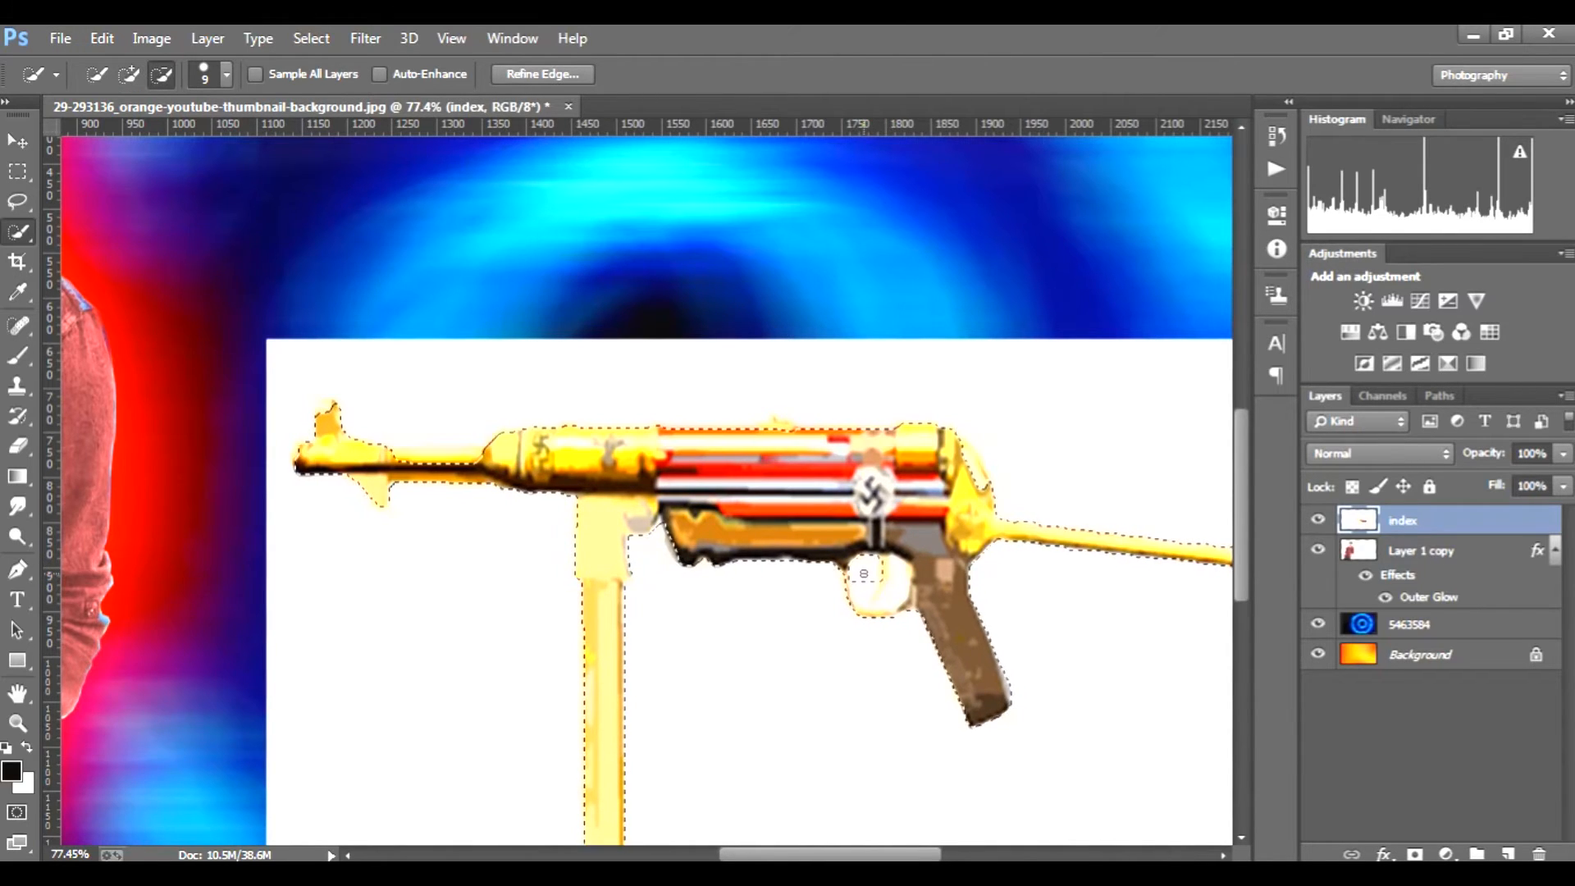
{"action": "key", "text": "alt"}
{"action": "left_click", "coordinate": [890, 598], "text": "alt"}
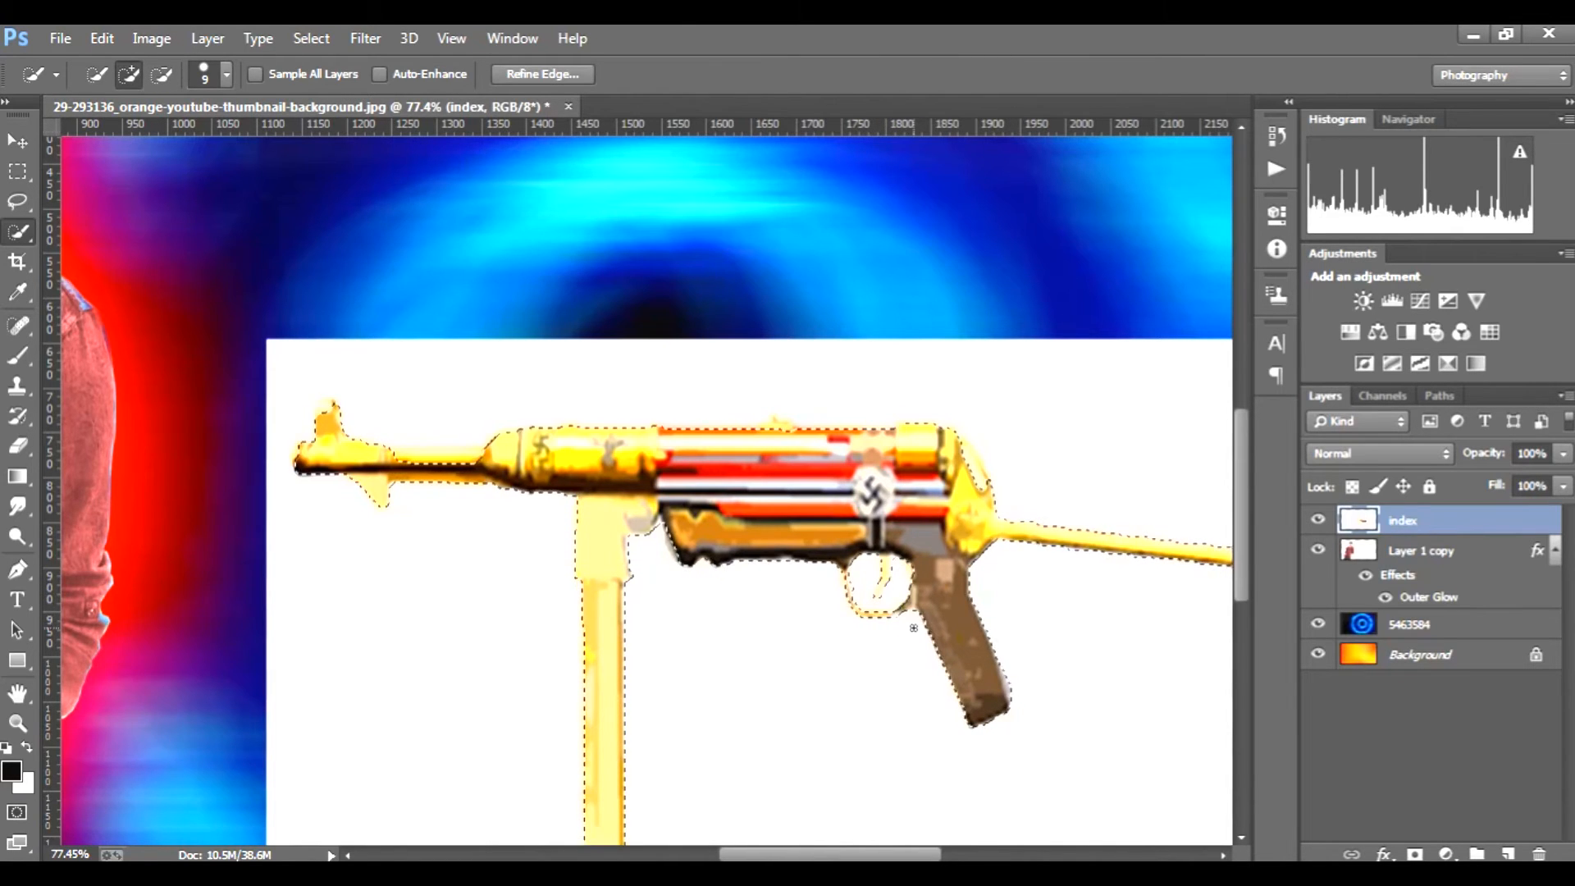
Step: Hide the white backdrop around the selected gun with a layer mask
{"action": "scroll", "coordinate": [913, 627], "scroll_direction": "down", "scroll_amount": 4}
{"action": "scroll", "coordinate": [913, 628], "scroll_direction": "up", "scroll_amount": 3}
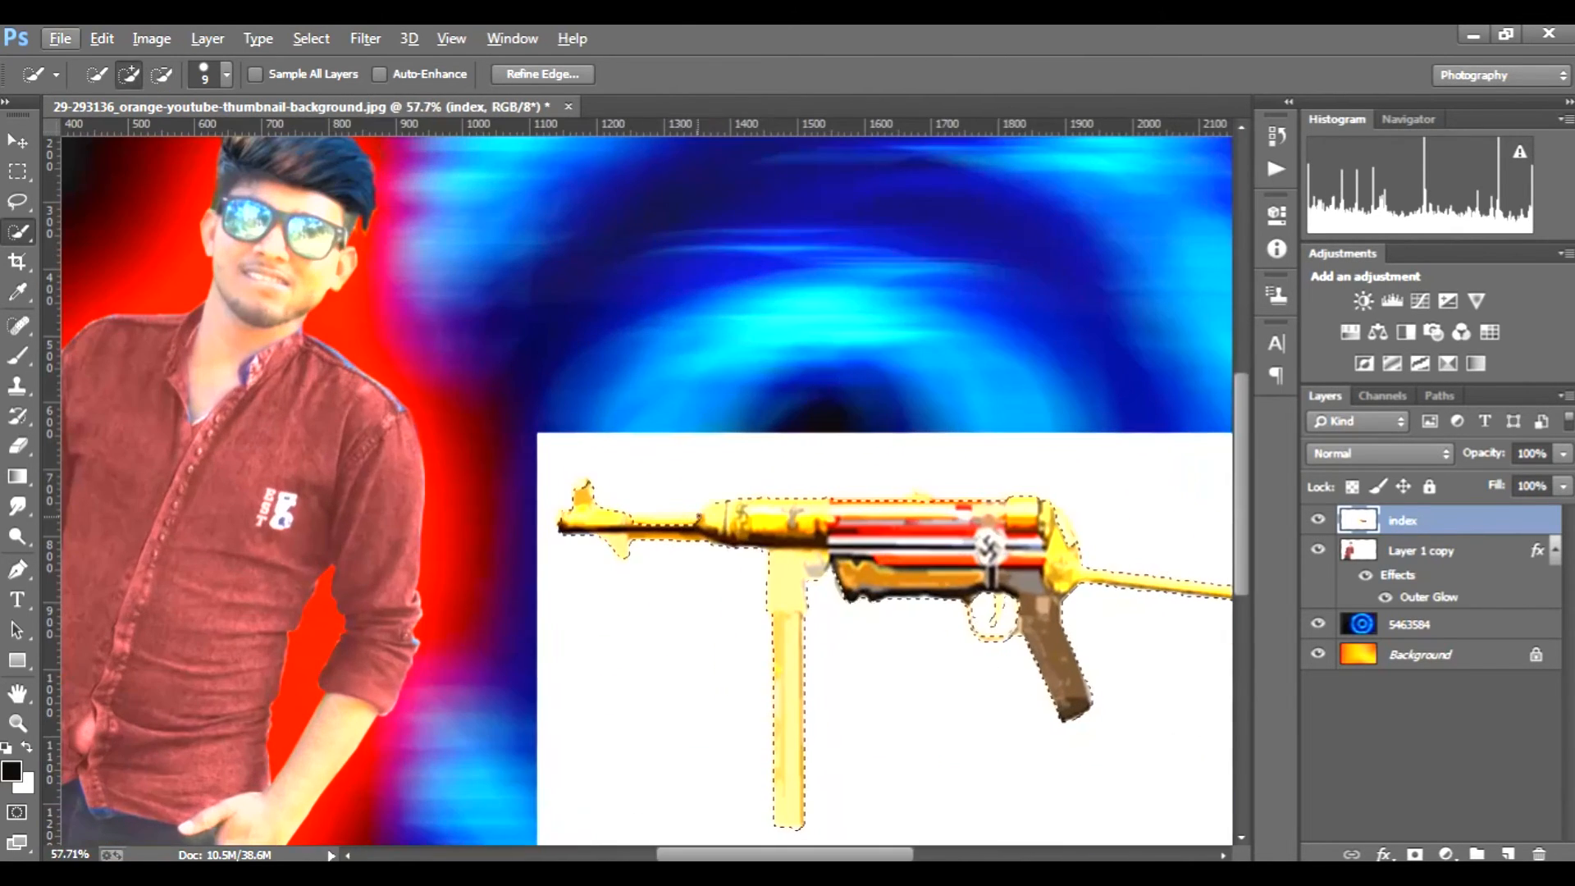
{"action": "scroll", "coordinate": [644, 498], "scroll_direction": "down", "scroll_amount": 2}
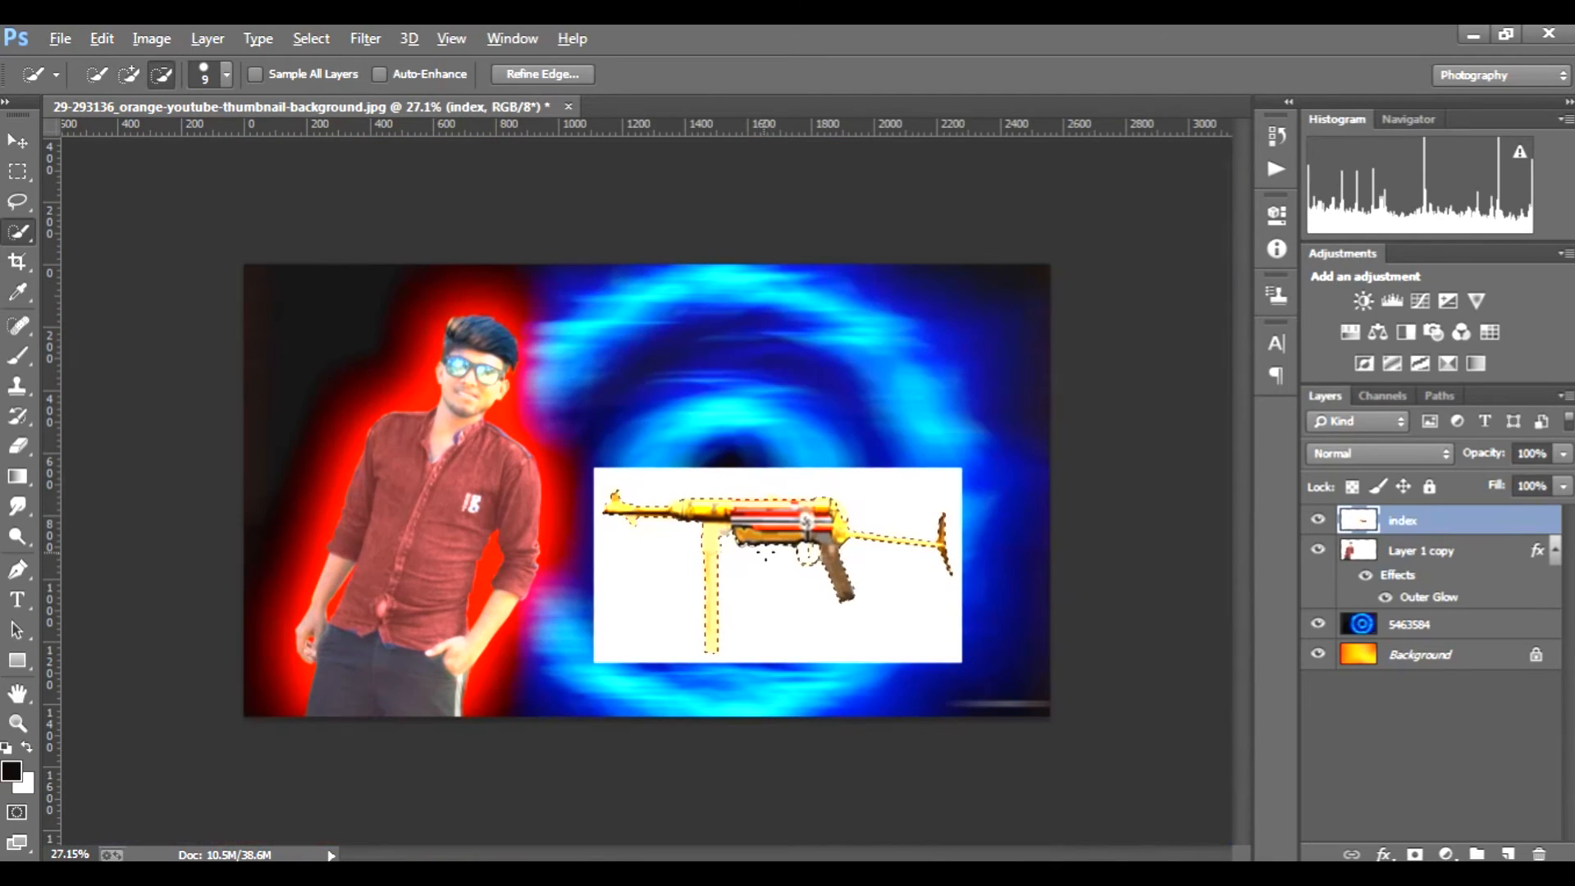
{"action": "key", "text": "alt"}
{"action": "left_click", "coordinate": [1414, 854]}
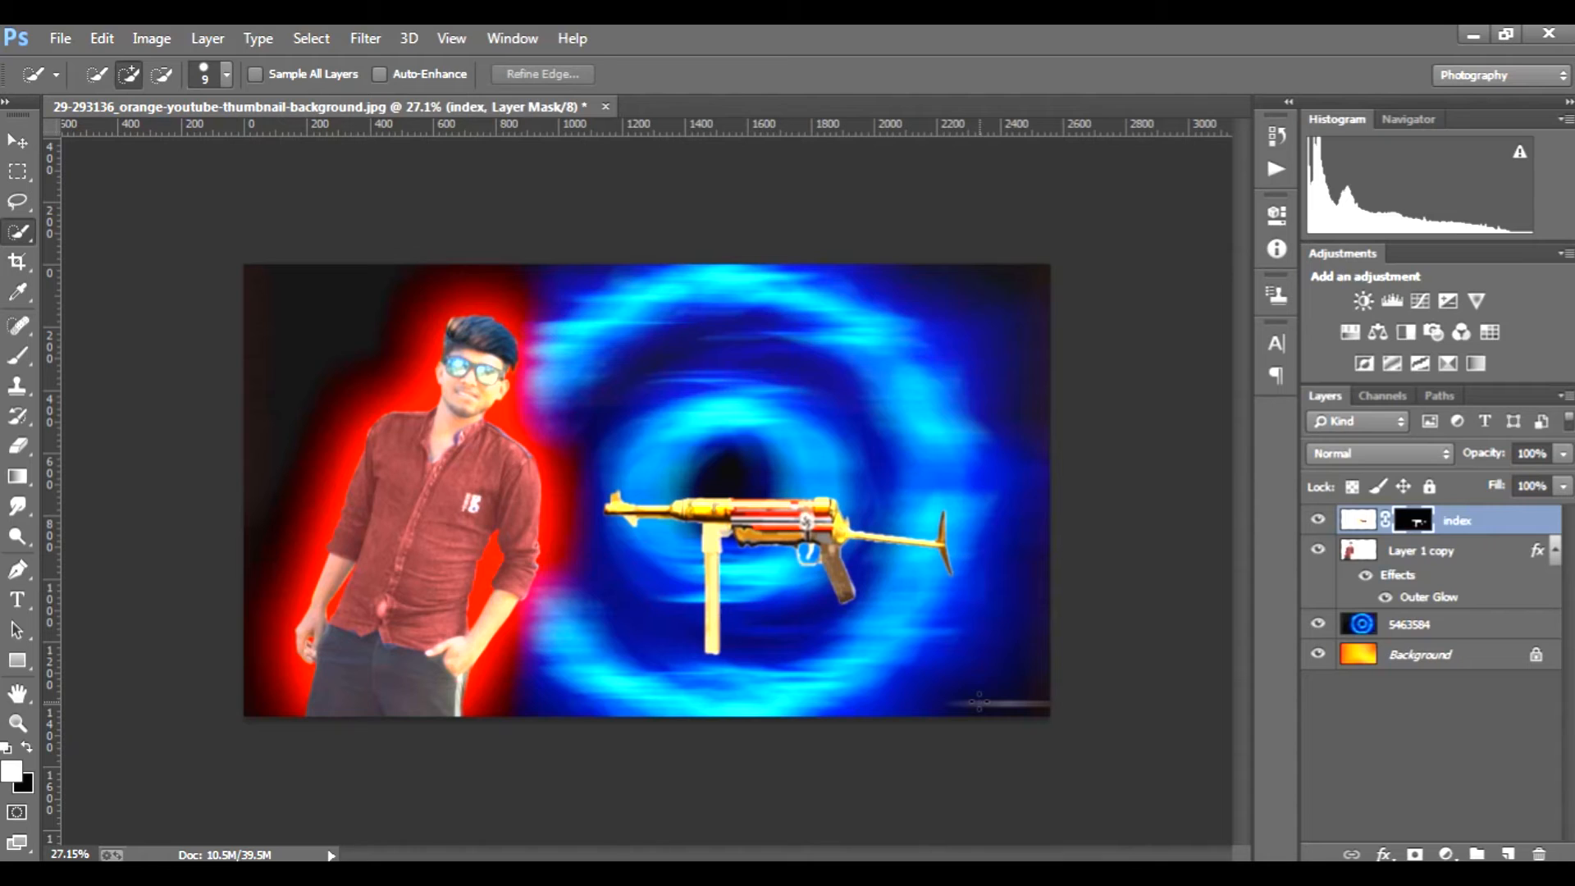
Step: Free-transform the masked gun slightly larger and place it over the upper part of the blue swirl beside the man's head
{"action": "key", "text": "ctrl+t"}
{"action": "left_click_drag", "start_coordinate": [965, 464], "coordinate": [1149, 322]}
{"action": "left_click_drag", "start_coordinate": [1042, 483], "coordinate": [995, 468]}
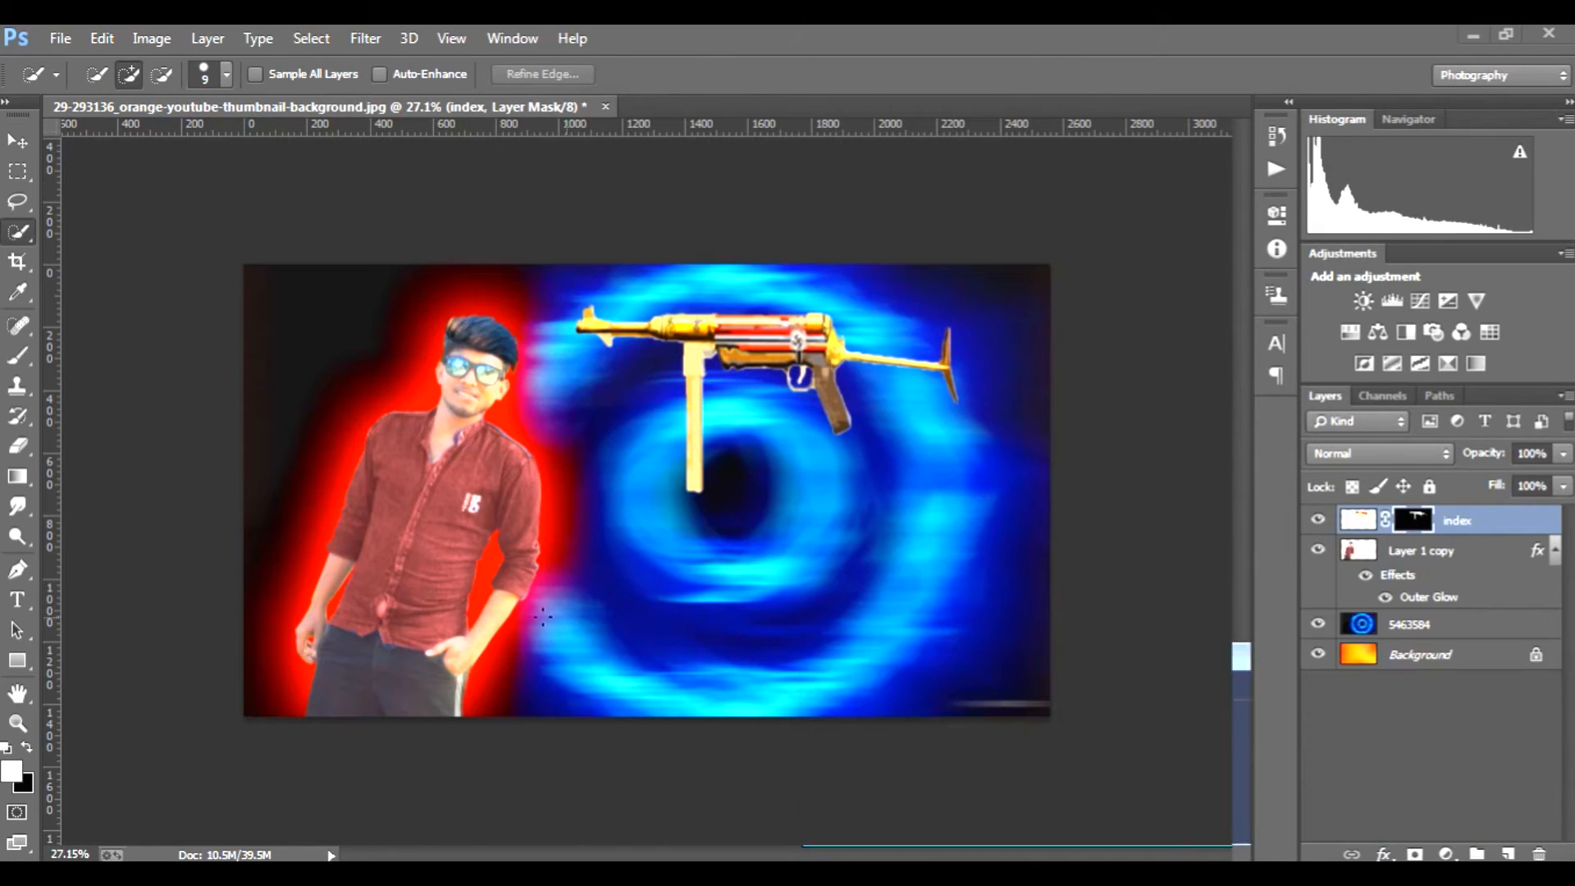
Step: Erase the lower end of the gun's magazine on the mask with a soft 125 px eraser
{"action": "left_click", "coordinate": [26, 456]}
{"action": "key", "text": "bracketright"}
{"action": "key", "text": "bracketright"}
{"action": "key", "text": "bracketright"}
{"action": "key", "text": "bracketright"}
{"action": "key", "text": "bracketright"}
{"action": "key", "text": "bracketright"}
{"action": "key", "text": "bracketright"}
{"action": "mouse_move", "coordinate": [715, 494]}
{"action": "left_mouse_down"}
{"action": "mouse_move", "coordinate": [657, 483]}
{"action": "mouse_move", "coordinate": [738, 488]}
{"action": "mouse_move", "coordinate": [697, 469]}
{"action": "left_mouse_up"}
Step: Trim the blurred end of the magazine to a clean edge with a hard round 125 px eraser
{"action": "left_click", "coordinate": [94, 73]}
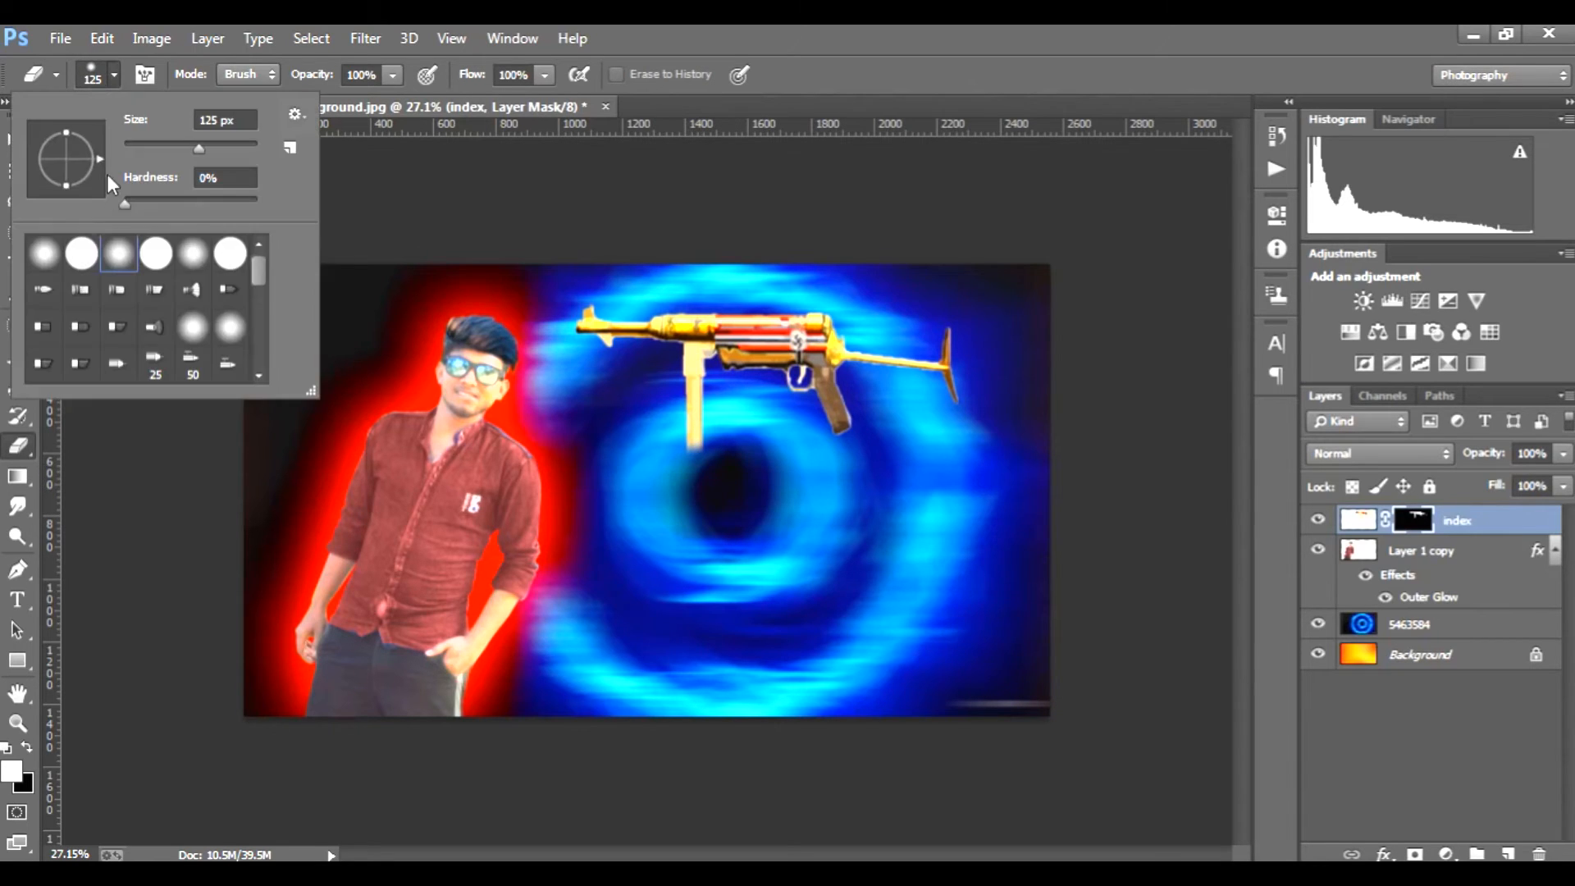
{"action": "left_click", "coordinate": [87, 259]}
{"action": "left_click", "coordinate": [108, 77]}
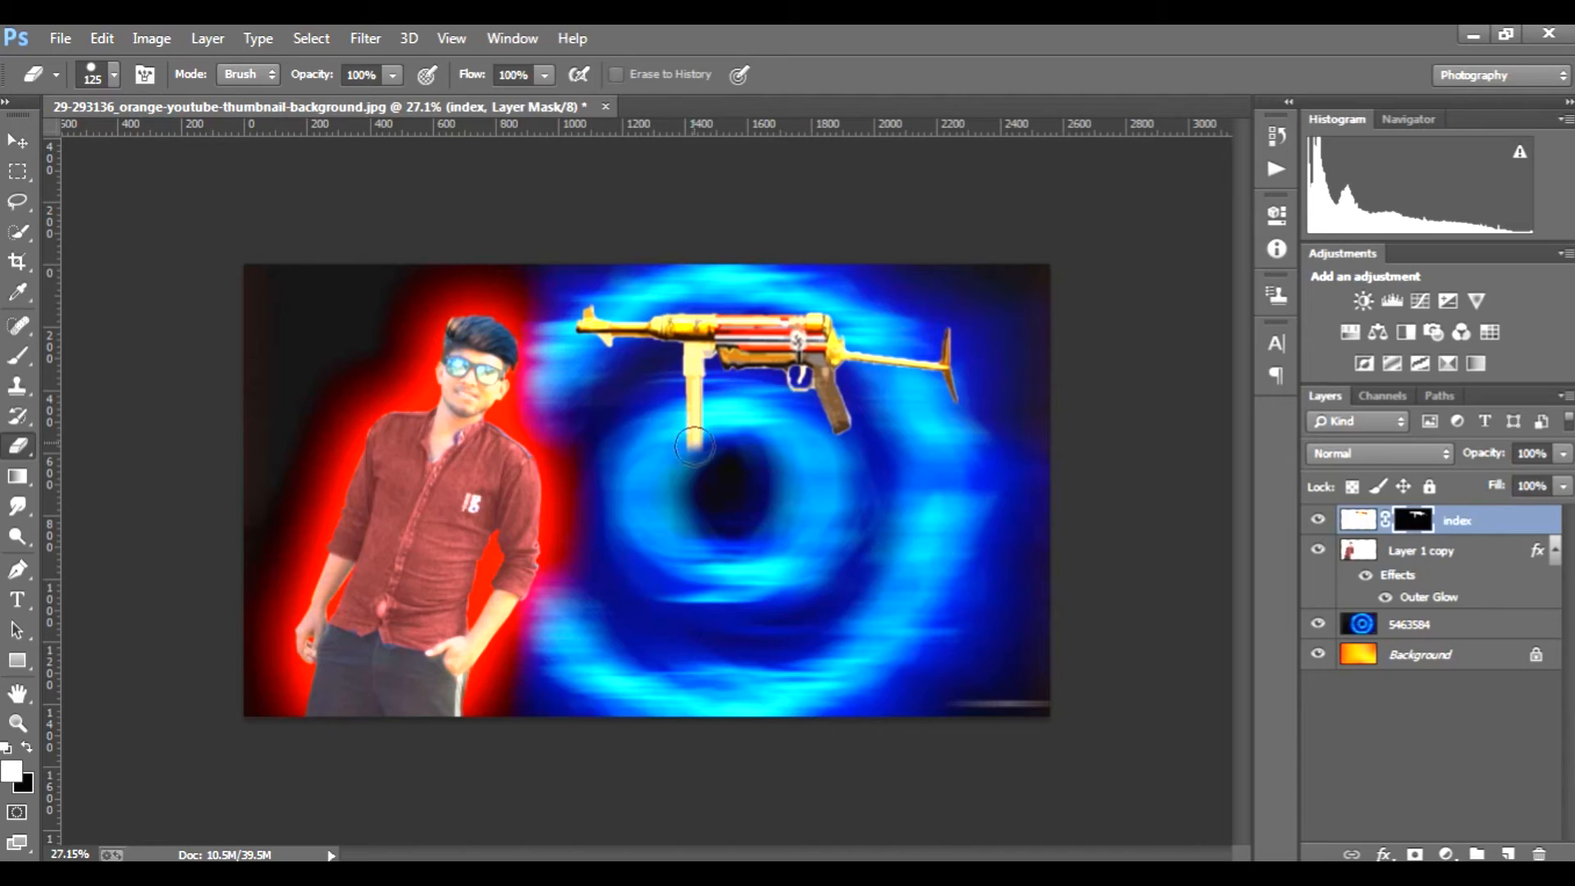
{"action": "mouse_move", "coordinate": [679, 449]}
{"action": "left_mouse_down"}
{"action": "mouse_move", "coordinate": [730, 448]}
{"action": "mouse_move", "coordinate": [670, 453]}
{"action": "mouse_move", "coordinate": [704, 468]}
{"action": "left_mouse_up"}
Step: Apply the layer mask on the gun's index layer
{"action": "left_click", "coordinate": [1520, 529]}
{"action": "right_click", "coordinate": [1401, 525]}
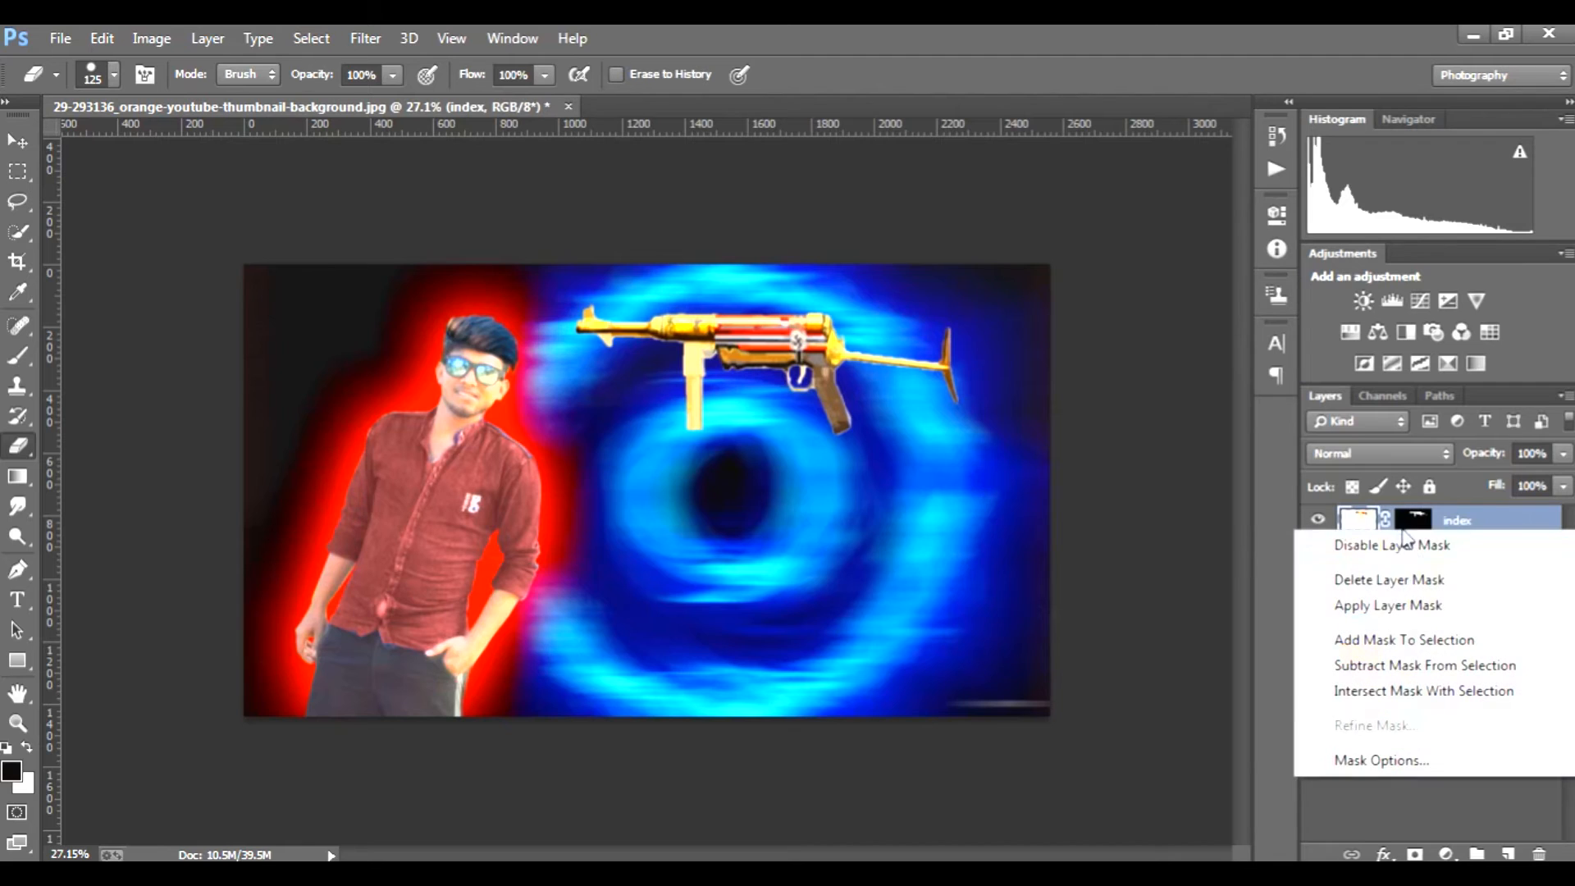
{"action": "left_click", "coordinate": [1401, 607]}
Step: Add an Outer Glow to the gun's layer and set its colour to yellow ffff00
{"action": "double_click", "coordinate": [1501, 529]}
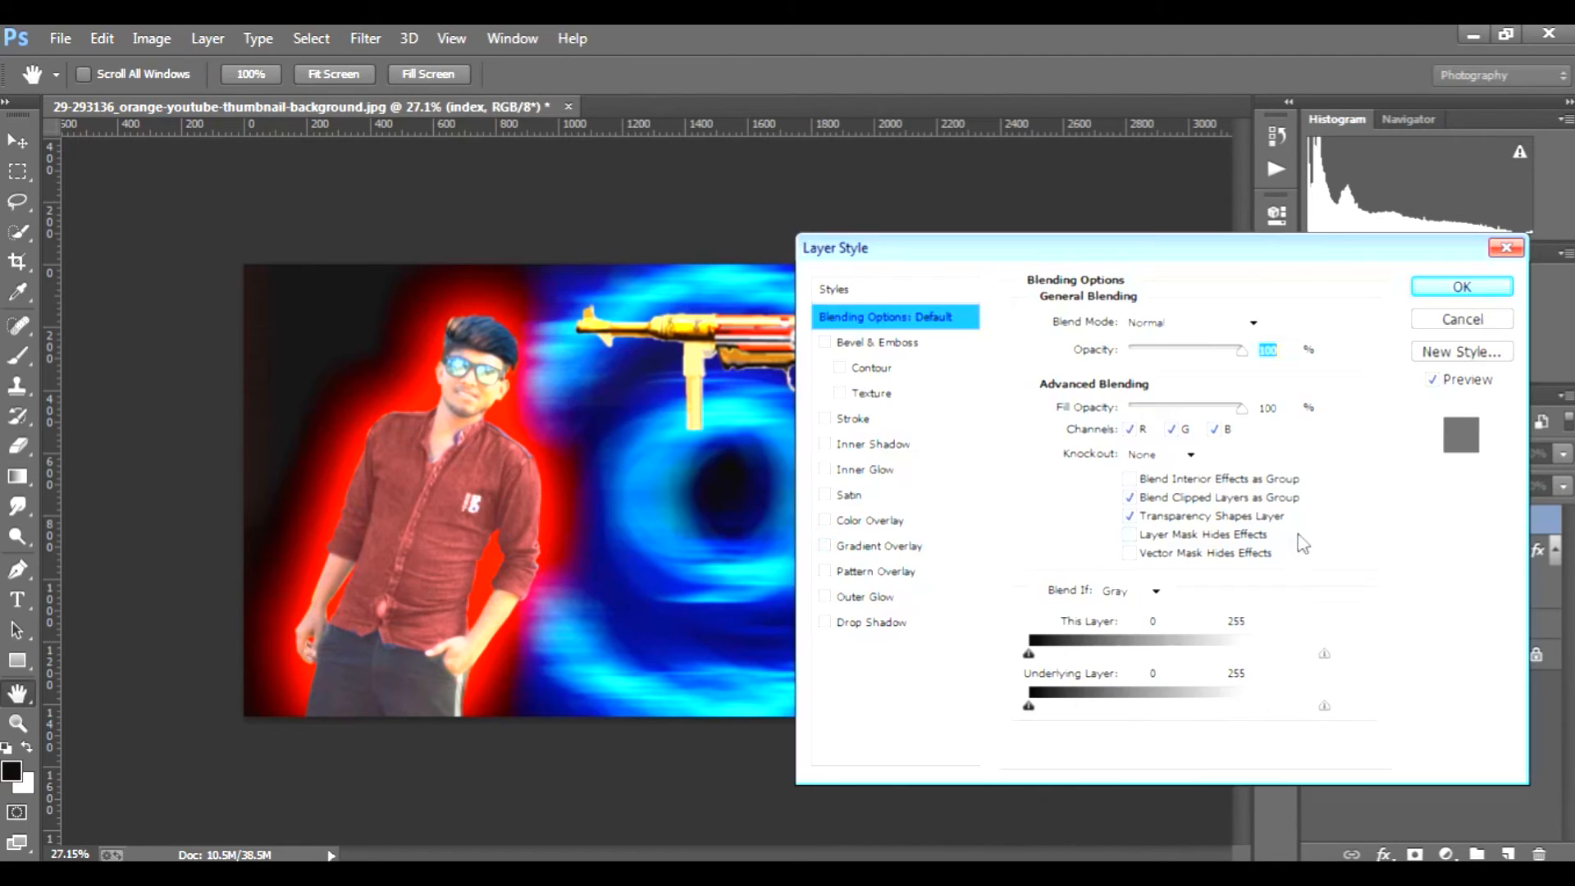
{"action": "left_click", "coordinate": [863, 596]}
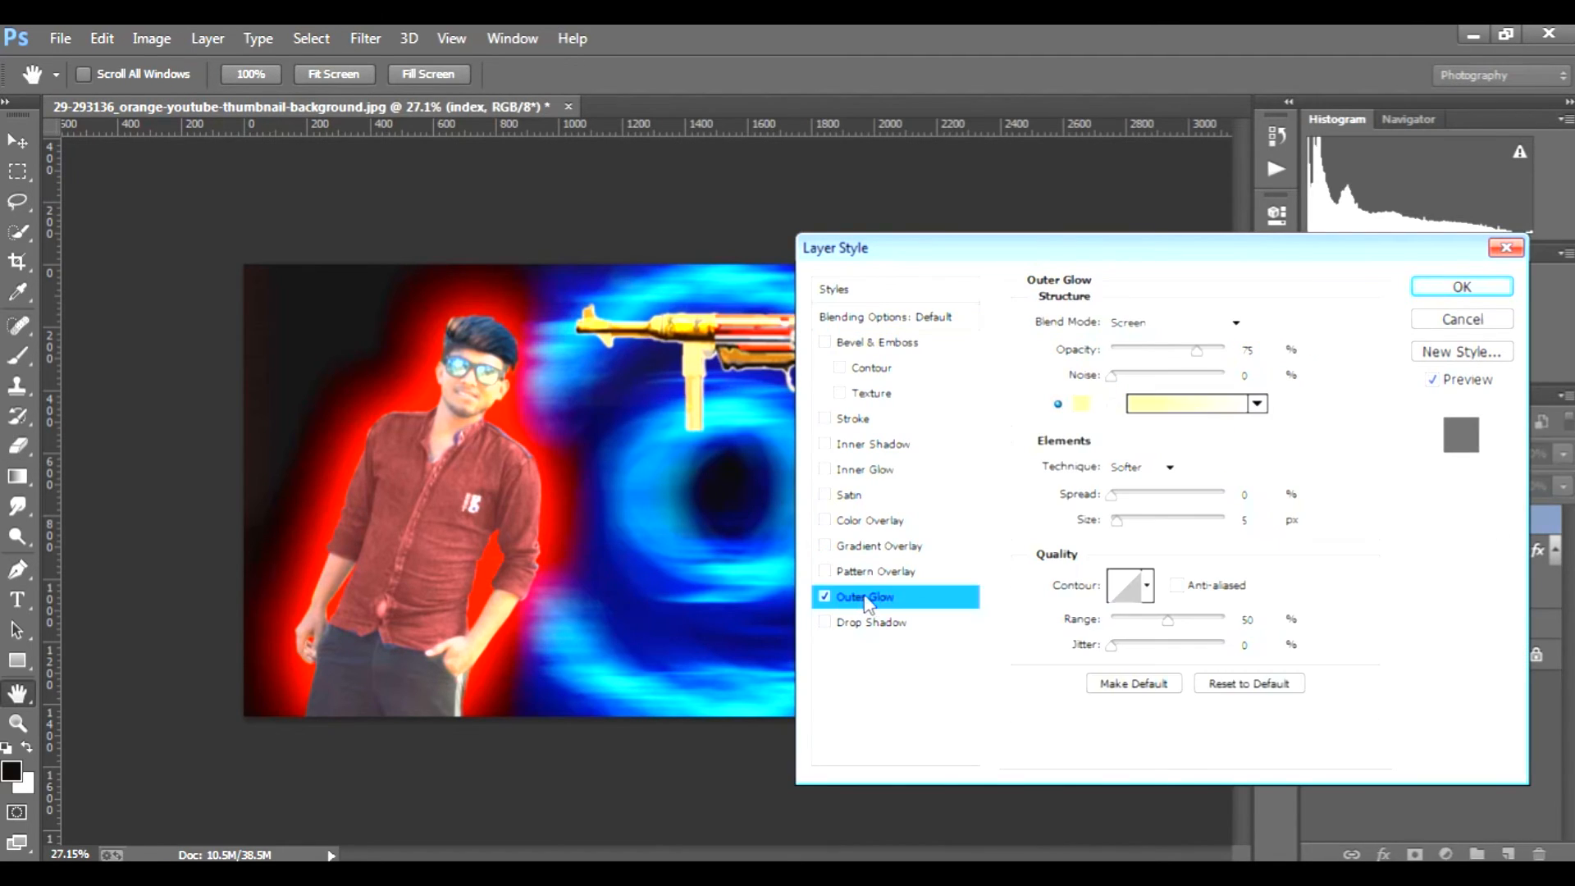
{"action": "left_click", "coordinate": [1080, 406]}
{"action": "left_click_drag", "start_coordinate": [1060, 310], "coordinate": [1278, 310]}
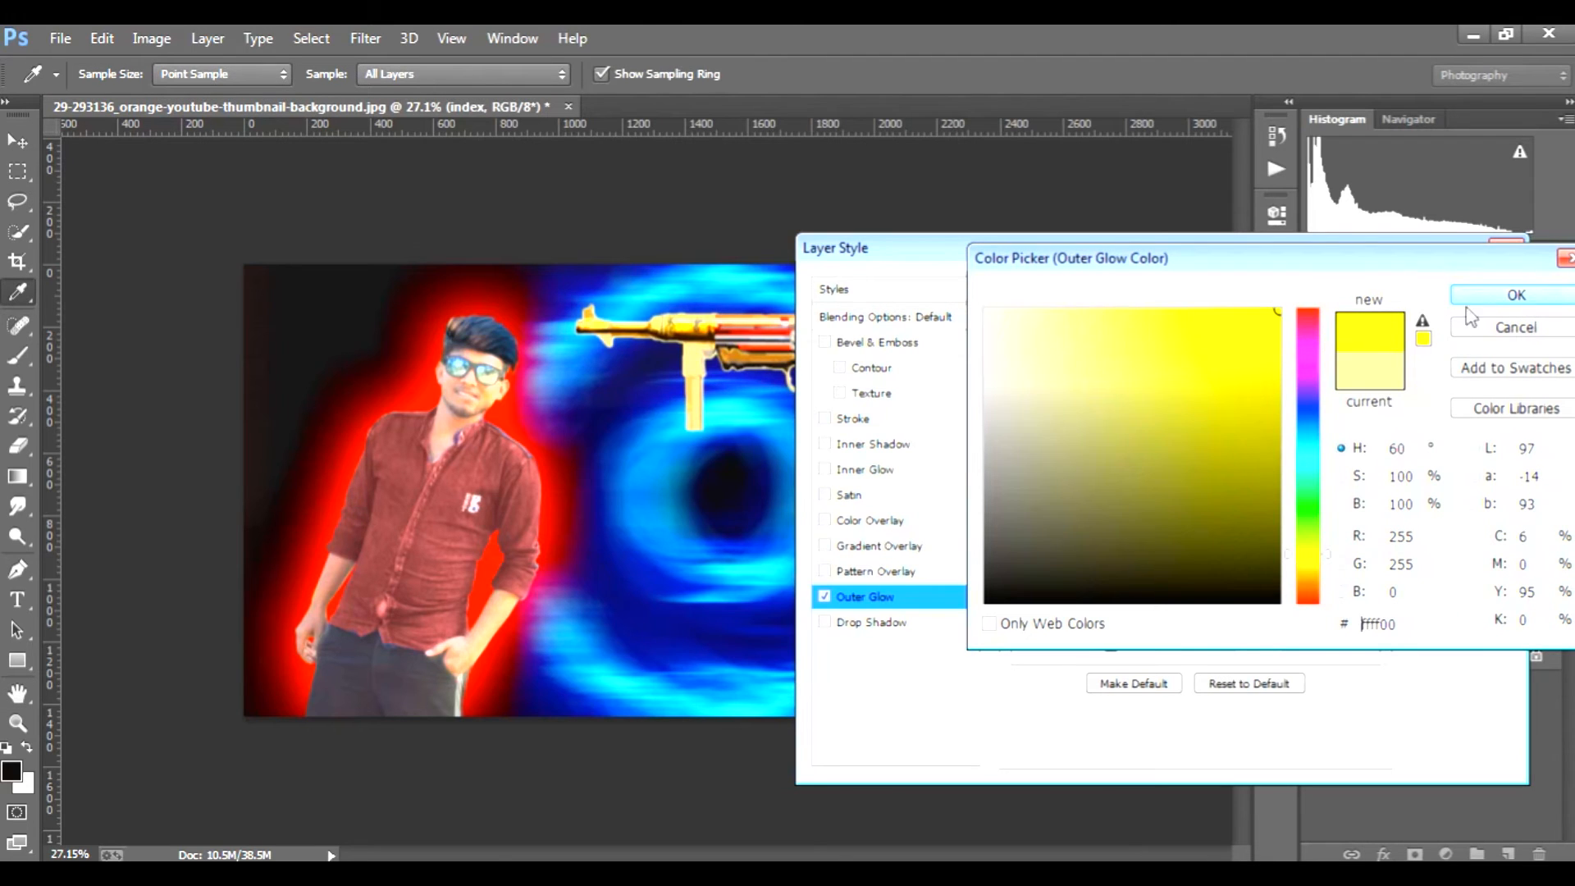
{"action": "left_click", "coordinate": [1515, 295]}
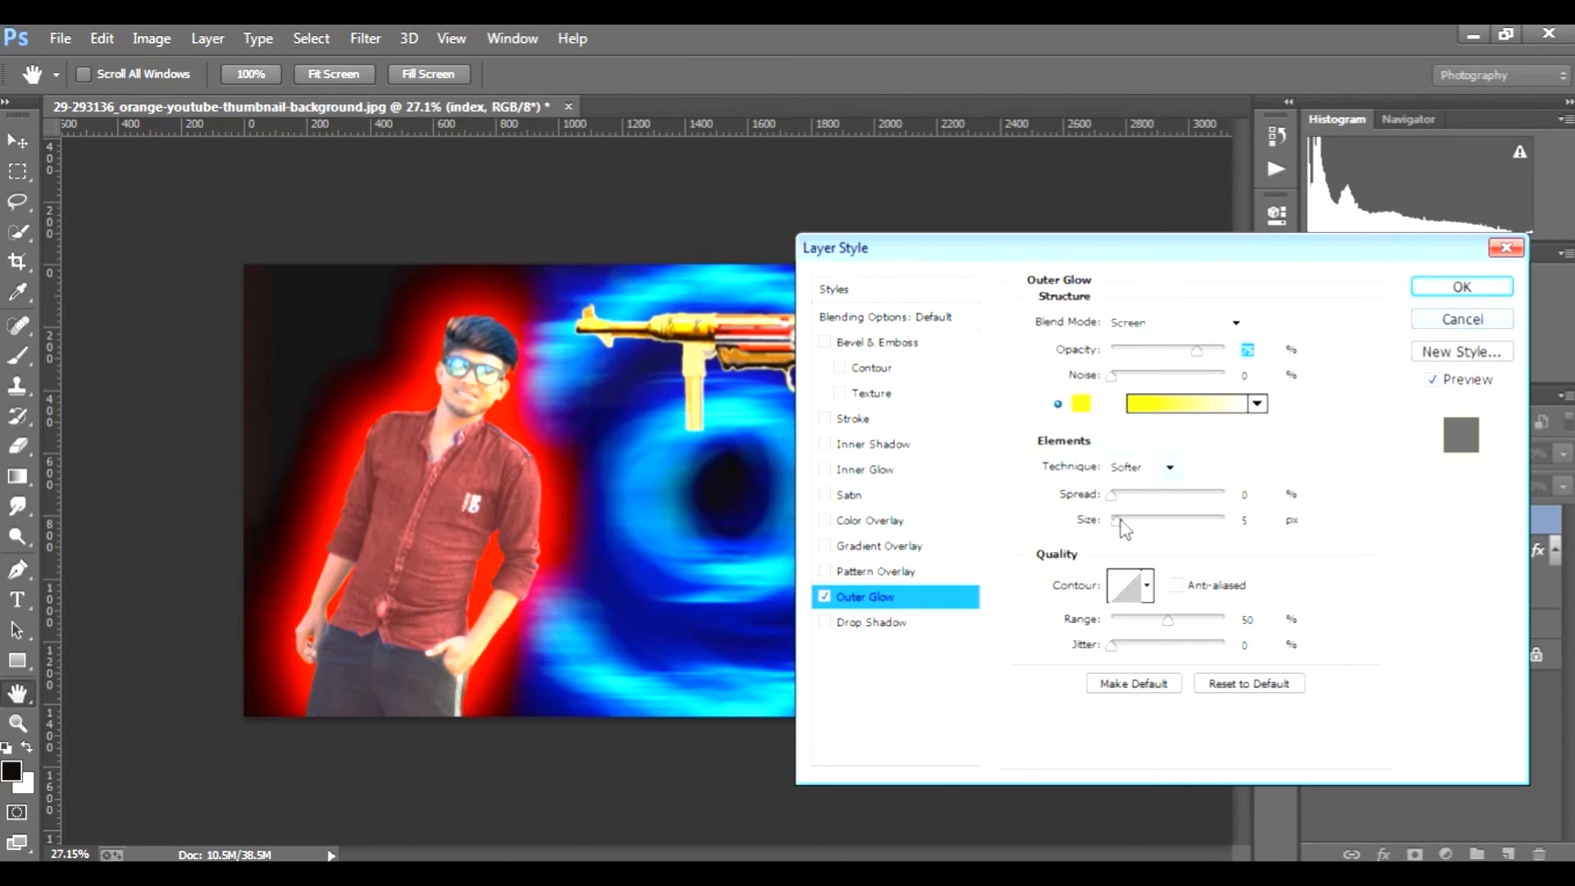
Step: Set the gun's Outer Glow to Linear Light blend mode with a size of 169 px and apply it
{"action": "left_click_drag", "start_coordinate": [1126, 520], "coordinate": [1182, 522]}
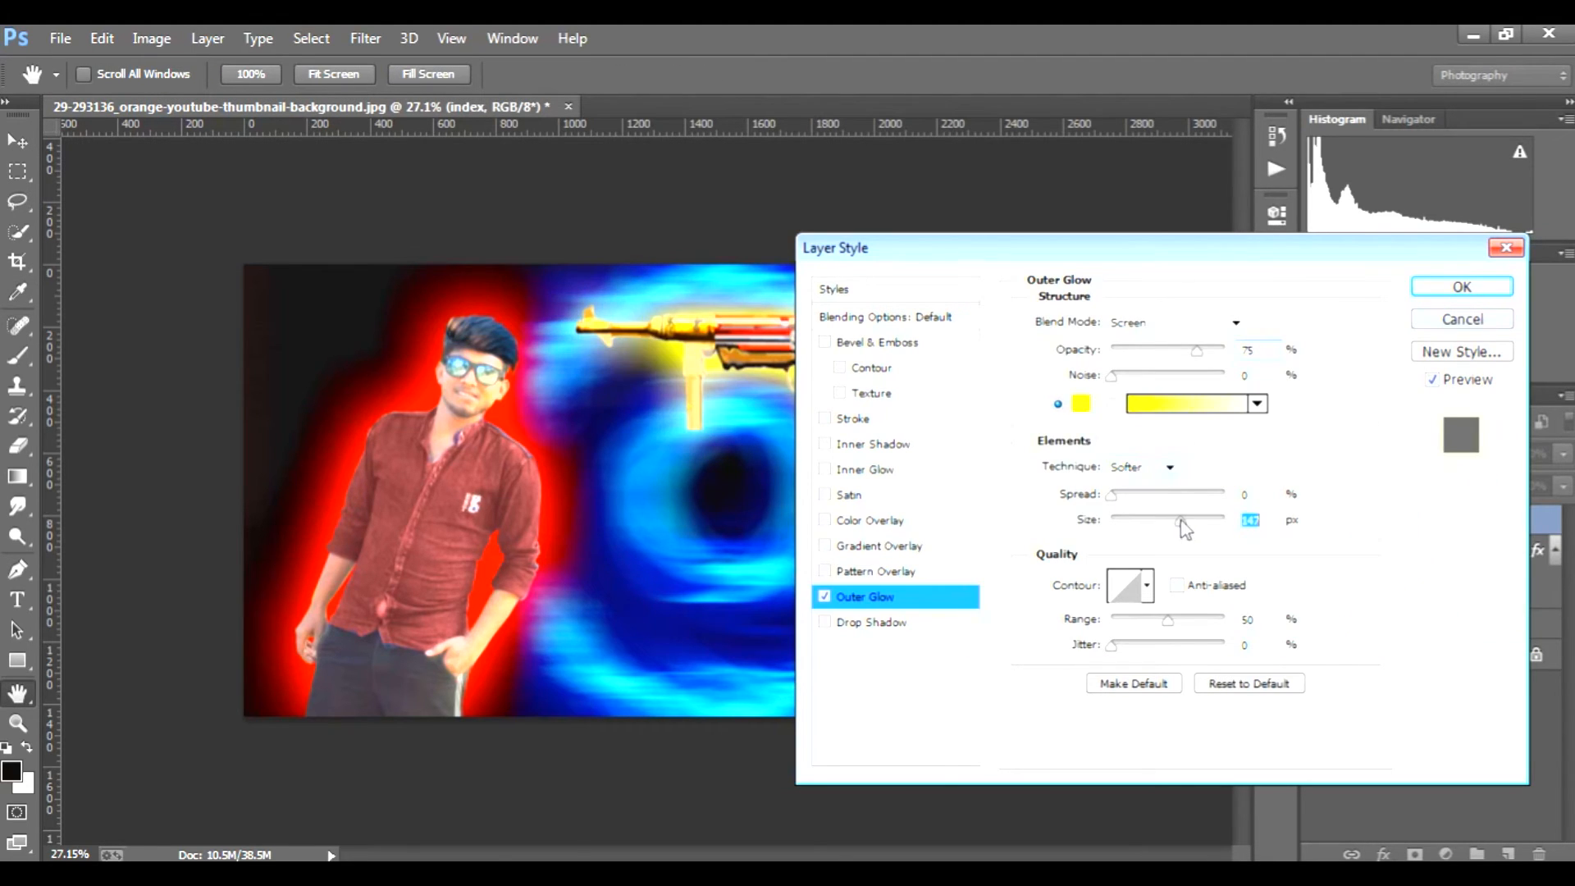
{"action": "left_click", "coordinate": [1212, 324]}
{"action": "left_click", "coordinate": [1215, 381]}
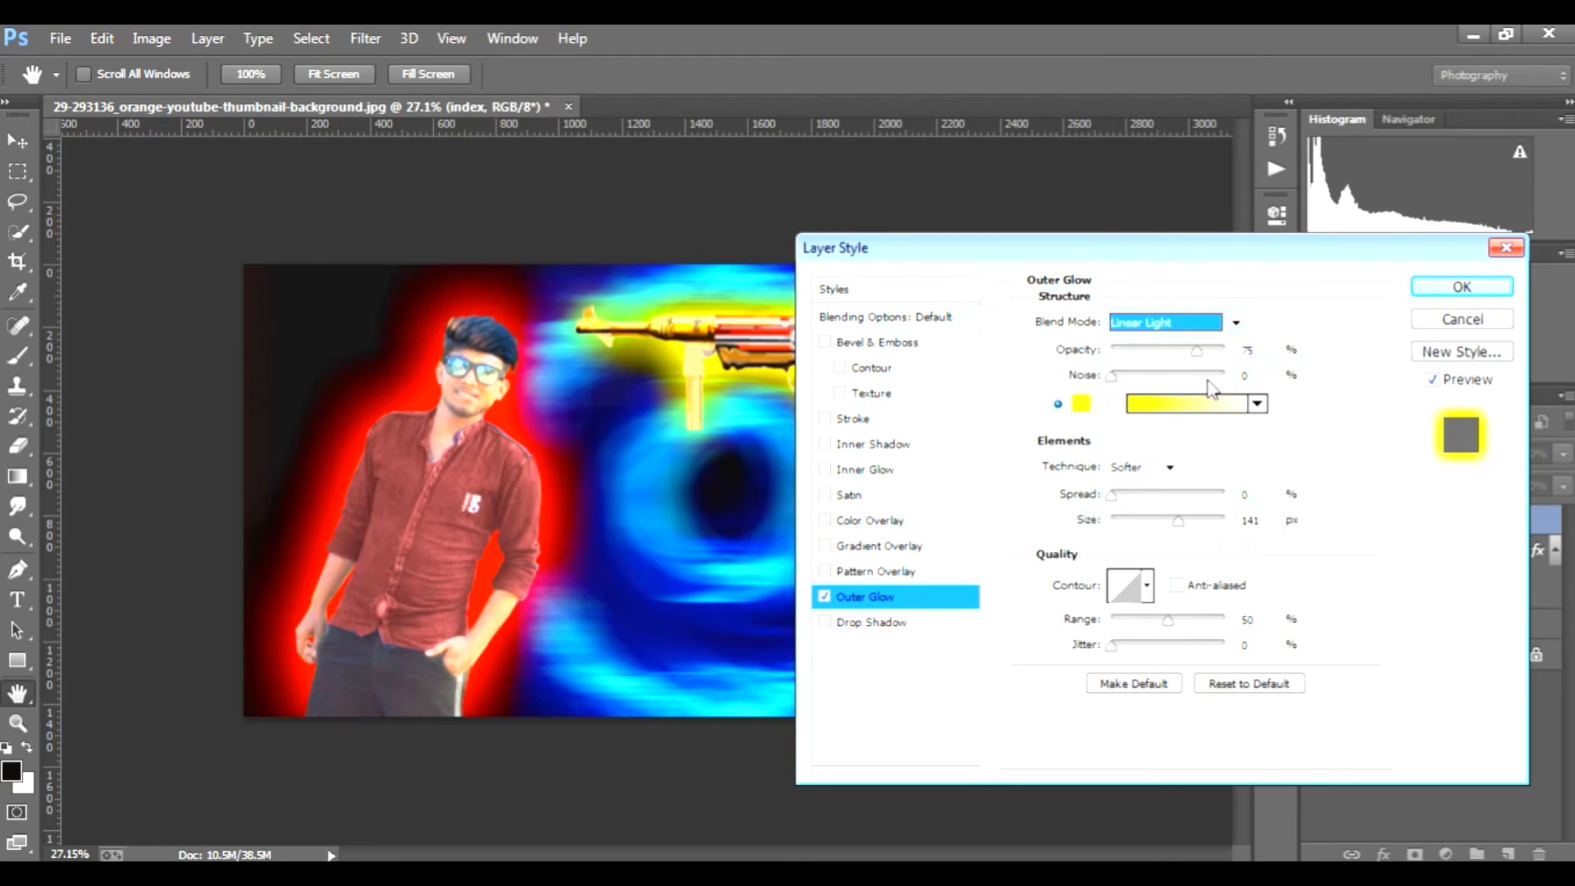
{"action": "left_click_drag", "start_coordinate": [1181, 522], "coordinate": [1191, 522]}
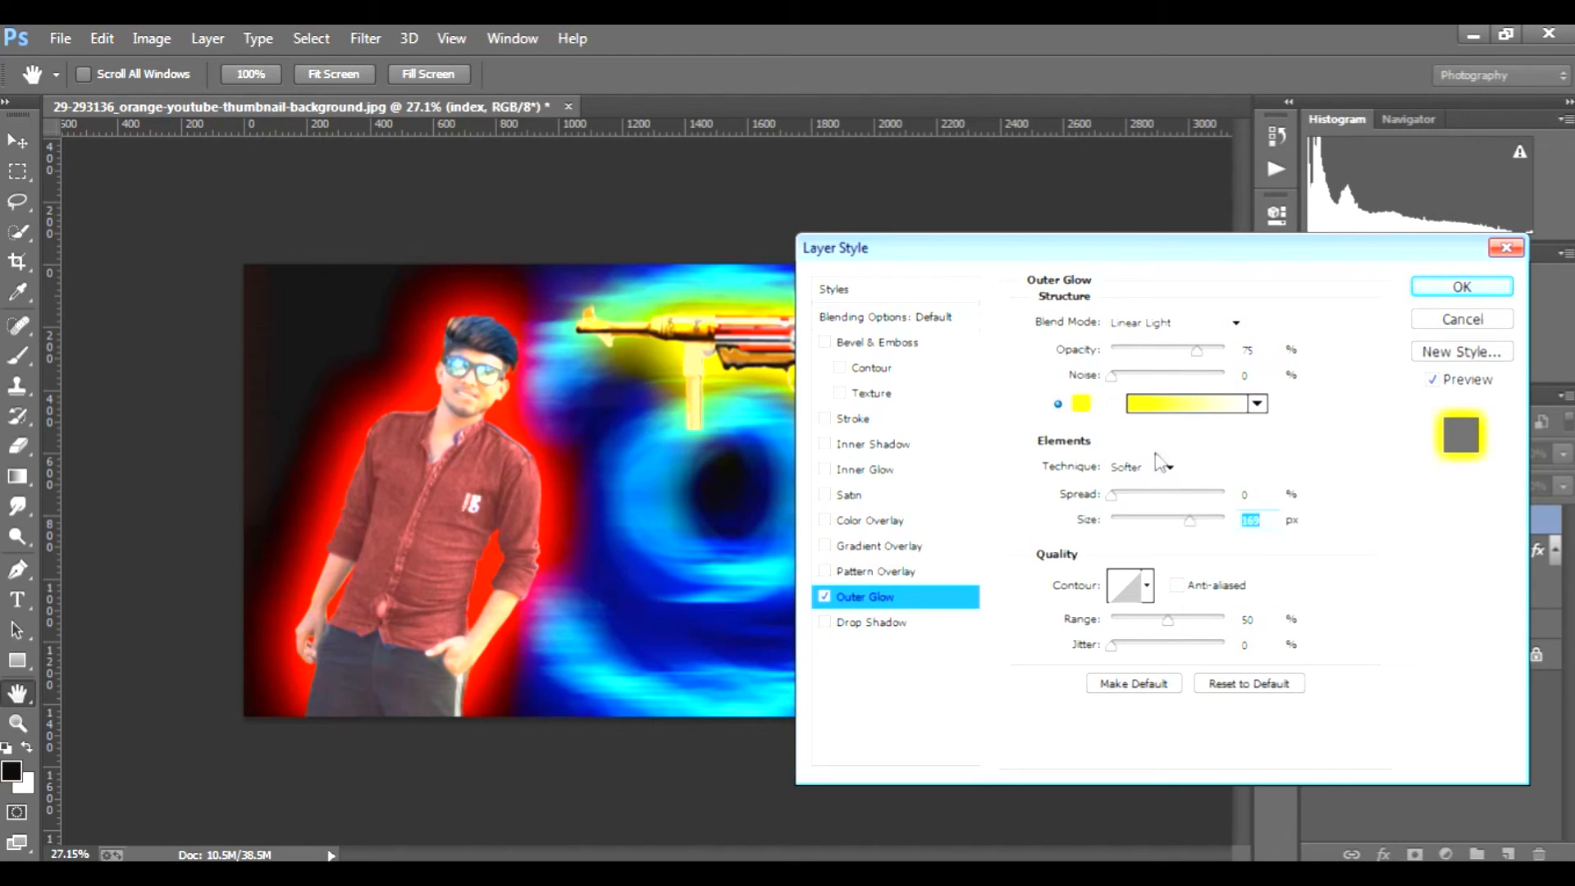
{"action": "left_click", "coordinate": [1427, 290]}
Step: Draw a centred Tekton Pro 72 pt text box below the gun and enter the first word of the nickname in white
{"action": "key", "text": "e"}
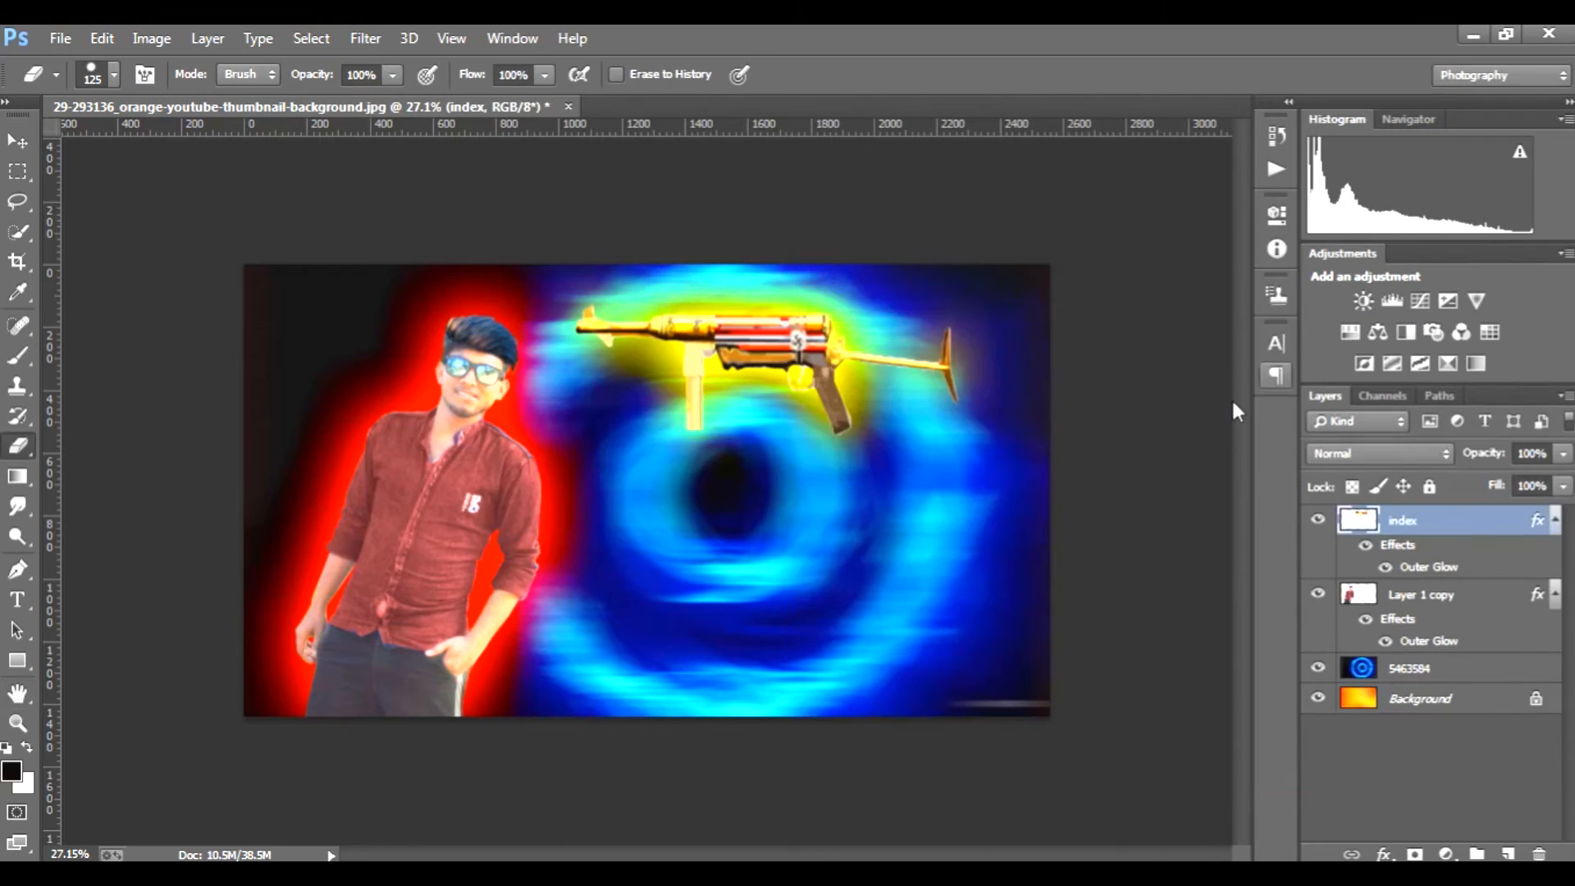
{"action": "left_click", "coordinate": [18, 606]}
{"action": "left_click_drag", "start_coordinate": [654, 489], "coordinate": [853, 558]}
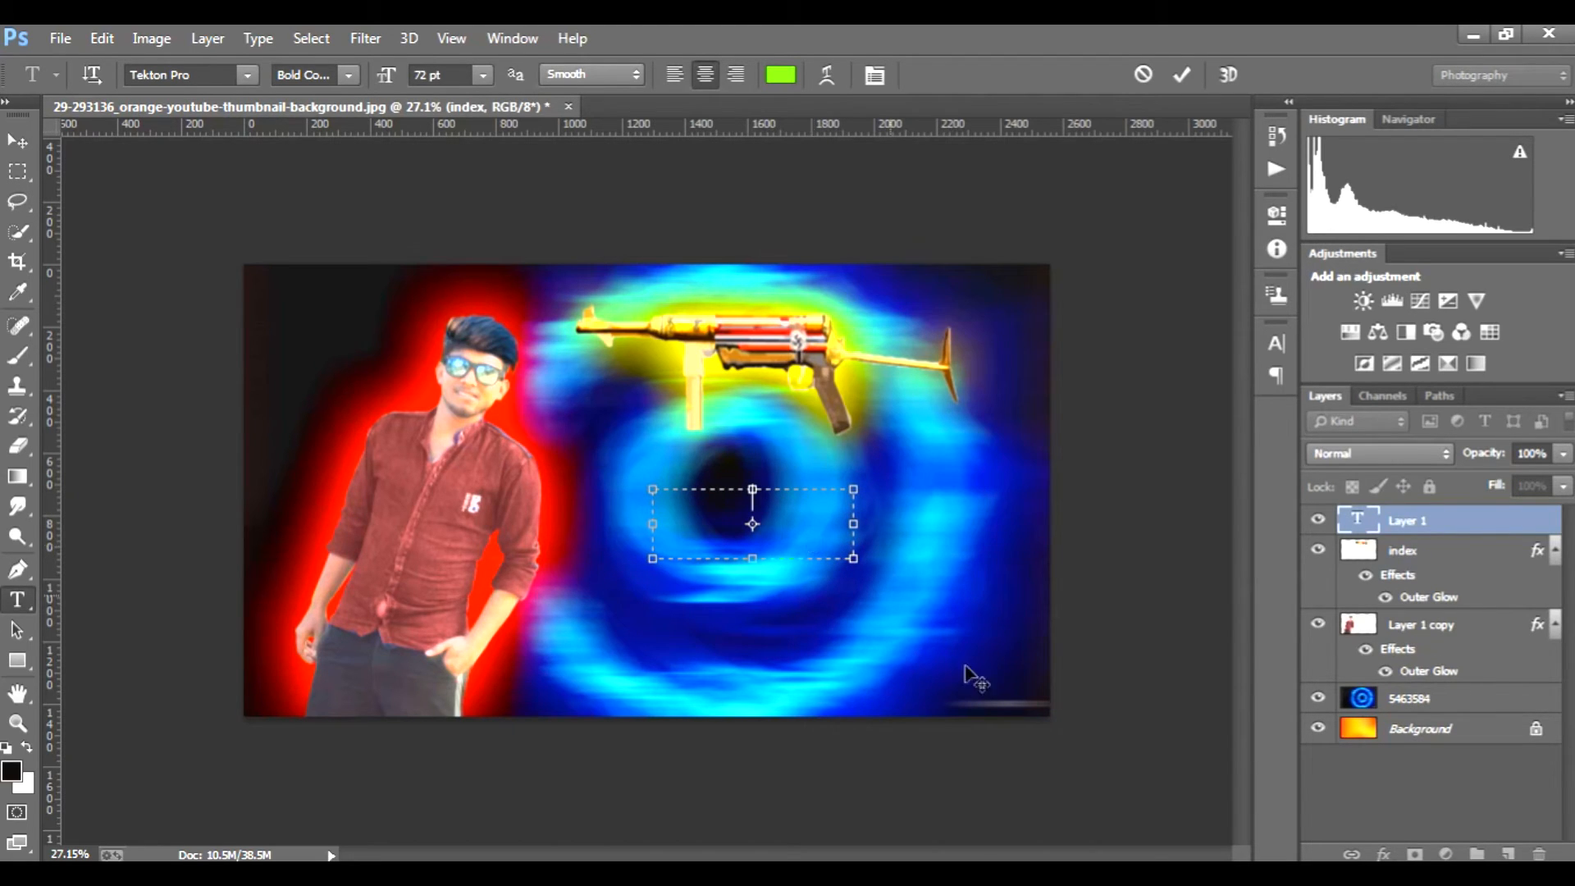
{"action": "left_click", "coordinate": [1354, 874]}
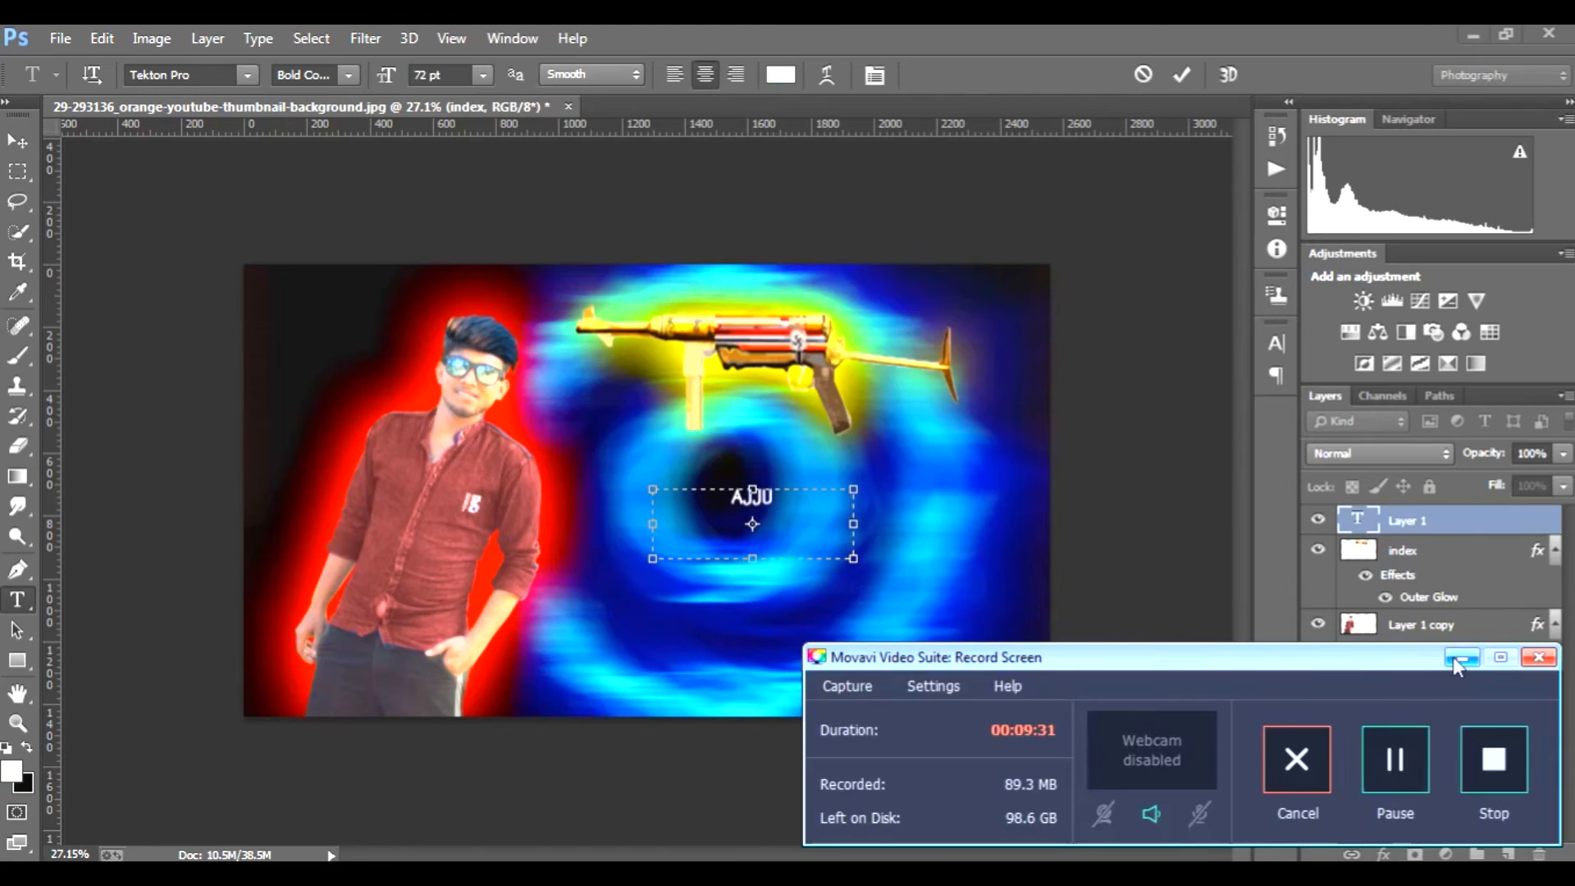
{"action": "left_click", "coordinate": [1453, 656]}
{"action": "left_click", "coordinate": [1353, 873]}
{"action": "left_click", "coordinate": [1462, 659]}
Step: Add the word Bhai to the text below the gun, resize its text box to suit, and commit the text
{"action": "left_click_drag", "start_coordinate": [855, 564], "coordinate": [802, 531]}
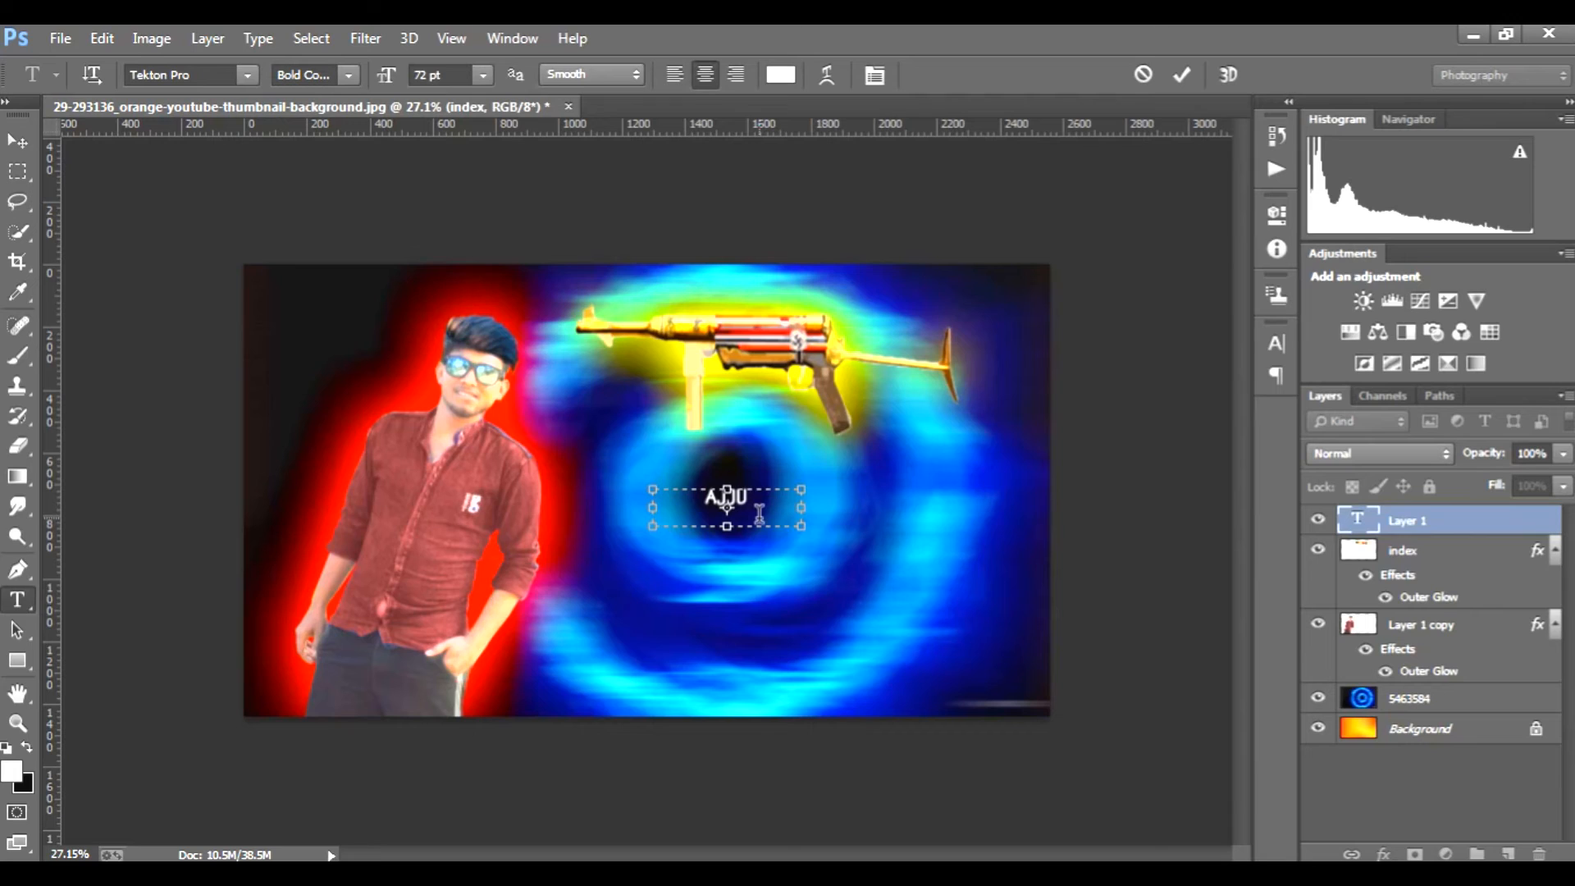
{"action": "type", "text": "Bhai"}
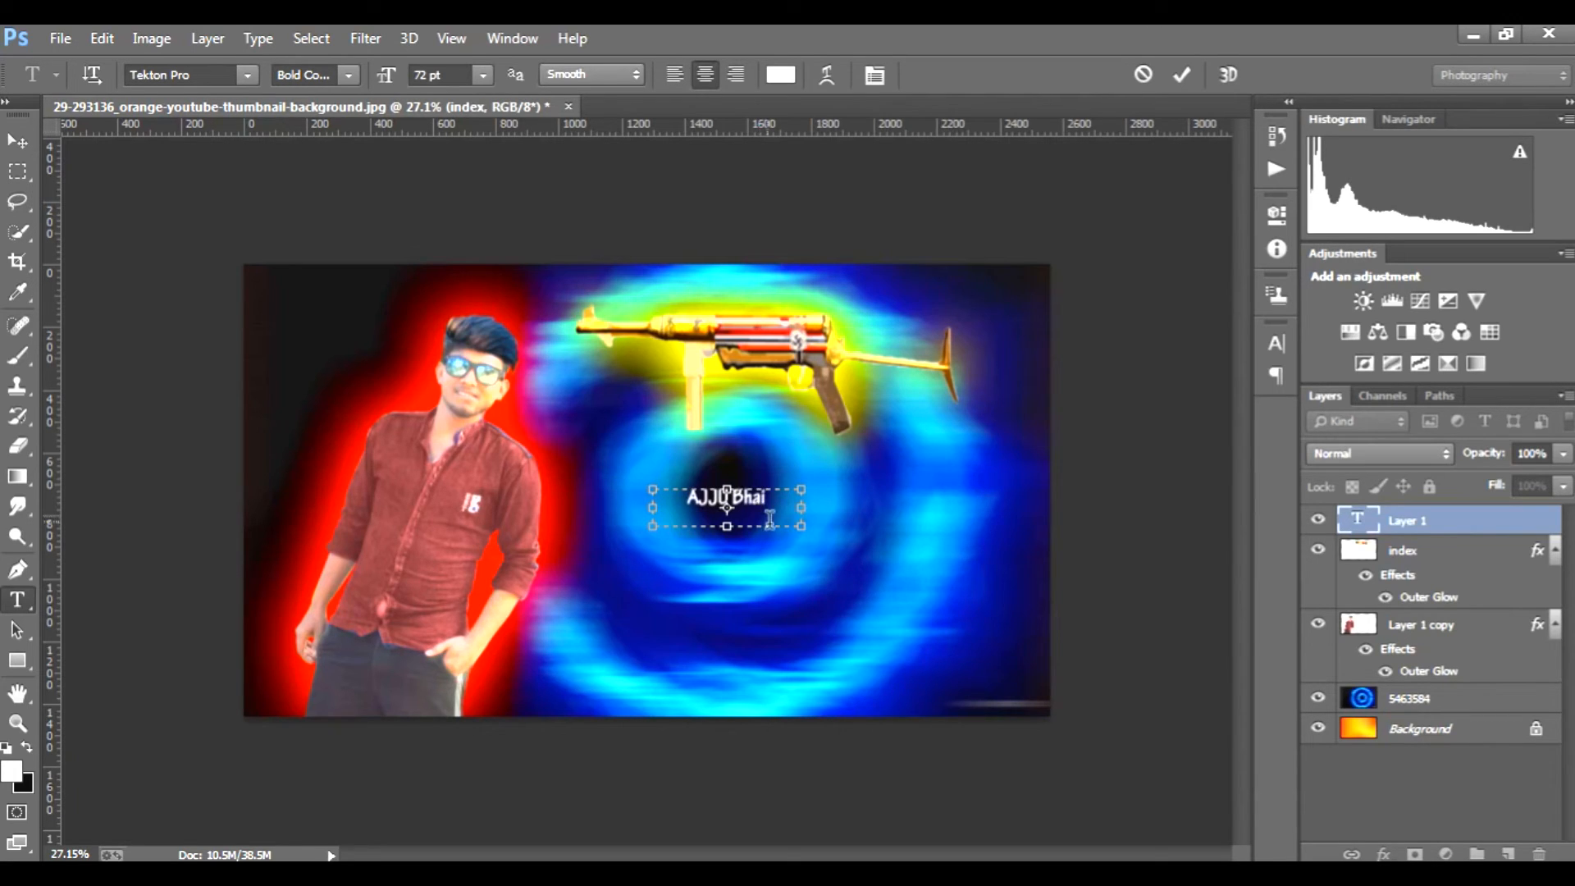
{"action": "left_click_drag", "start_coordinate": [801, 526], "coordinate": [858, 555]}
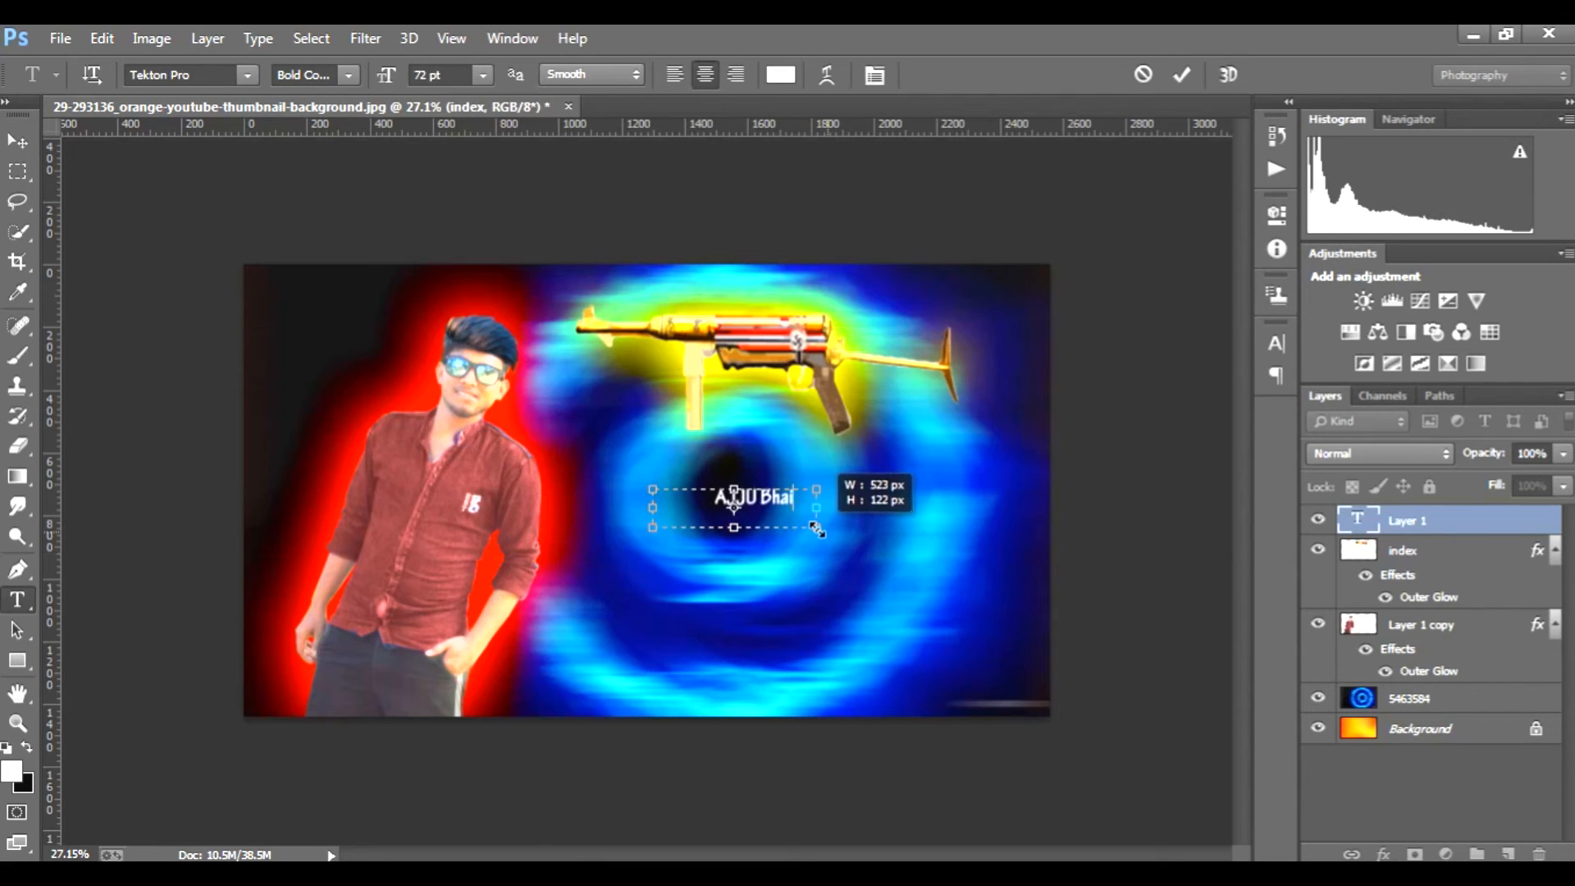
{"action": "left_click", "coordinate": [1182, 75]}
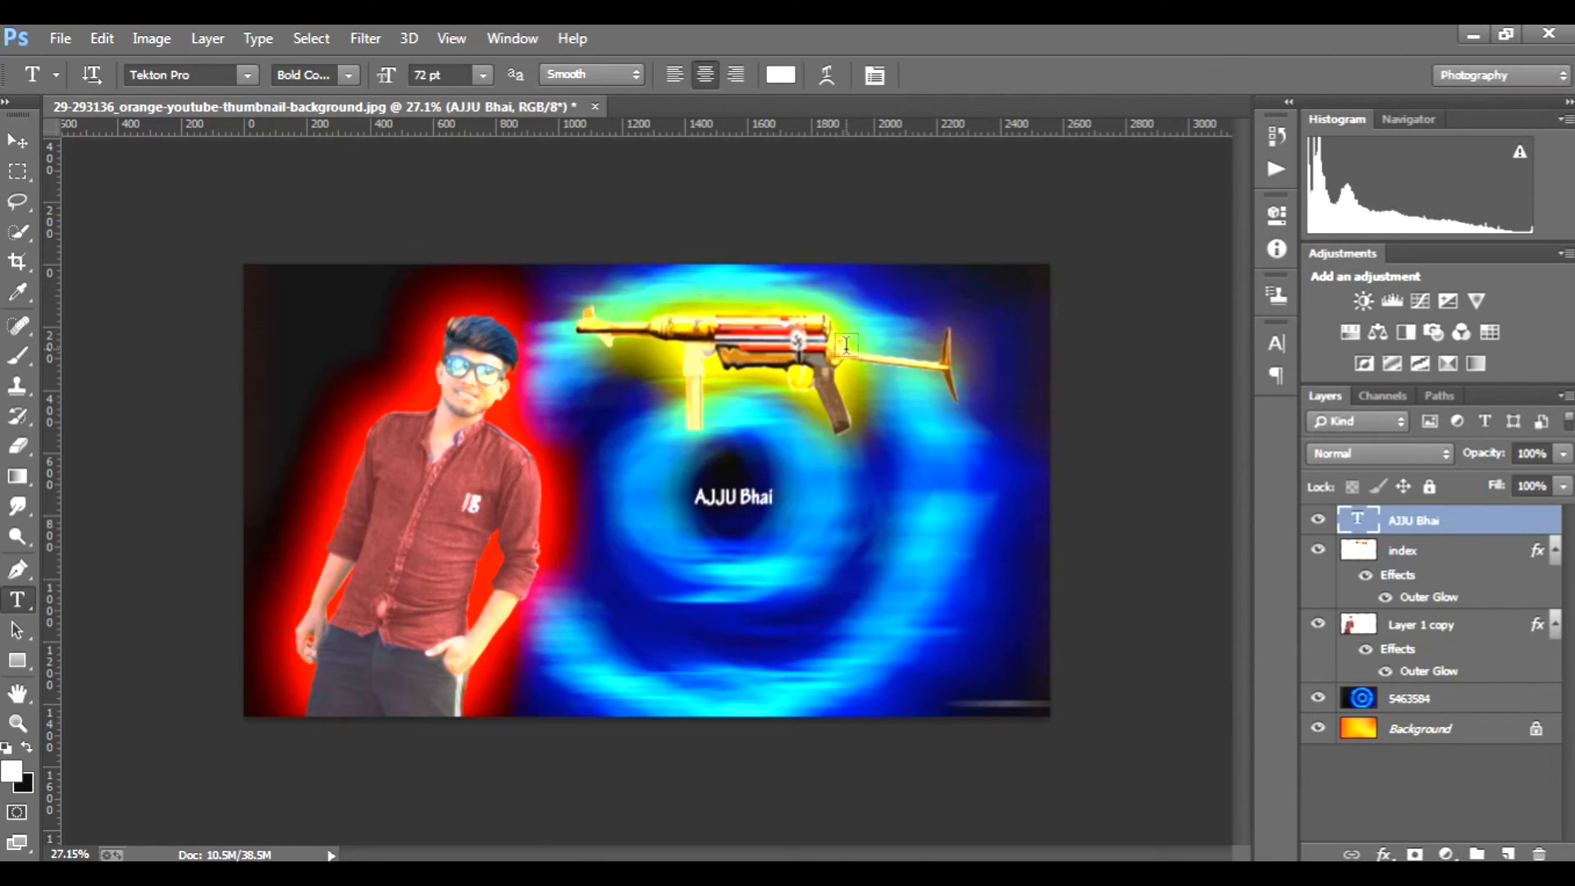
Step: Scale the nickname text to about 535% width and 640% height and place it beneath the gun, beside the man
{"action": "key", "text": "ctrl+t"}
{"action": "left_click_drag", "start_coordinate": [815, 526], "coordinate": [1189, 733]}
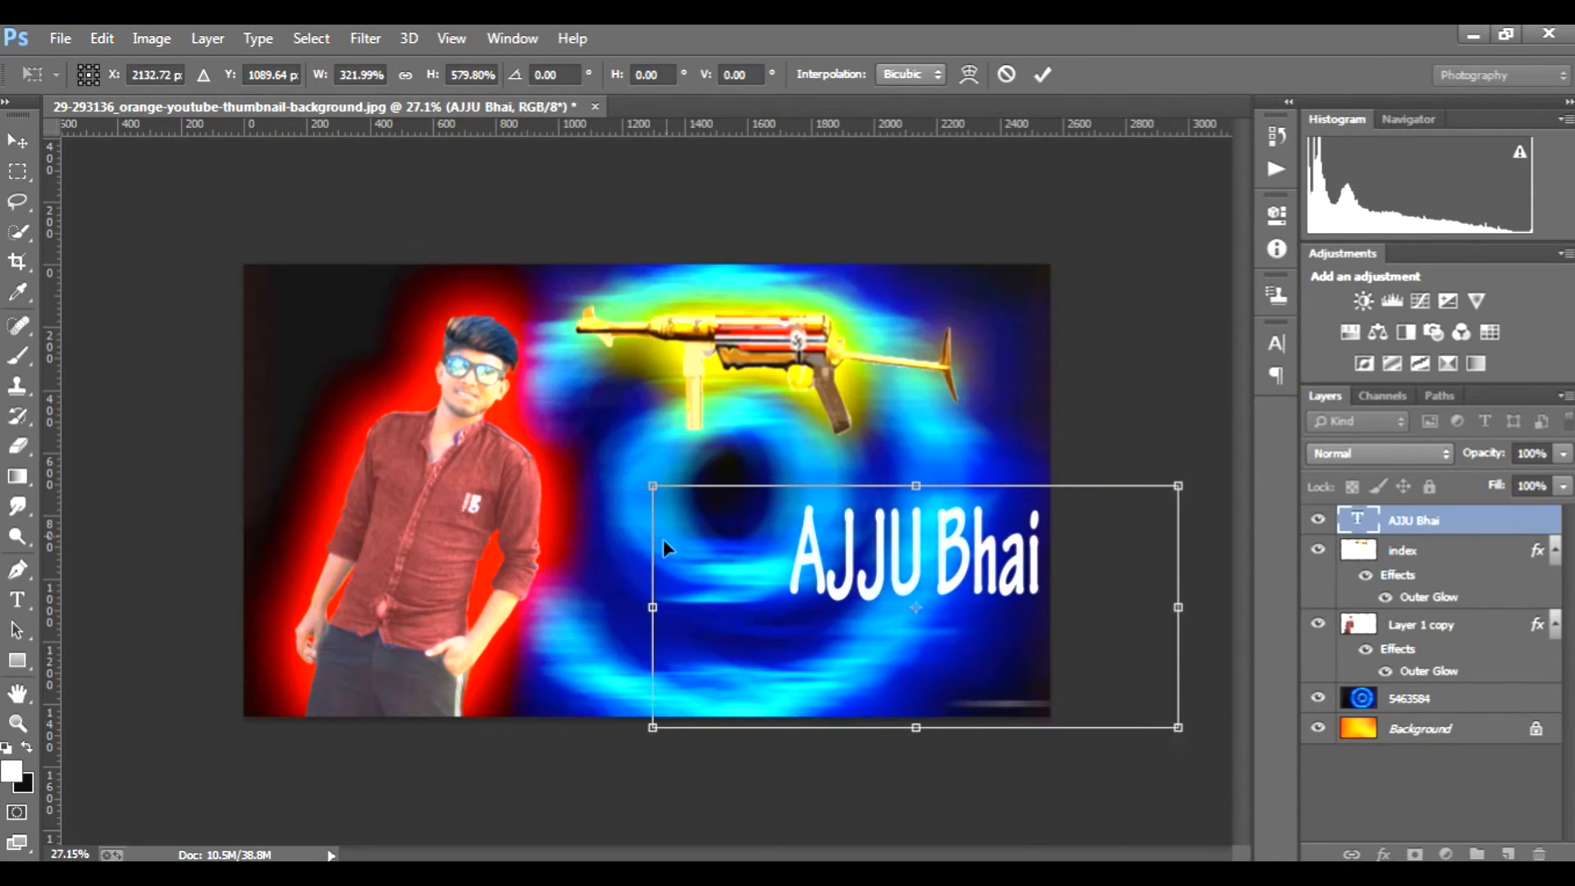
{"action": "left_click_drag", "start_coordinate": [653, 608], "coordinate": [381, 581]}
{"action": "left_click_drag", "start_coordinate": [897, 654], "coordinate": [878, 619]}
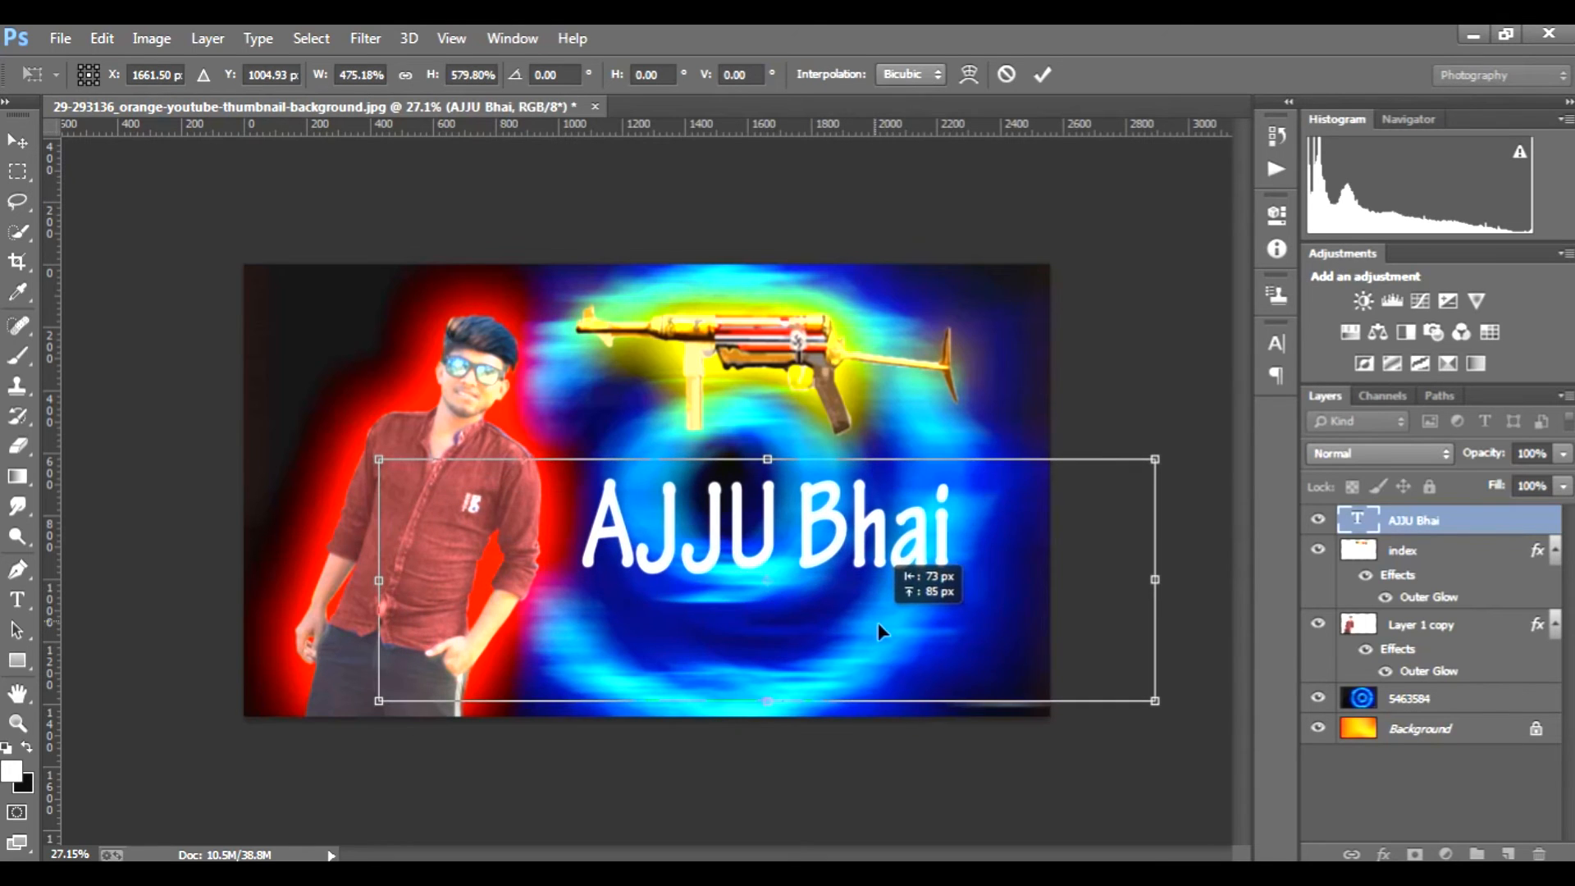
{"action": "left_click_drag", "start_coordinate": [397, 466], "coordinate": [320, 408]}
{"action": "left_click_drag", "start_coordinate": [938, 606], "coordinate": [983, 604]}
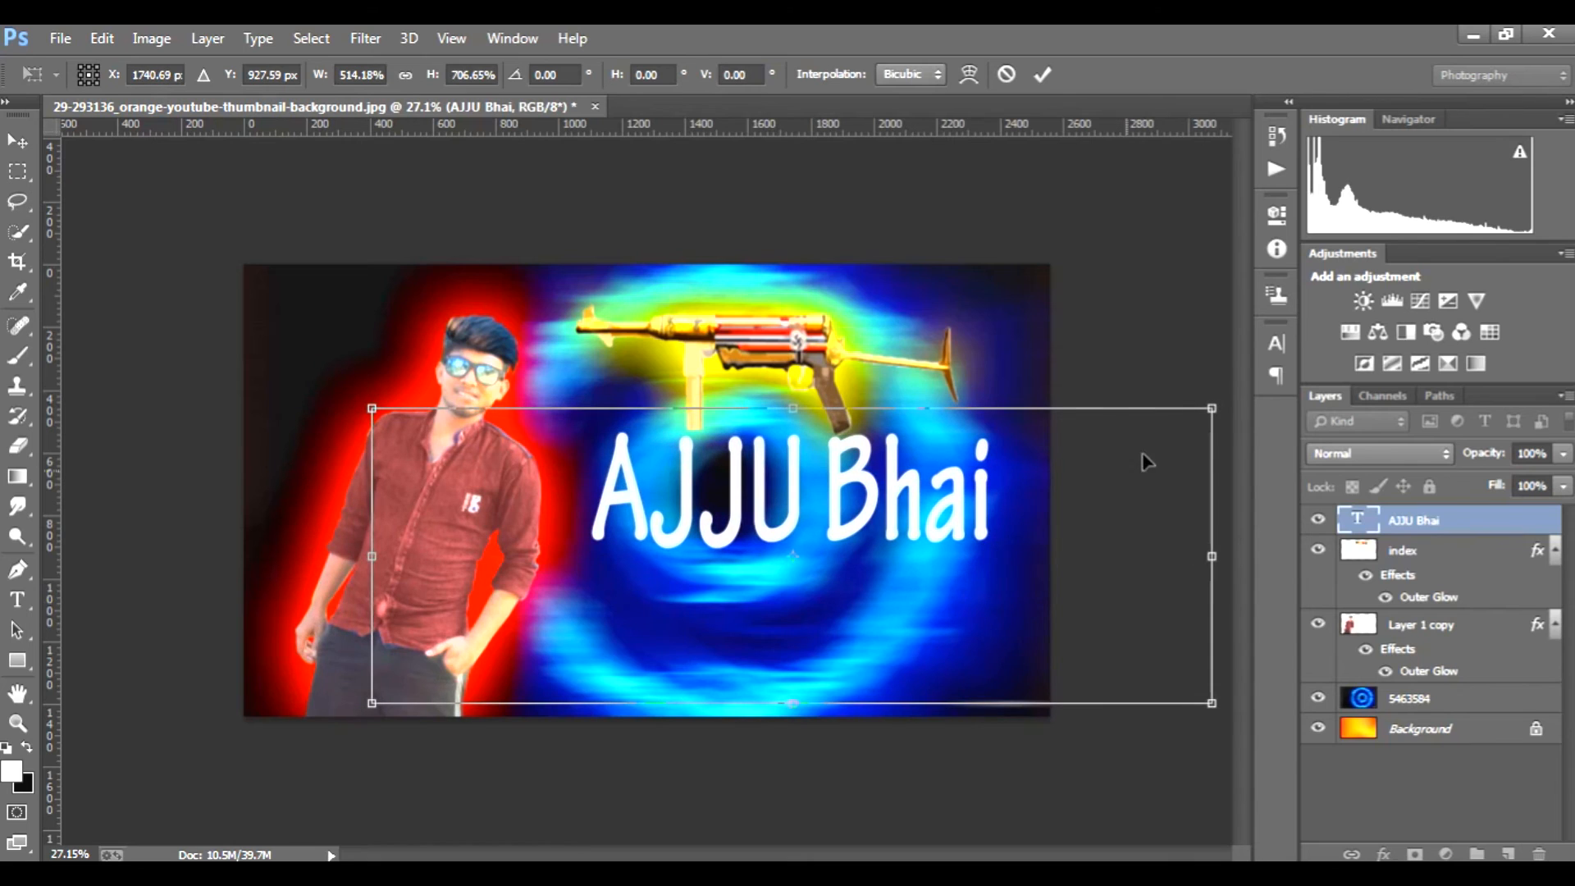
{"action": "left_click_drag", "start_coordinate": [1213, 404], "coordinate": [1260, 387]}
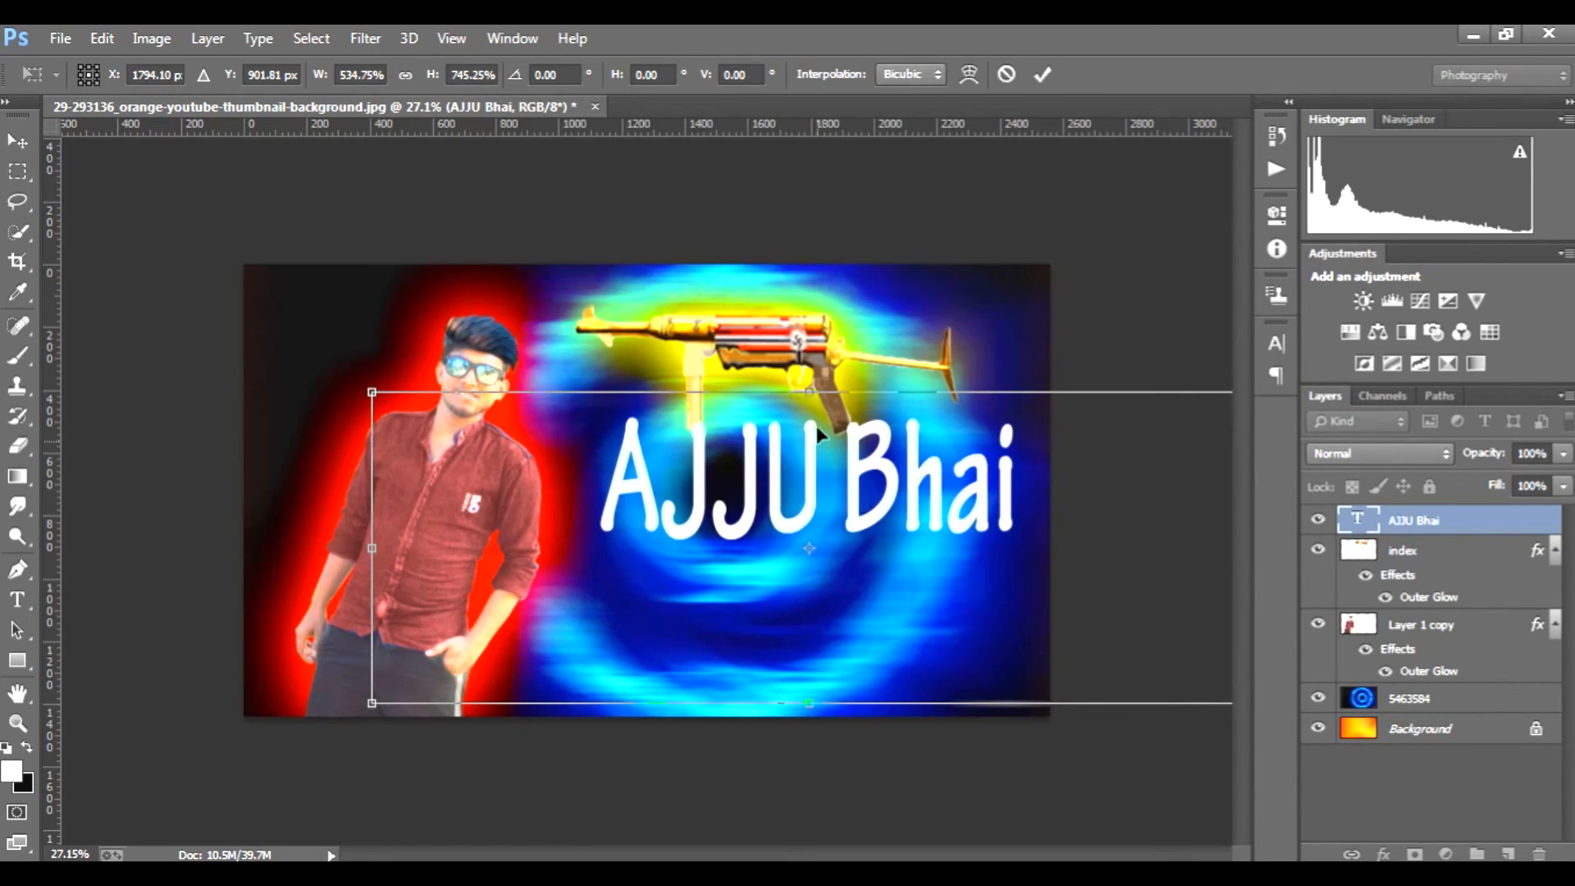
{"action": "left_click_drag", "start_coordinate": [808, 408], "coordinate": [809, 436]}
{"action": "left_click_drag", "start_coordinate": [912, 568], "coordinate": [901, 587]}
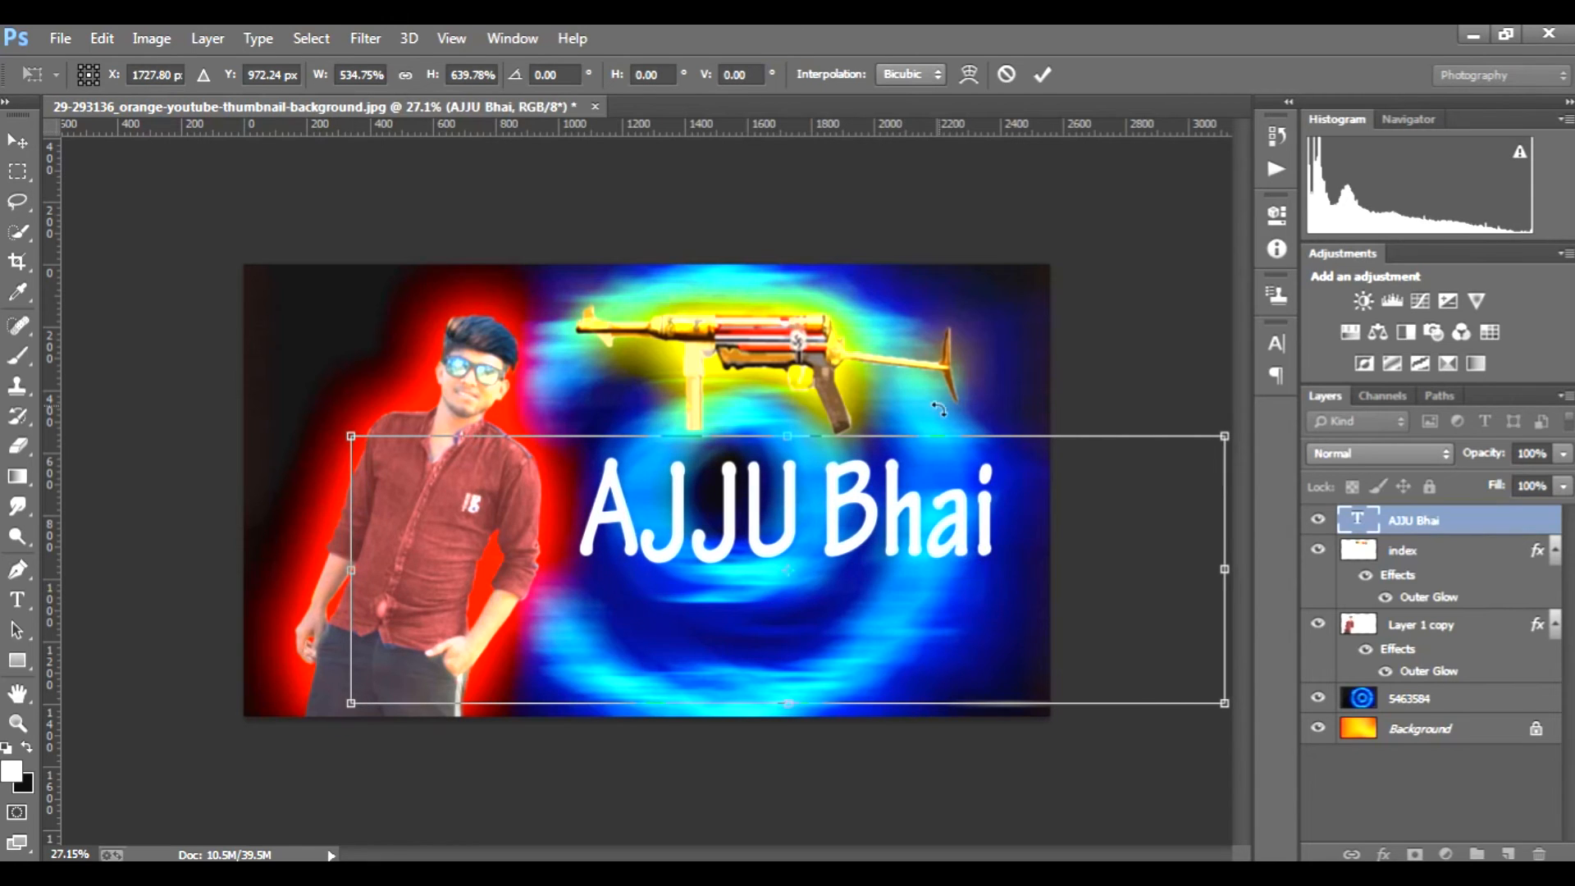
{"action": "left_click", "coordinate": [1042, 74]}
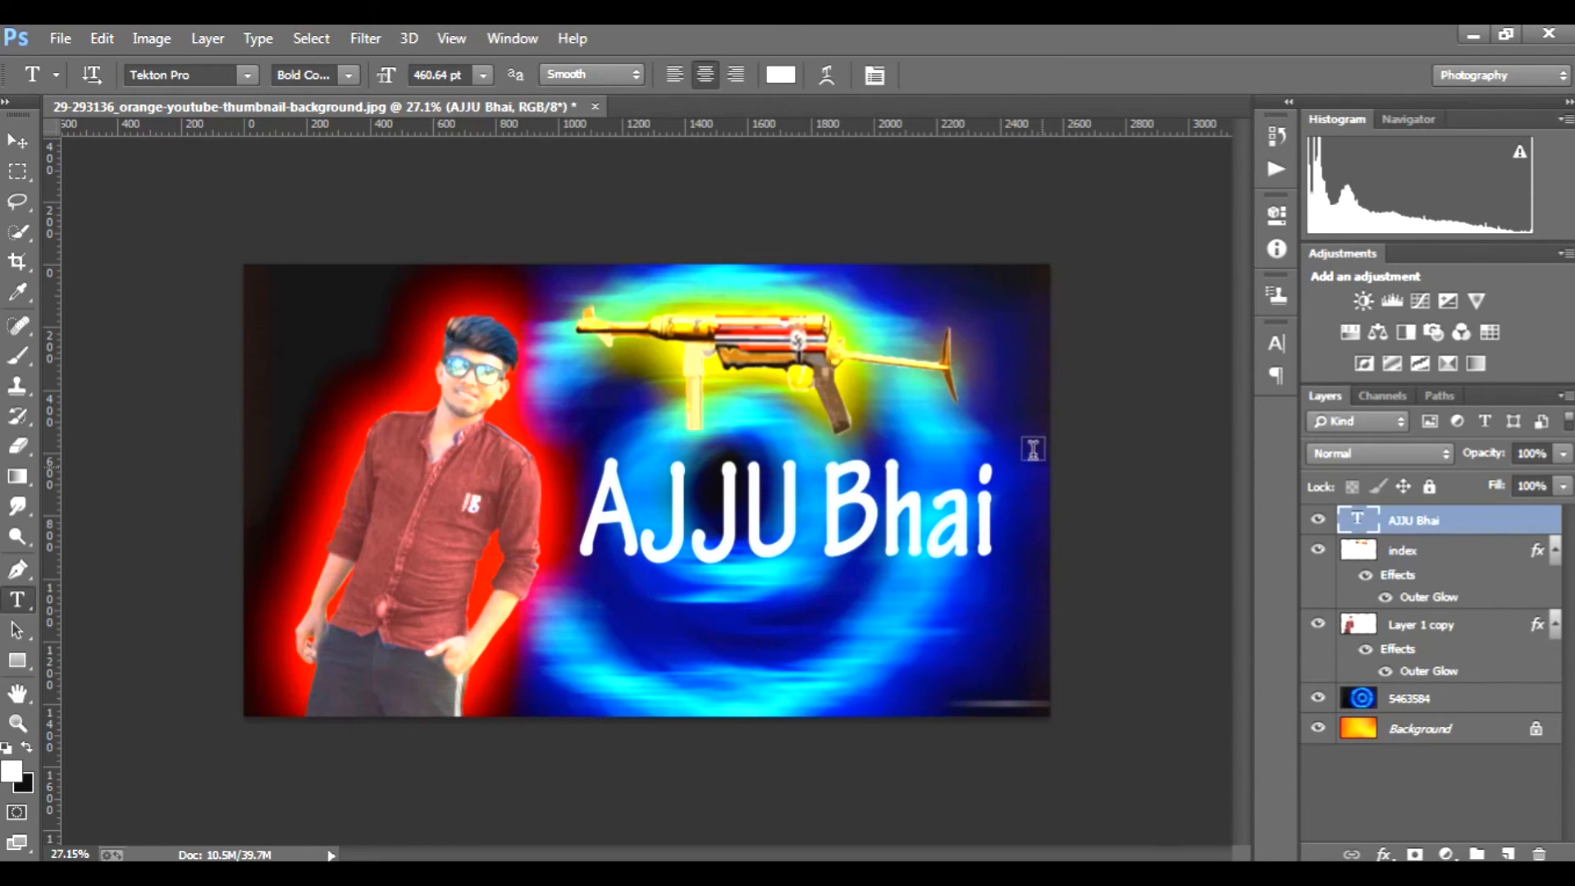
Step: Change the nickname text's colour to bright green 22ff04
{"action": "left_click", "coordinate": [781, 76]}
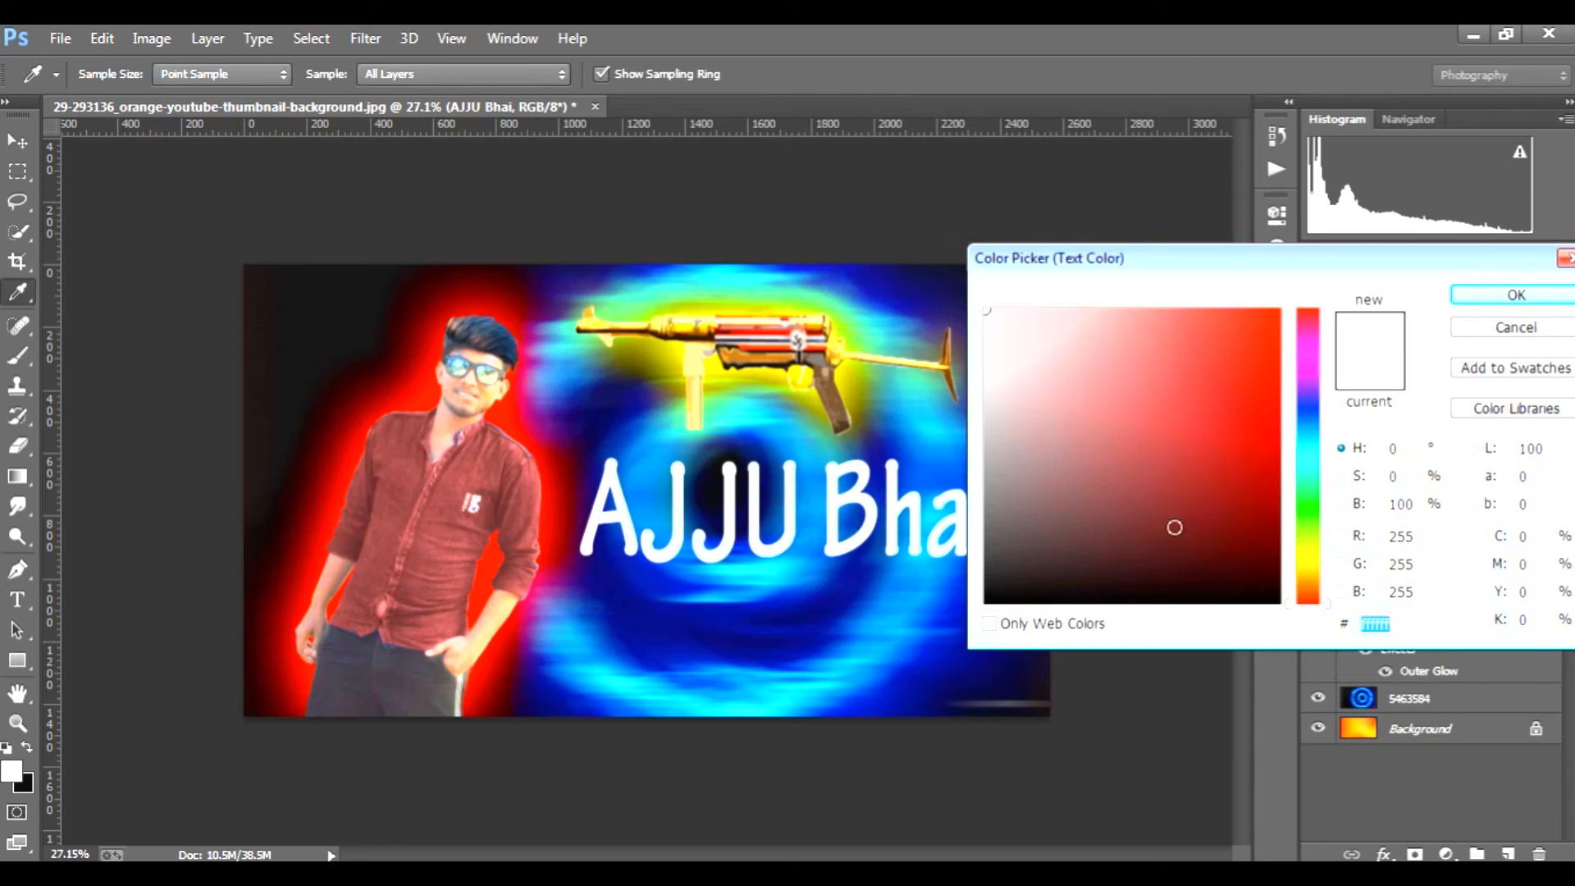
{"action": "left_click_drag", "start_coordinate": [1305, 526], "coordinate": [1316, 519]}
{"action": "left_click_drag", "start_coordinate": [1182, 440], "coordinate": [1278, 310]}
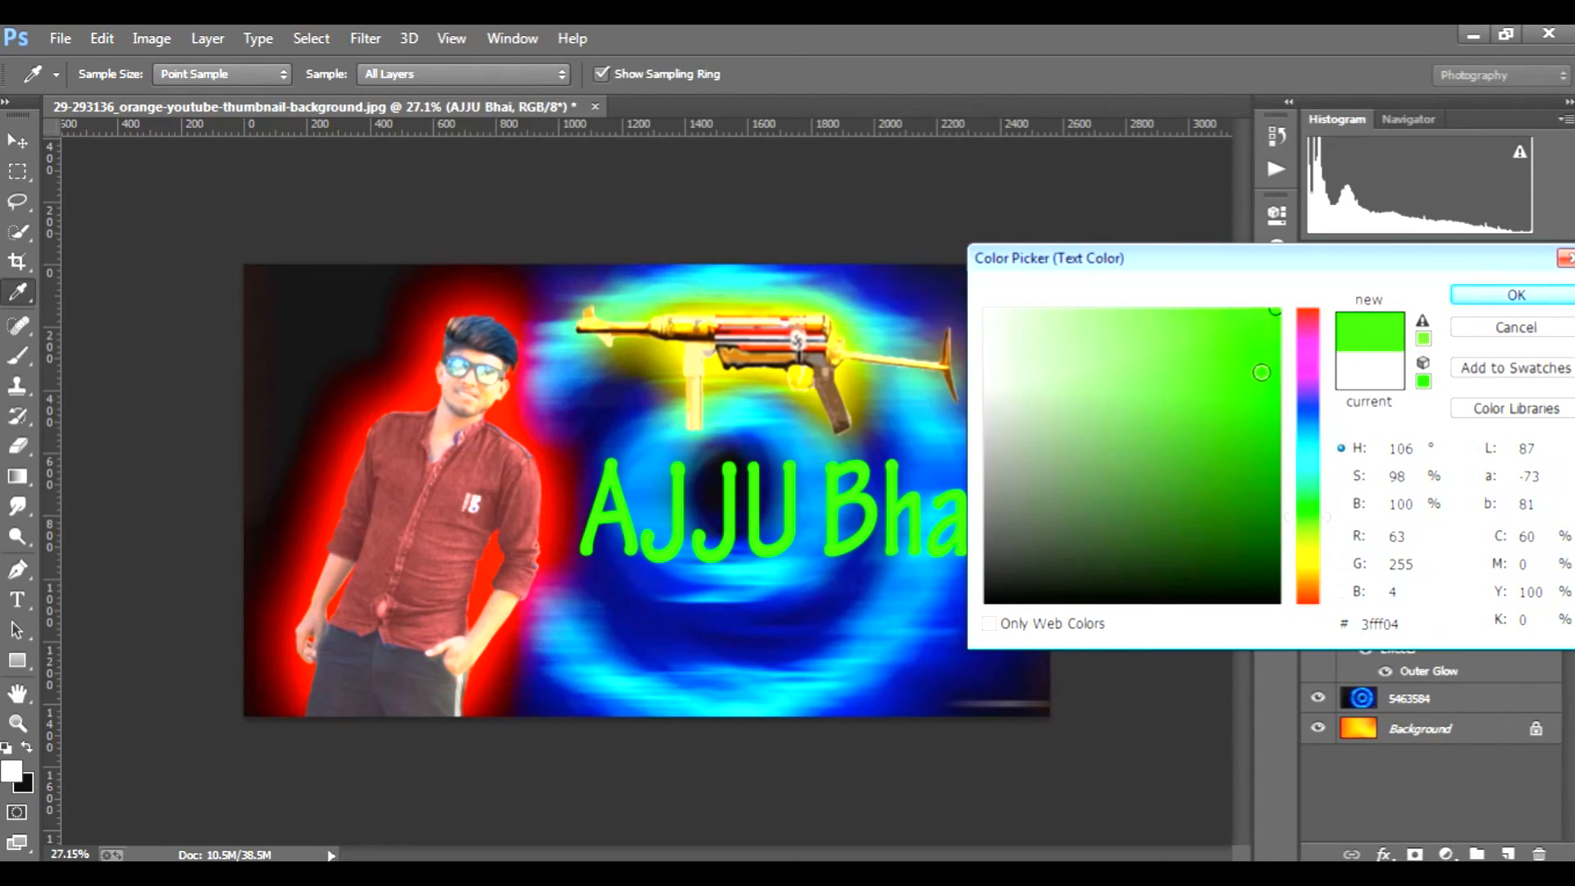
{"action": "left_click_drag", "start_coordinate": [1306, 569], "coordinate": [1312, 621]}
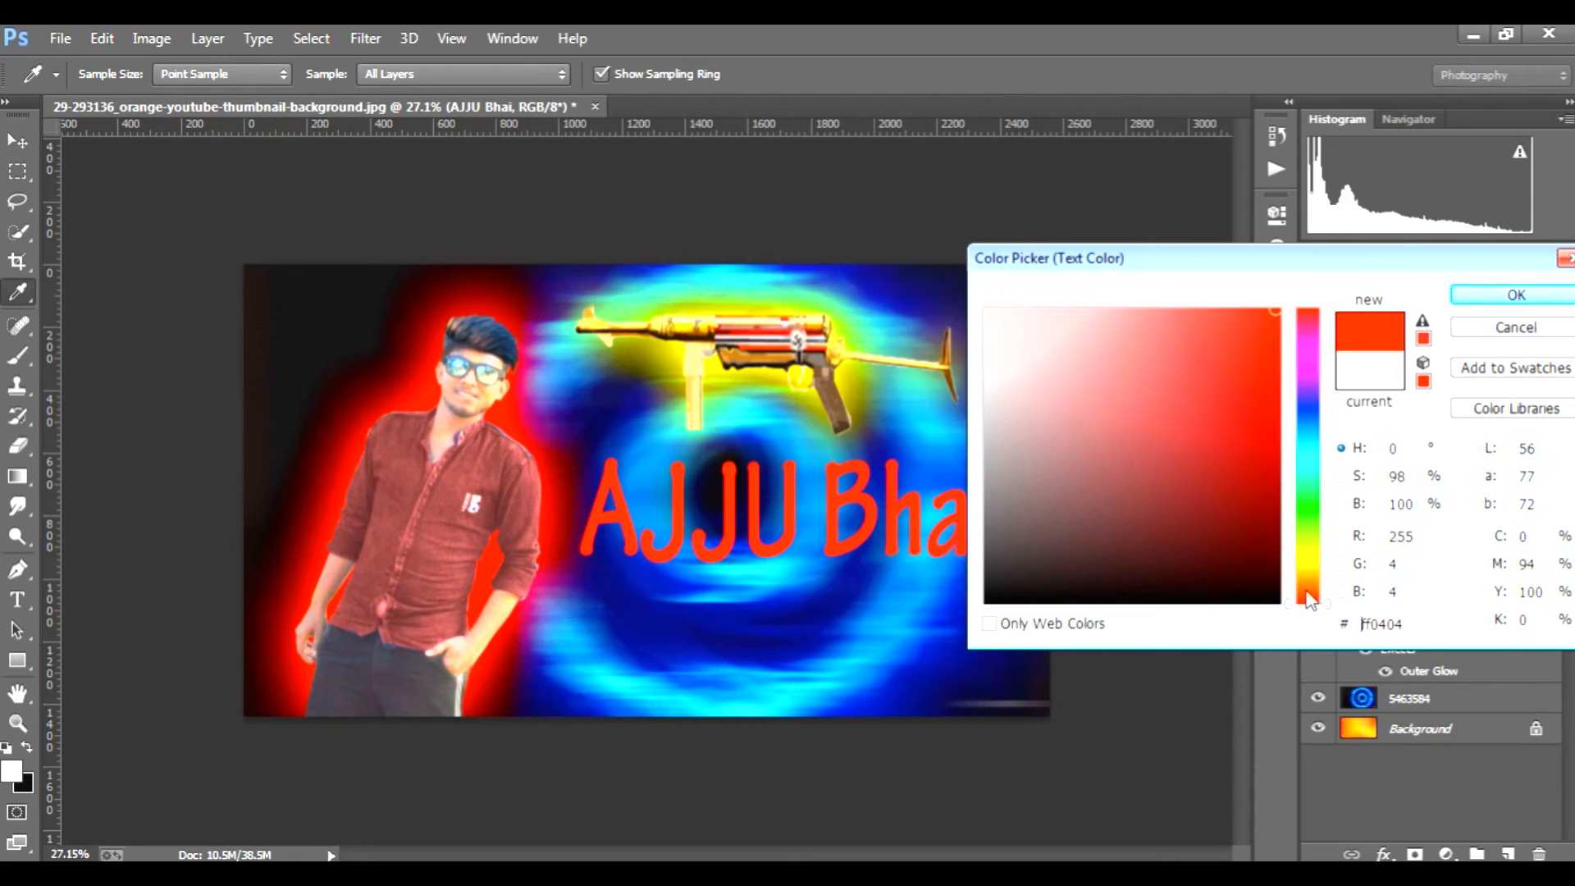
{"action": "left_click", "coordinate": [1308, 365]}
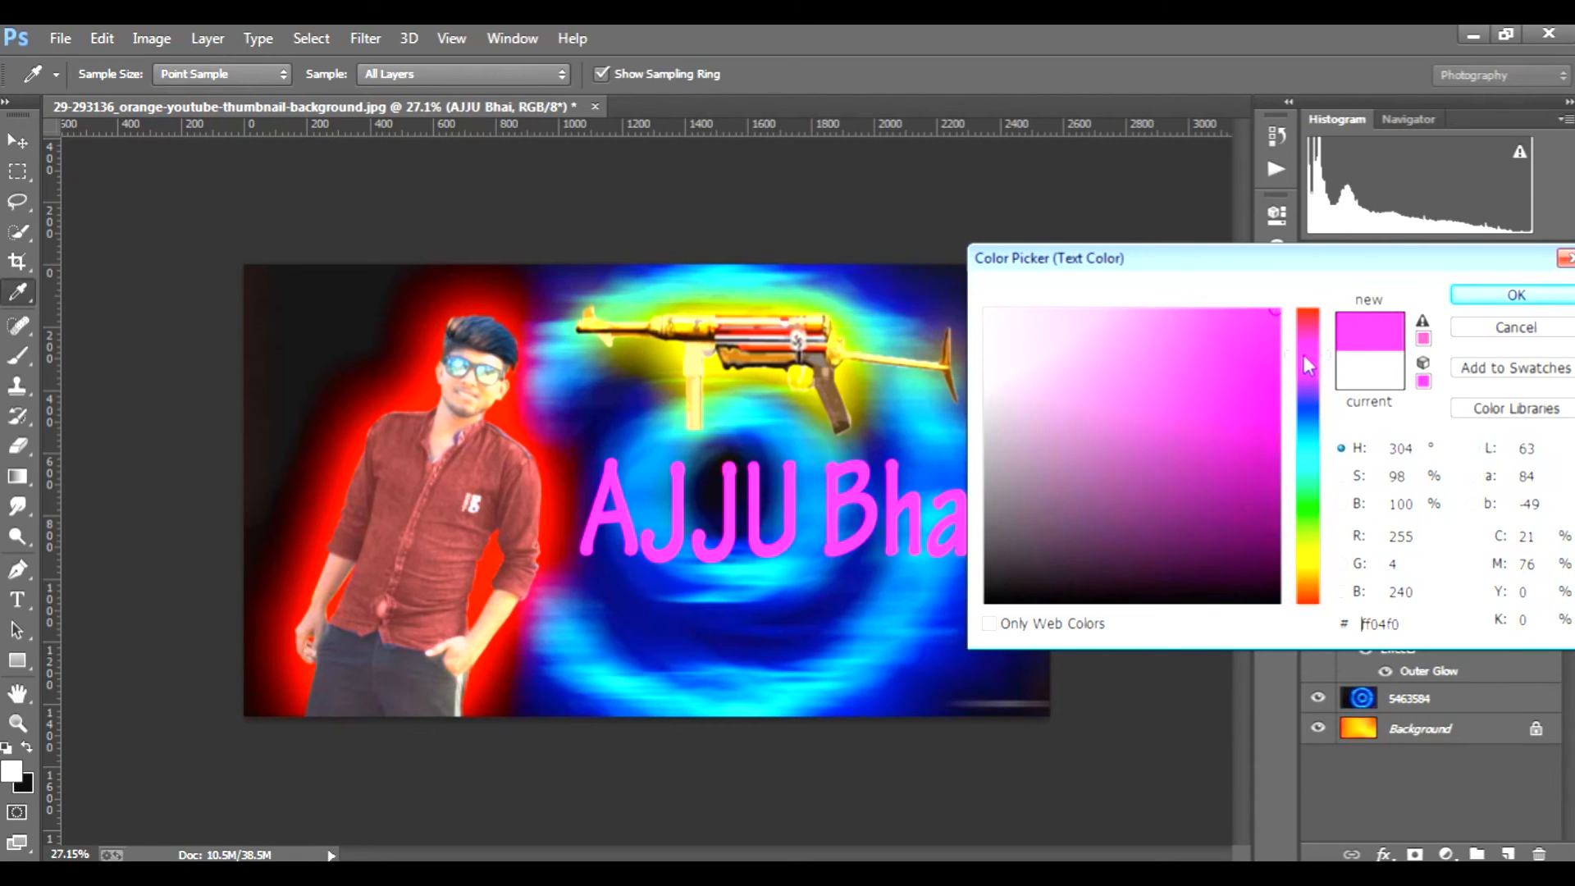
{"action": "left_click", "coordinate": [1312, 471]}
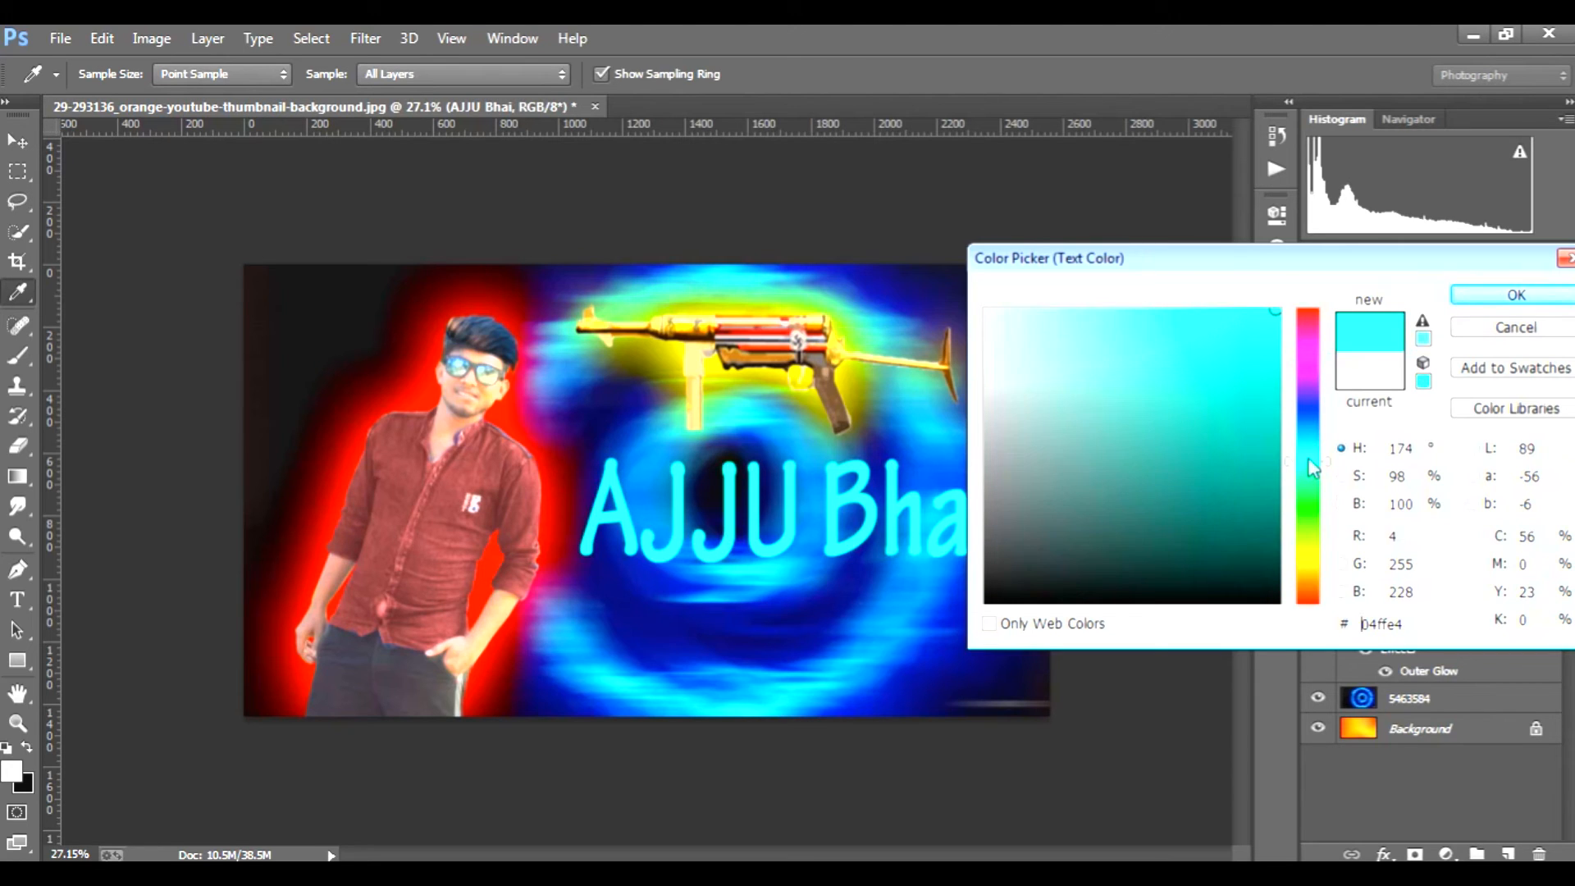
{"action": "left_click", "coordinate": [1309, 515]}
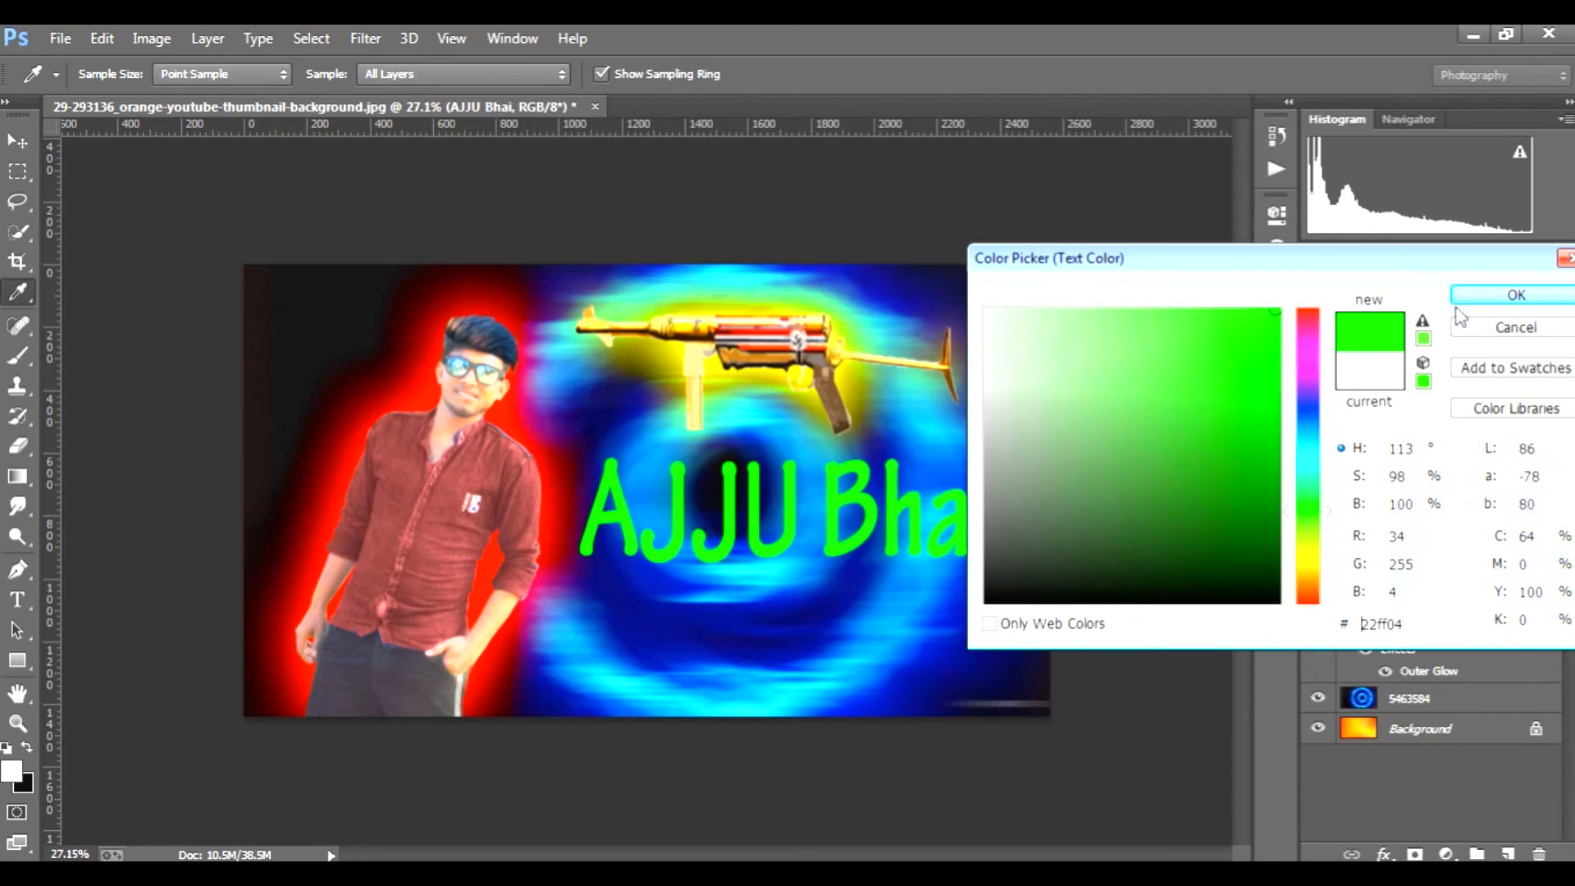
{"action": "left_click", "coordinate": [1494, 297]}
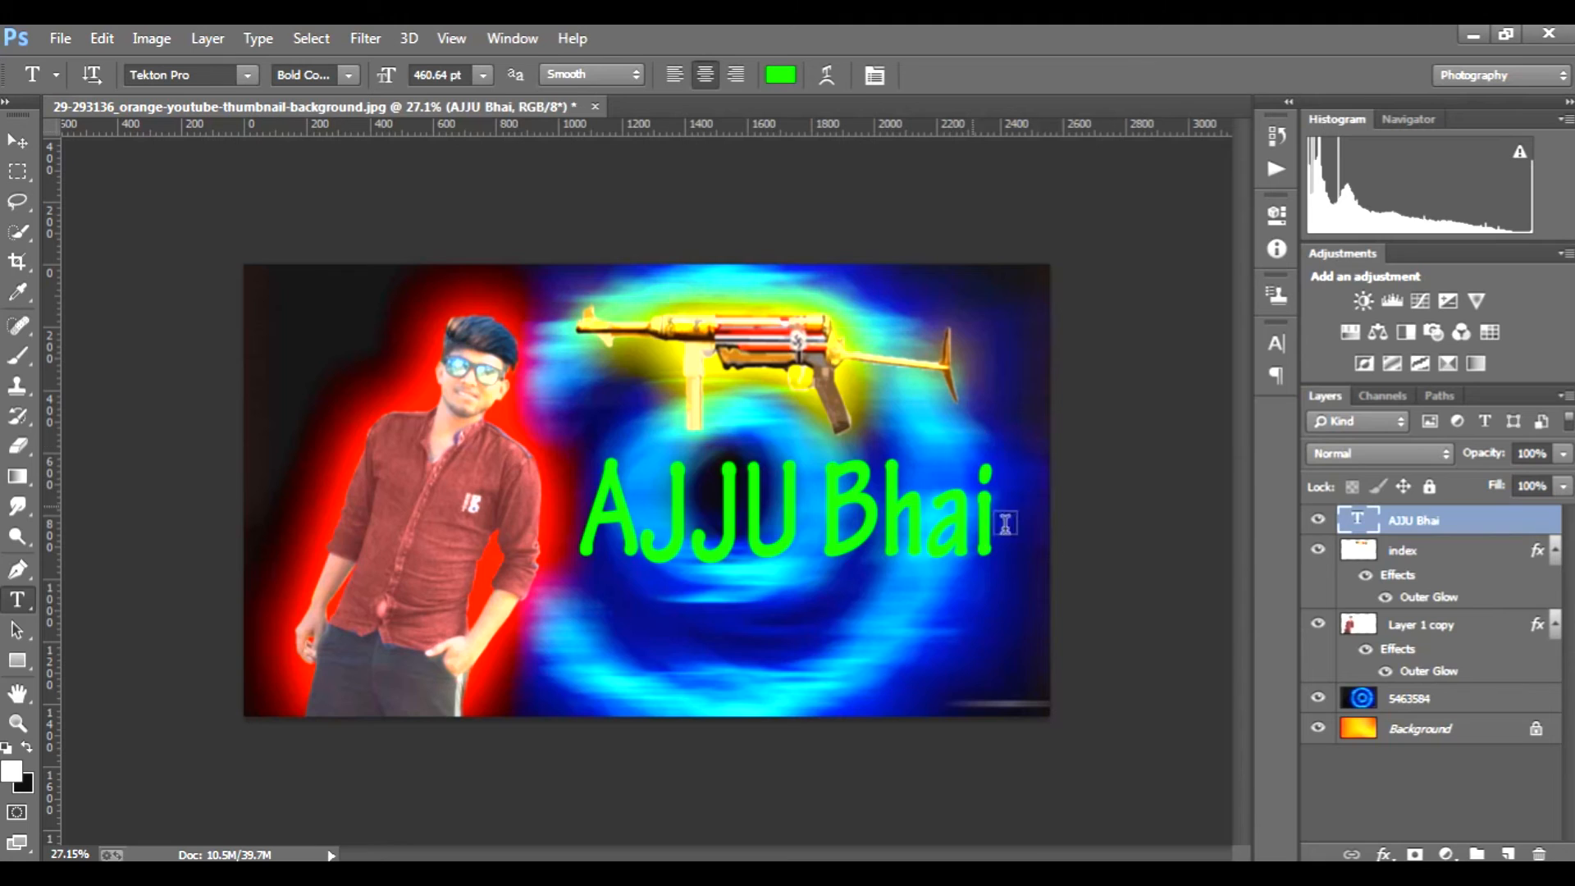
Step: Add an Outer Glow to the nickname text layer with Linear Light blend mode and green colour 35fc35
{"action": "double_click", "coordinate": [1509, 519]}
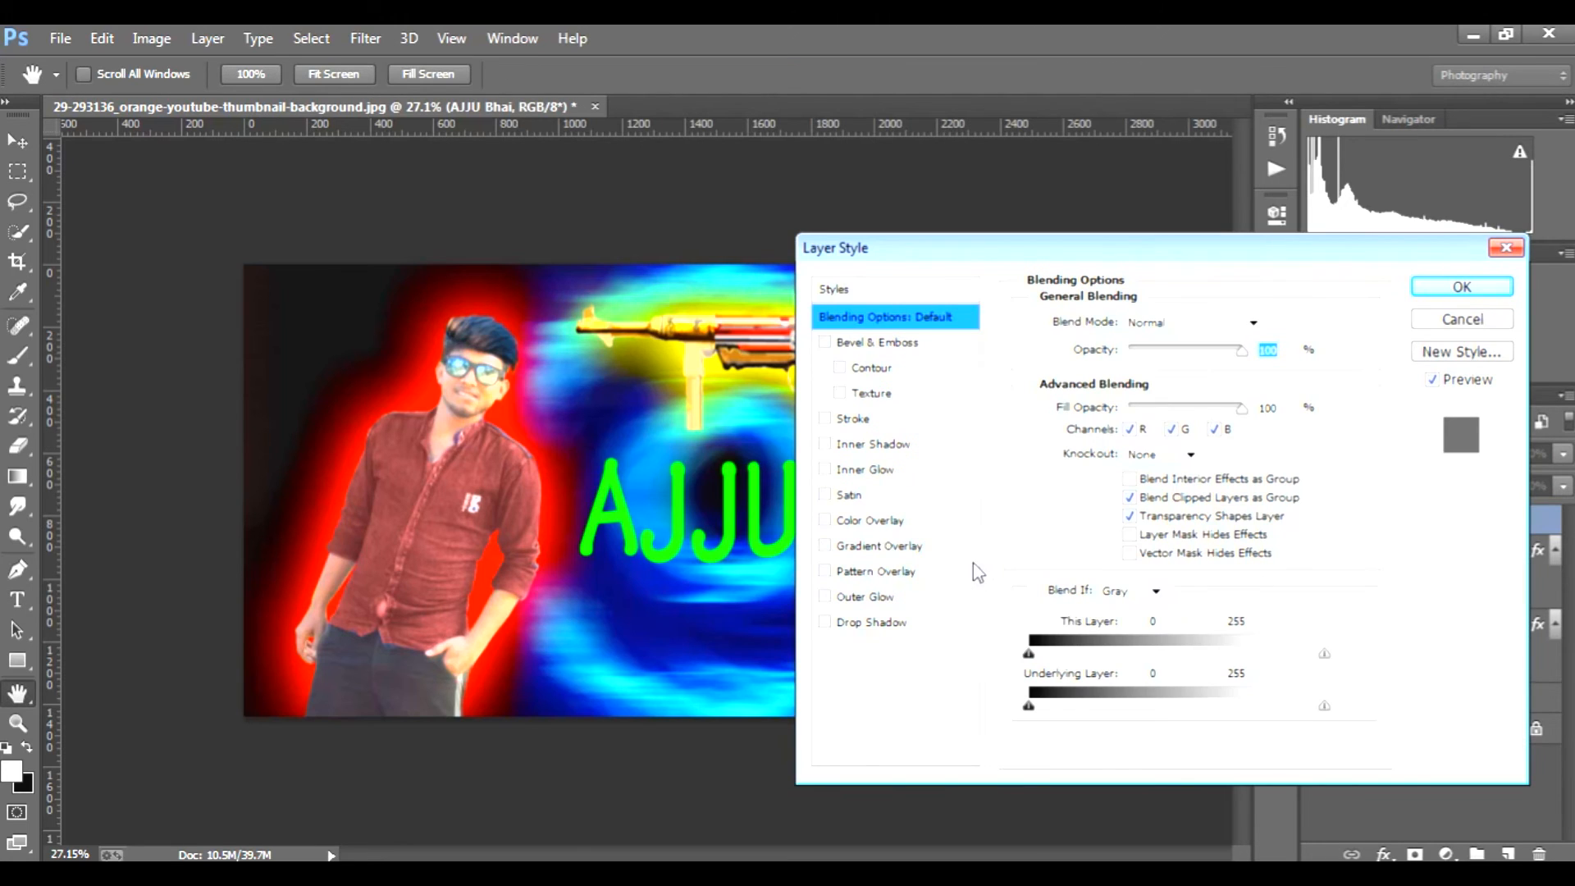
{"action": "left_click", "coordinate": [870, 598]}
{"action": "left_click_drag", "start_coordinate": [1075, 256], "coordinate": [1226, 256]}
{"action": "left_click", "coordinate": [1387, 323]}
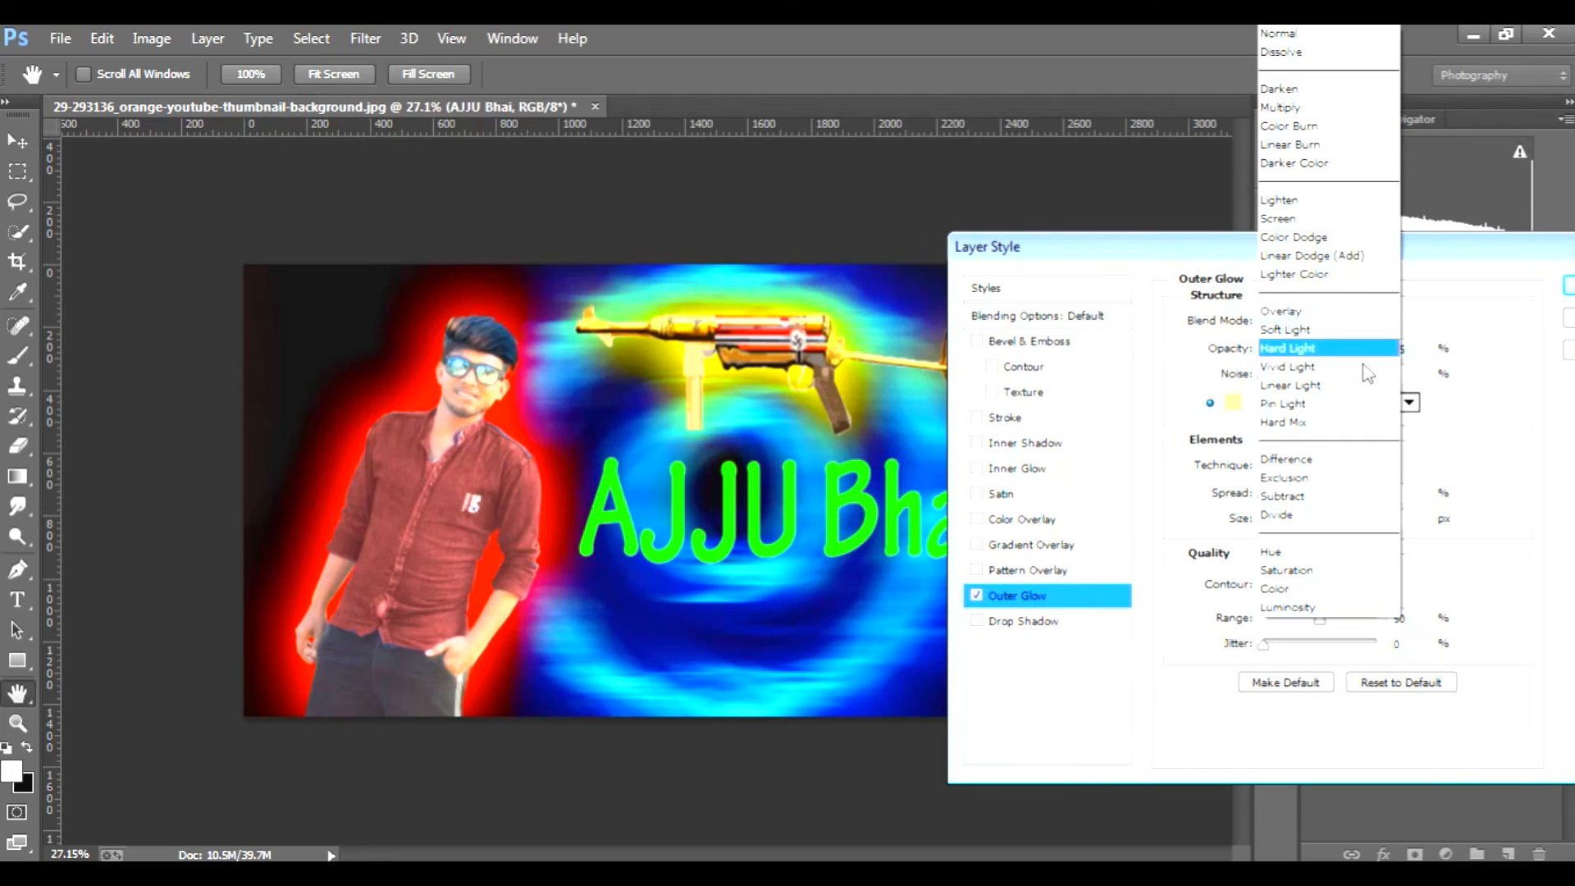
{"action": "left_click", "coordinate": [1355, 384]}
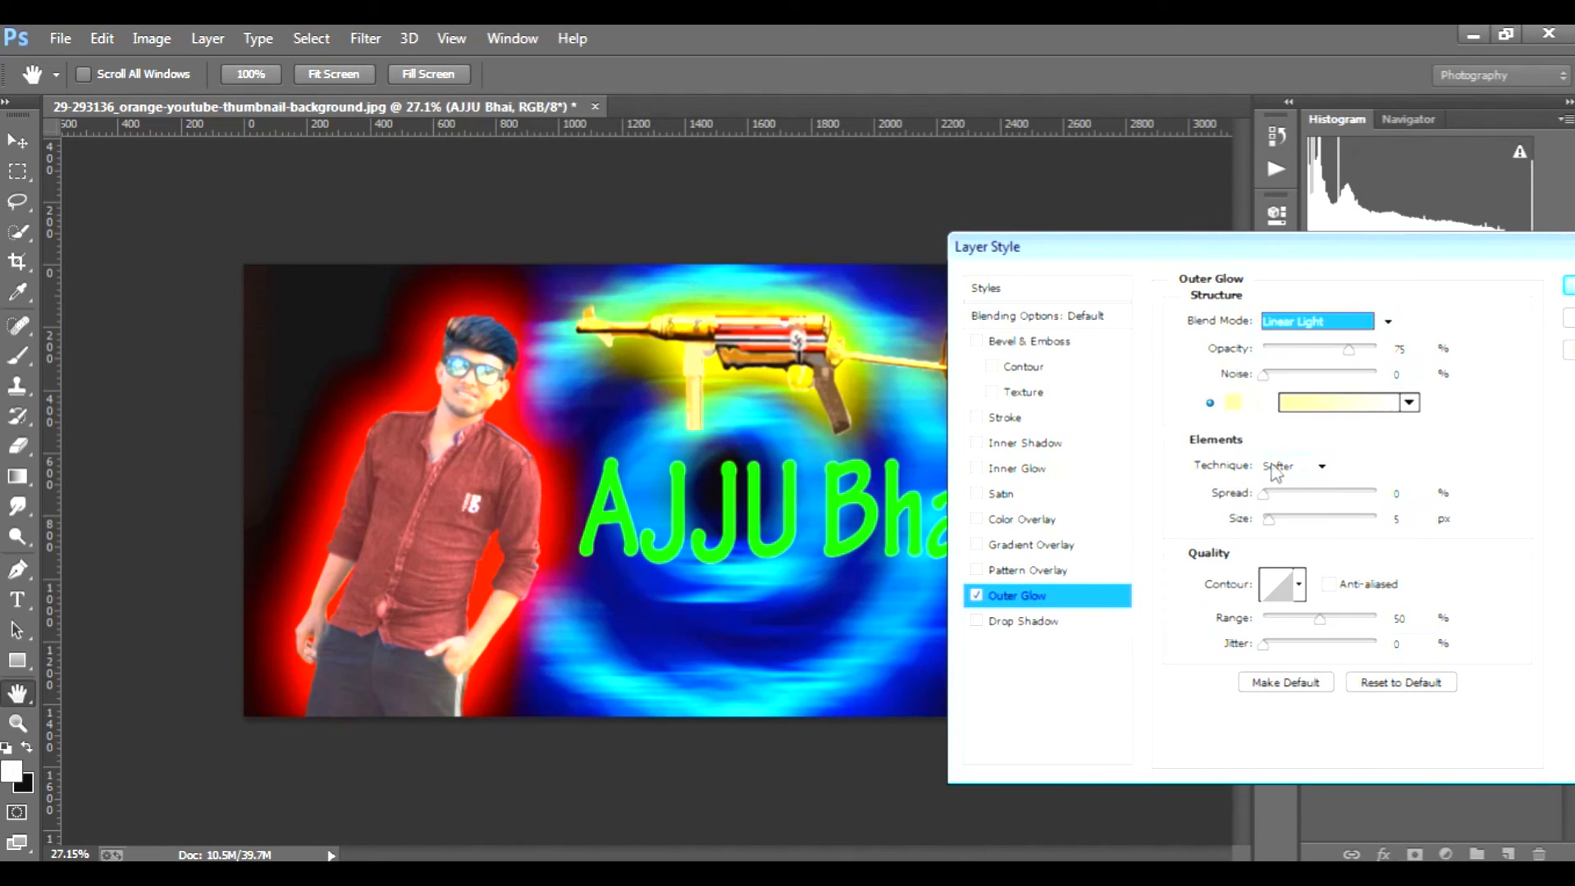
{"action": "left_click", "coordinate": [1235, 405]}
{"action": "left_click", "coordinate": [1310, 509]}
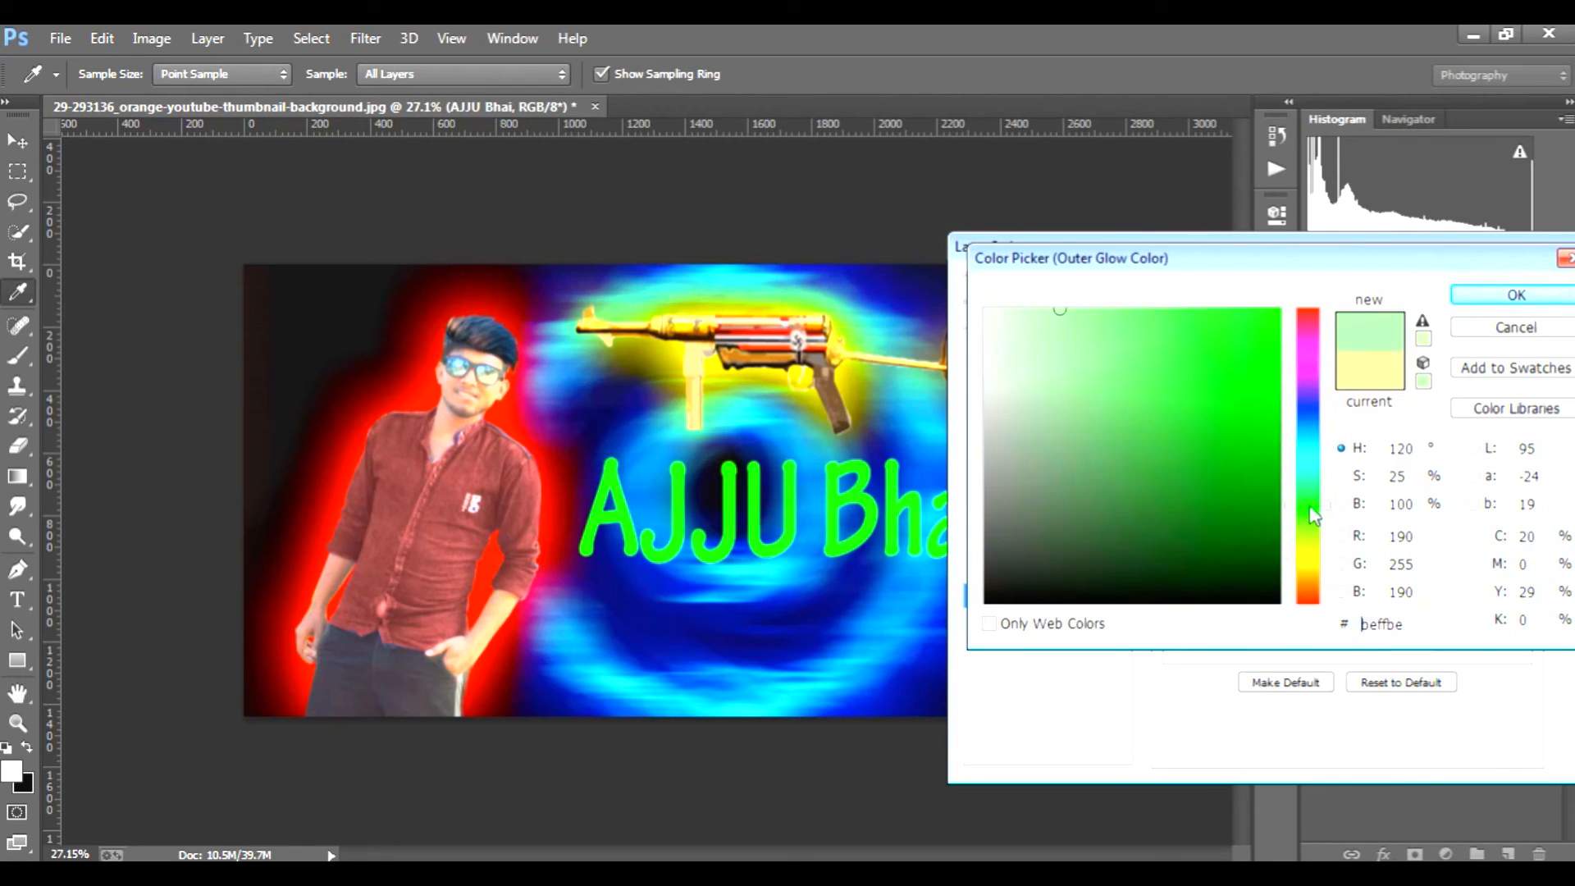
{"action": "left_click", "coordinate": [1221, 312]}
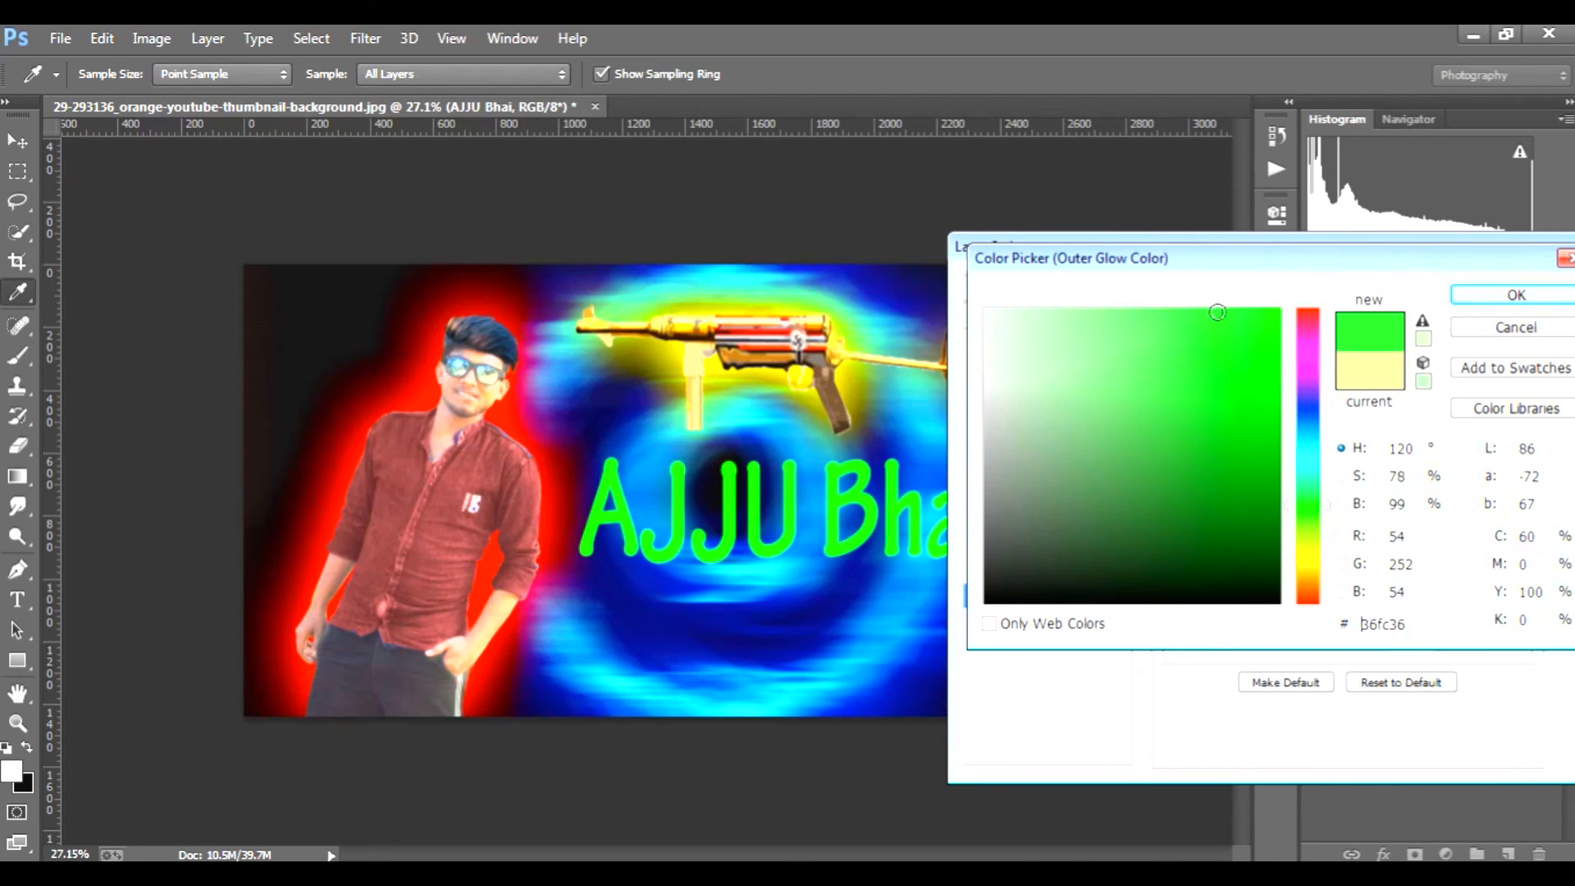
{"action": "left_click", "coordinate": [1516, 295]}
Step: Set the text's Outer Glow size to 13 px and its spread to about 1%
{"action": "left_click", "coordinate": [1281, 523]}
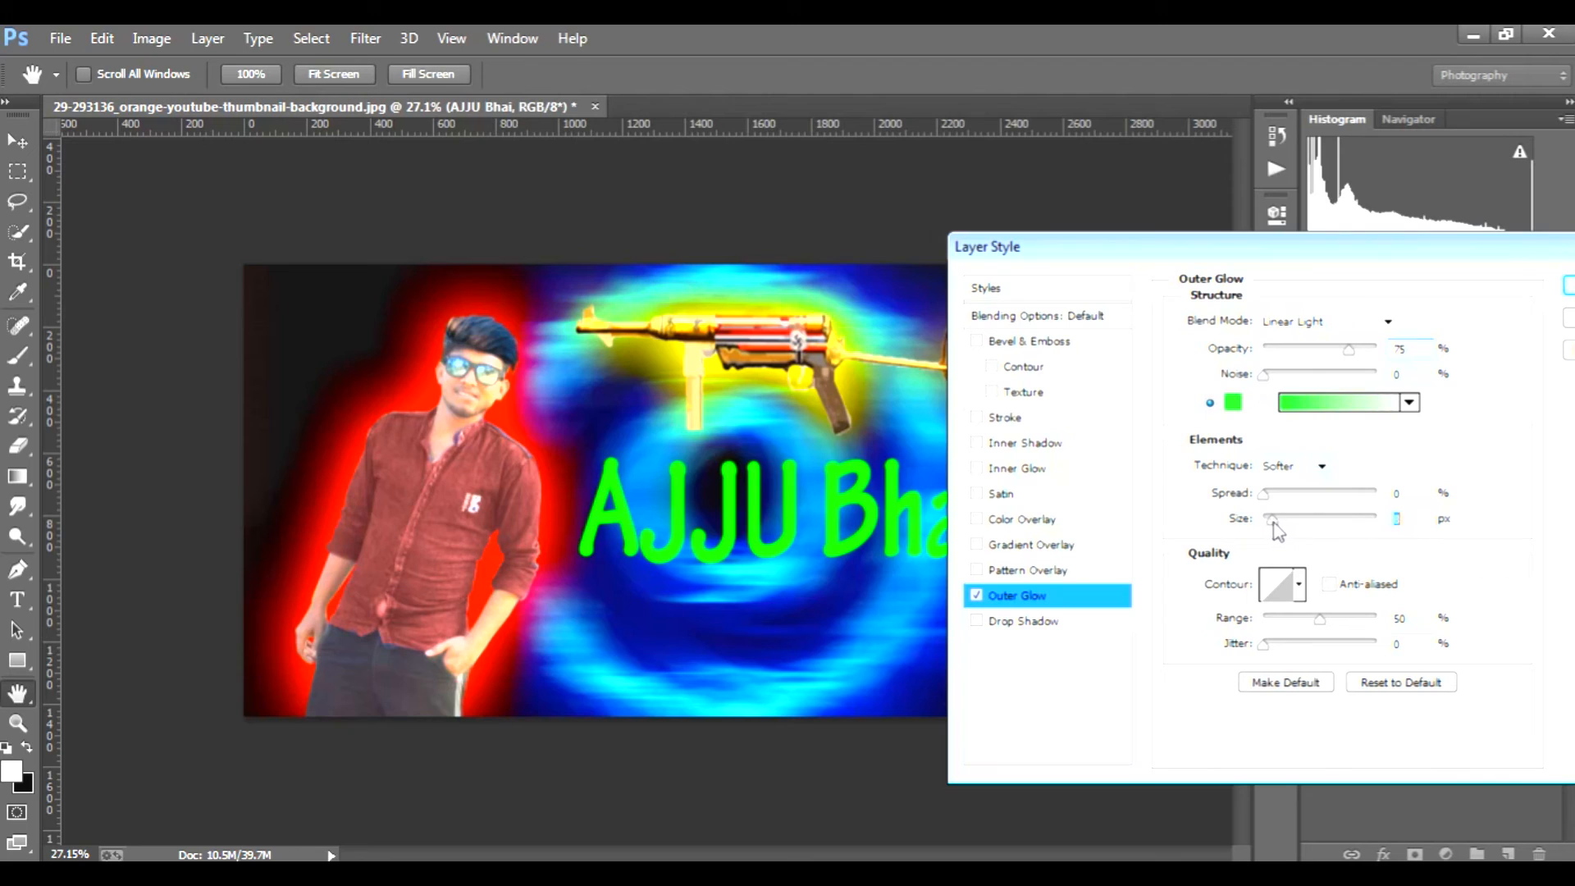
{"action": "left_click_drag", "start_coordinate": [1278, 524], "coordinate": [1276, 522]}
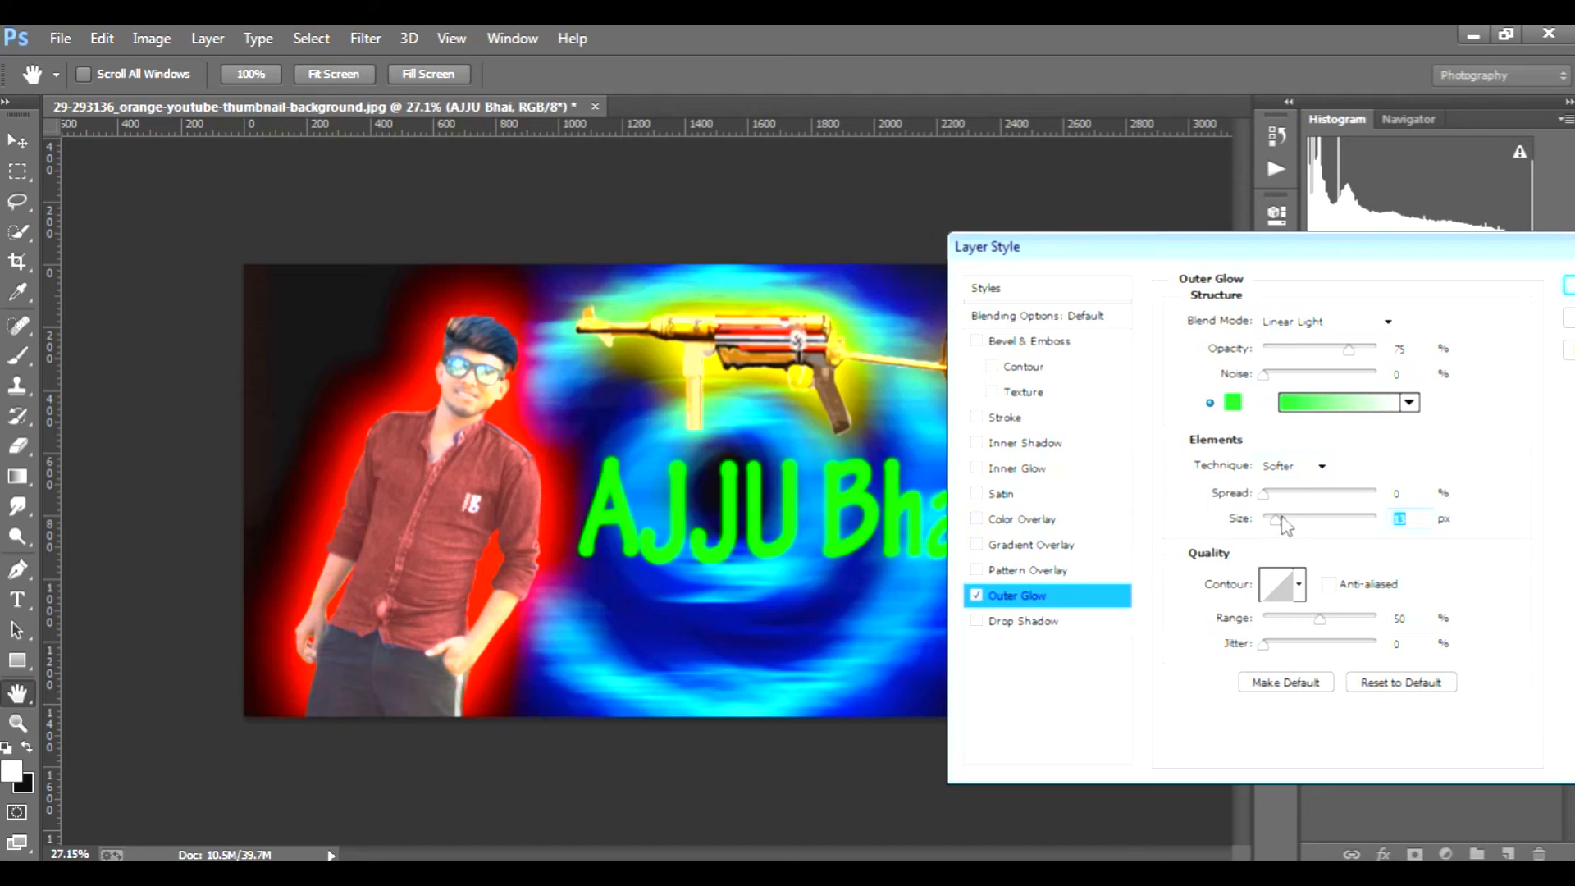
{"action": "left_click_drag", "start_coordinate": [1265, 493], "coordinate": [1270, 494]}
{"action": "type", "text": "6"}
{"action": "key", "text": "Tab"}
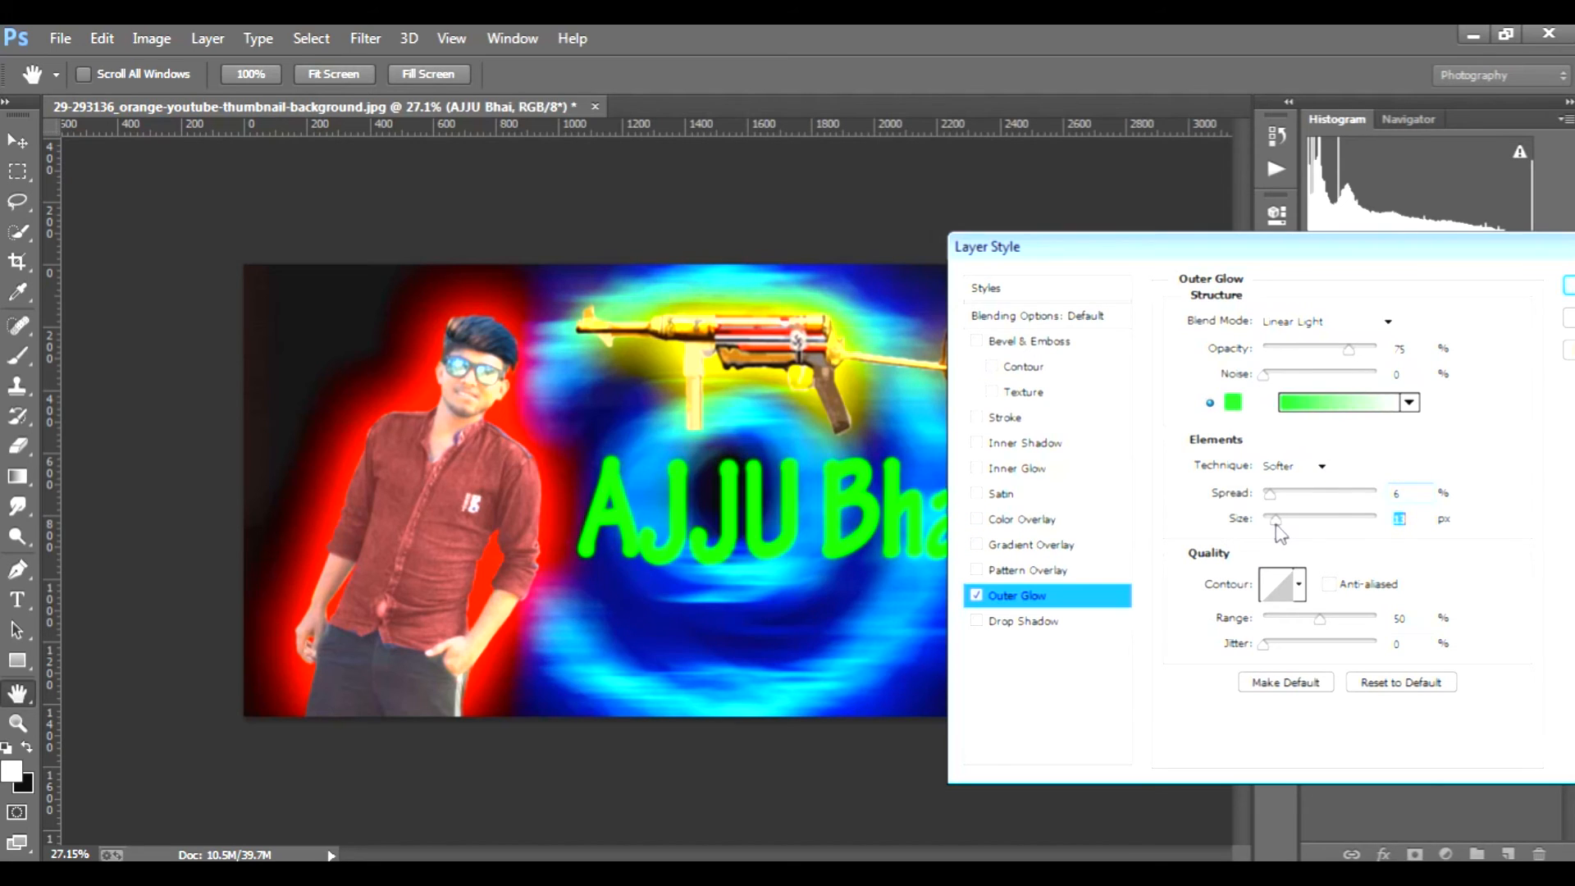
{"action": "left_click_drag", "start_coordinate": [1270, 494], "coordinate": [1263, 494]}
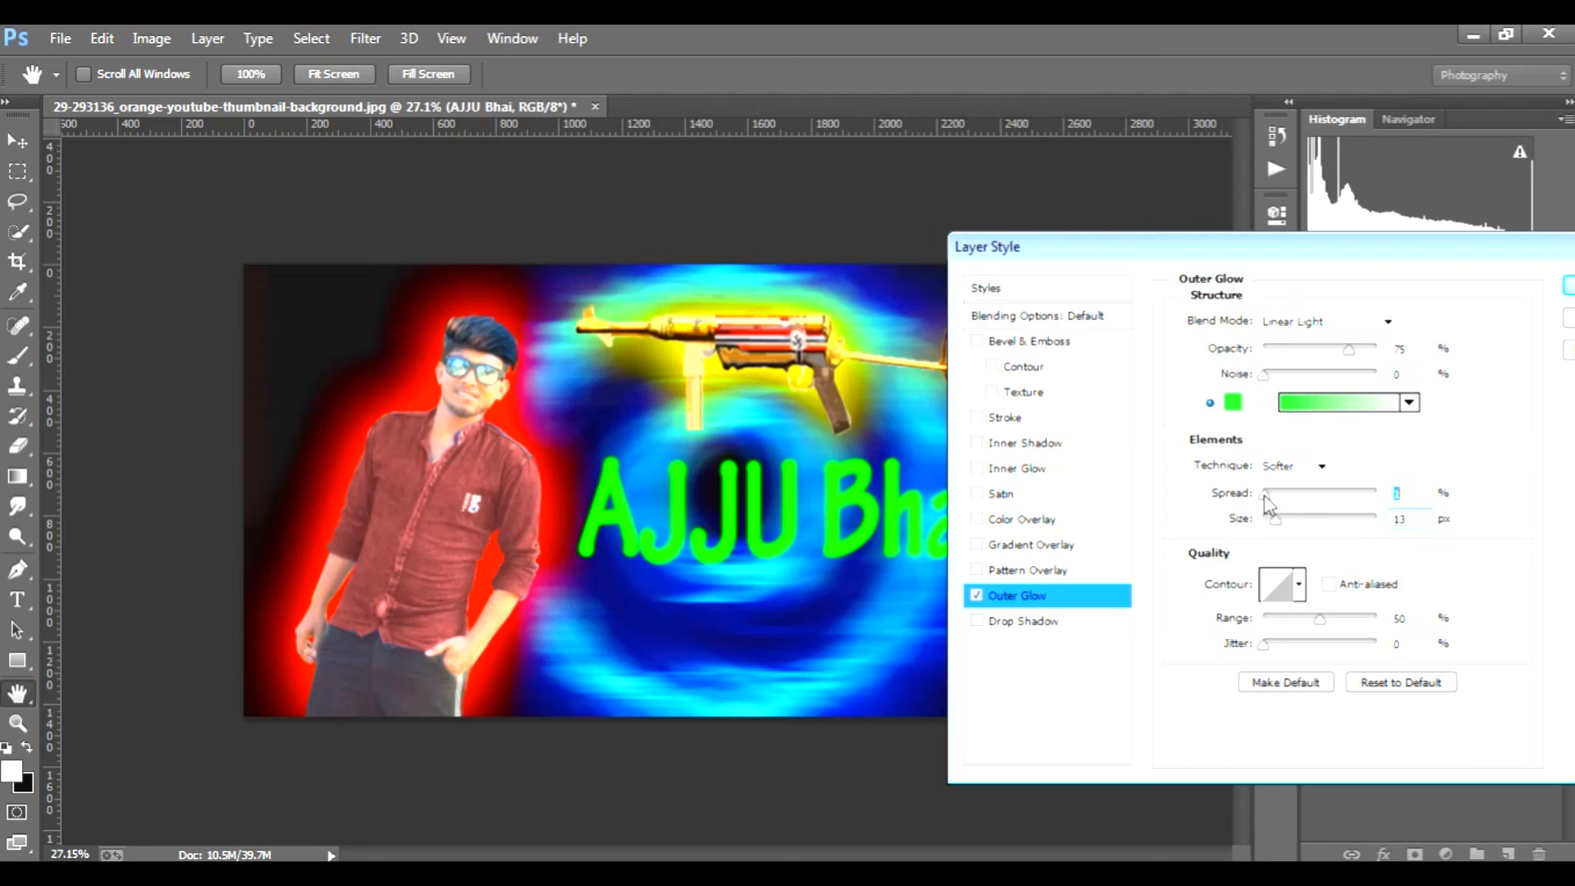
Step: Add Bevel & Emboss to the text with the Emboss style and Chisel Hard technique, leaving Texture off
{"action": "left_click", "coordinate": [1025, 394]}
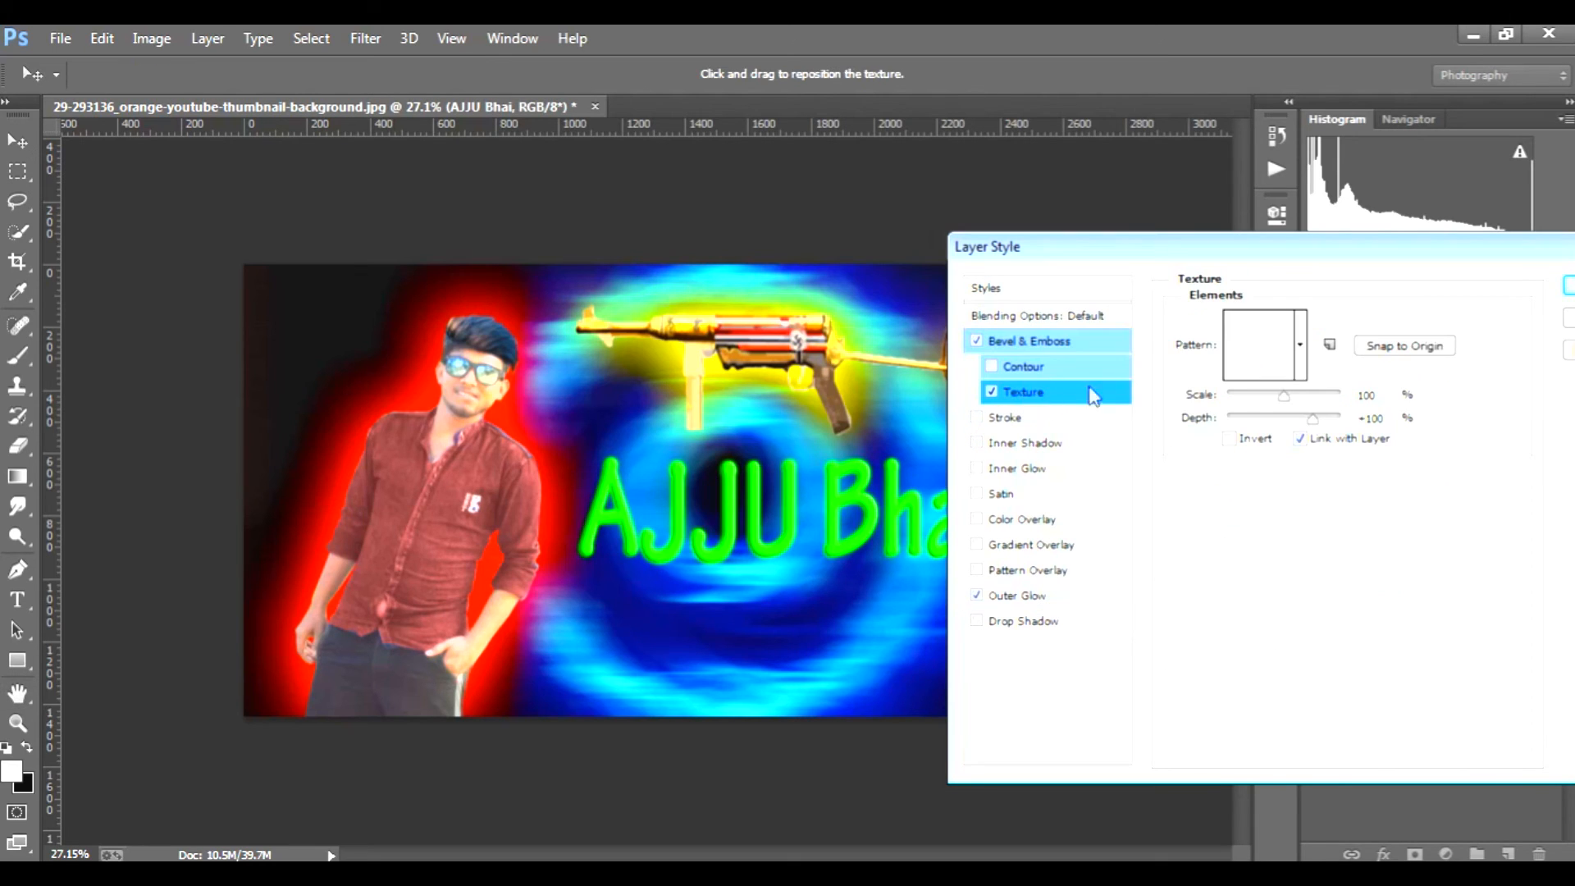
{"action": "left_click", "coordinate": [993, 393]}
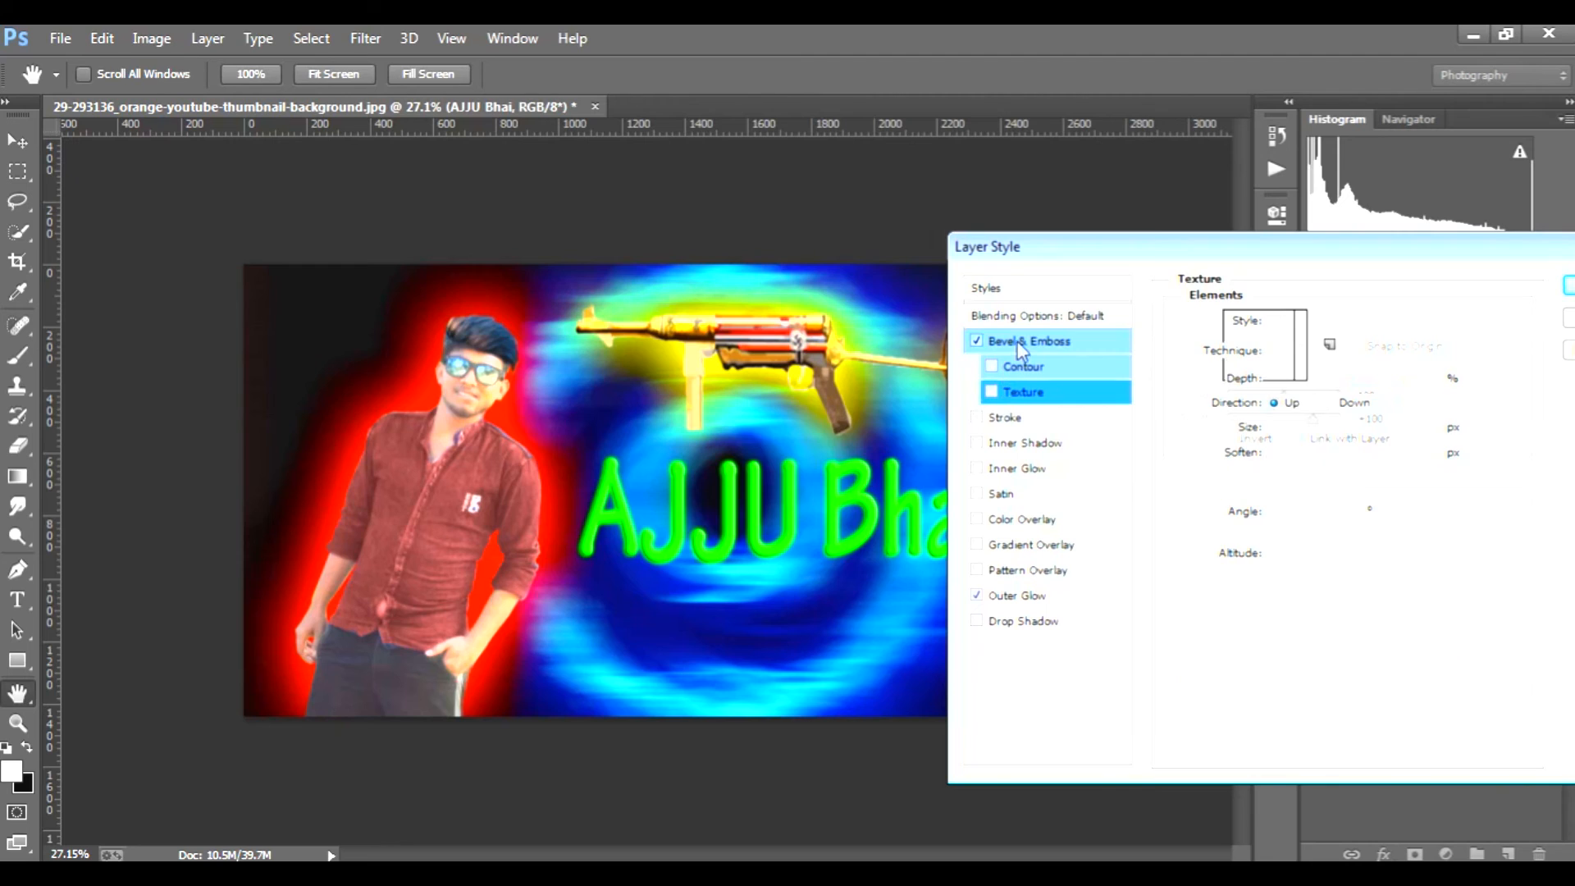
{"action": "left_click", "coordinate": [1026, 341]}
{"action": "left_click", "coordinate": [1353, 353]}
{"action": "left_click", "coordinate": [1353, 352]}
{"action": "left_click", "coordinate": [1371, 323]}
{"action": "left_click", "coordinate": [1333, 381]}
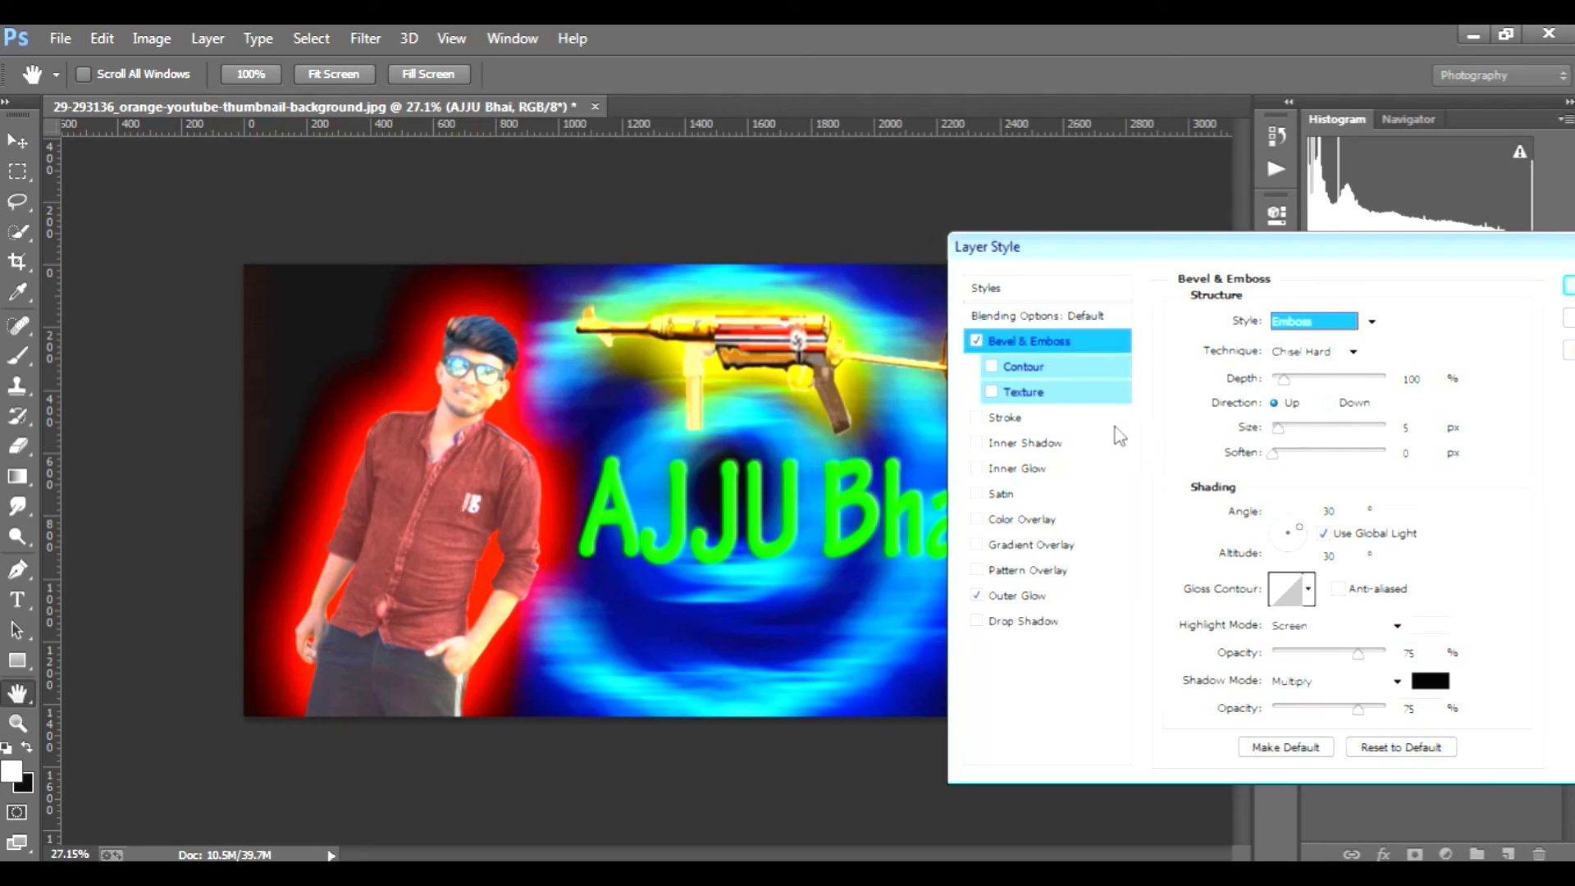
Step: Add a black Stroke to the nickname text with its position set to Inside
{"action": "left_click", "coordinate": [1121, 418]}
{"action": "left_click", "coordinate": [1324, 347]}
{"action": "left_click", "coordinate": [1315, 391]}
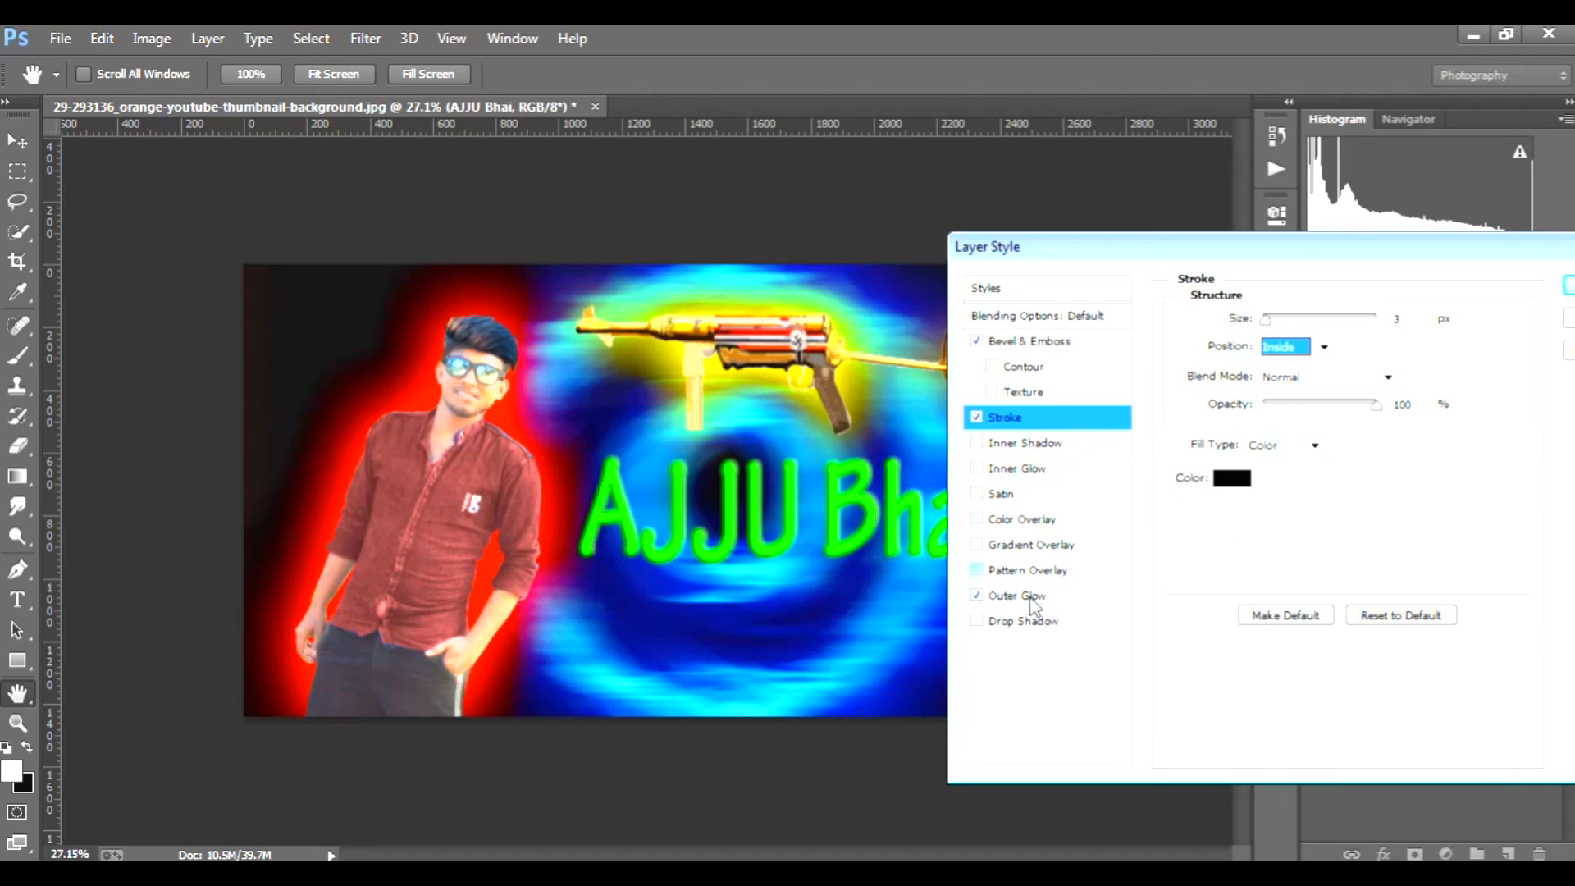
Step: Increase the nickname text's Outer Glow size to 27 px and apply the layer style
{"action": "left_click", "coordinate": [1029, 341]}
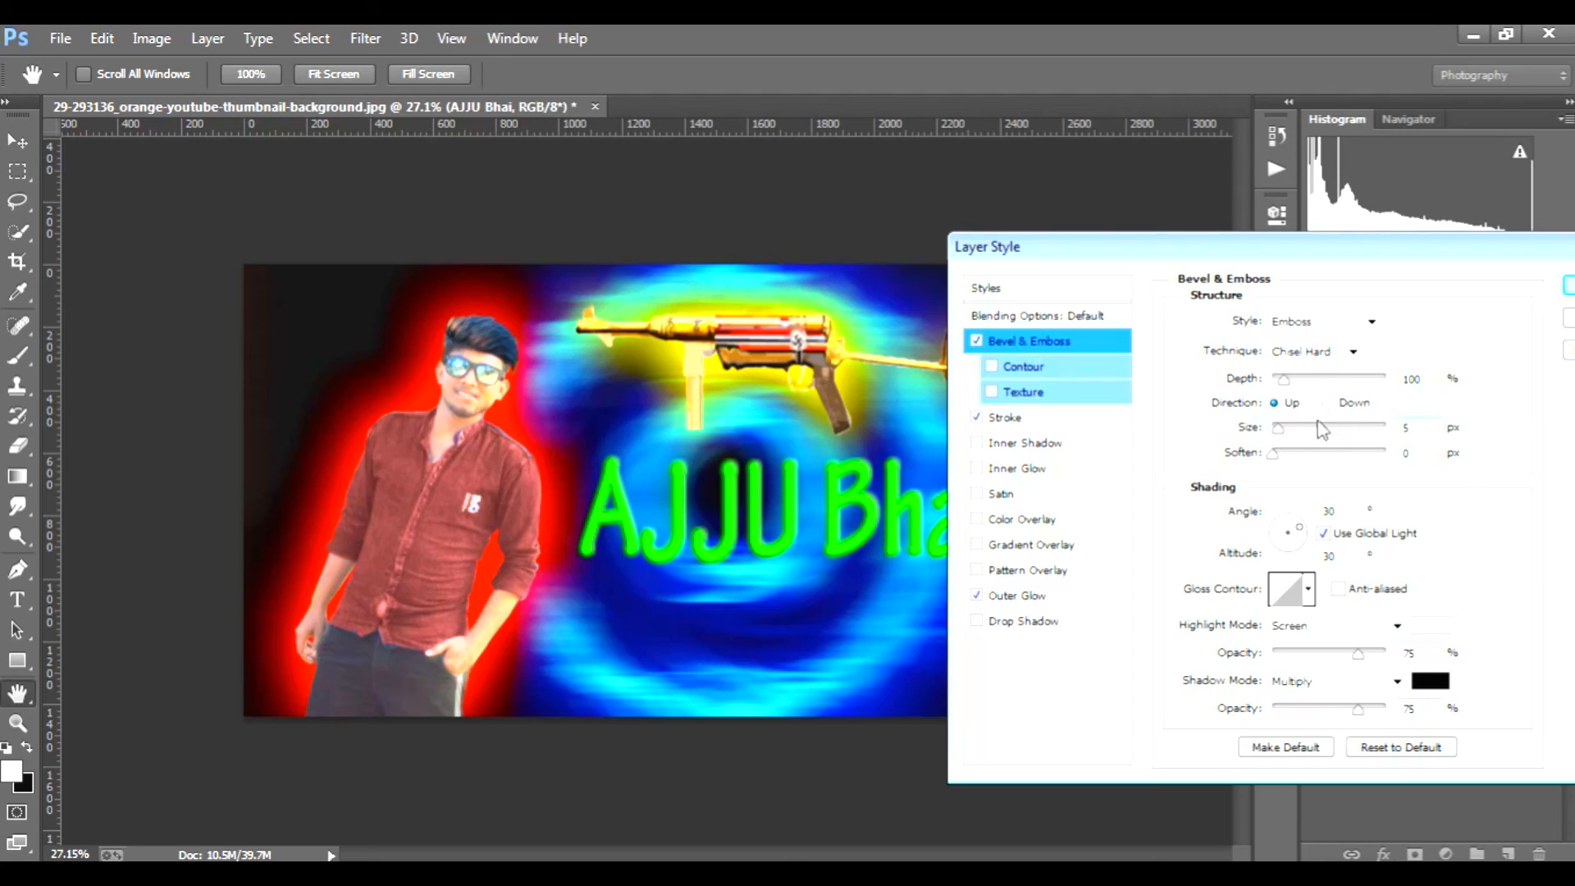
{"action": "mouse_move", "coordinate": [1284, 454]}
{"action": "left_mouse_down"}
{"action": "mouse_move", "coordinate": [1337, 464]}
{"action": "mouse_move", "coordinate": [1287, 462]}
{"action": "left_mouse_up"}
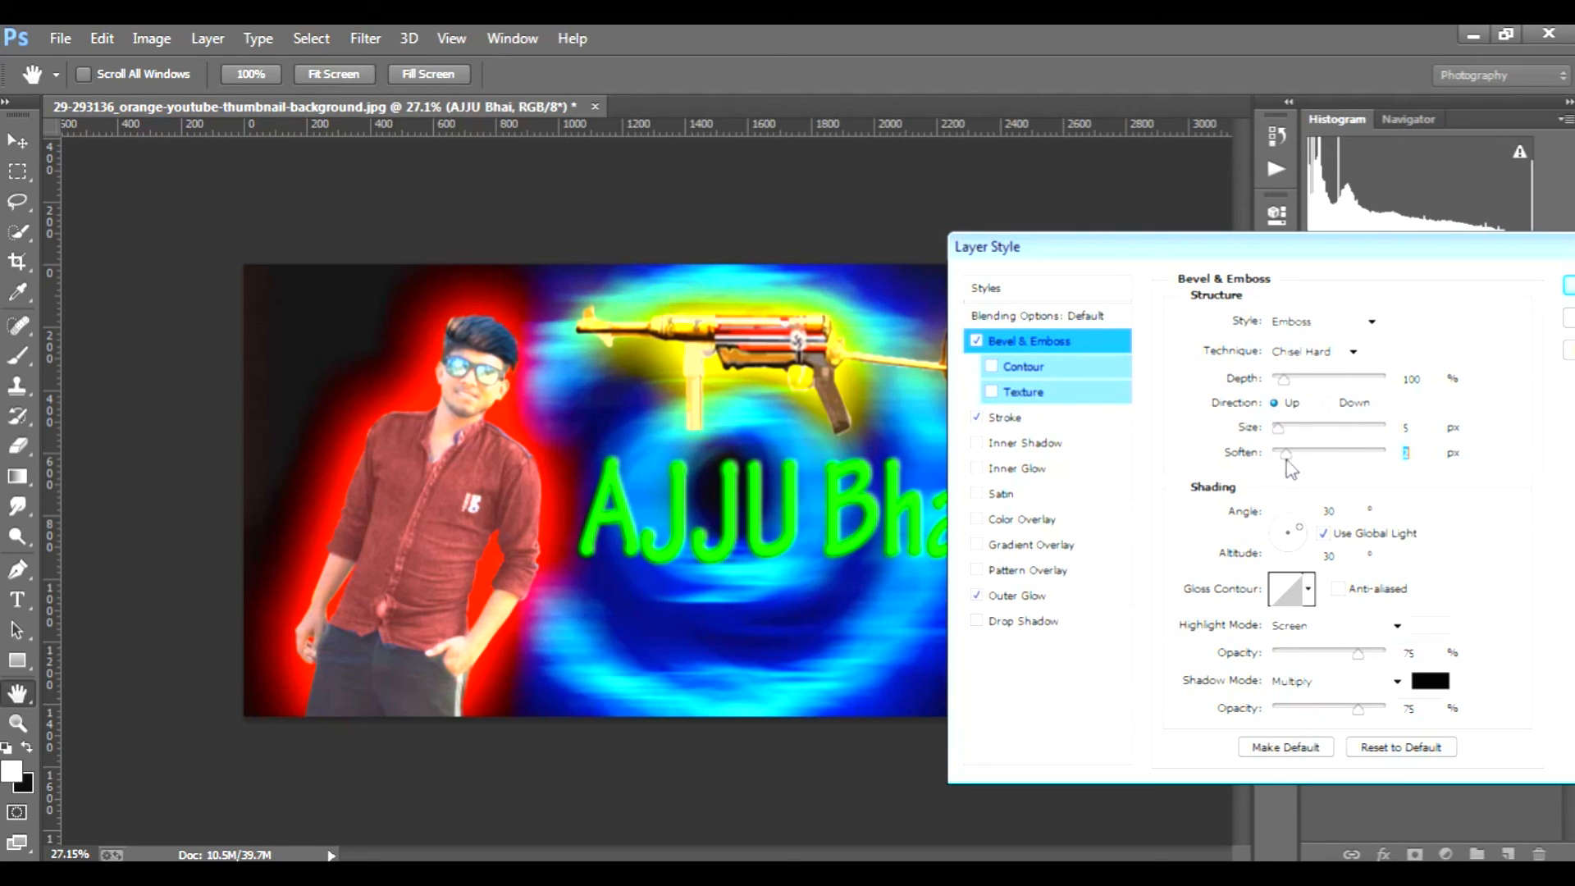
{"action": "left_click", "coordinate": [1024, 596]}
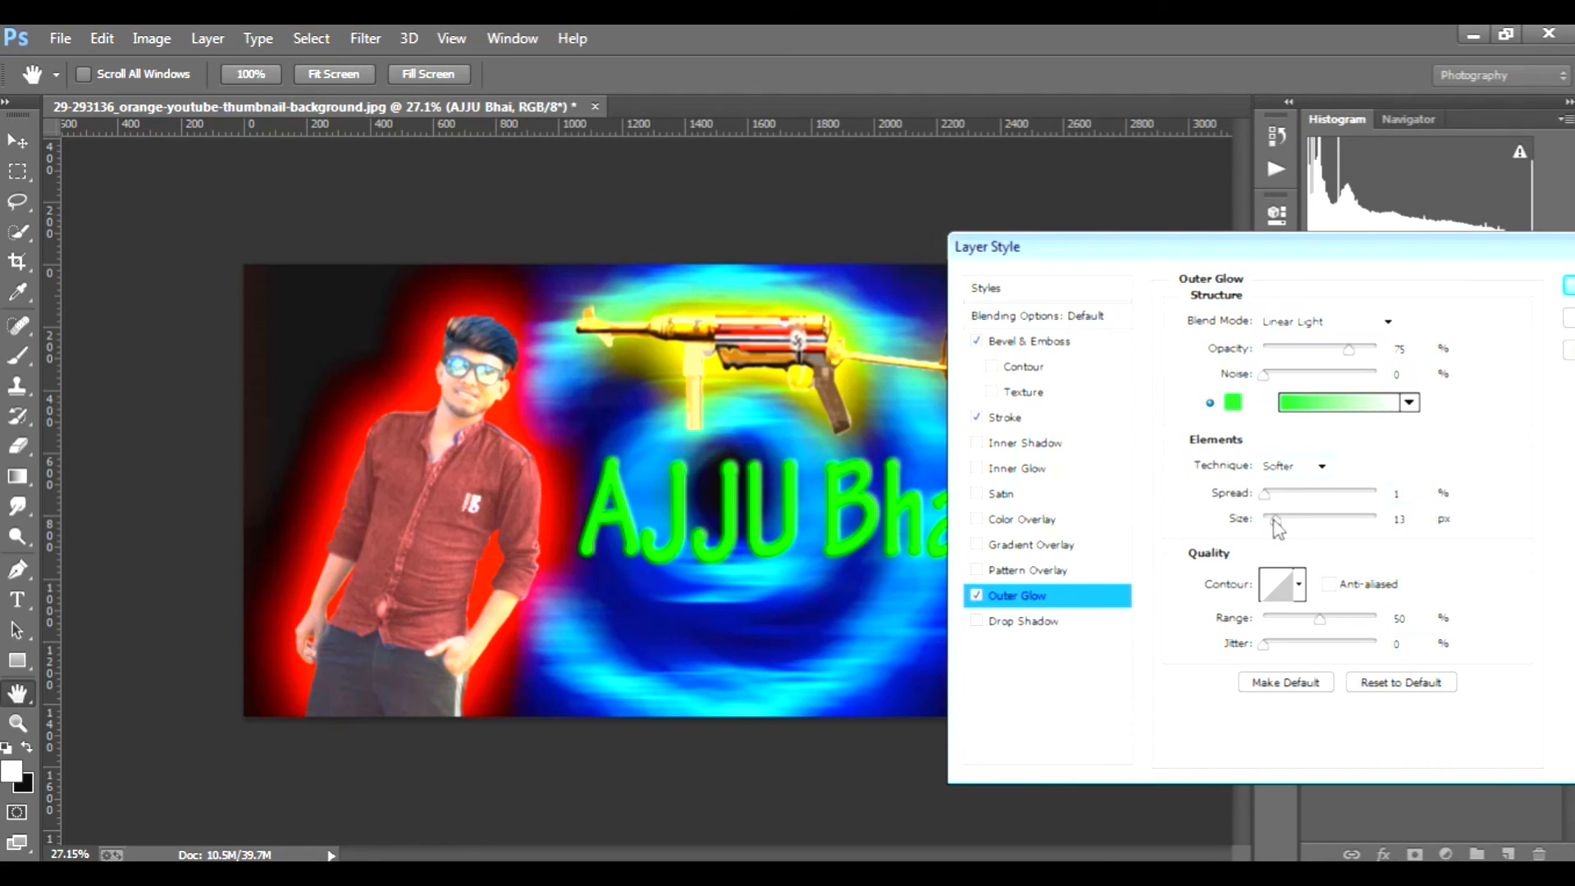
{"action": "left_click_drag", "start_coordinate": [1274, 521], "coordinate": [1282, 521]}
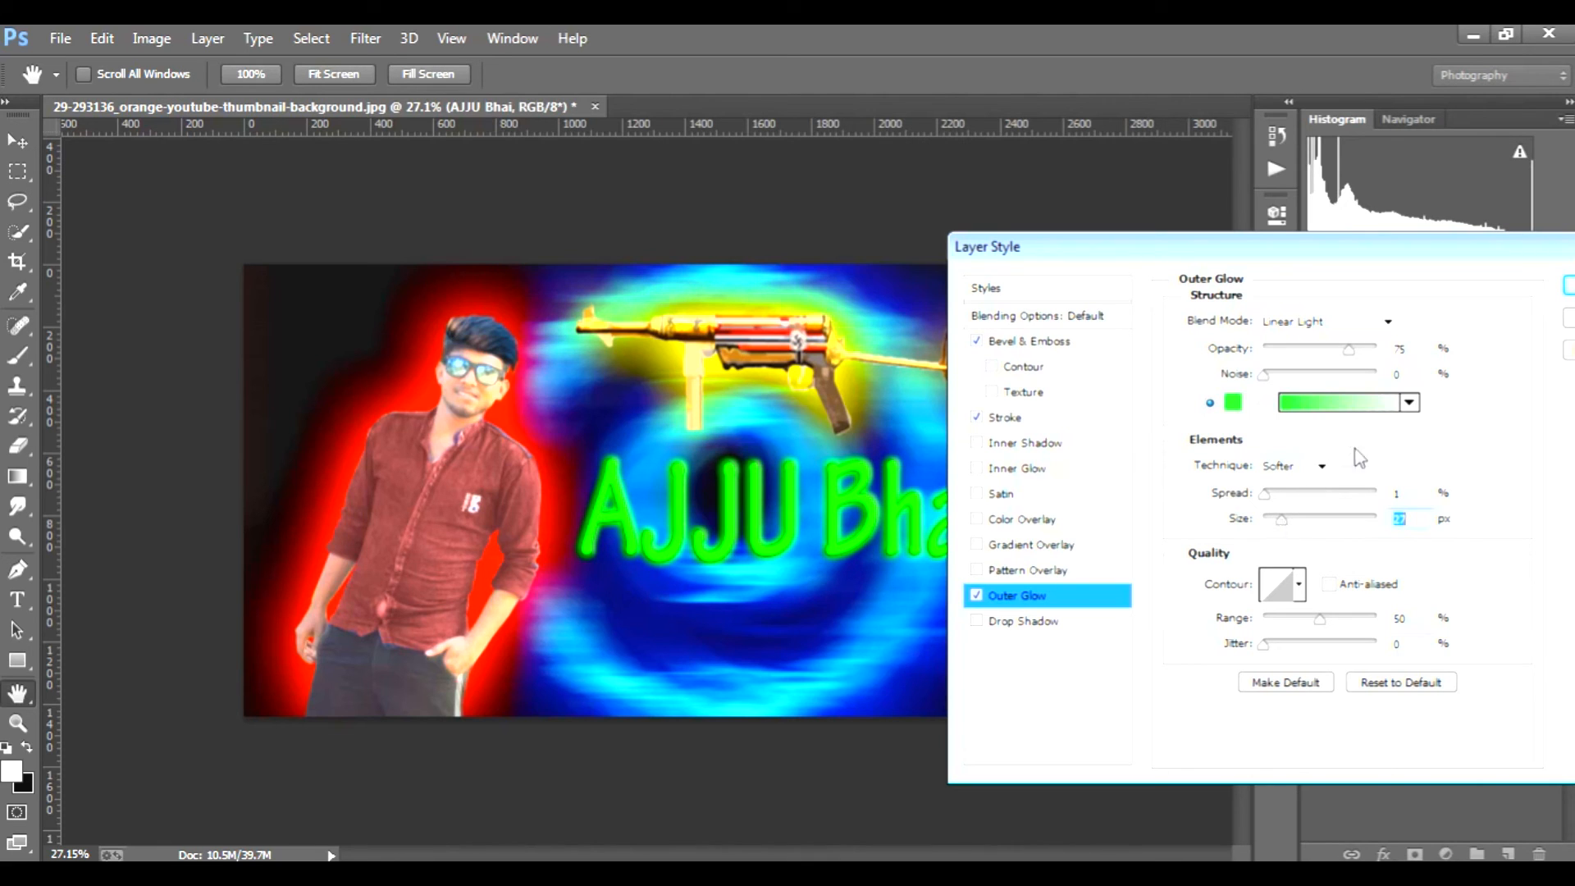
{"action": "left_click", "coordinate": [1570, 289]}
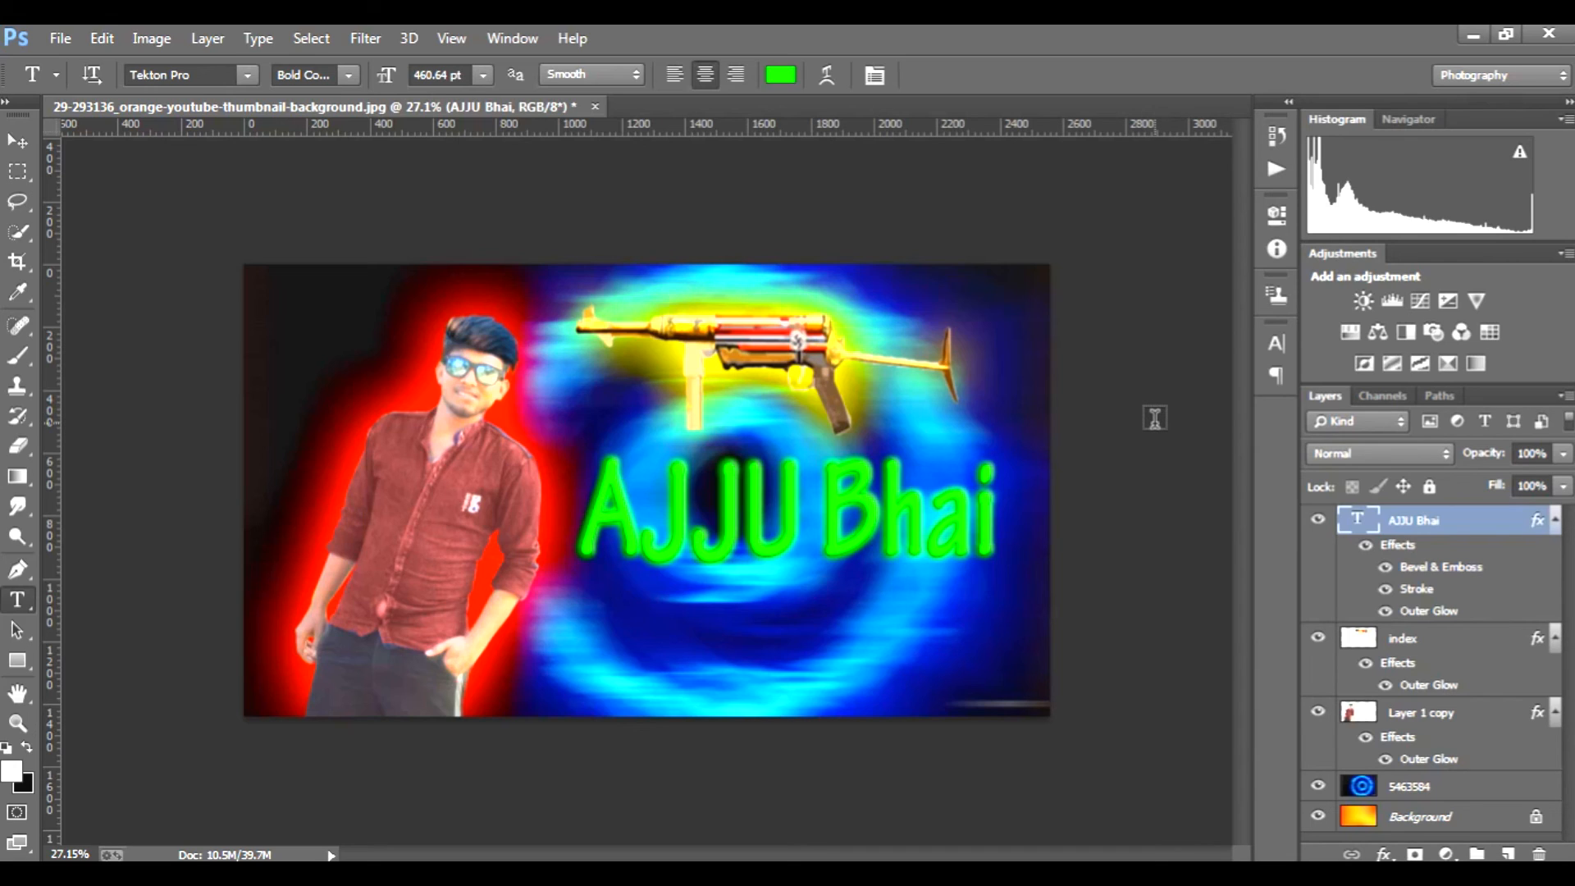
Step: Skew the nickname text horizontally by about -30.6° so it slants forward beside the man, and commit the transform
{"action": "key", "text": "ctrl+t"}
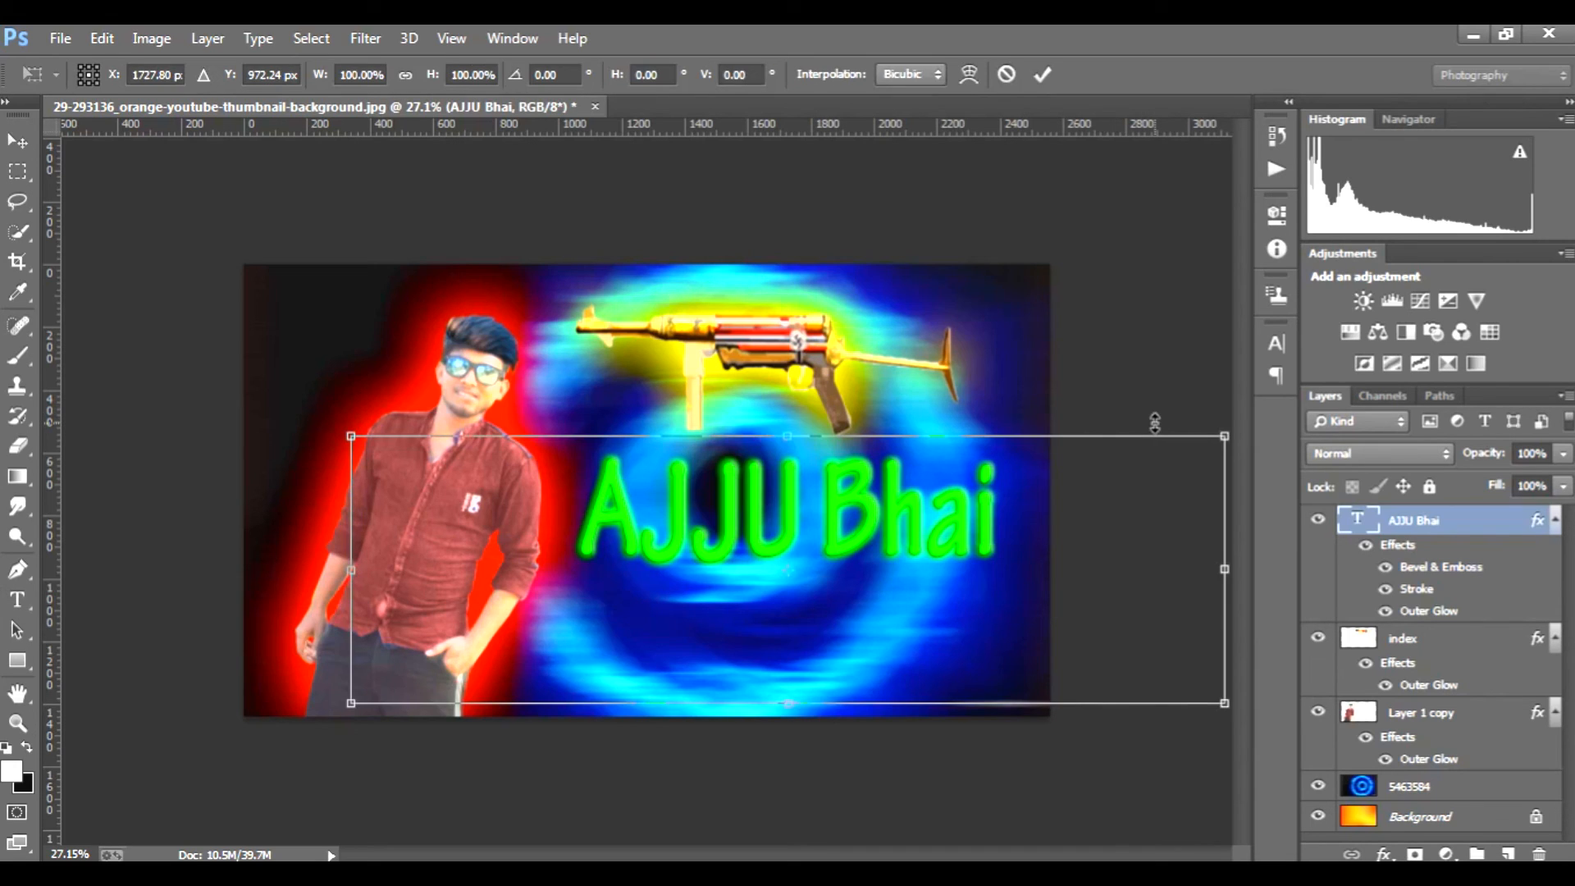
{"action": "right_click", "coordinate": [566, 542]}
{"action": "left_click", "coordinate": [645, 252]}
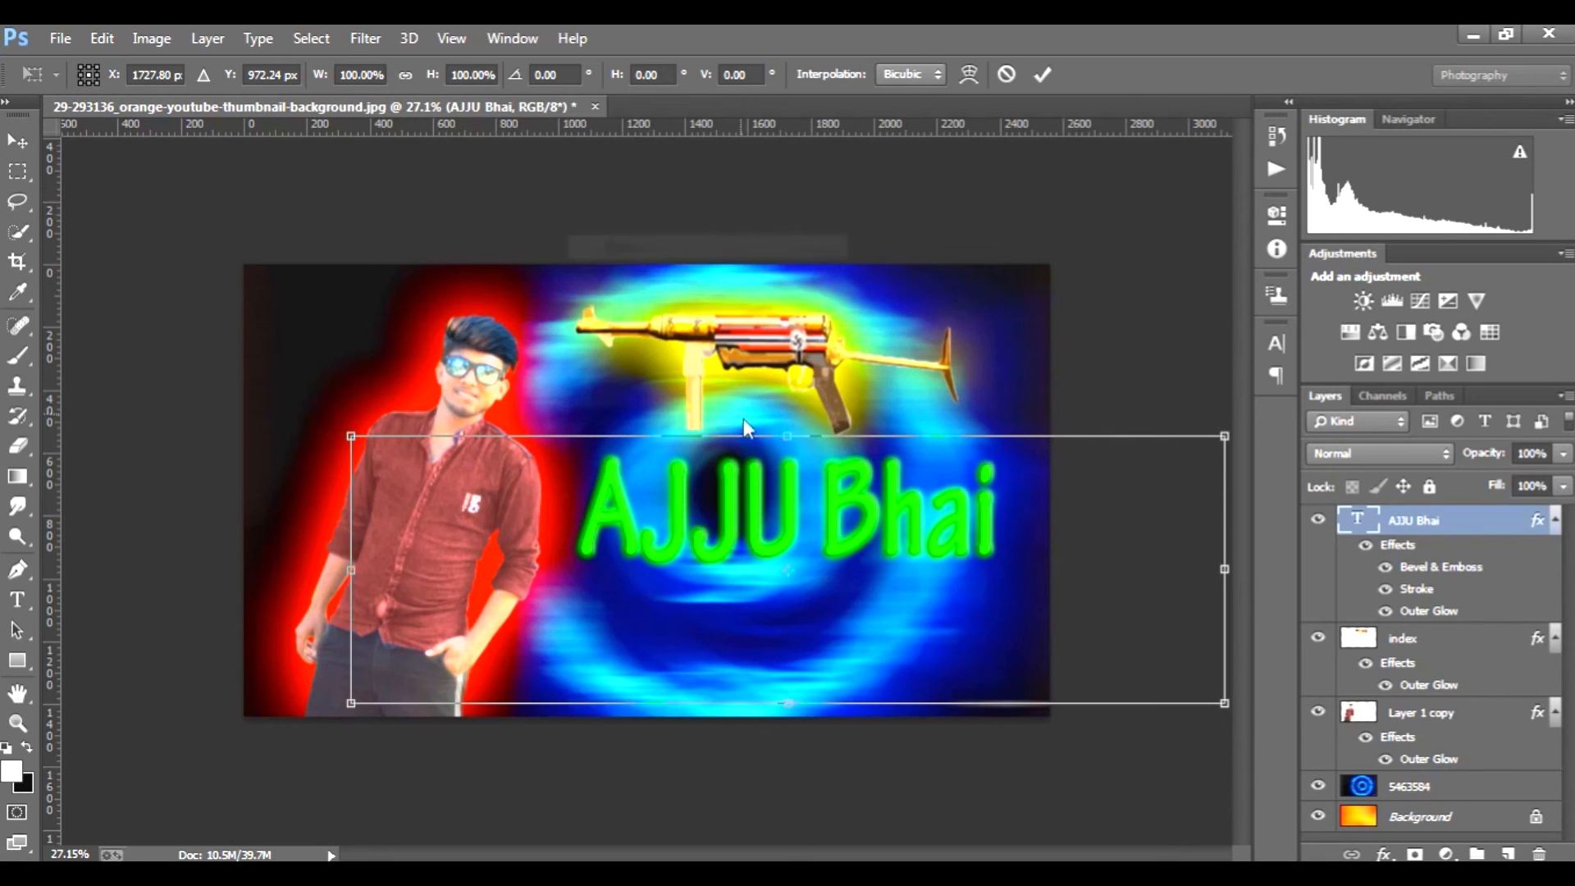
{"action": "left_click_drag", "start_coordinate": [786, 435], "coordinate": [942, 467]}
{"action": "left_click_drag", "start_coordinate": [951, 572], "coordinate": [855, 584]}
{"action": "mouse_move", "coordinate": [244, 721]}
{"action": "left_mouse_down"}
{"action": "mouse_move", "coordinate": [218, 748]}
{"action": "mouse_move", "coordinate": [237, 727]}
{"action": "left_mouse_up"}
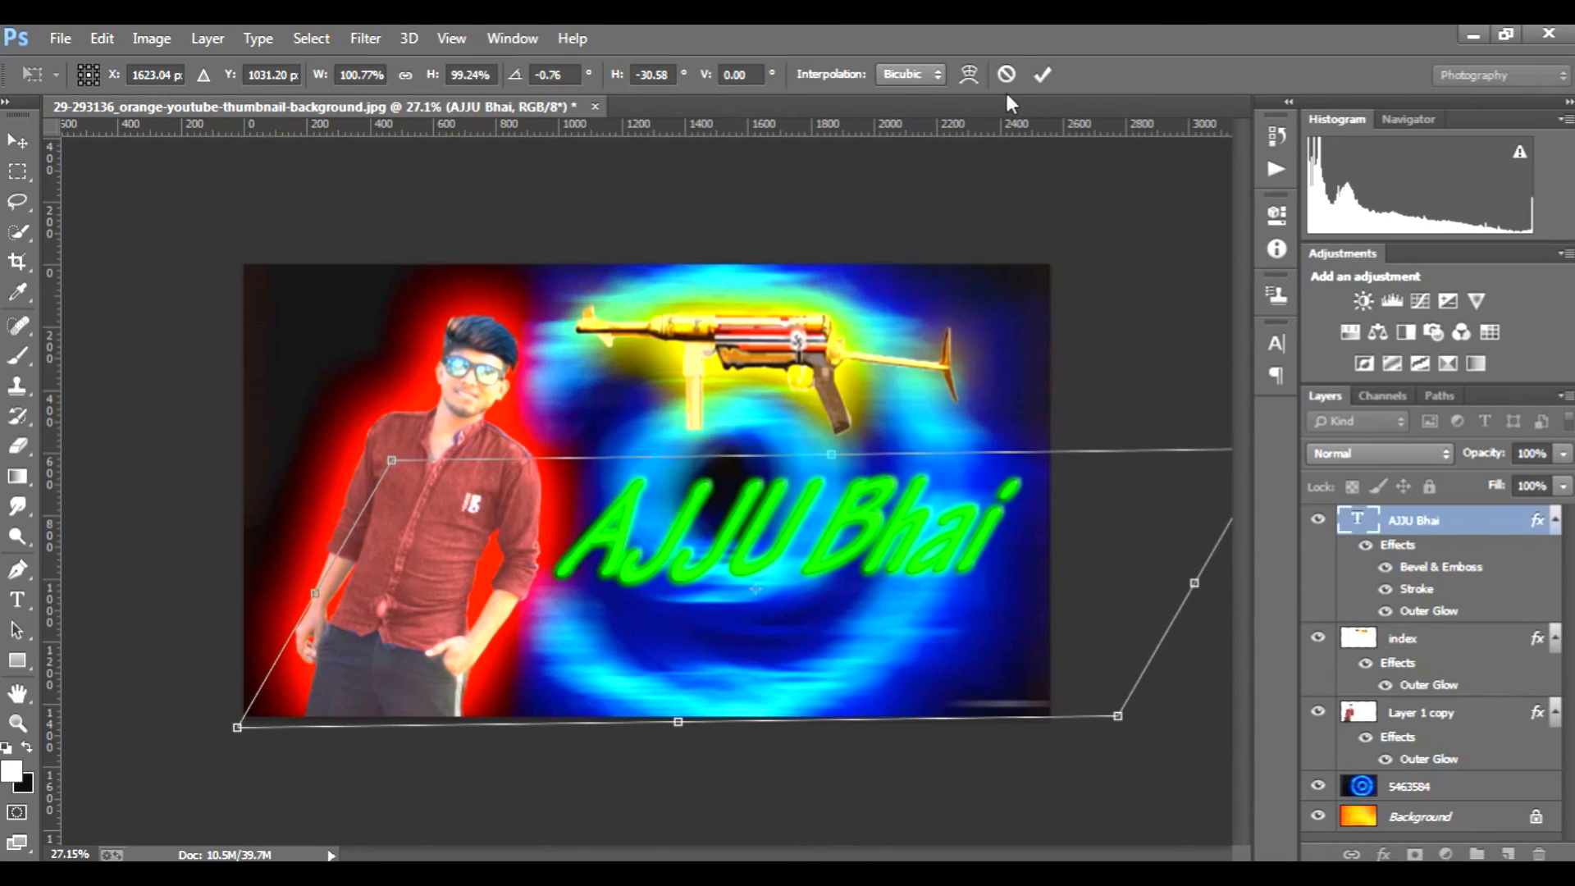
{"action": "left_click", "coordinate": [1042, 75]}
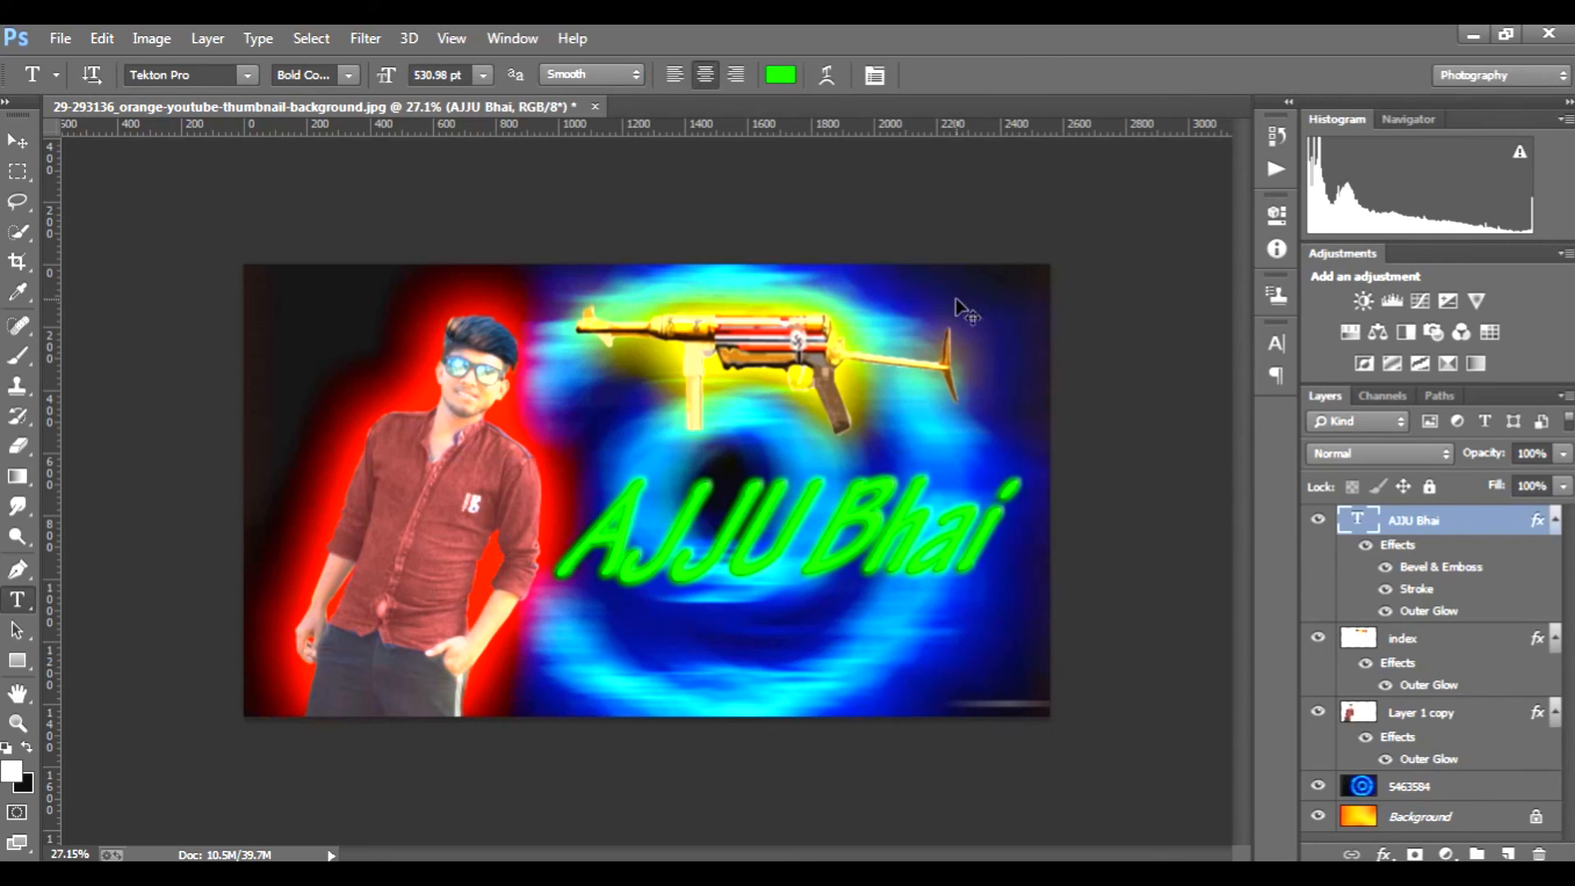
Step: Scale the slanted nickname text to about 107% width and 123% height below the gun
{"action": "key", "text": "ctrl+t"}
{"action": "left_click_drag", "start_coordinate": [237, 449], "coordinate": [147, 391]}
{"action": "left_click_drag", "start_coordinate": [835, 566], "coordinate": [862, 593]}
{"action": "left_click_drag", "start_coordinate": [186, 419], "coordinate": [205, 416]}
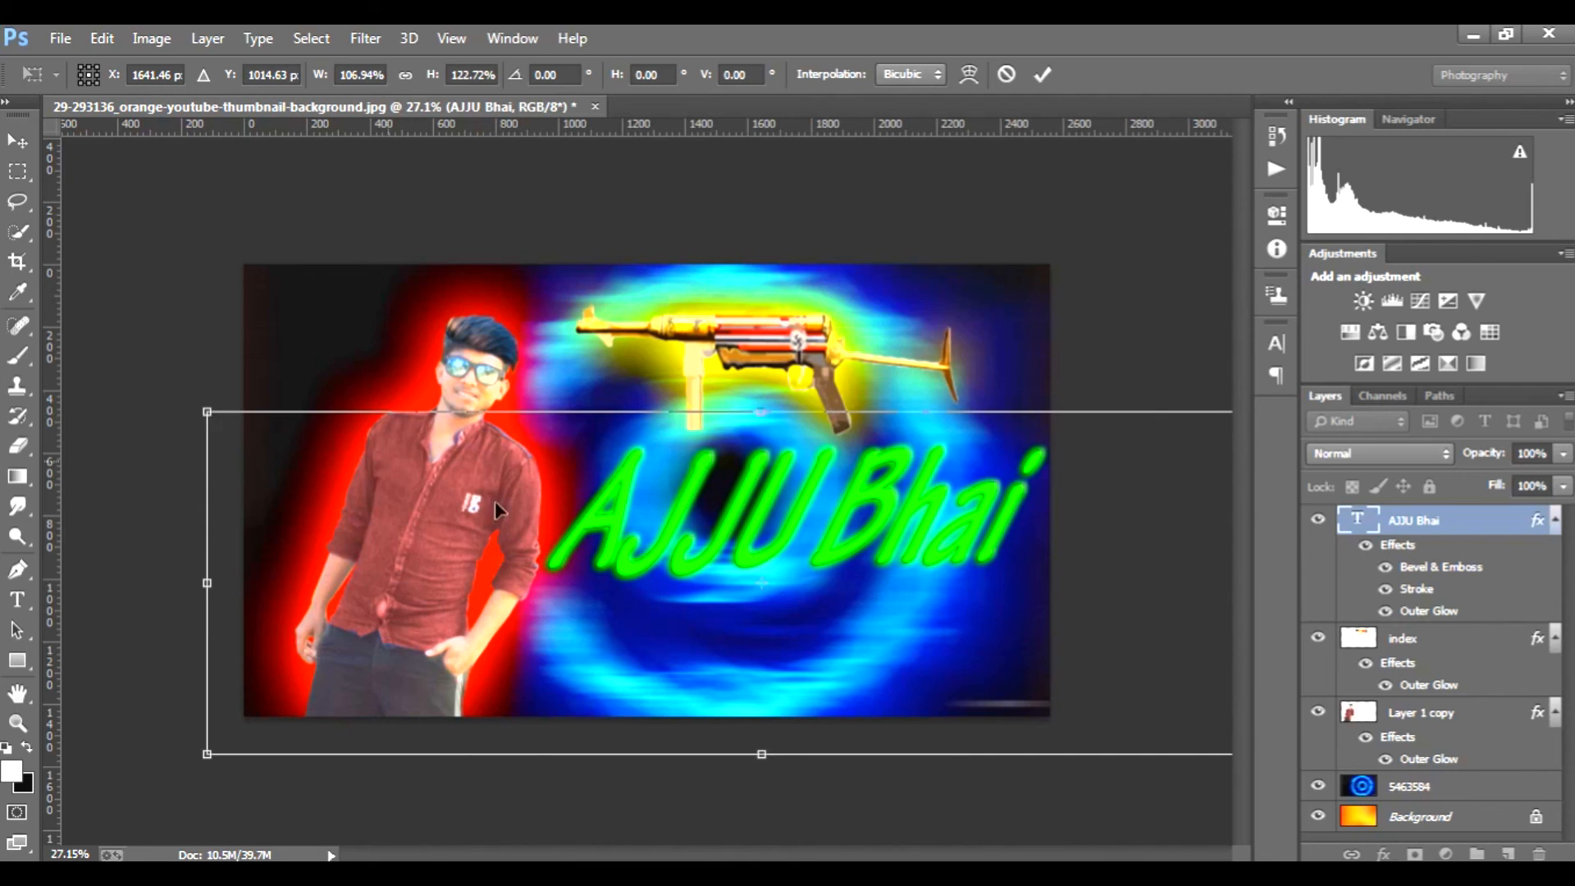
{"action": "left_click", "coordinate": [1042, 75]}
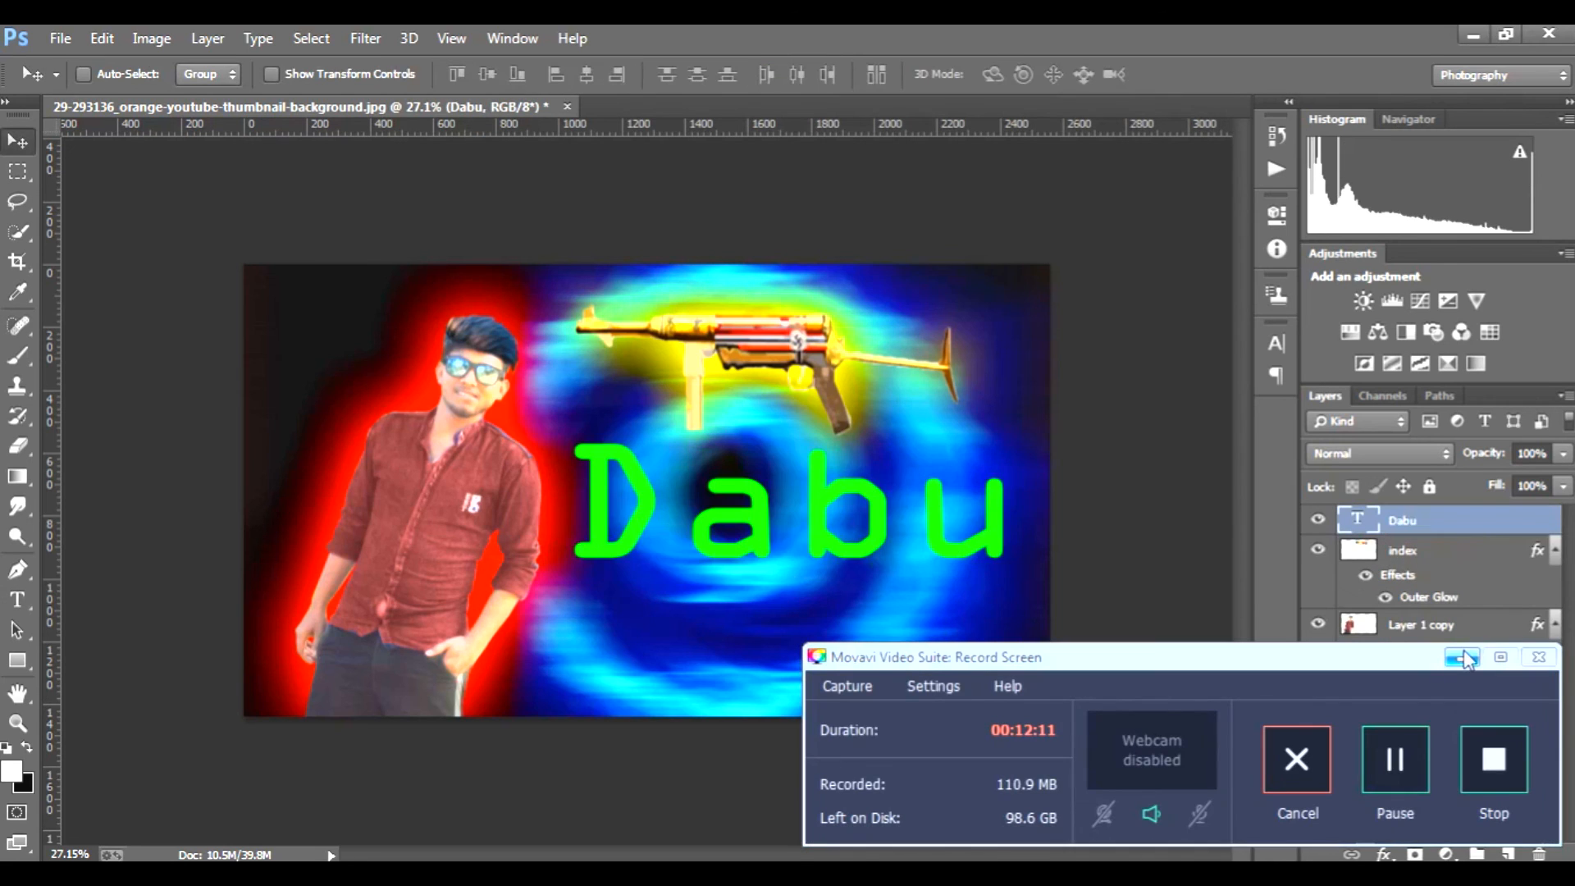
Step: Try successive fonts on the replacement nickname text layer and settle on Rosewood Std
{"action": "left_click", "coordinate": [1464, 658]}
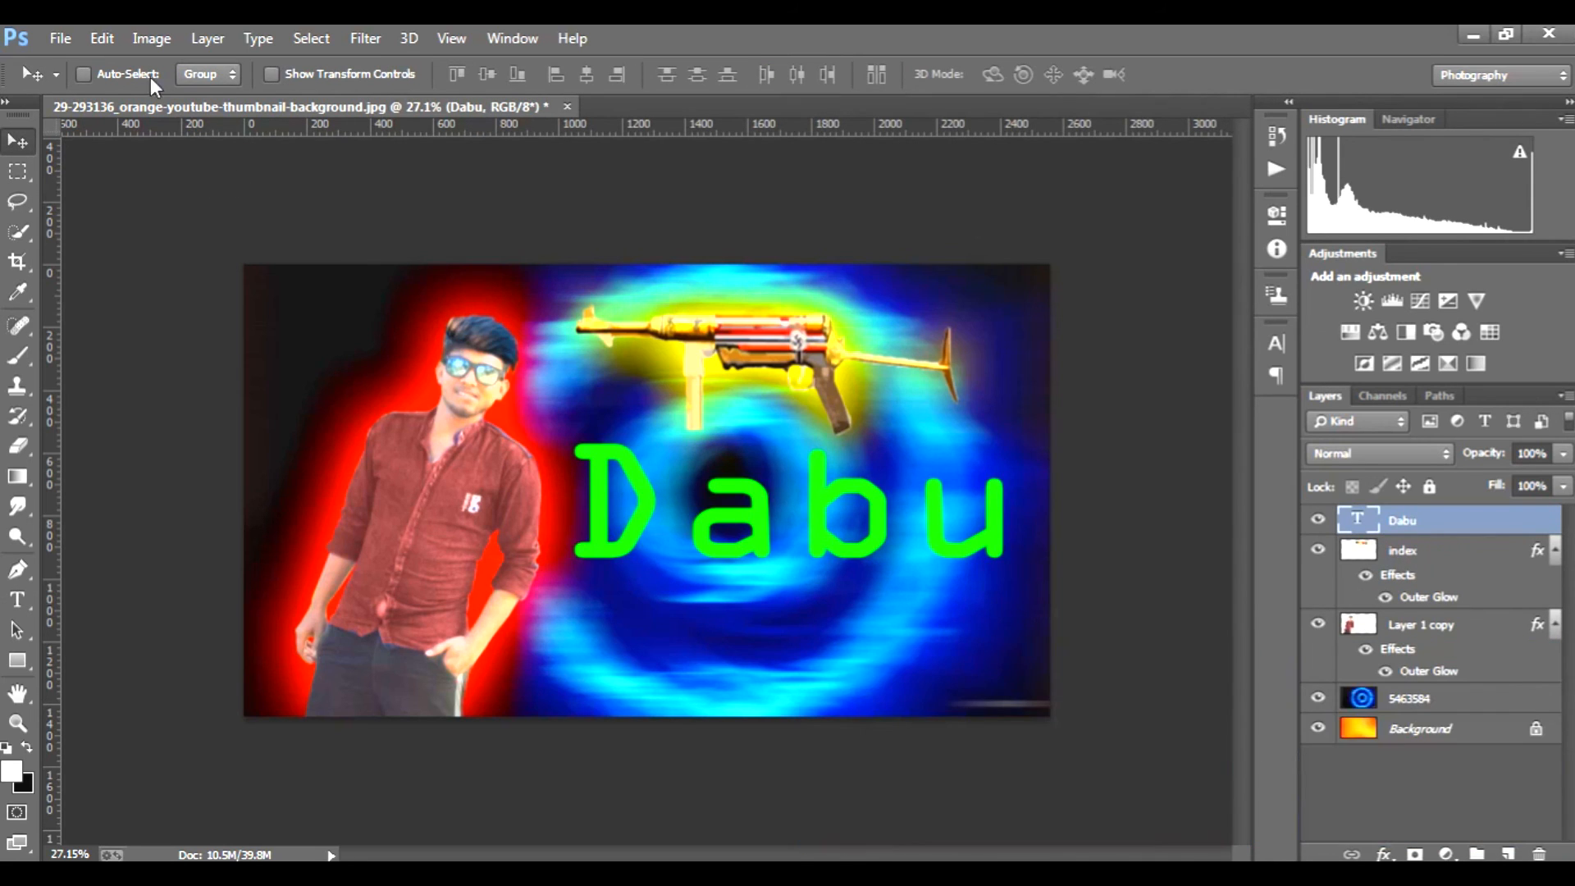
{"action": "left_click", "coordinate": [17, 600]}
{"action": "left_click", "coordinate": [244, 74]}
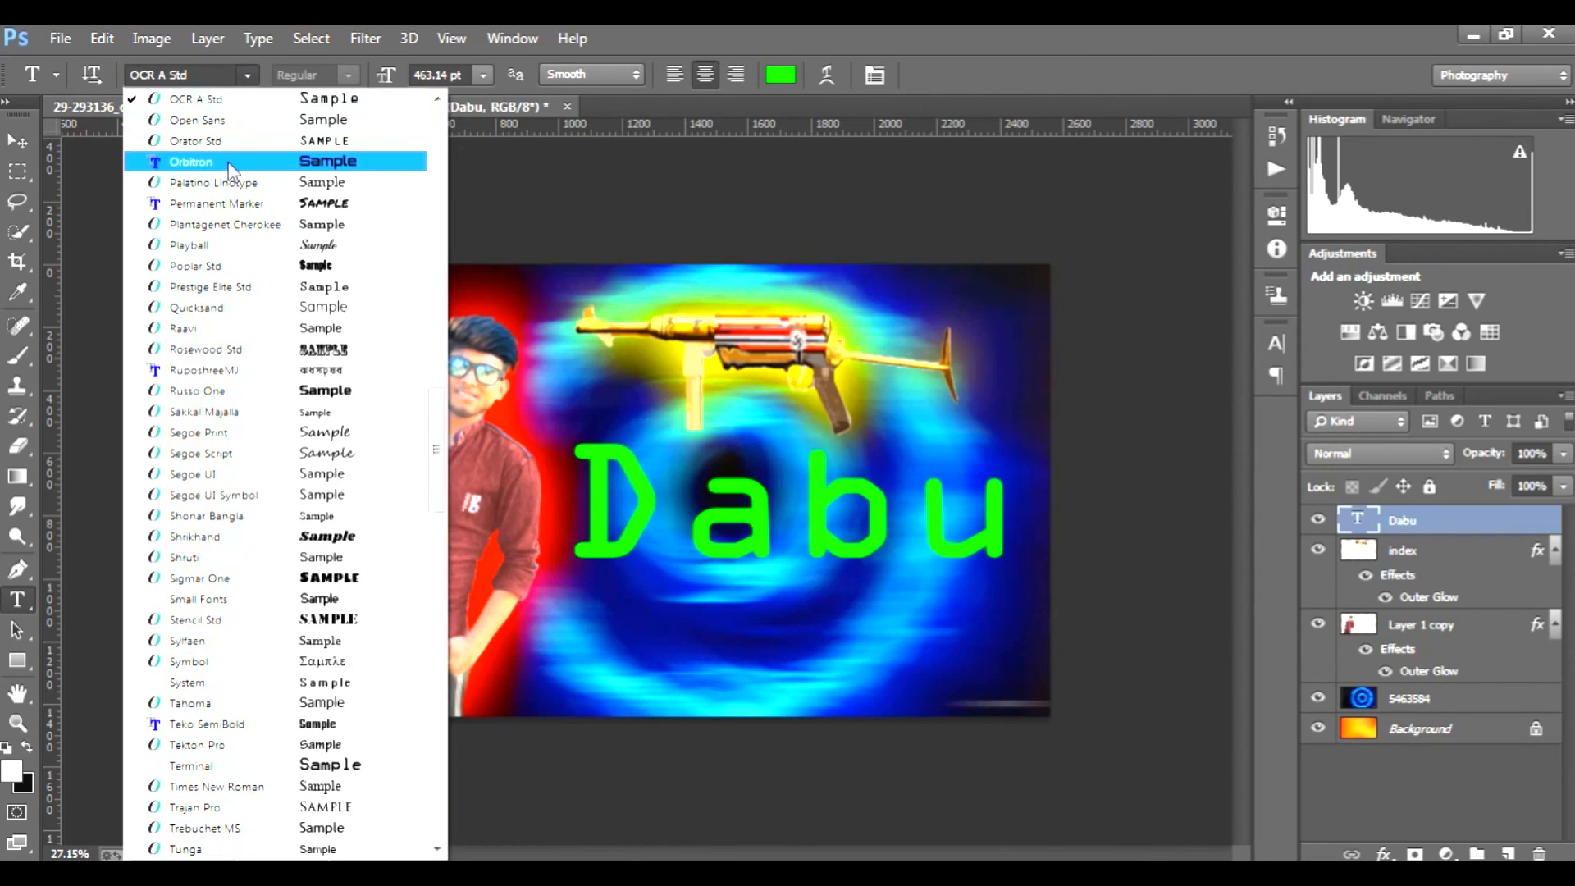
{"action": "left_click", "coordinate": [229, 161]}
{"action": "key", "text": "Up"}
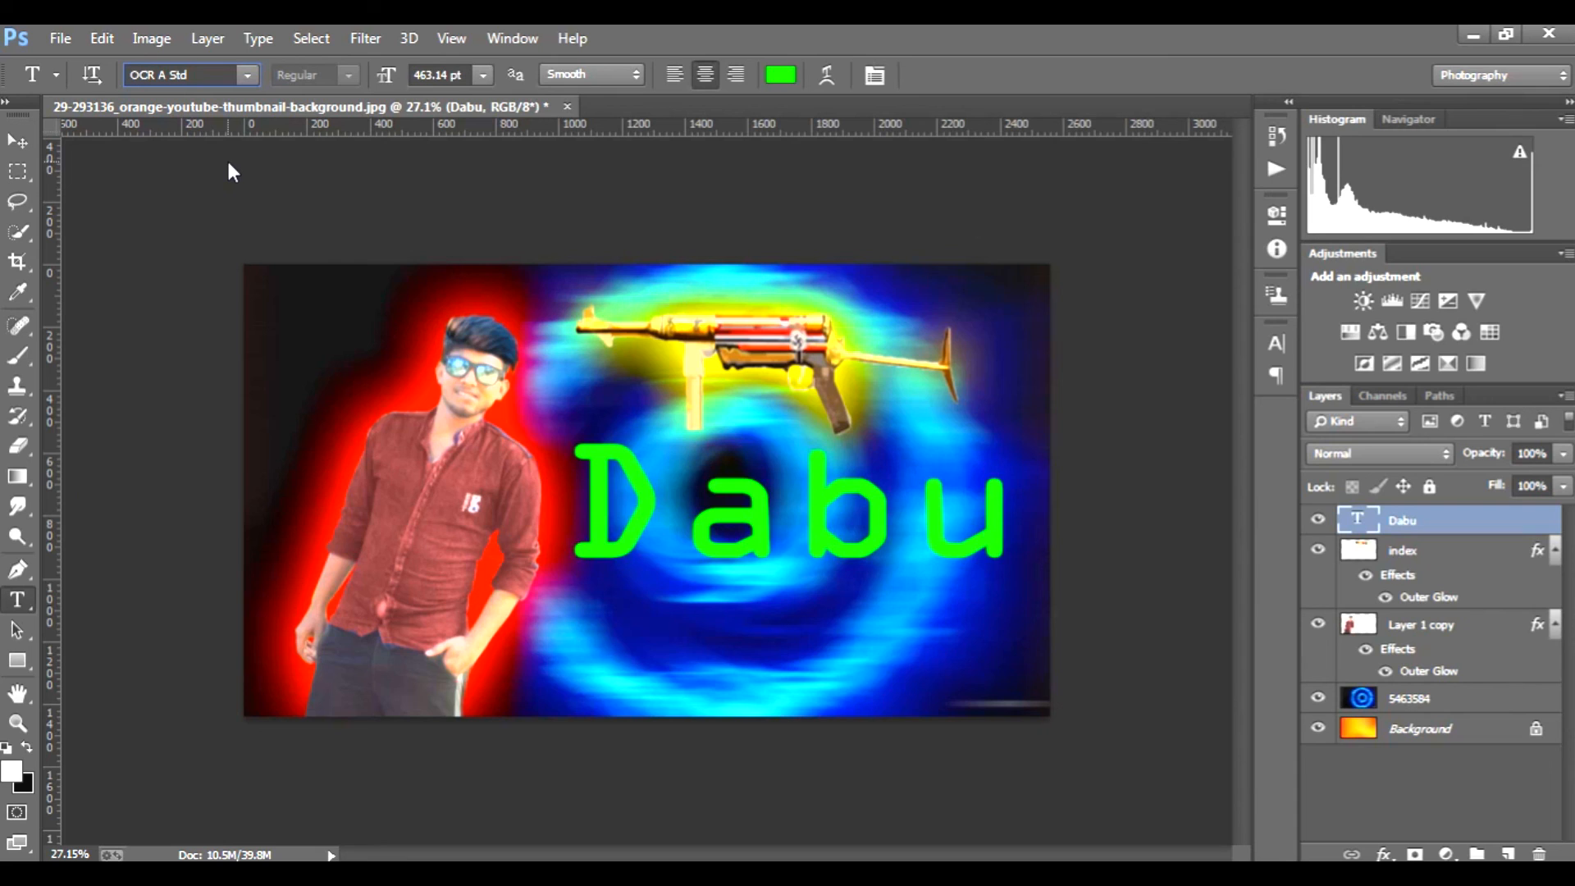
{"action": "key", "text": "Up"}
{"action": "key", "text": "Down"}
{"action": "key", "text": "Down"}
{"action": "key", "text": "Down"}
{"action": "key", "text": "Down"}
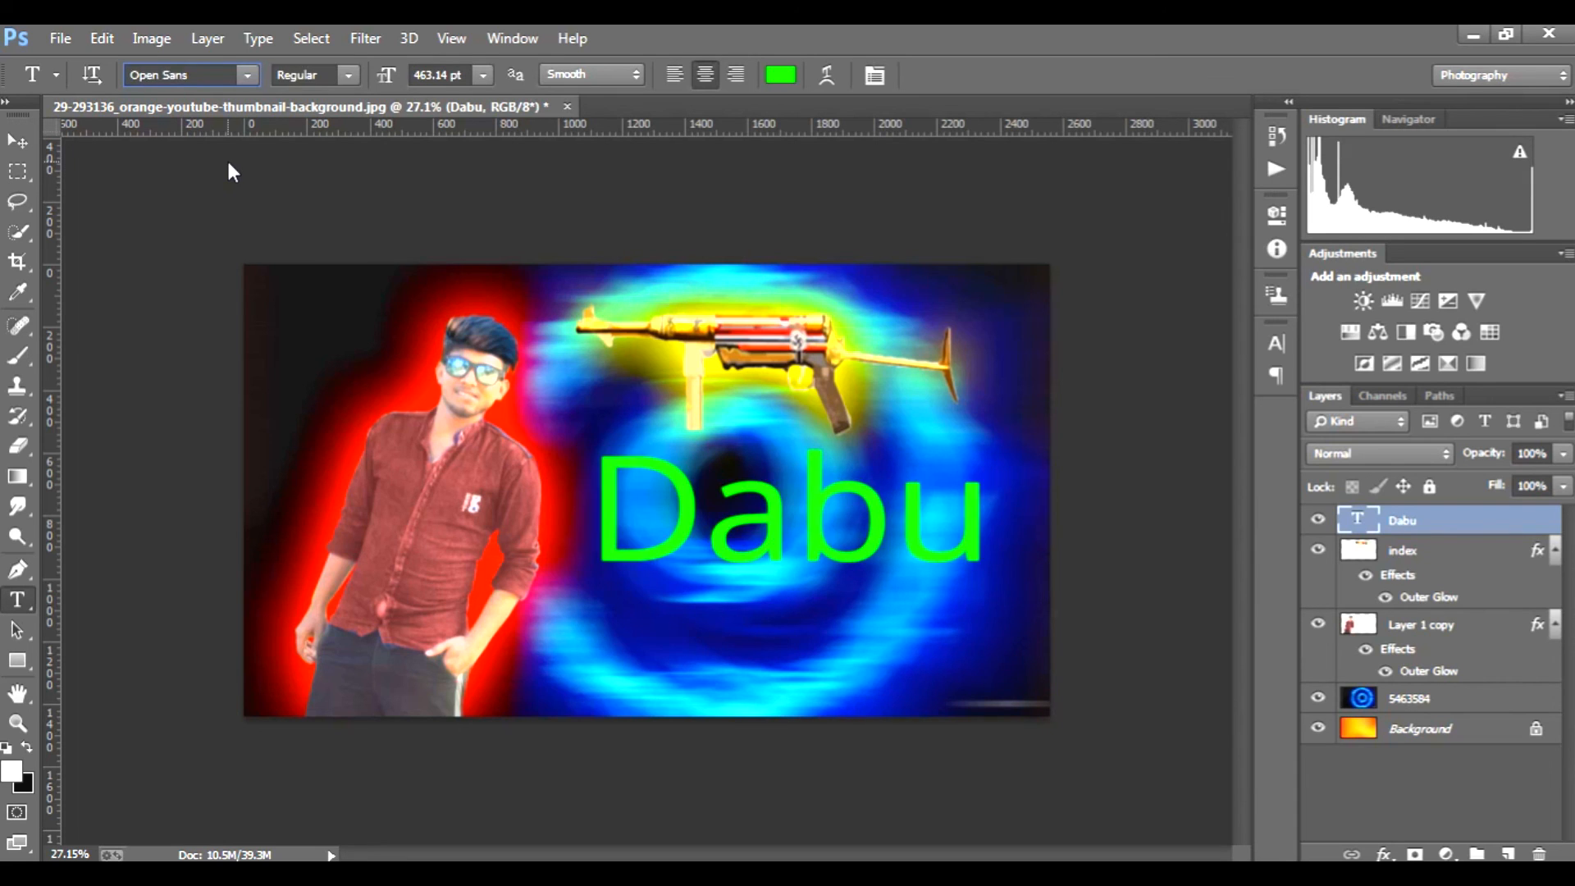
{"action": "key", "text": "Down"}
{"action": "key", "text": "Down"}
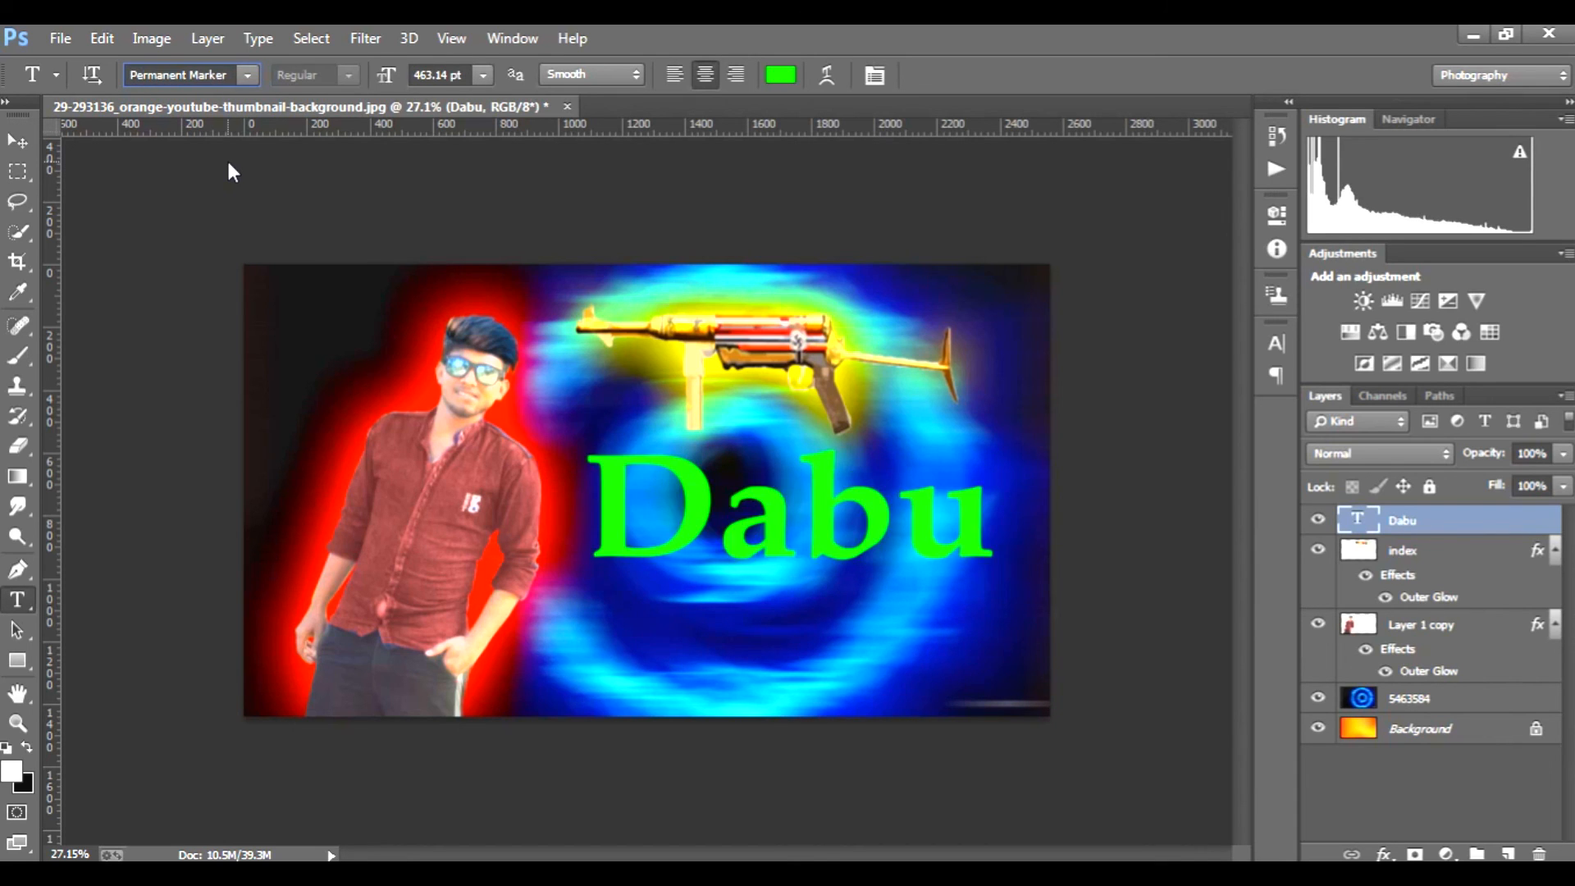
{"action": "key", "text": "Down"}
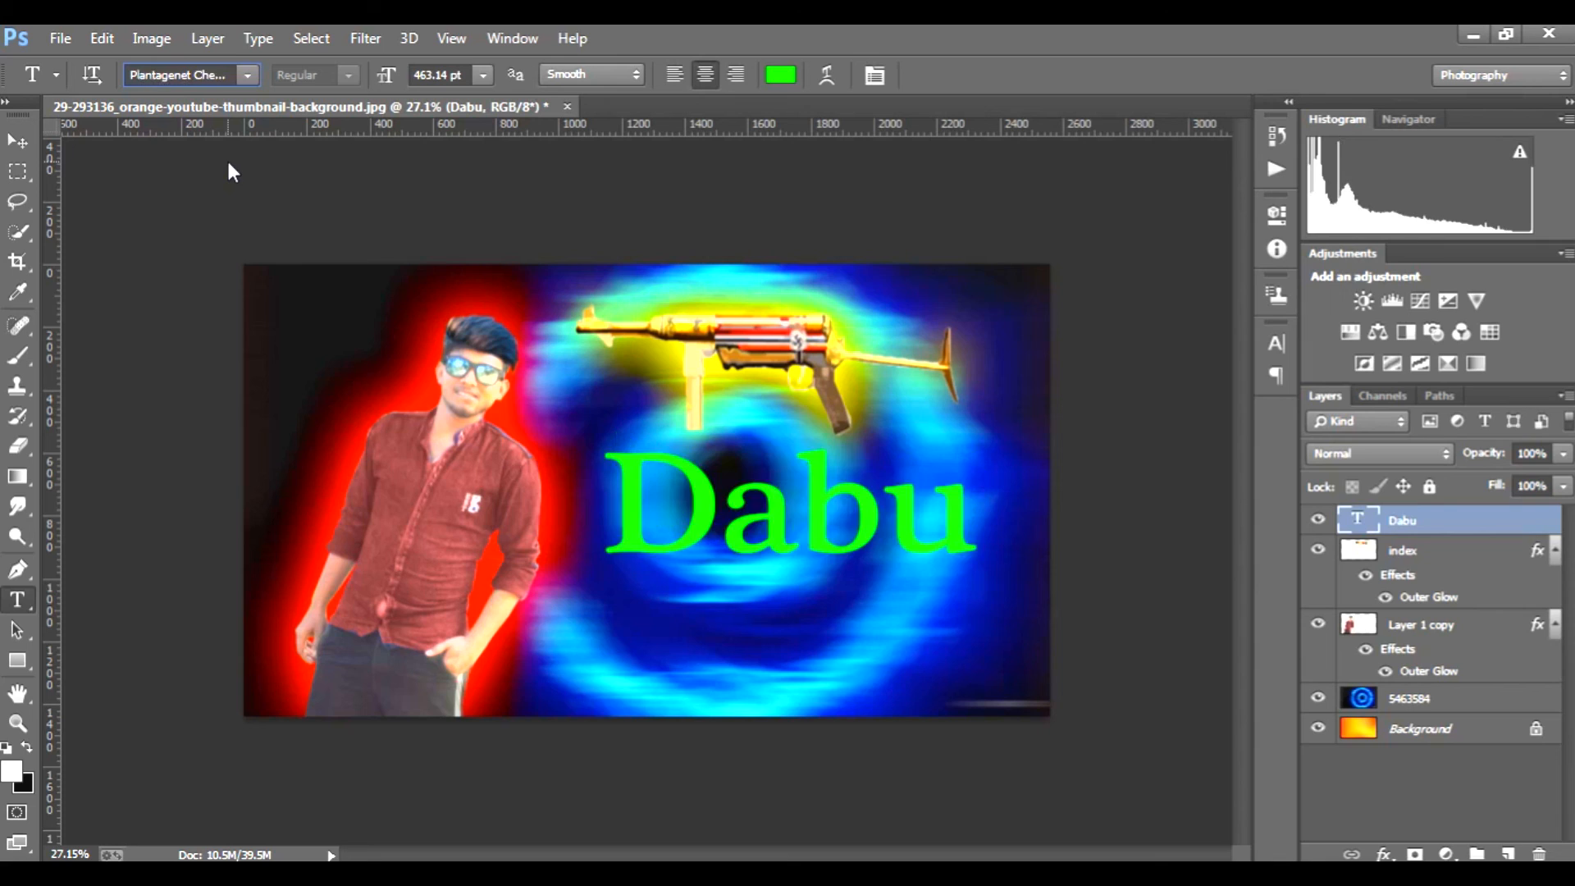
{"action": "key", "text": "Down"}
{"action": "key", "text": "Down"}
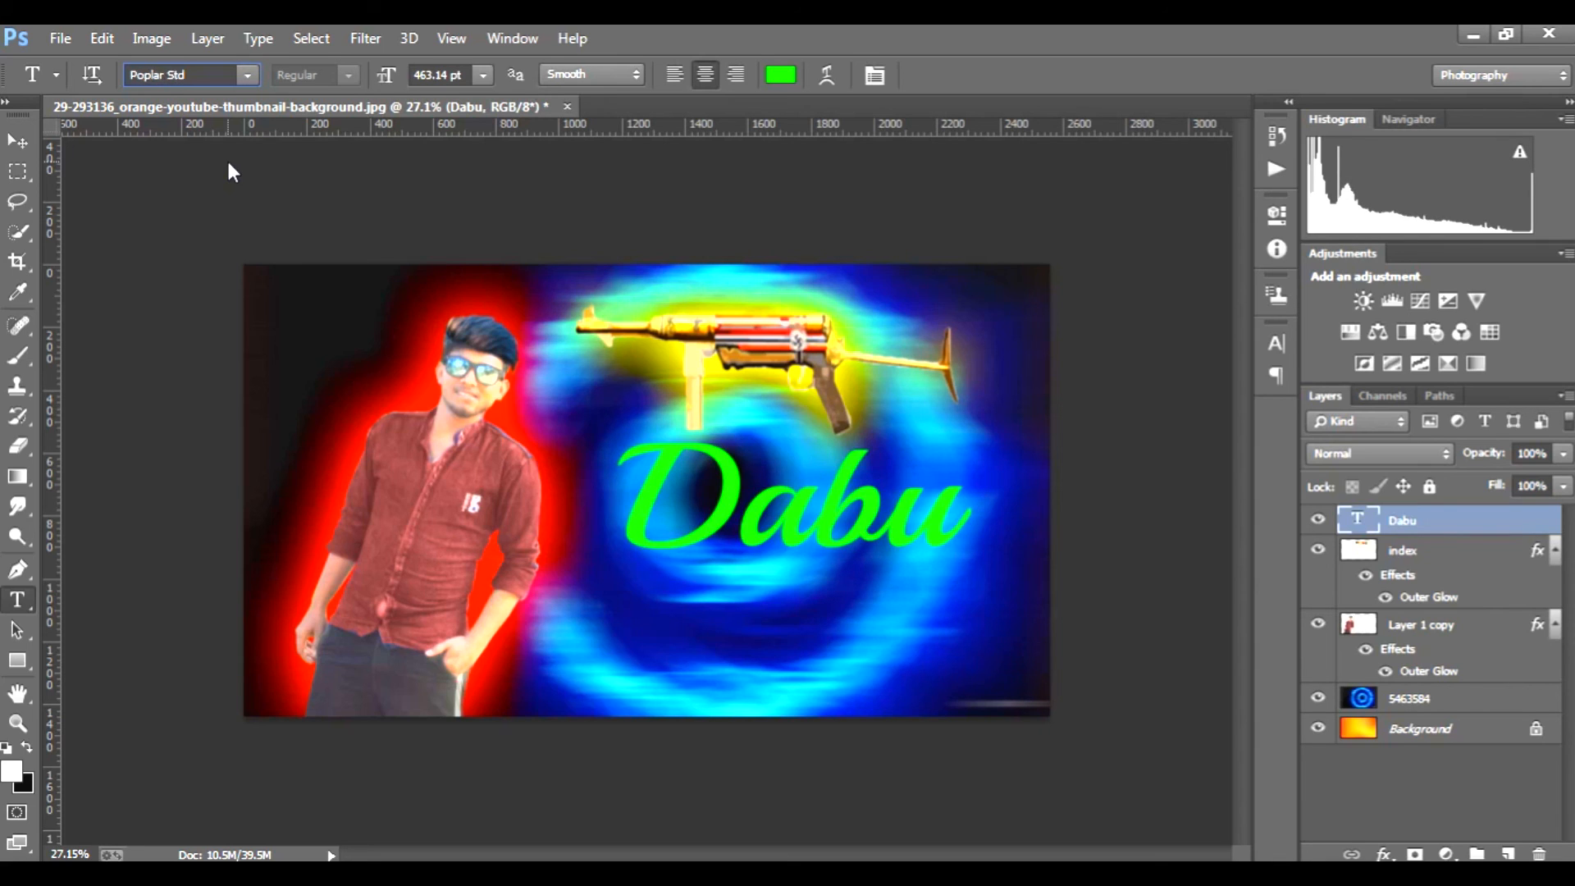
{"action": "key", "text": "Down"}
{"action": "key", "text": "Down"}
{"action": "key", "text": "Down"}
{"action": "key", "text": "Down"}
{"action": "key", "text": "Down"}
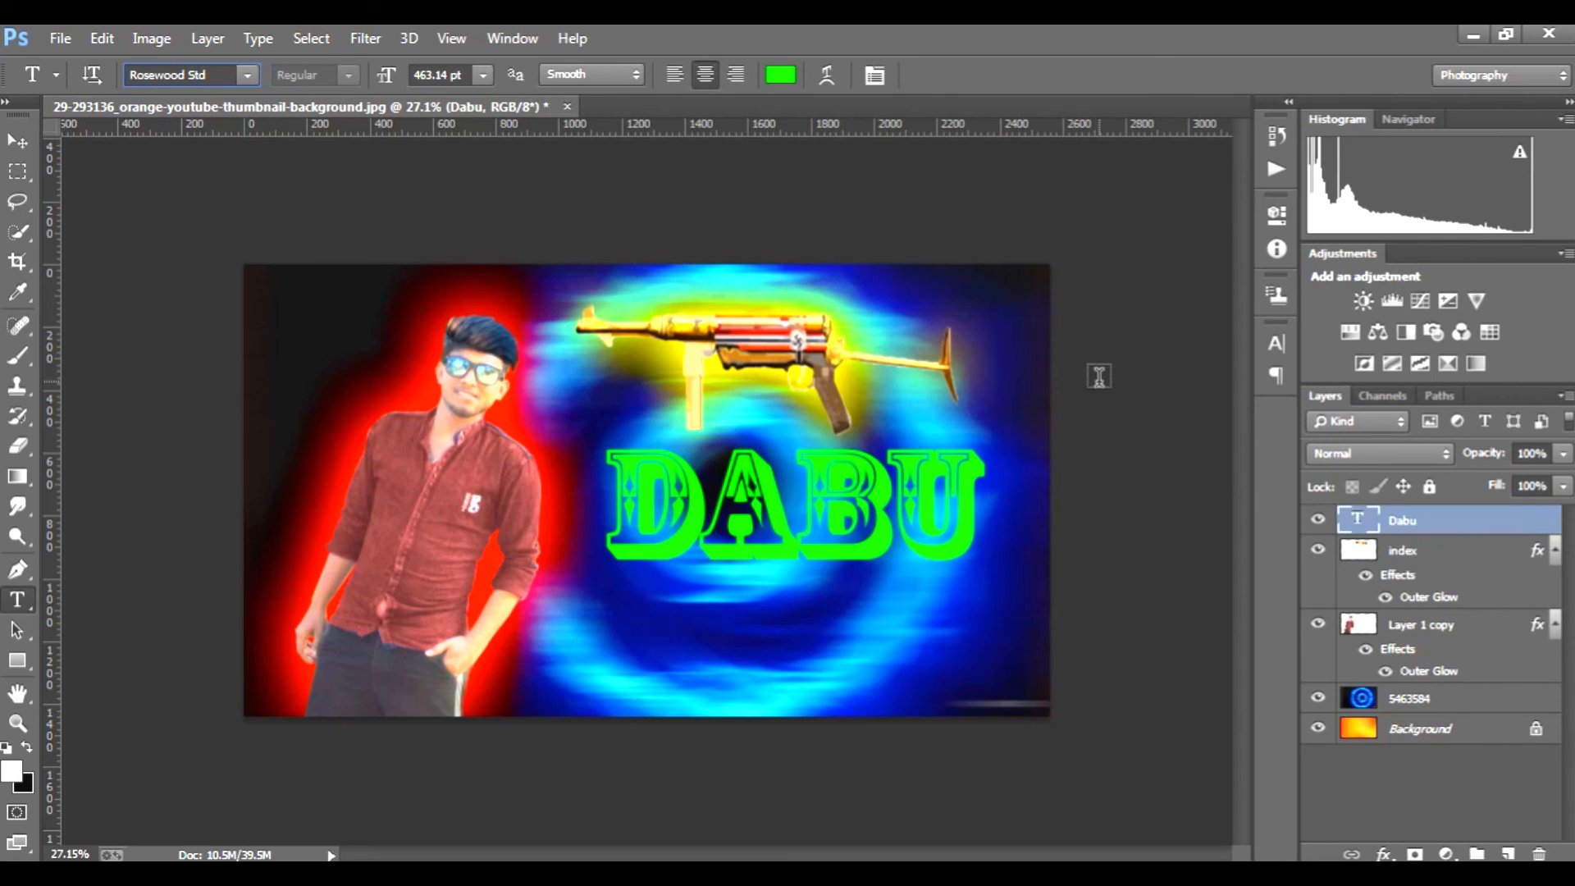
Step: Apply a pale yellow preset layer style with inner shadow, inner glow, gradient overlay and drop shadow to the nickname text
{"action": "right_click", "coordinate": [1485, 519]}
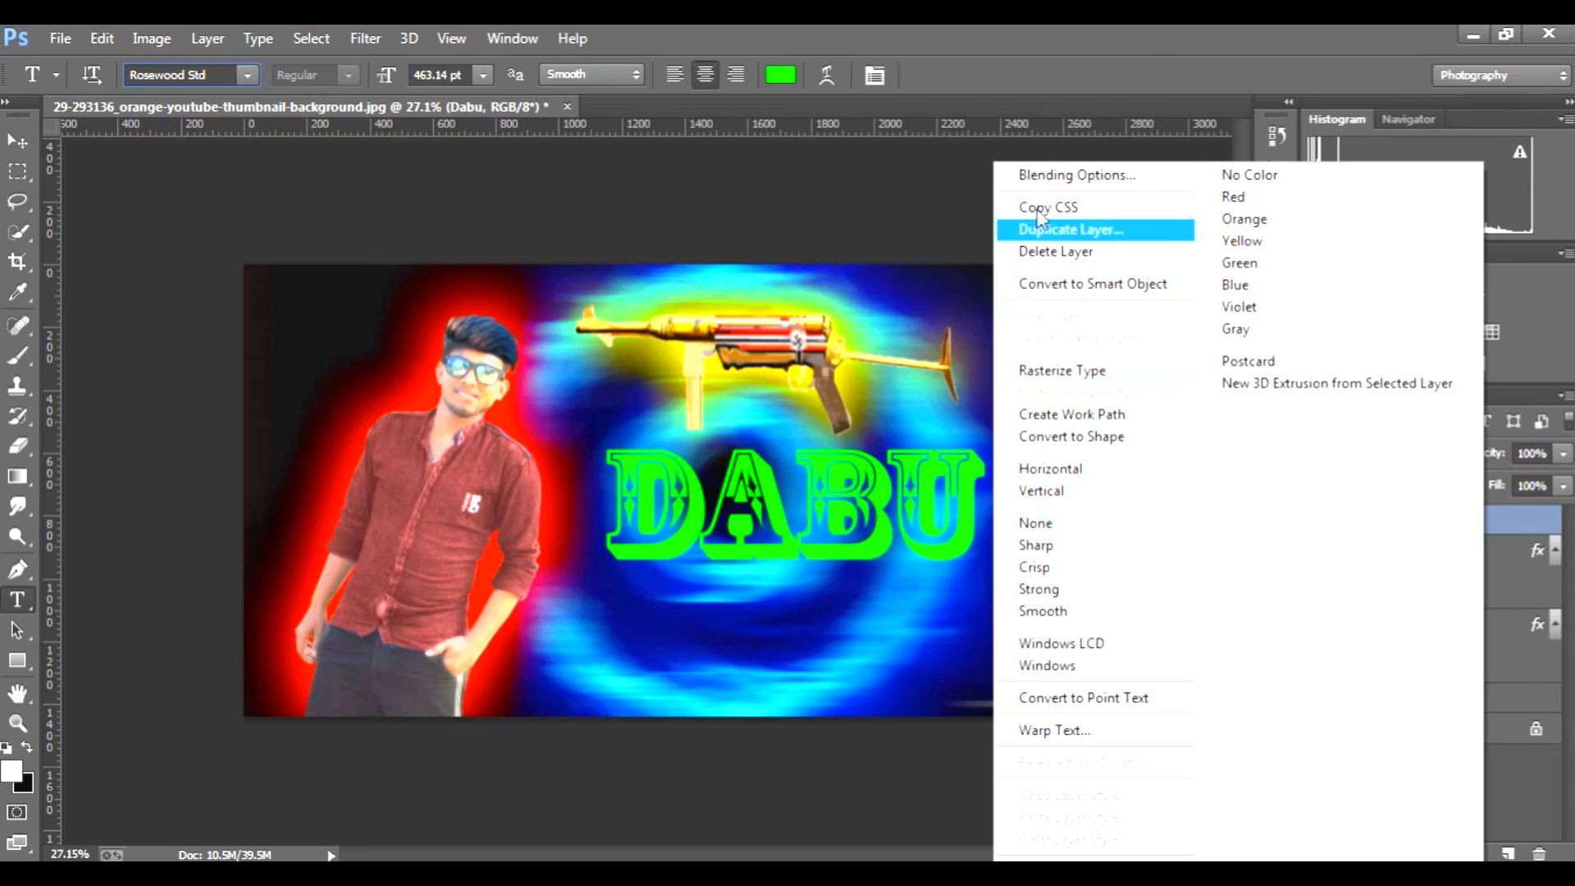
{"action": "left_click", "coordinate": [1054, 176]}
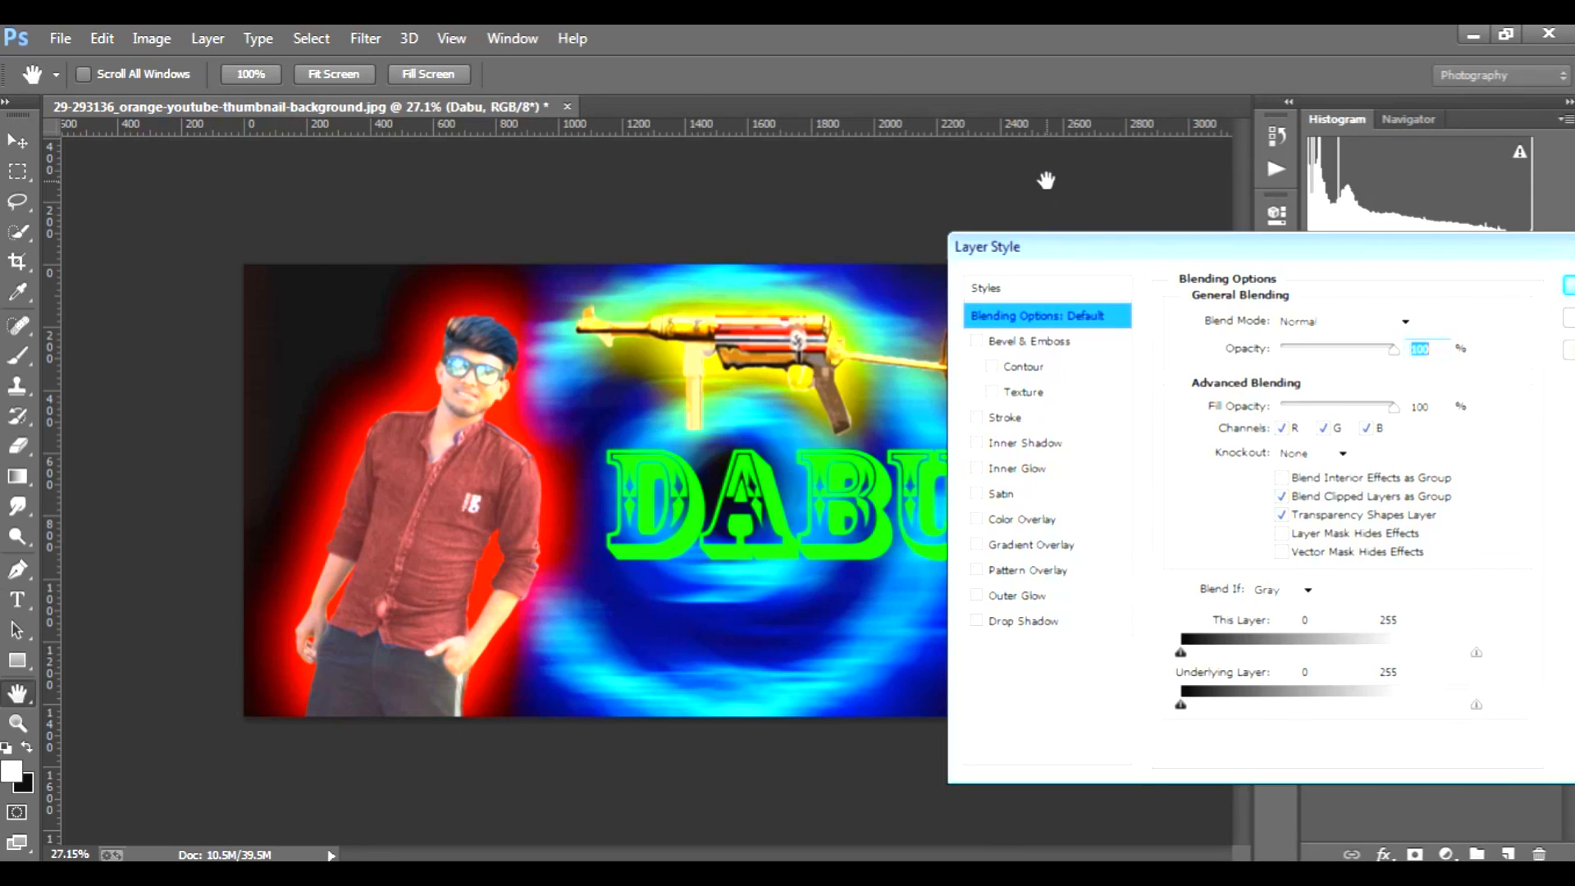
{"action": "left_click", "coordinate": [1031, 293]}
{"action": "left_click", "coordinate": [1220, 604]}
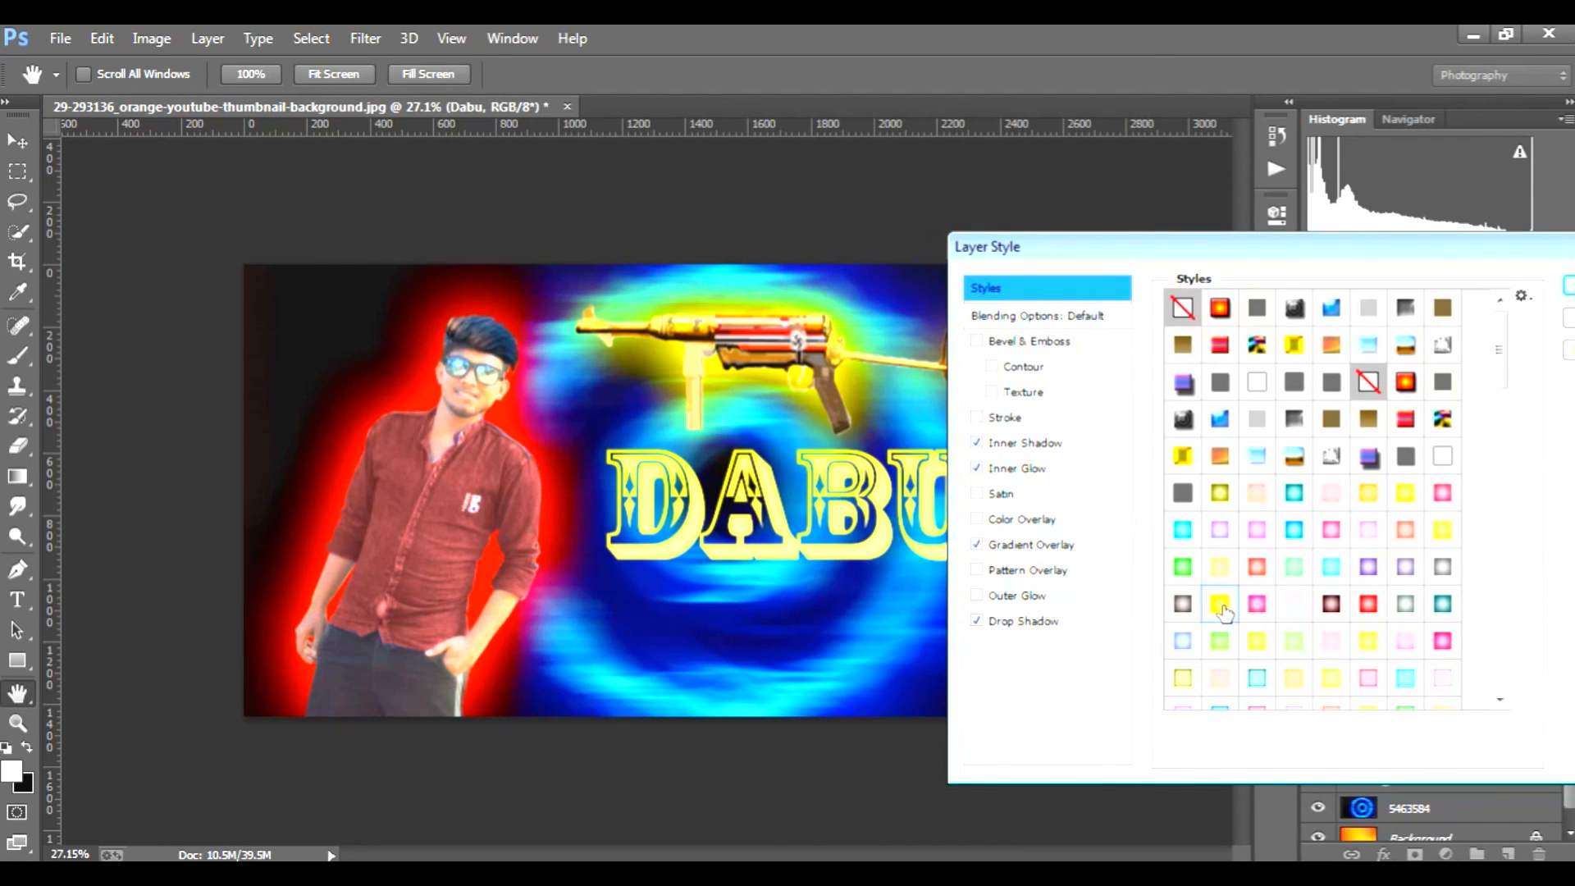
{"action": "left_click", "coordinate": [1183, 567]}
{"action": "scroll", "coordinate": [1278, 600], "scroll_direction": "down", "scroll_amount": 1}
{"action": "left_click", "coordinate": [1332, 607]}
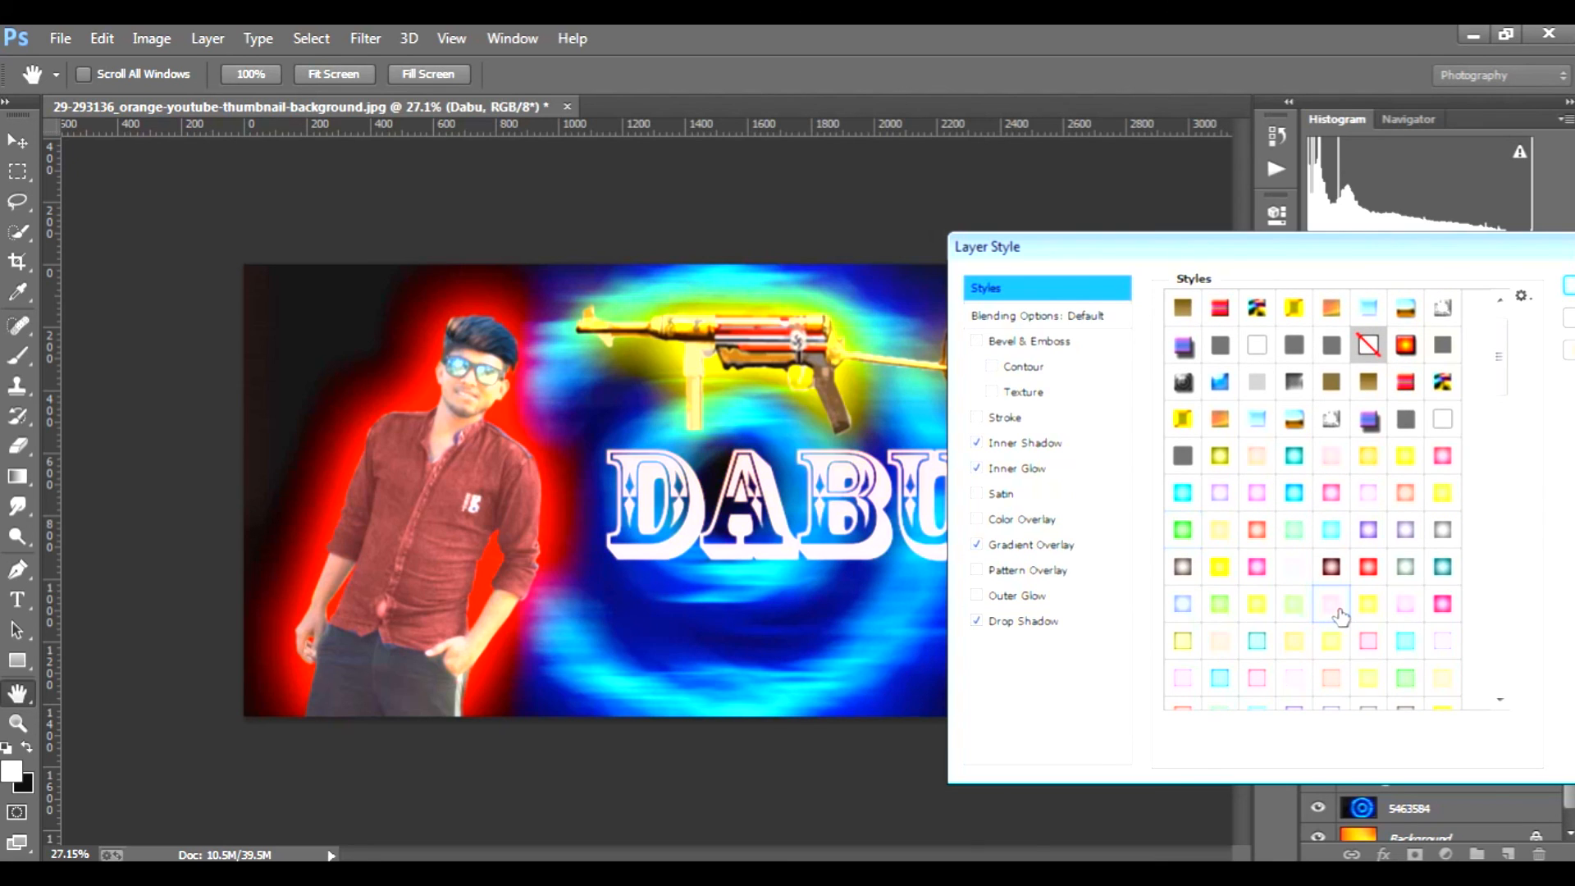
{"action": "left_click", "coordinate": [1354, 608]}
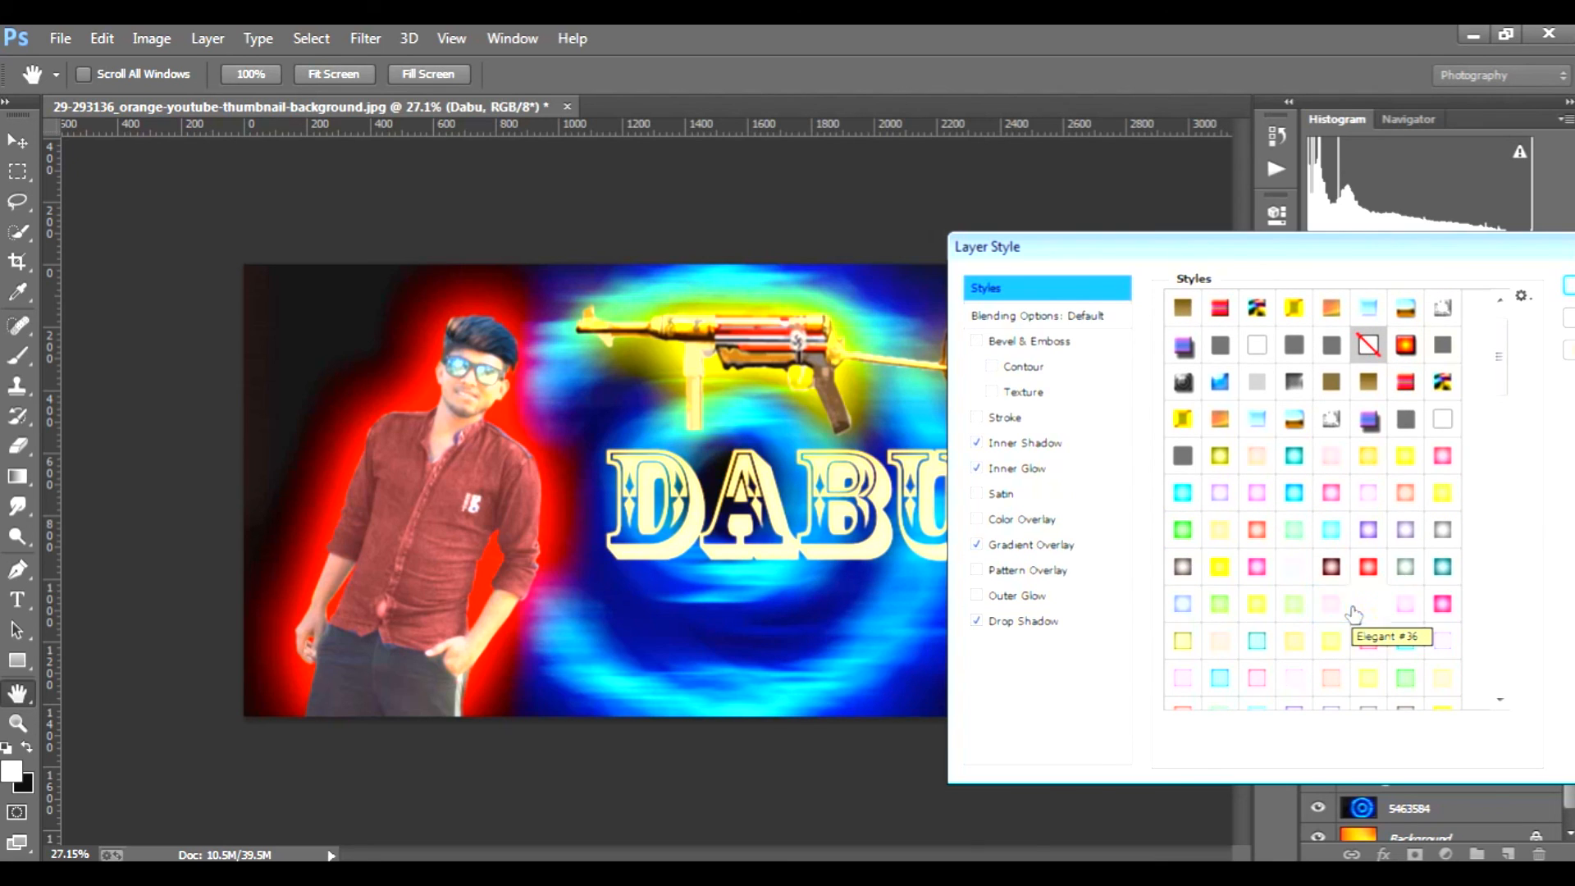
{"action": "scroll", "coordinate": [1354, 615], "scroll_direction": "down", "scroll_amount": 1}
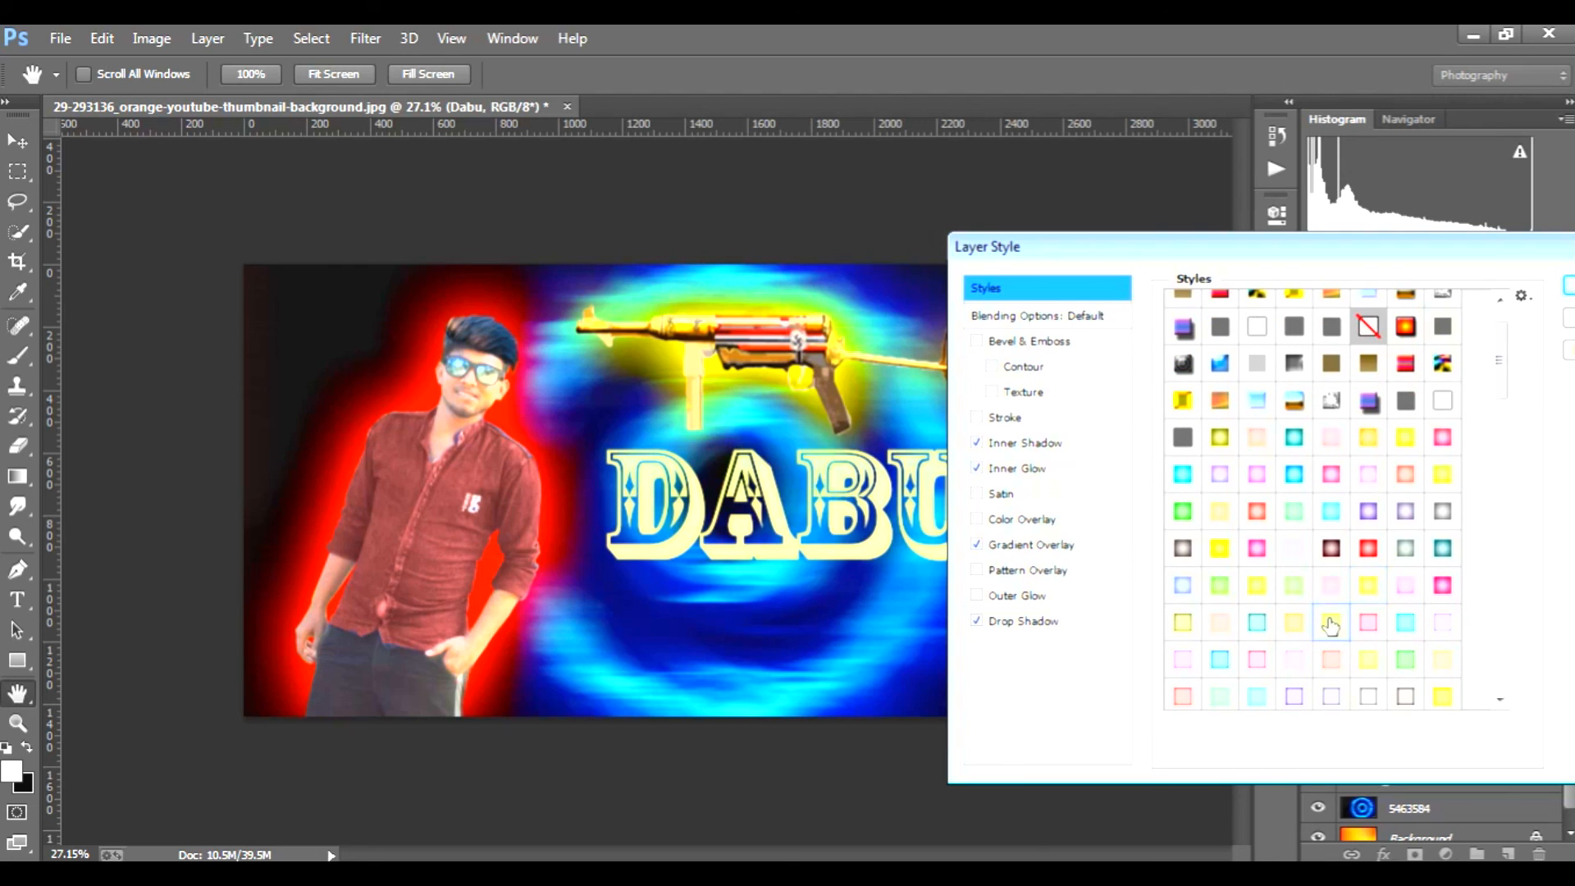
{"action": "left_click_drag", "start_coordinate": [1460, 246], "coordinate": [1354, 246]}
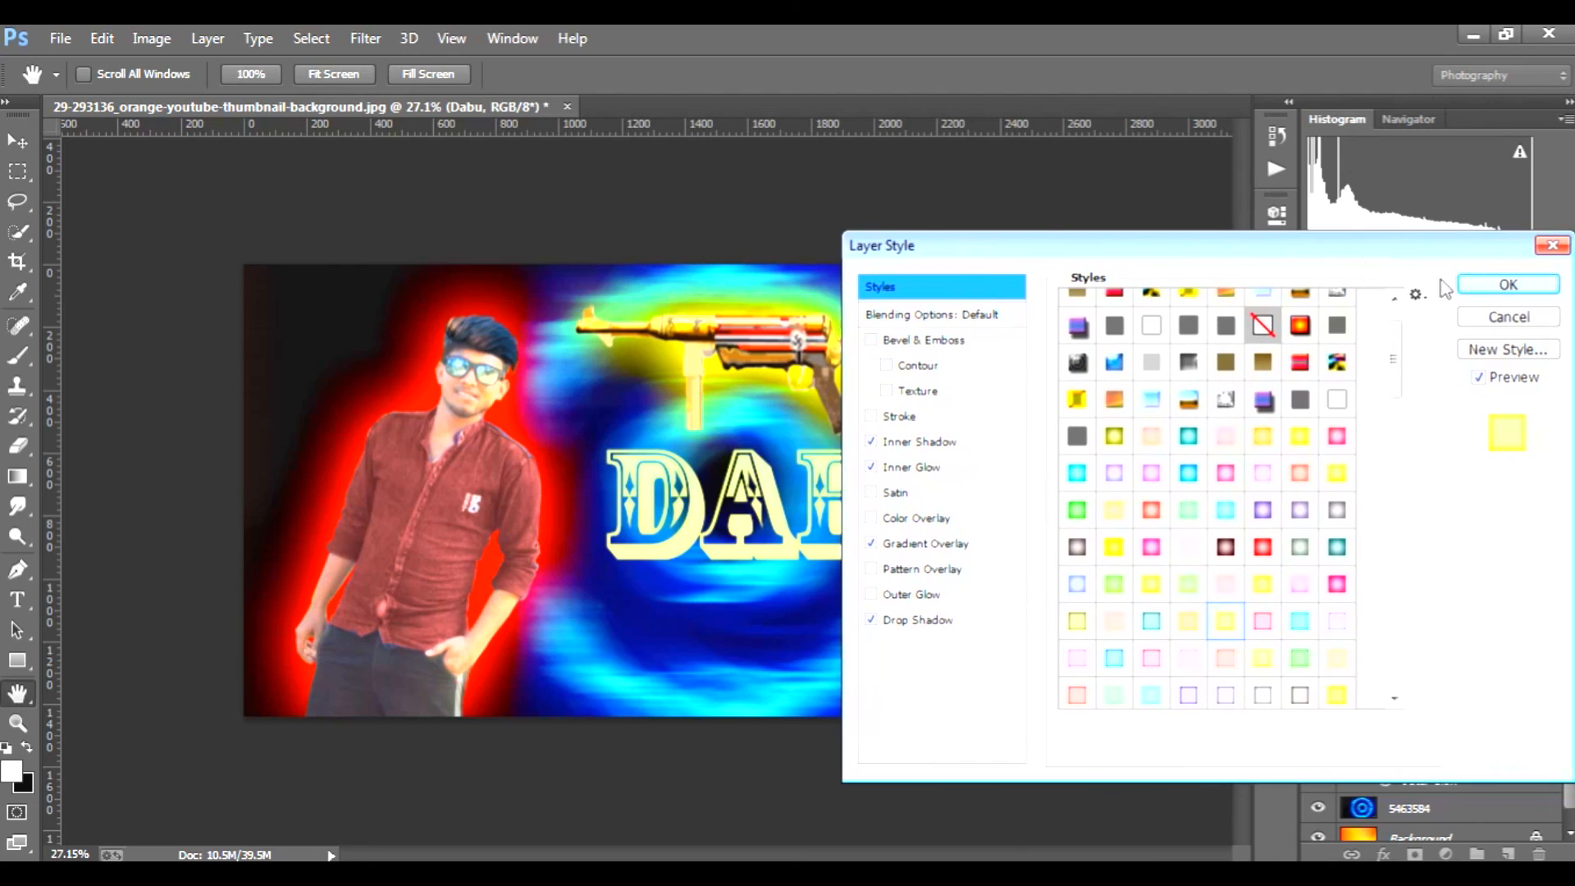
{"action": "left_click", "coordinate": [1505, 291]}
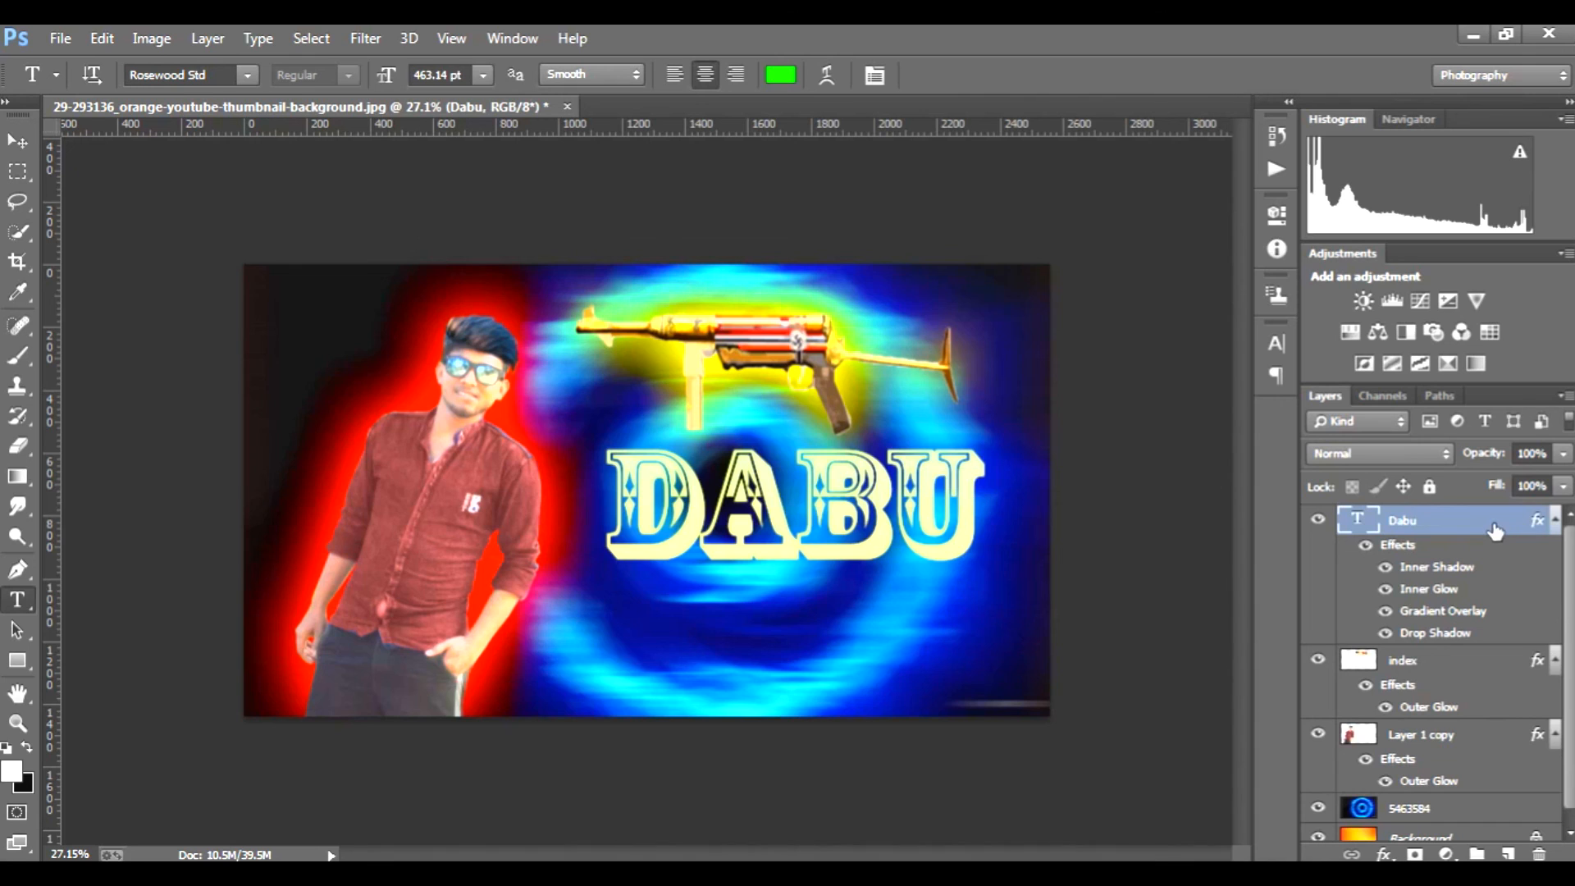
Step: Add an Outer Glow in bright saturated yellow to the nickname text layer
{"action": "double_click", "coordinate": [1494, 532]}
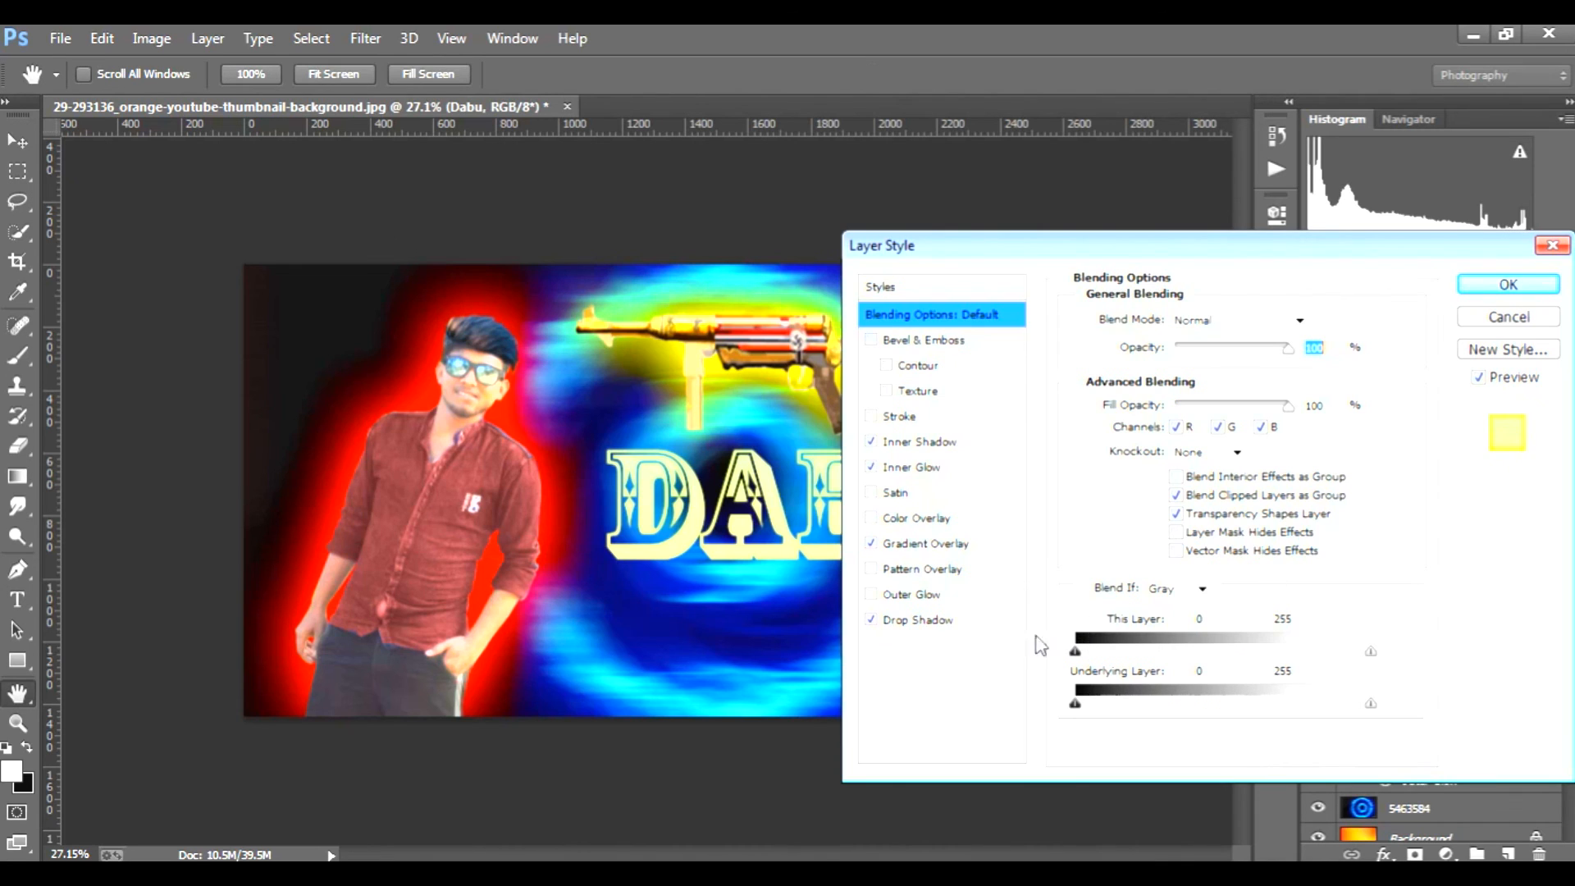
{"action": "left_click", "coordinate": [917, 595]}
{"action": "left_click", "coordinate": [1133, 410]}
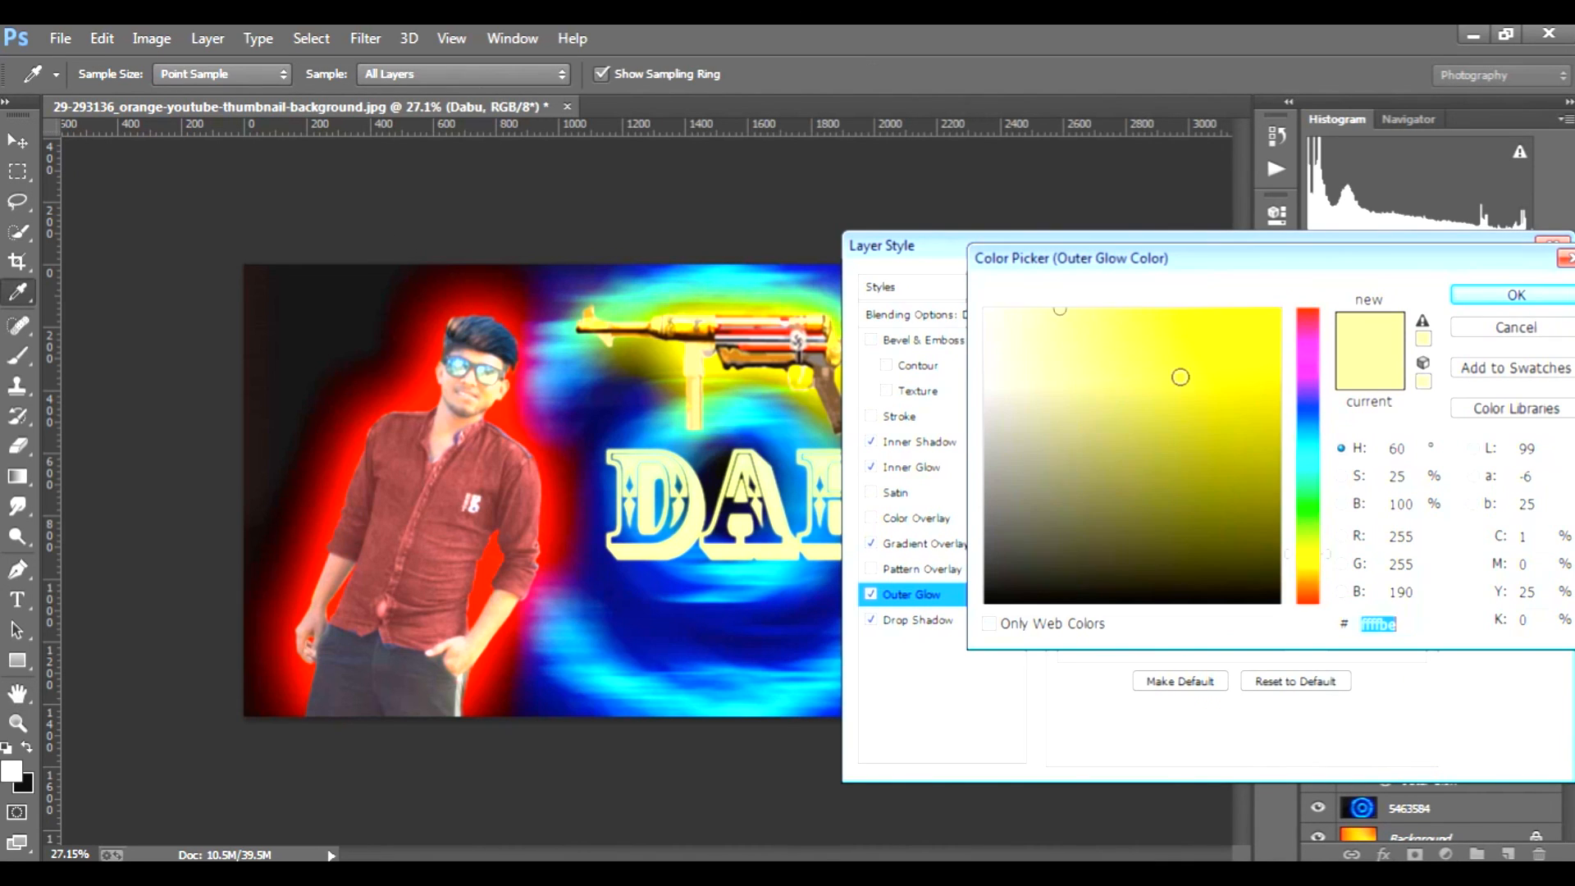
{"action": "left_click_drag", "start_coordinate": [1181, 376], "coordinate": [1278, 310]}
{"action": "left_click", "coordinate": [1482, 297]}
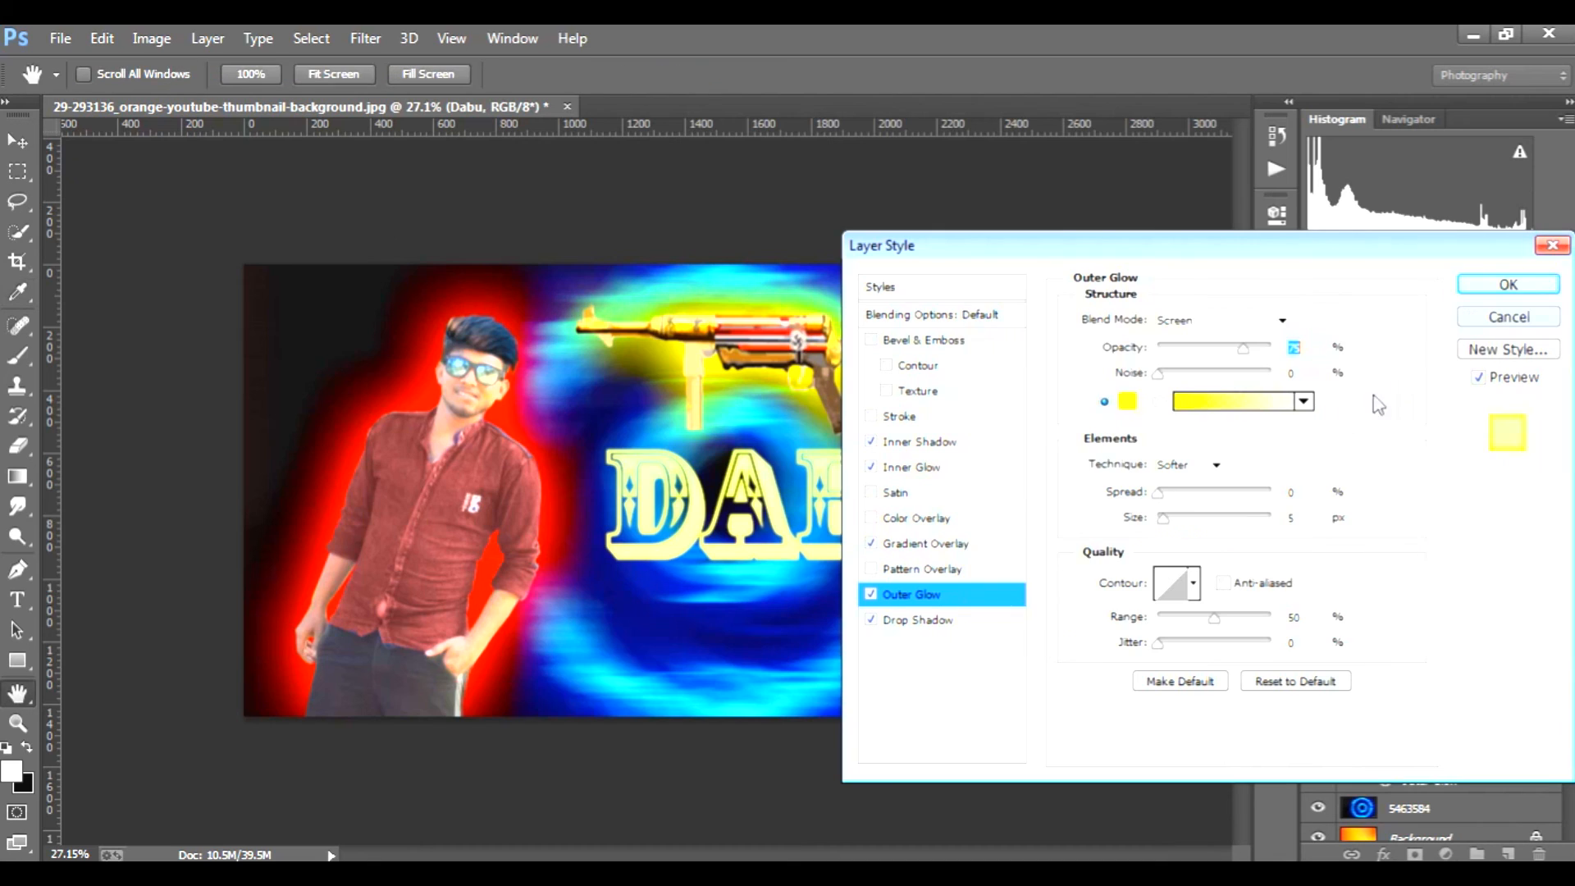
Step: Set the yellow Outer Glow's blend mode to Linear Light and adjust its size to a tight glow around the letters
{"action": "left_click_drag", "start_coordinate": [1163, 517], "coordinate": [1176, 523]}
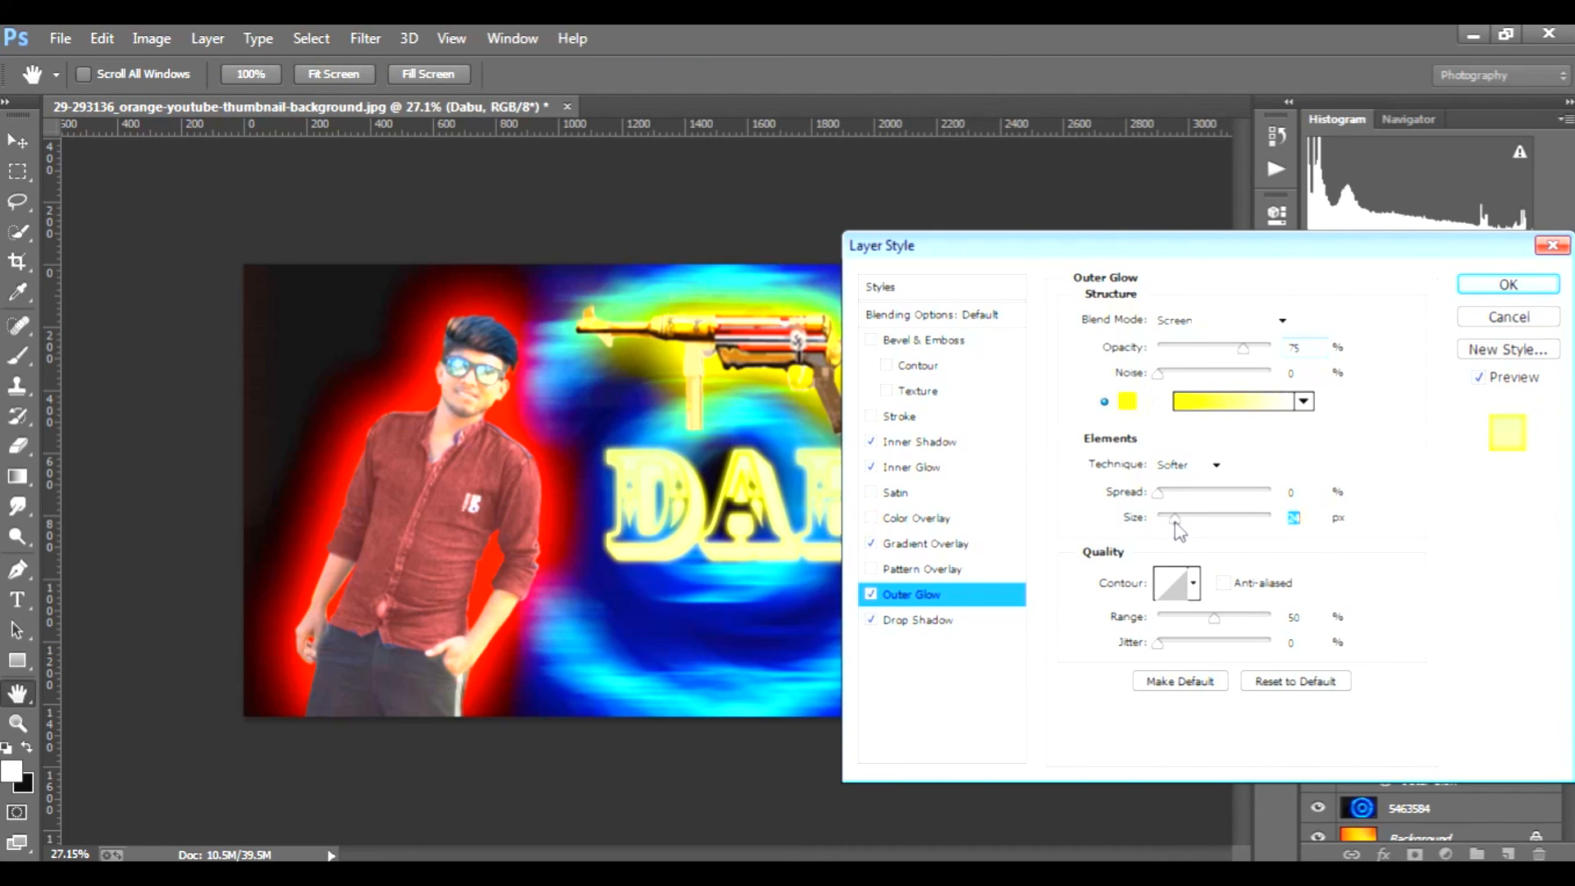
{"action": "left_click", "coordinate": [1275, 322]}
{"action": "left_click", "coordinate": [1234, 362]}
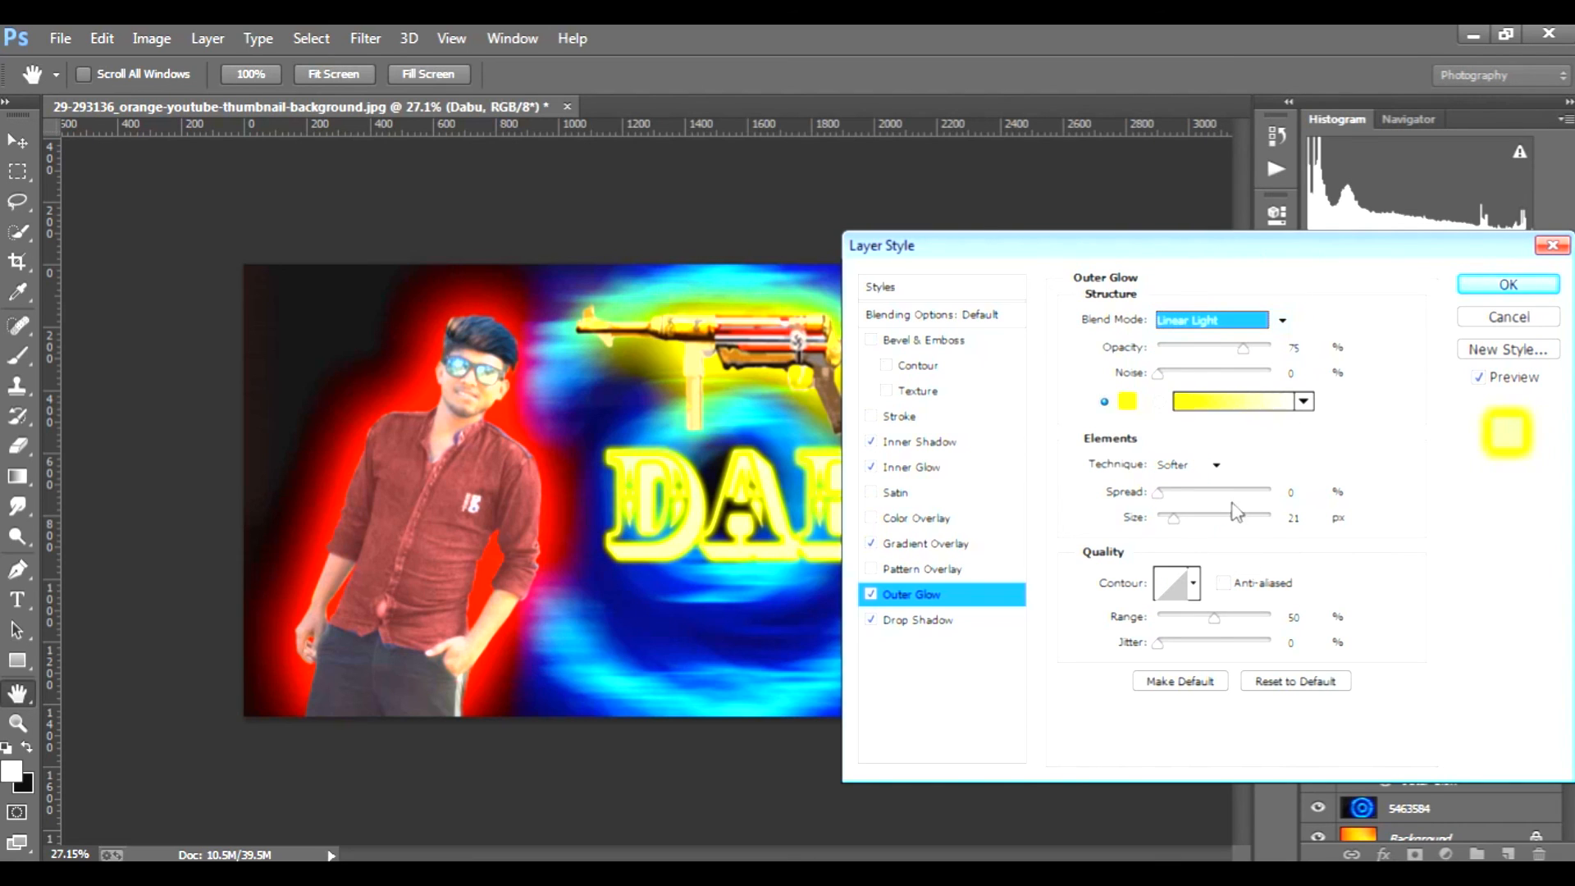
{"action": "left_click_drag", "start_coordinate": [1176, 519], "coordinate": [1168, 520]}
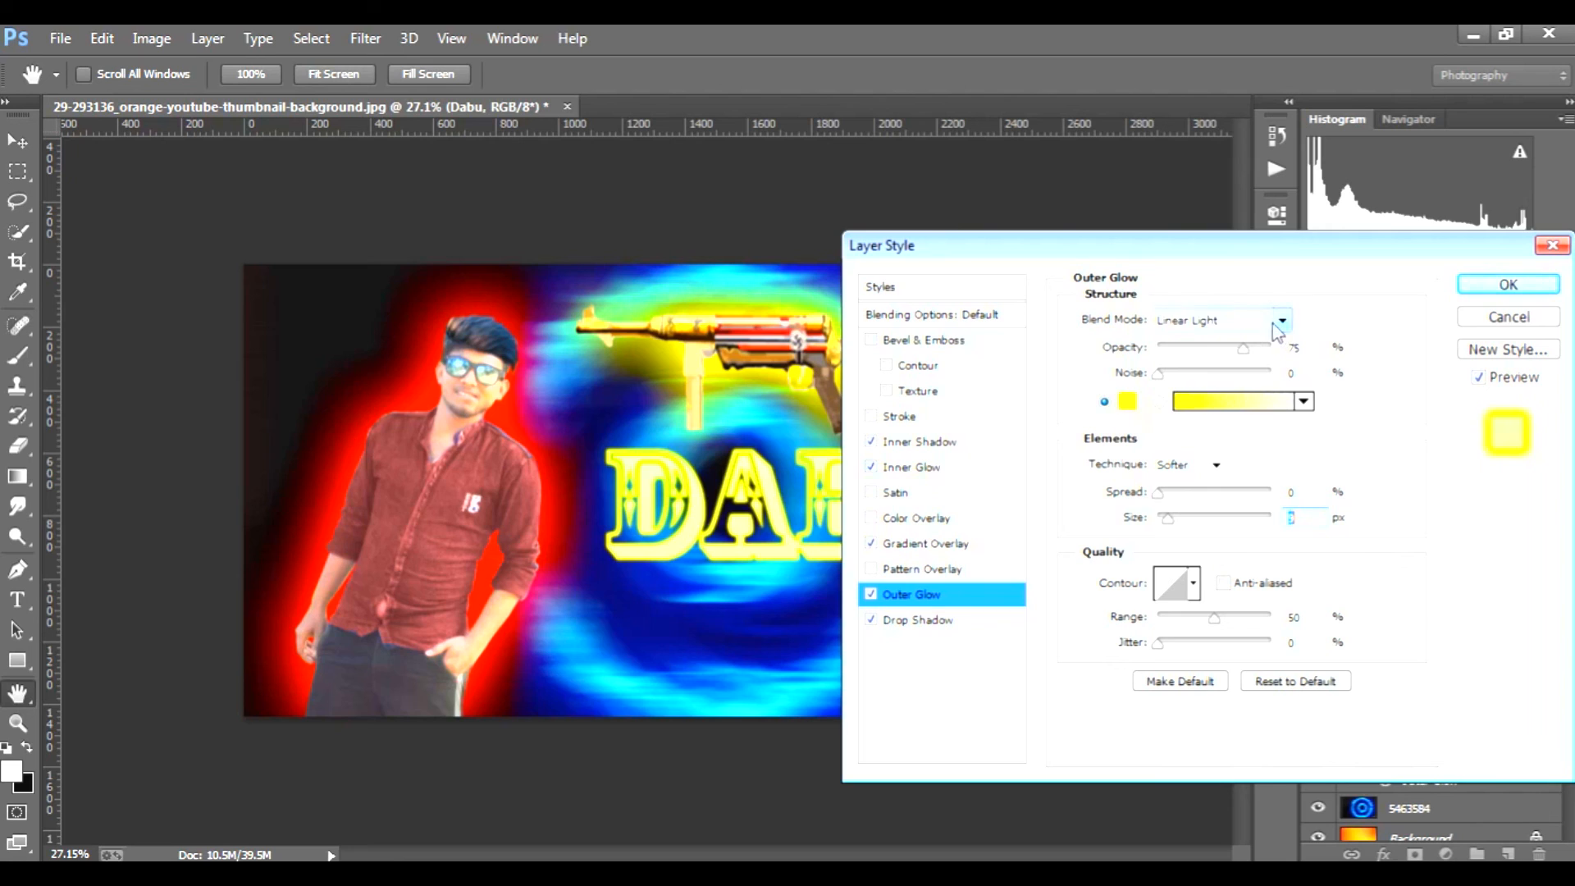
Step: Add a Bevel & Emboss effect to the nickname text with the Emboss style, Chisel Hard technique and minimal softening
{"action": "left_click", "coordinate": [932, 344]}
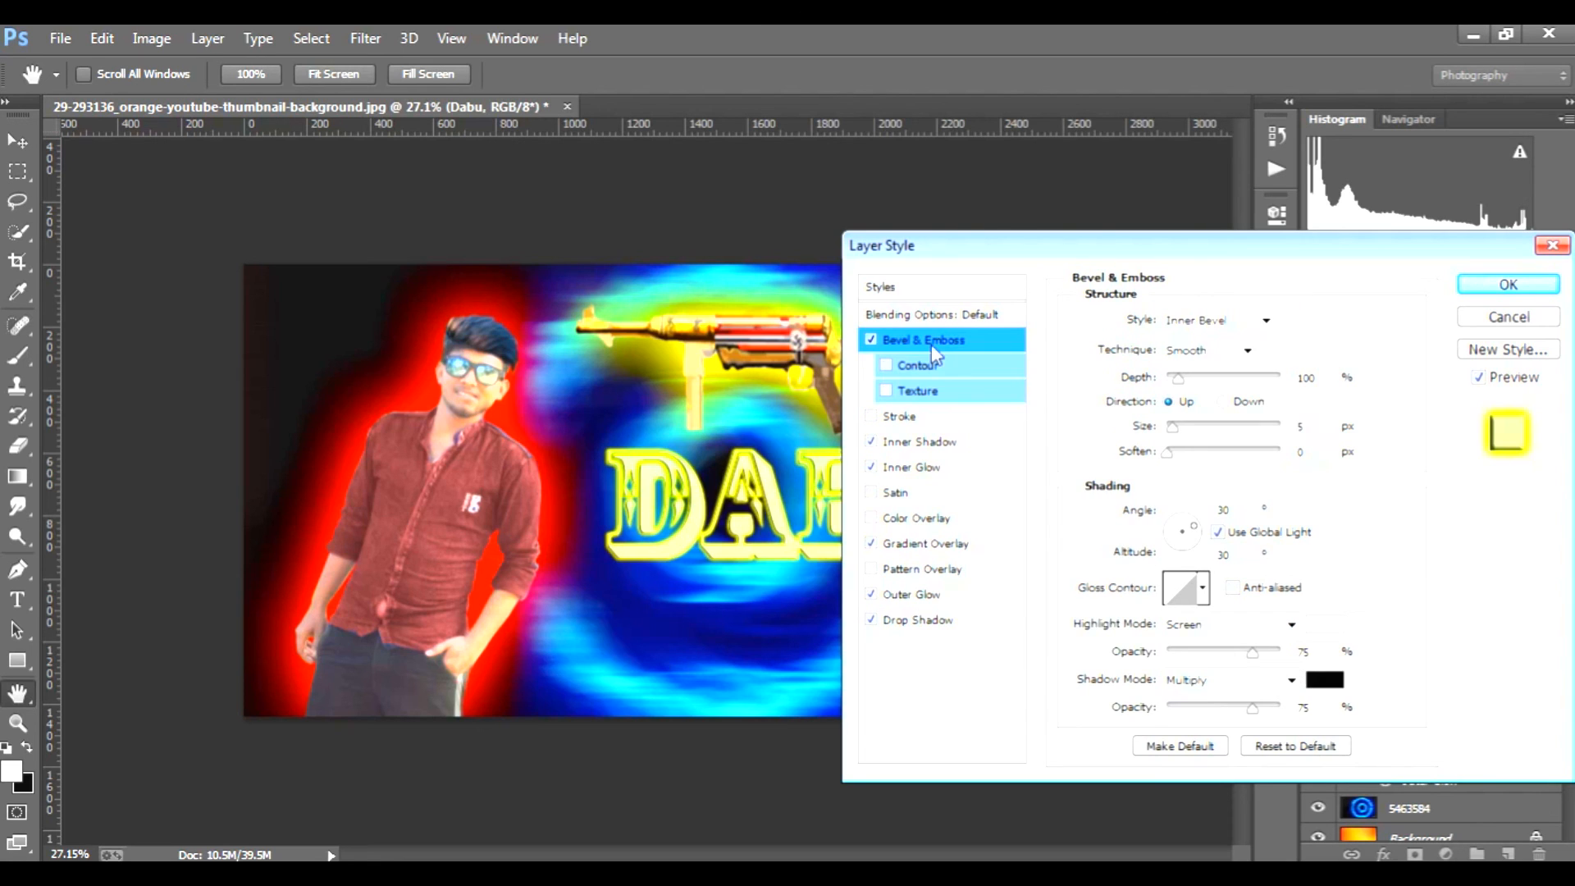
{"action": "left_click", "coordinate": [1181, 452]}
{"action": "left_click", "coordinate": [1247, 350]}
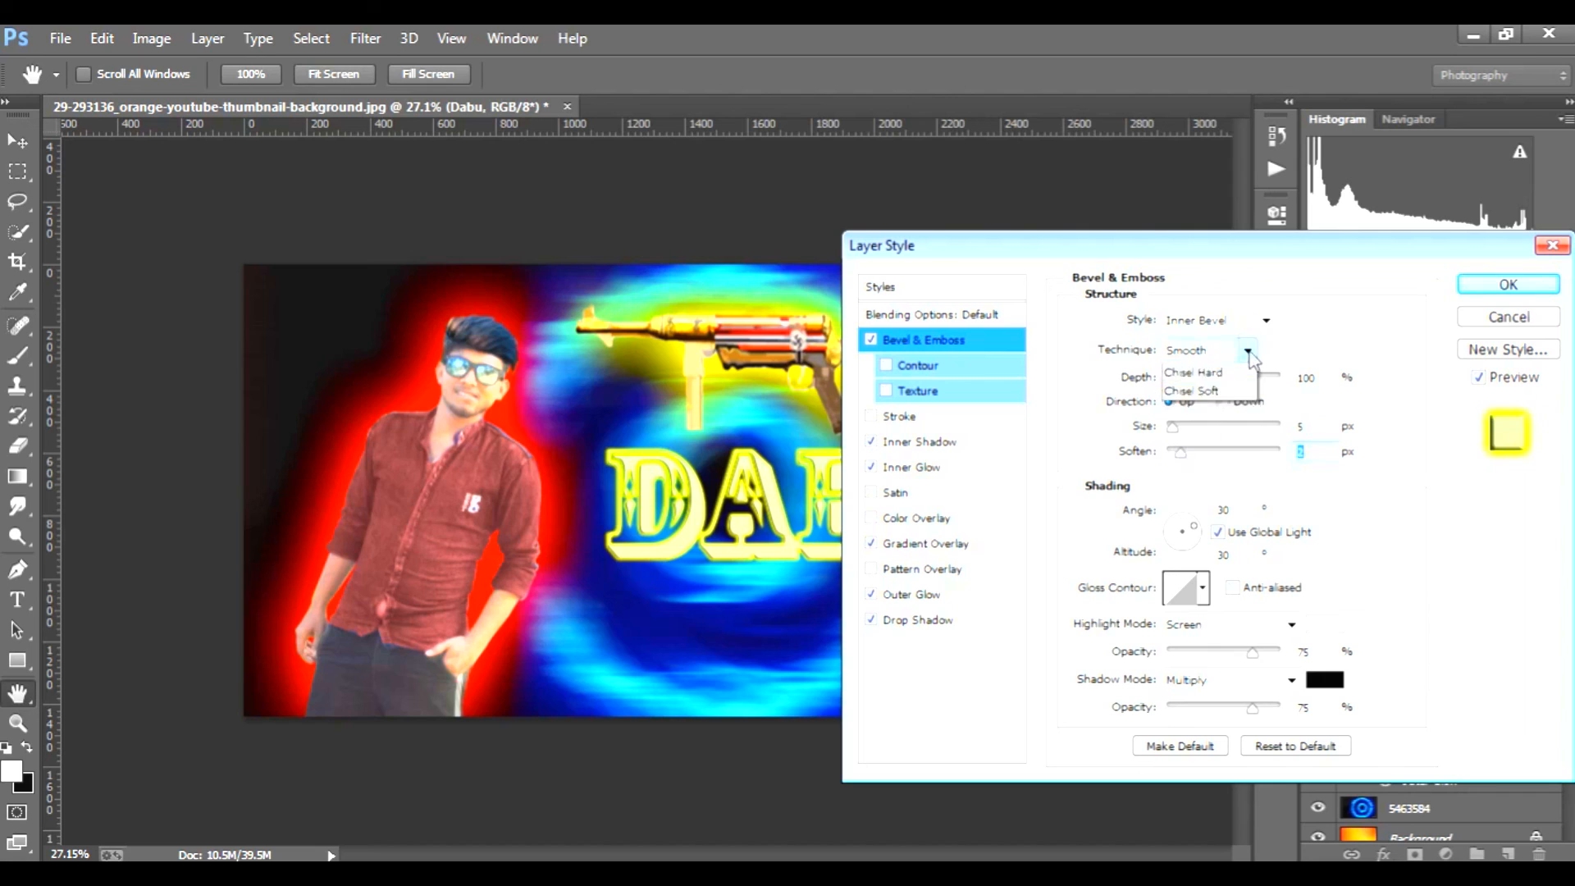
{"action": "left_click", "coordinate": [1234, 393]}
{"action": "left_click", "coordinate": [1266, 320]}
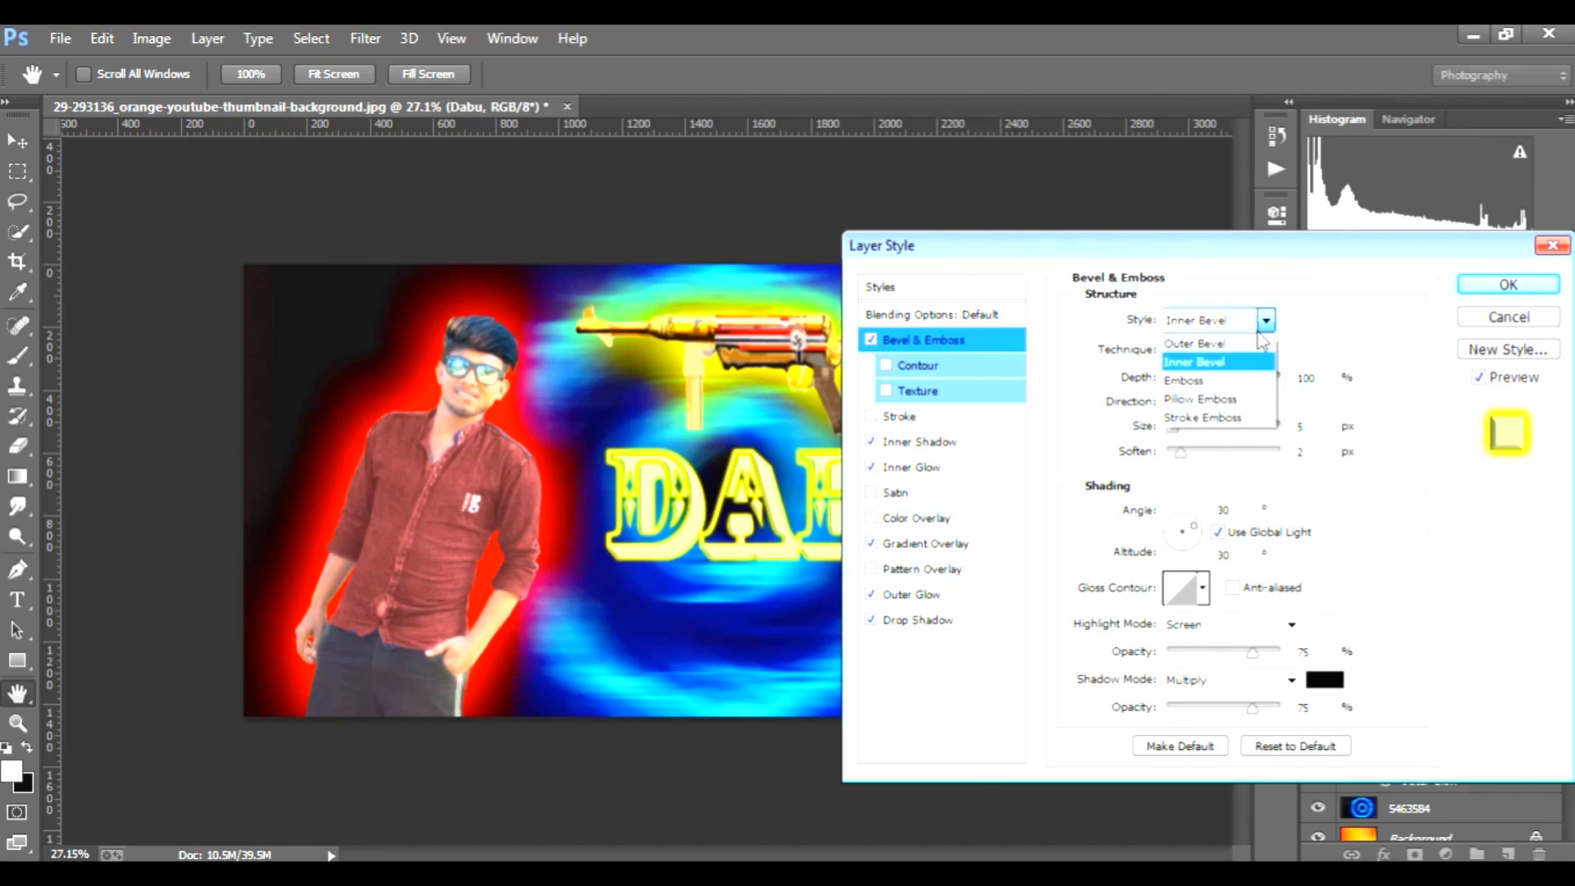
{"action": "left_click", "coordinate": [1237, 378]}
{"action": "mouse_move", "coordinate": [1186, 453]}
{"action": "left_mouse_down"}
{"action": "mouse_move", "coordinate": [1255, 456]}
{"action": "mouse_move", "coordinate": [1172, 460]}
{"action": "left_mouse_up"}
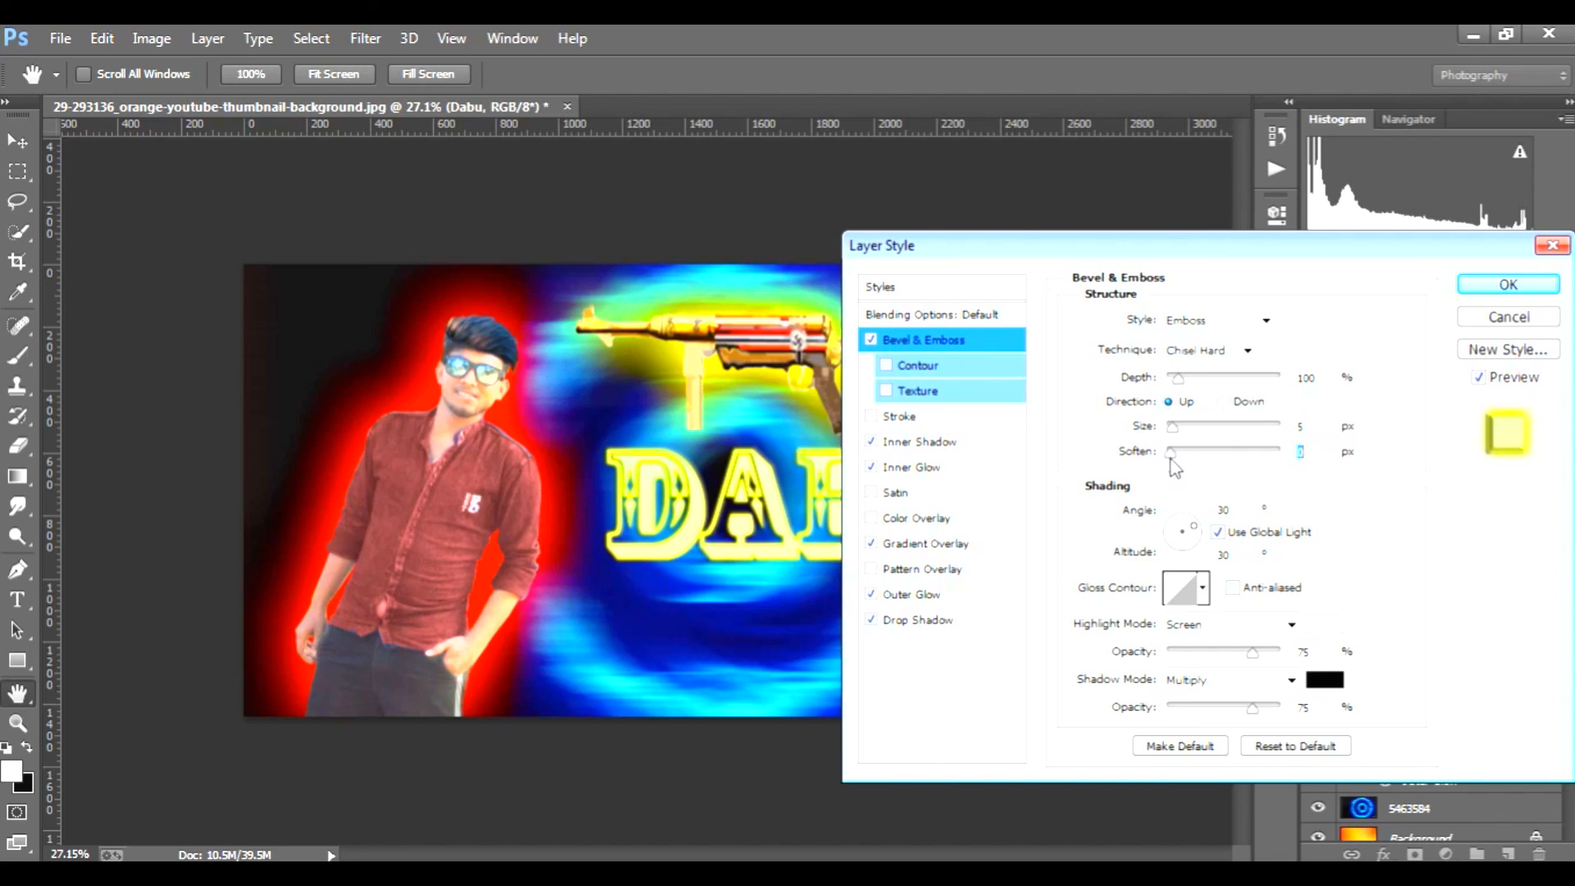
Step: Add the bevel Texture and a 3 px black outside Stroke to the nickname text and apply the layer style
{"action": "left_click", "coordinate": [913, 391]}
{"action": "left_click", "coordinate": [909, 416]}
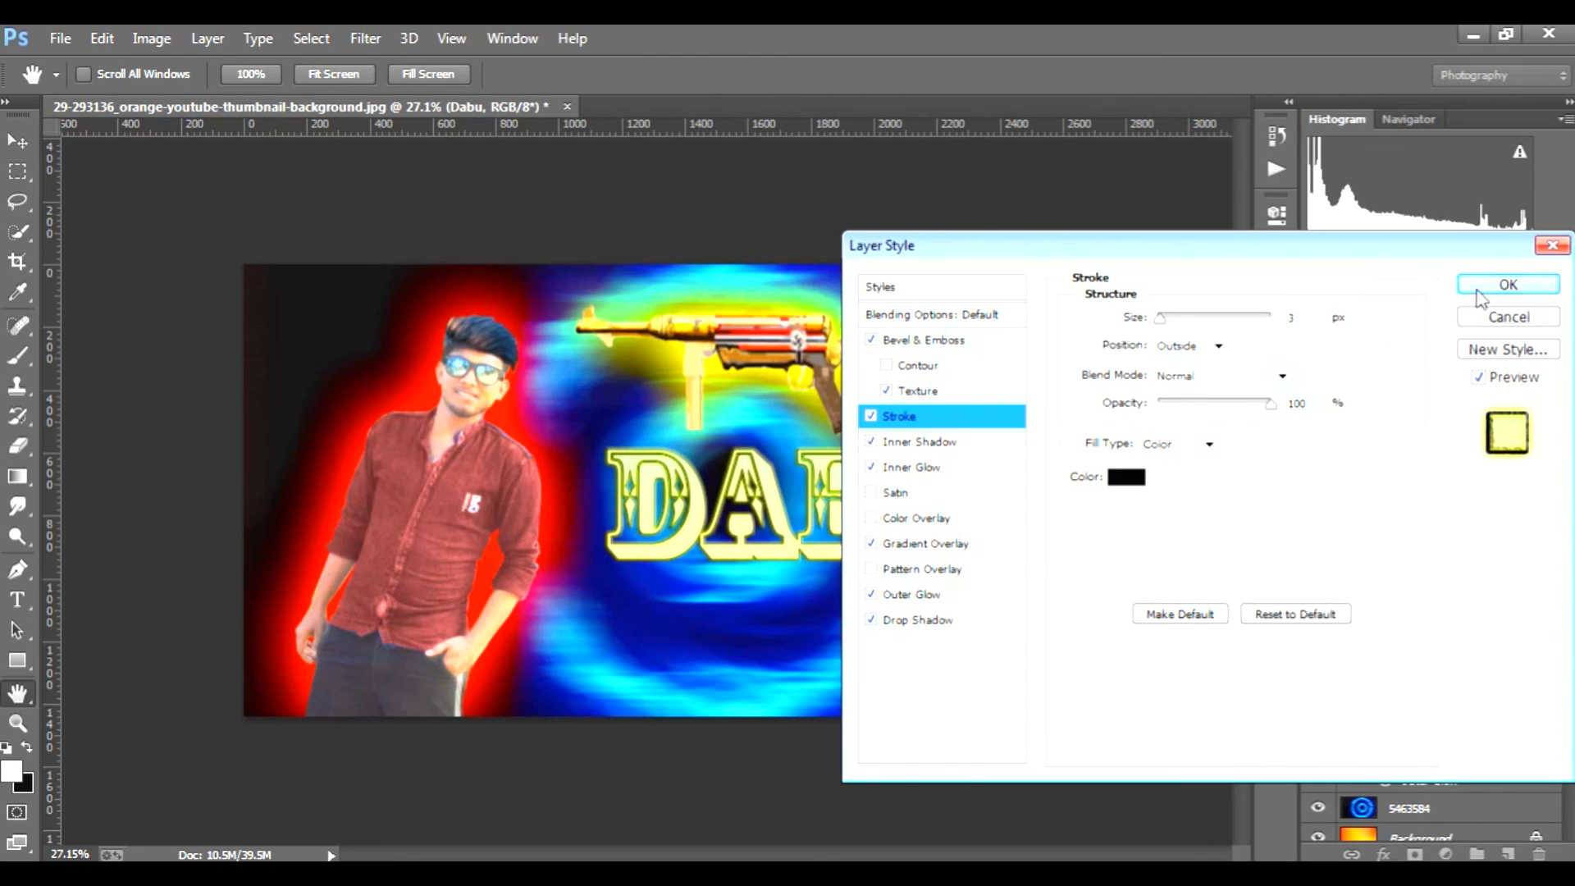
{"action": "left_click", "coordinate": [1507, 285]}
Step: Increase the size of the nickname text's yellow Outer Glow for a wider halo and apply it
{"action": "double_click", "coordinate": [1500, 520]}
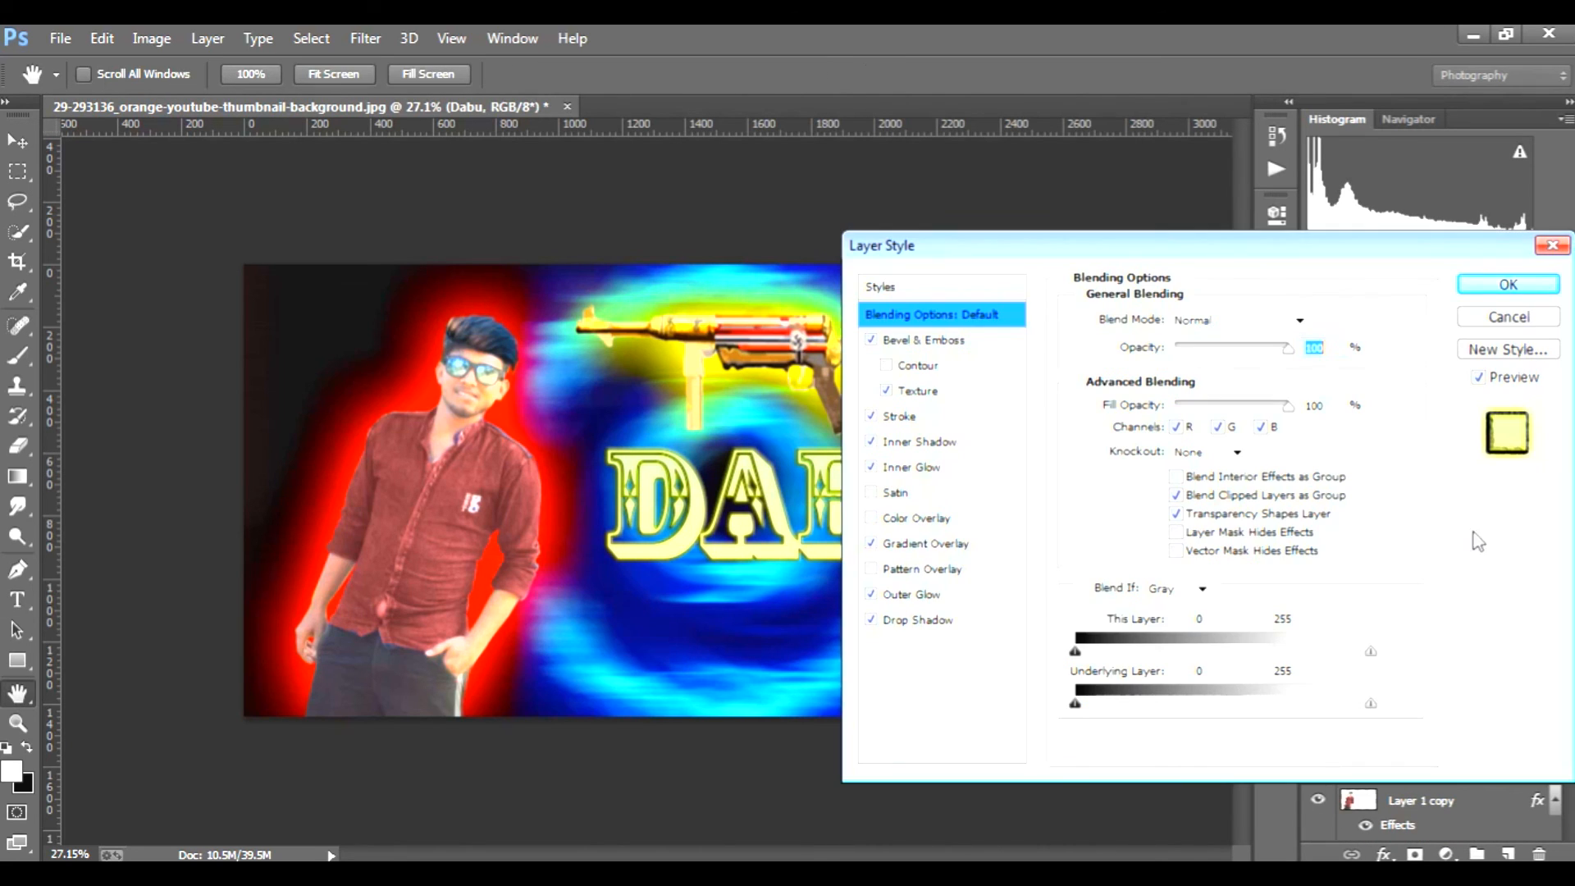
{"action": "left_click", "coordinate": [930, 594]}
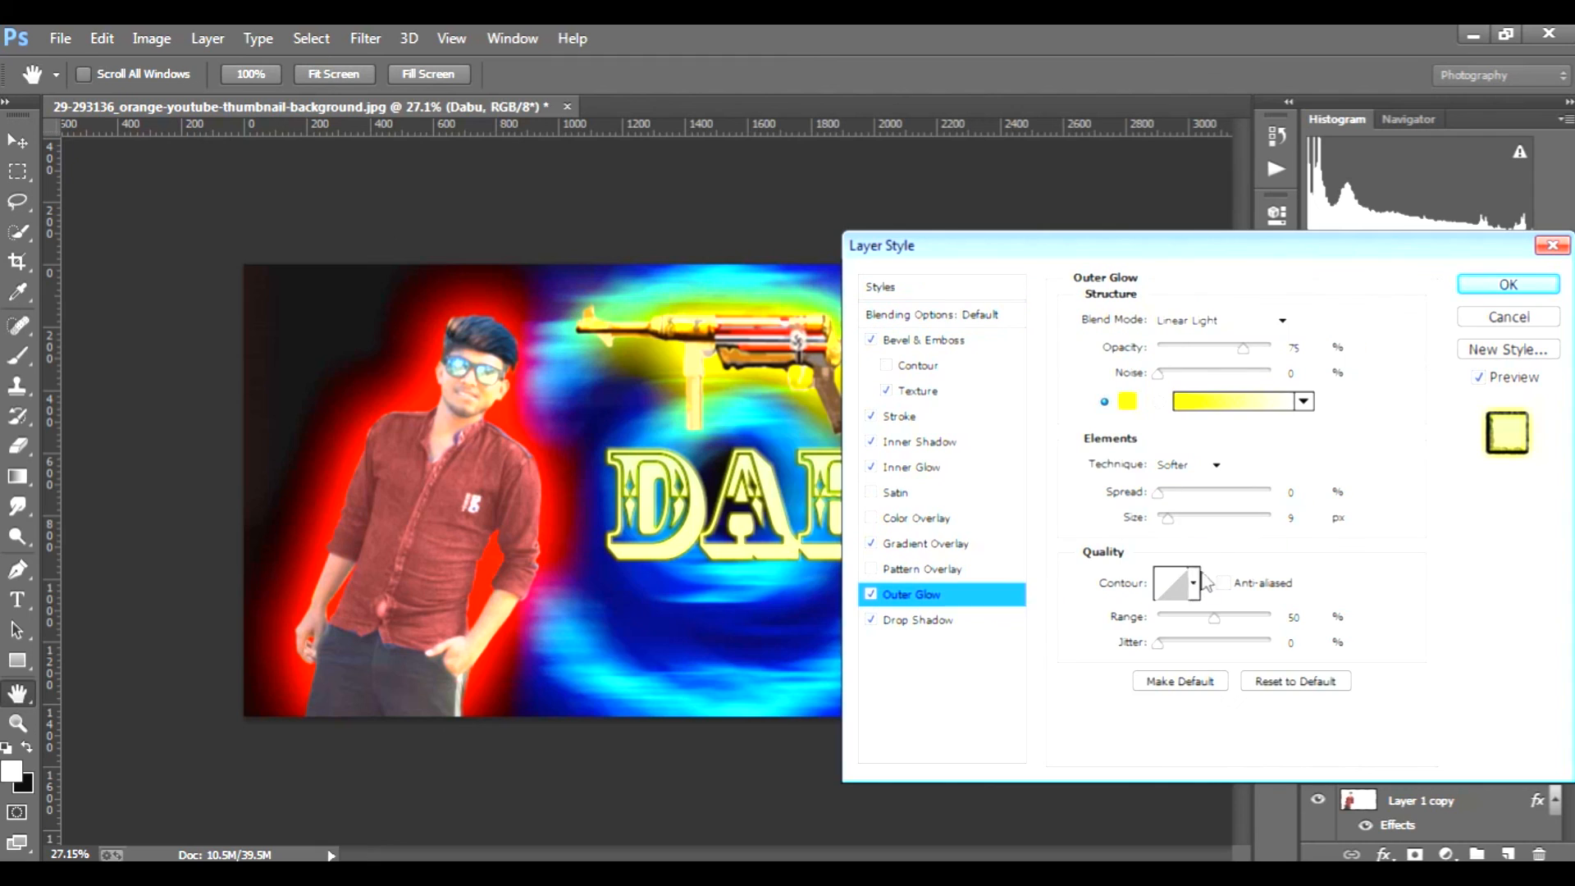
{"action": "left_click_drag", "start_coordinate": [1171, 525], "coordinate": [1185, 524]}
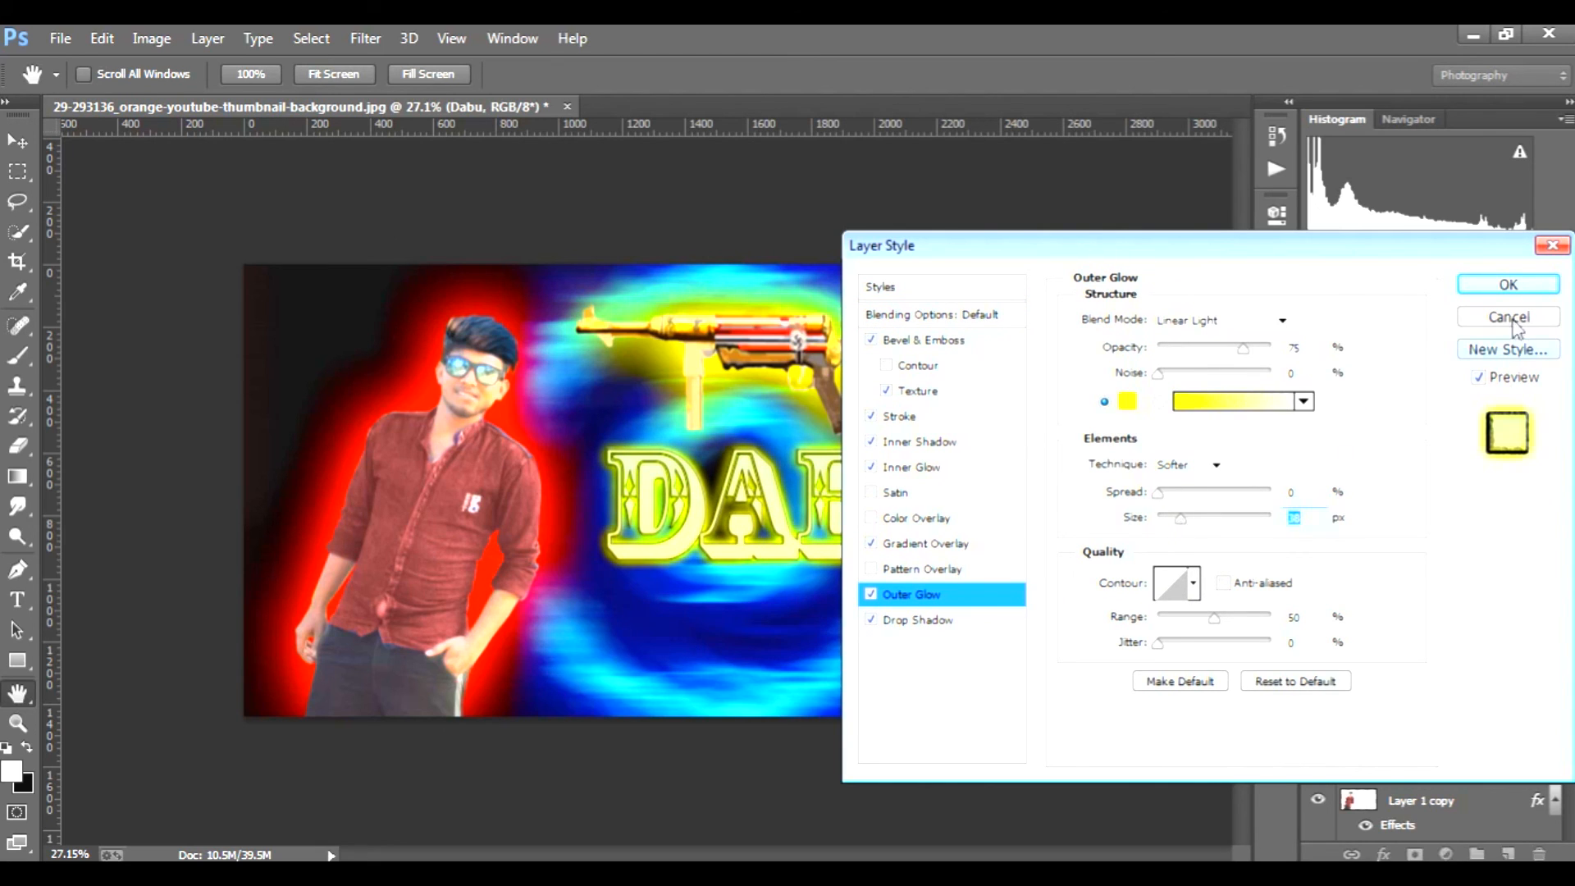
{"action": "left_click", "coordinate": [1509, 284]}
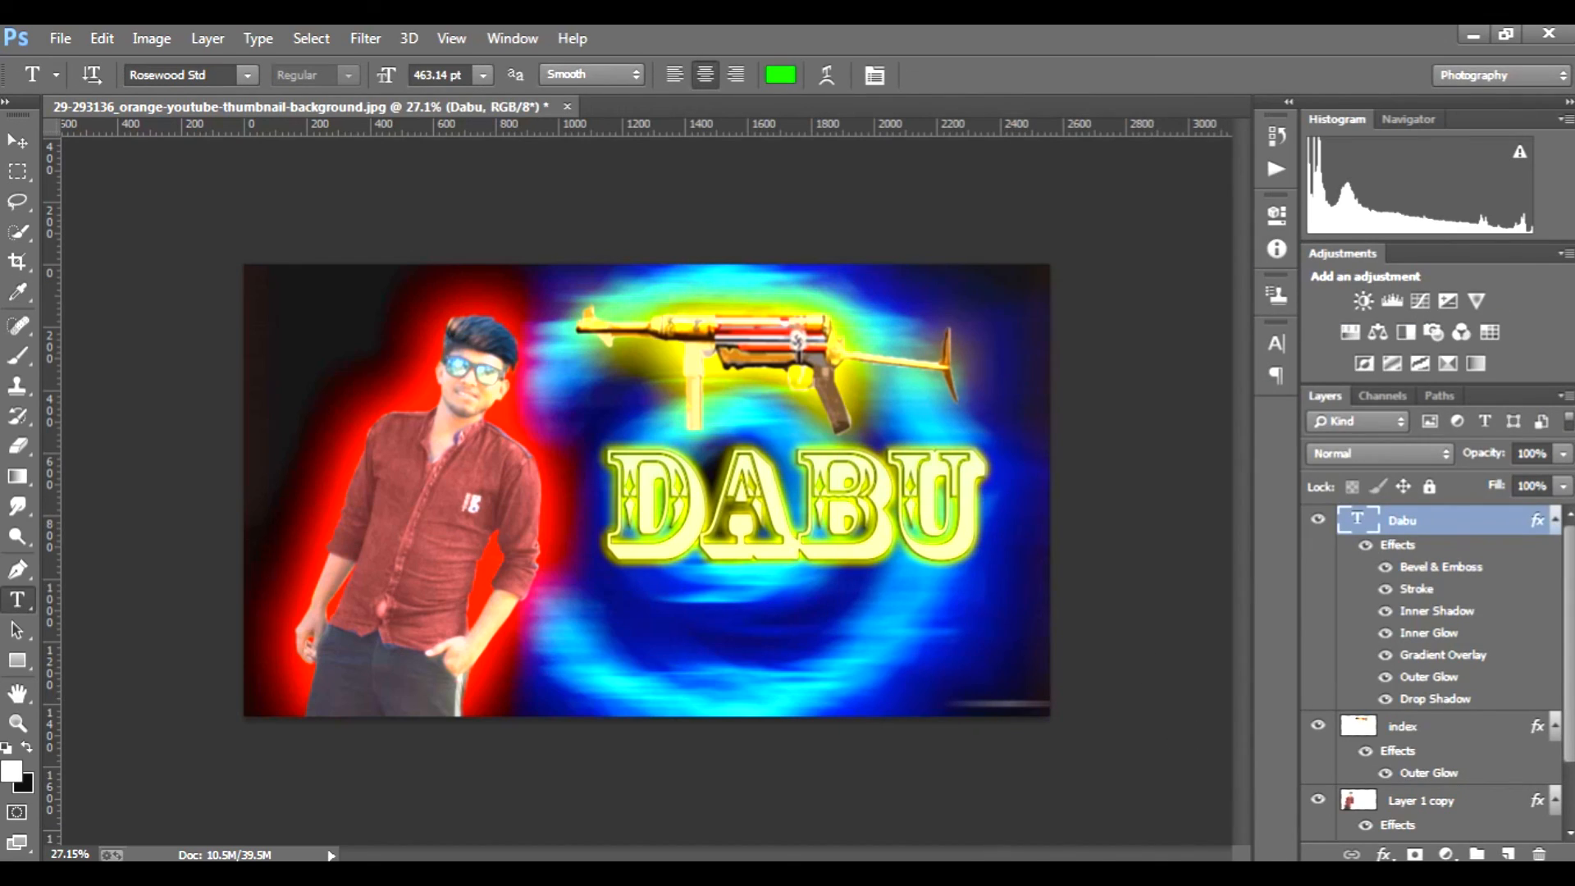